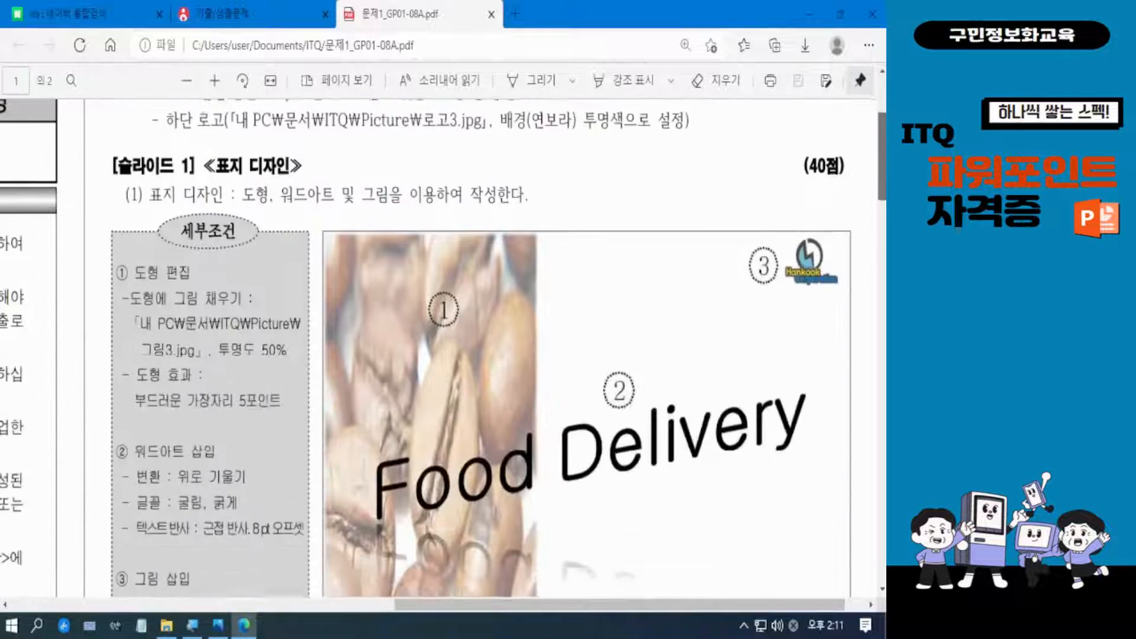
Step: Launch PowerPoint 2016 with a new blank presentation for the exam's cover design slide
scroll(343, 482, "down", 1)
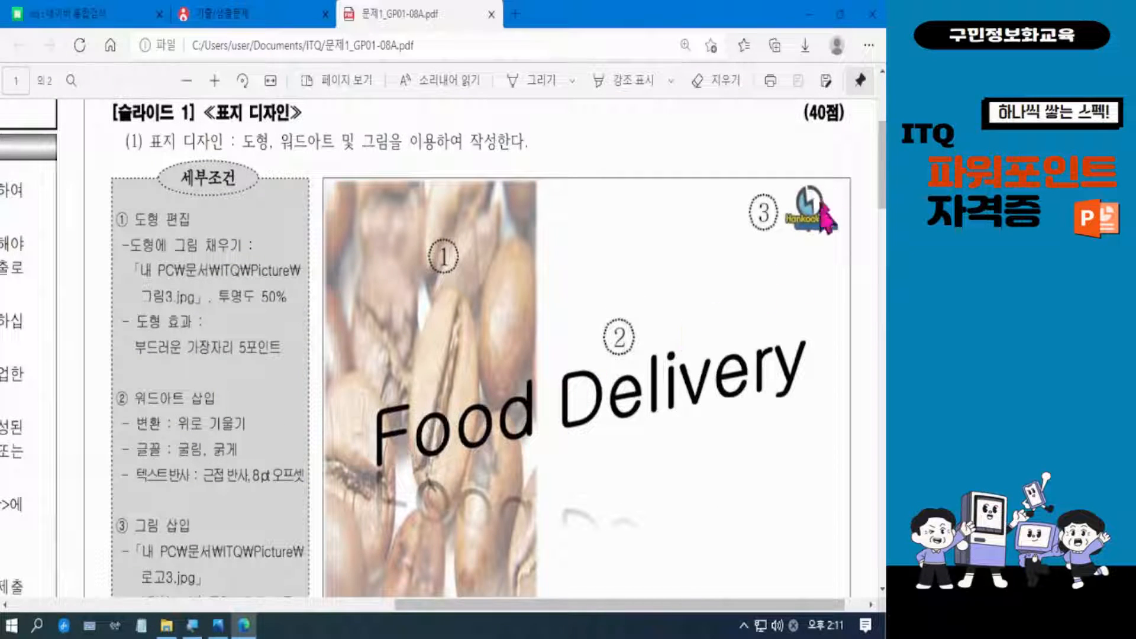
scroll(884, 196, "down", 1)
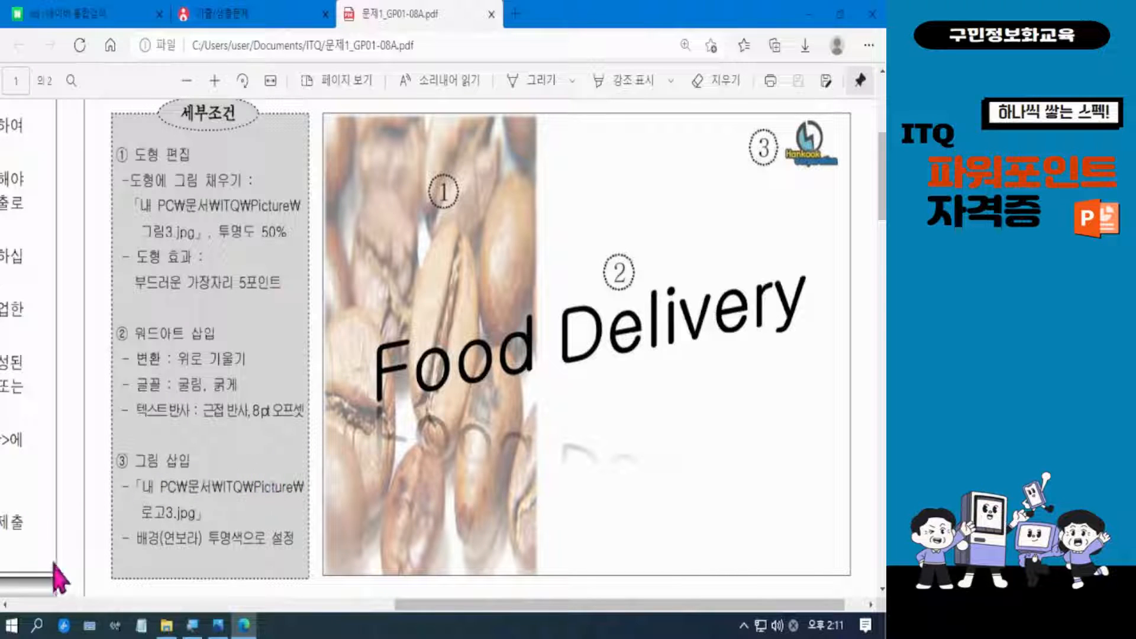
left_click(13, 626)
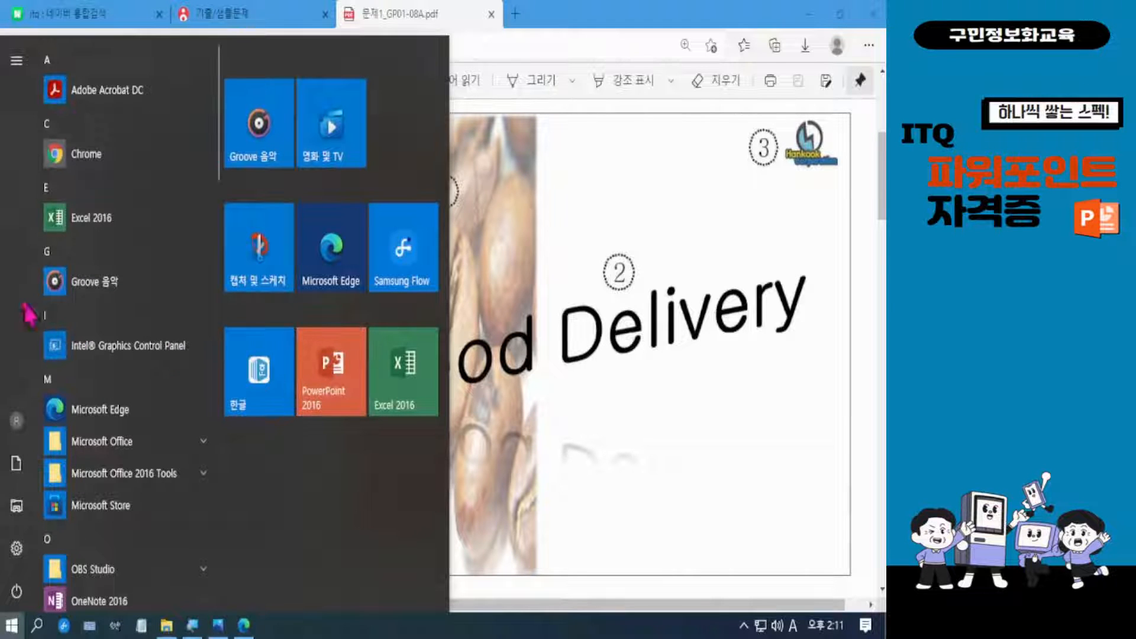
left_click(57, 314)
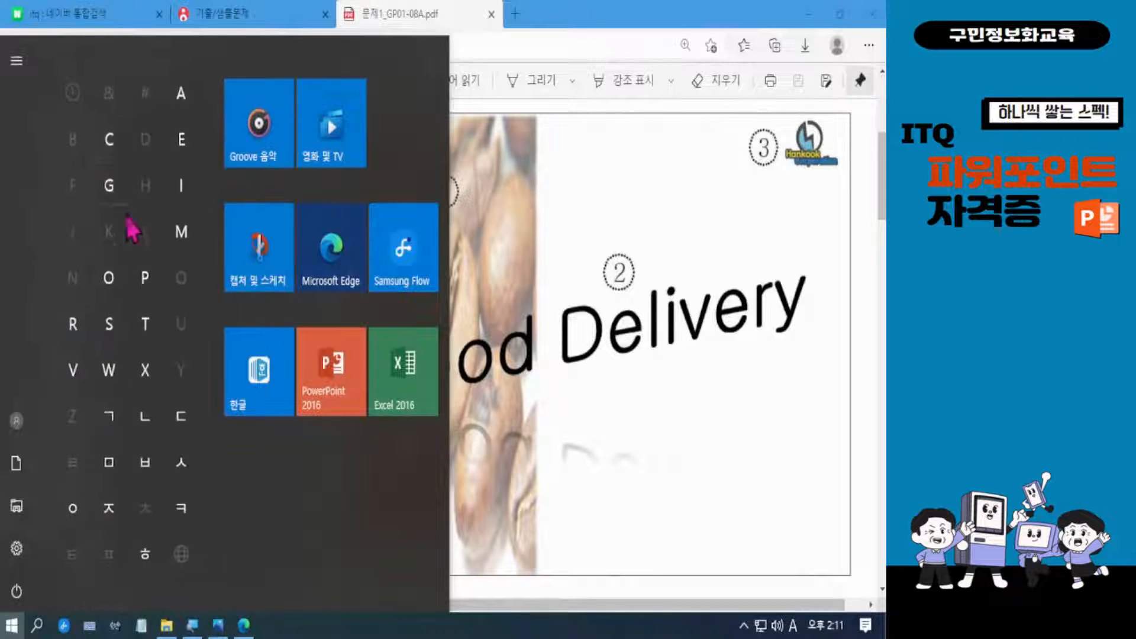
left_click(147, 280)
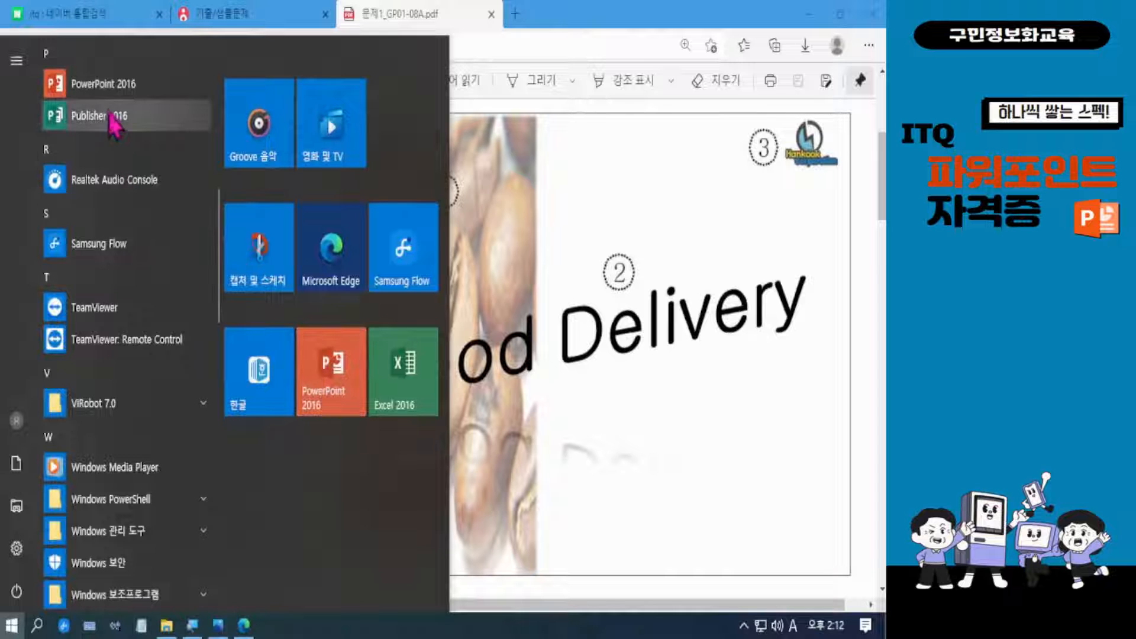
left_click_drag(115, 88, 328, 391)
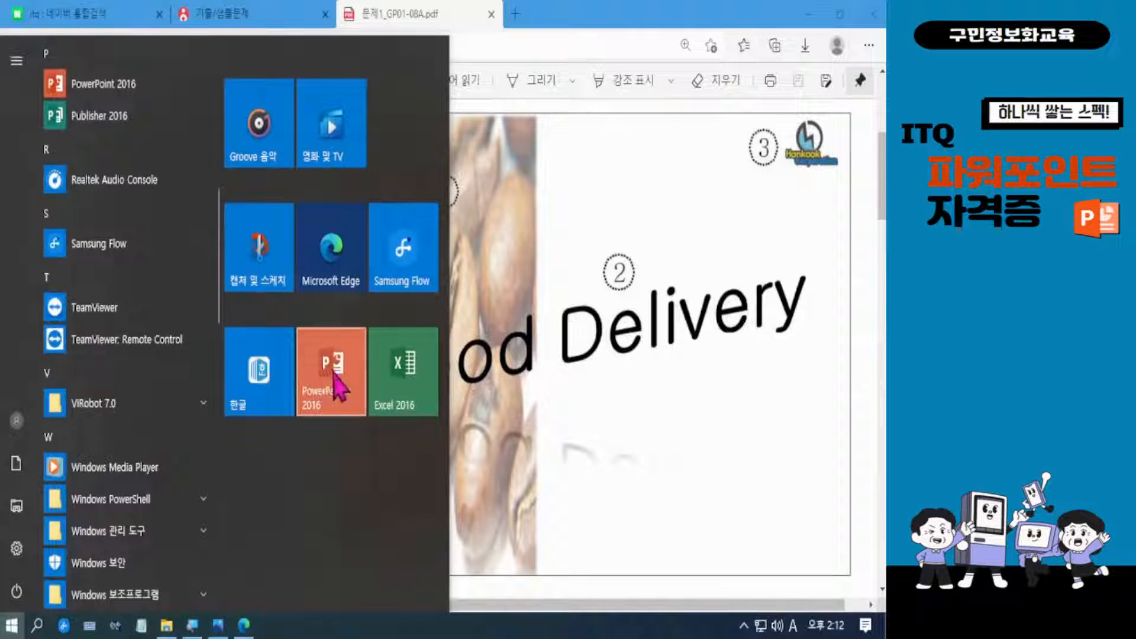
left_click(333, 385)
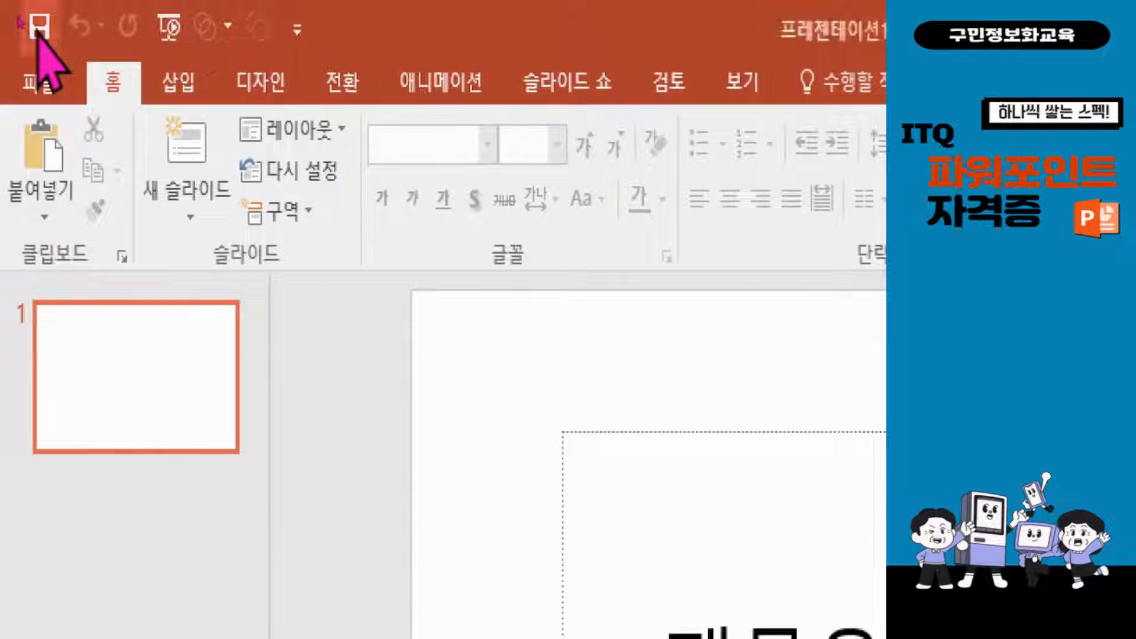
left_click(39, 27)
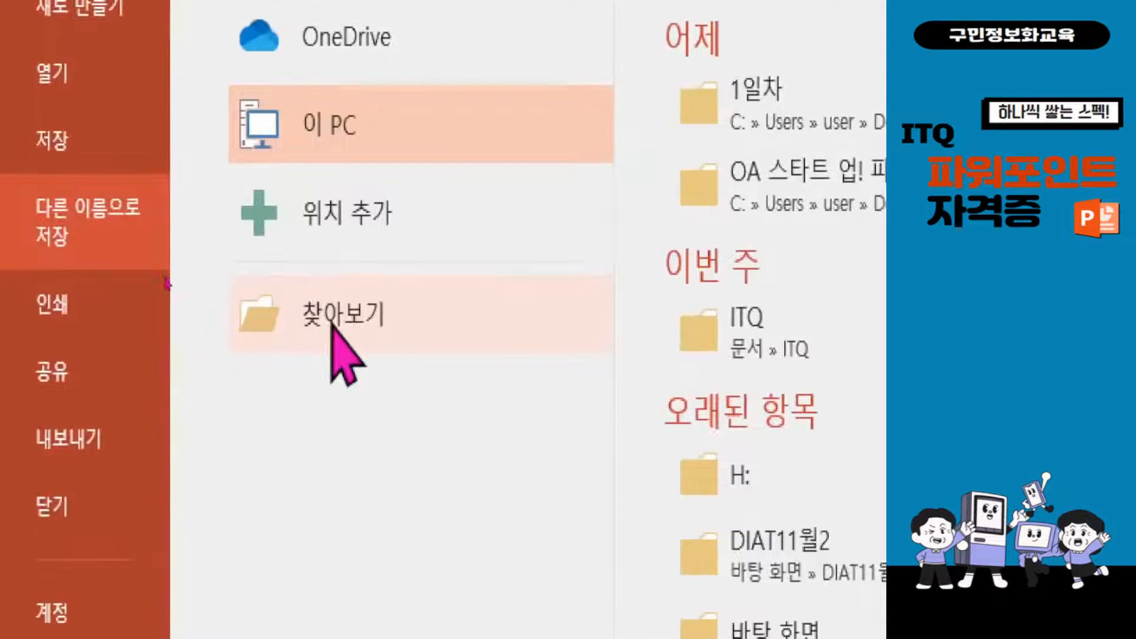
left_click(363, 318)
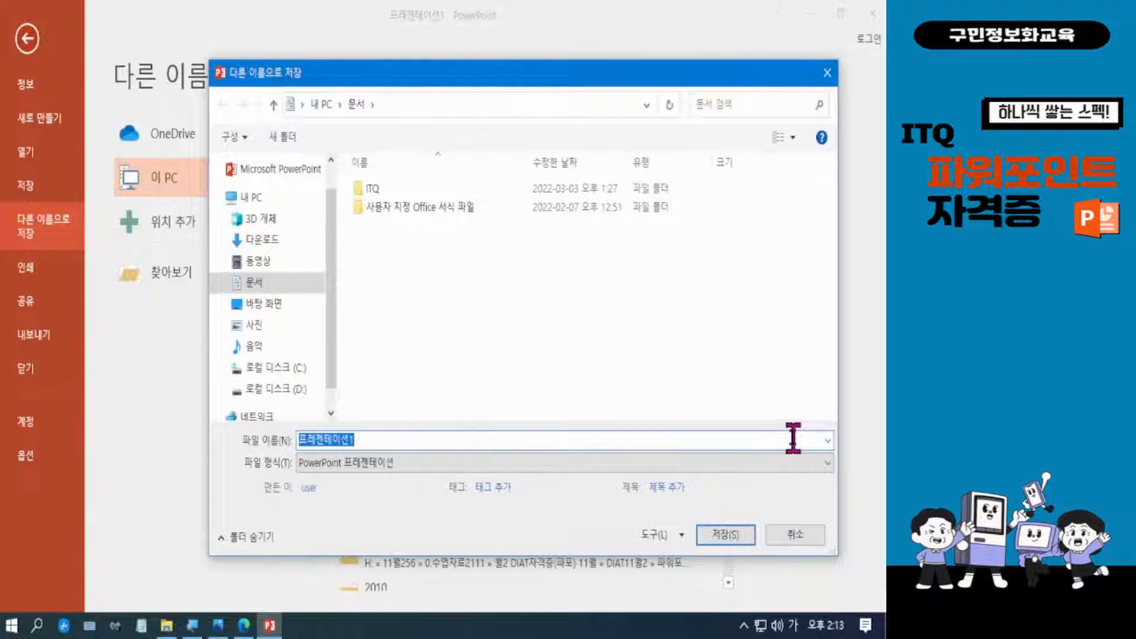
left_click(795, 536)
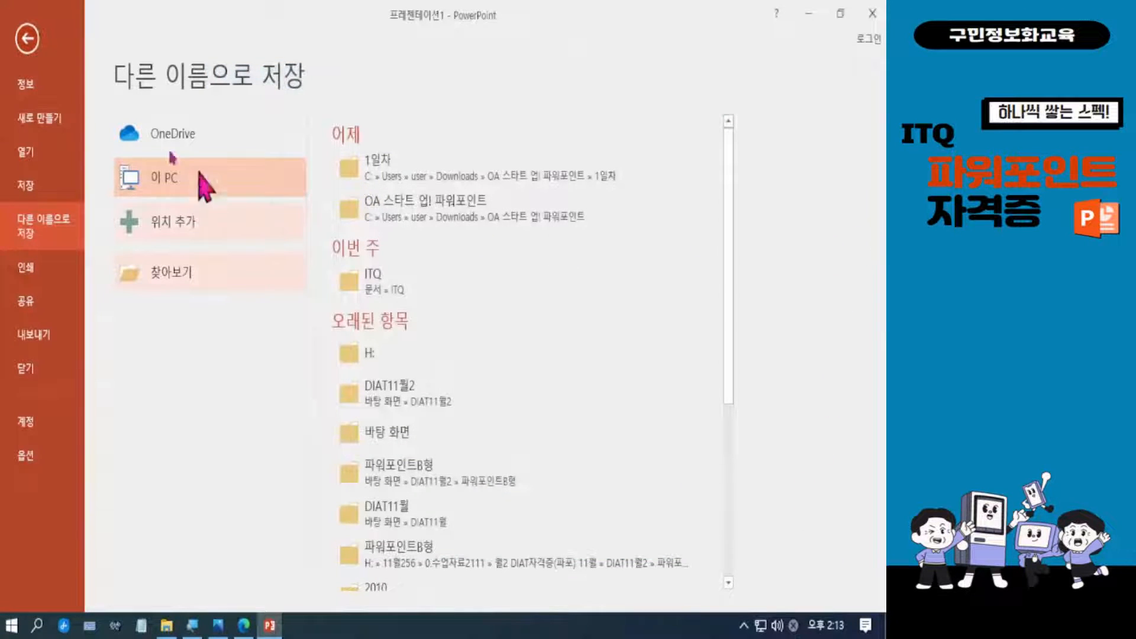
left_click(27, 39)
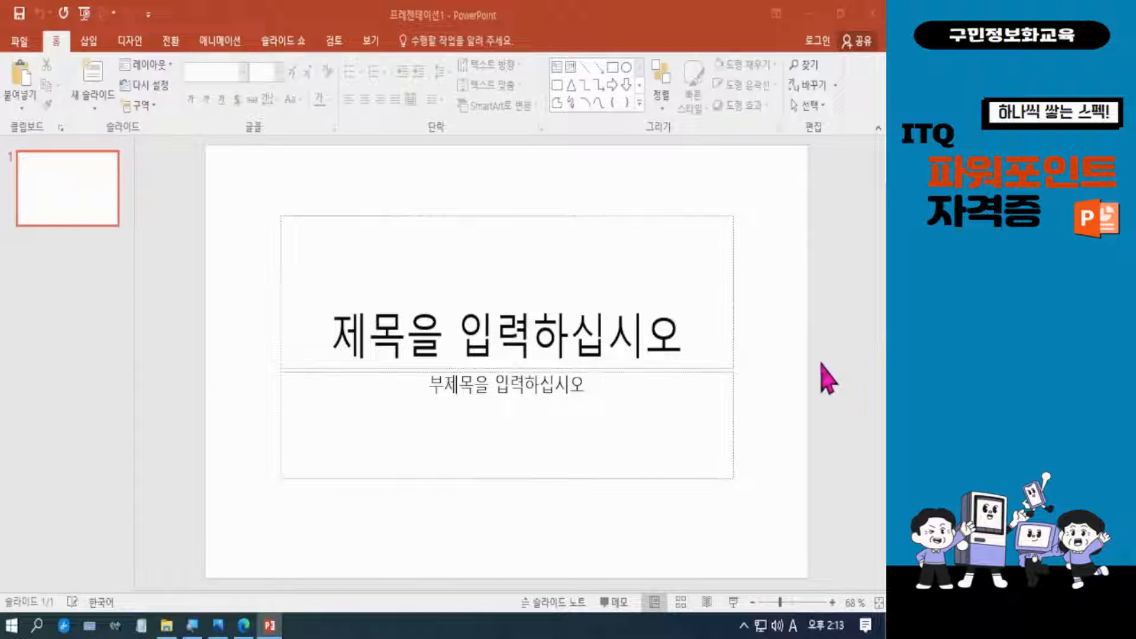
left_click(802, 348)
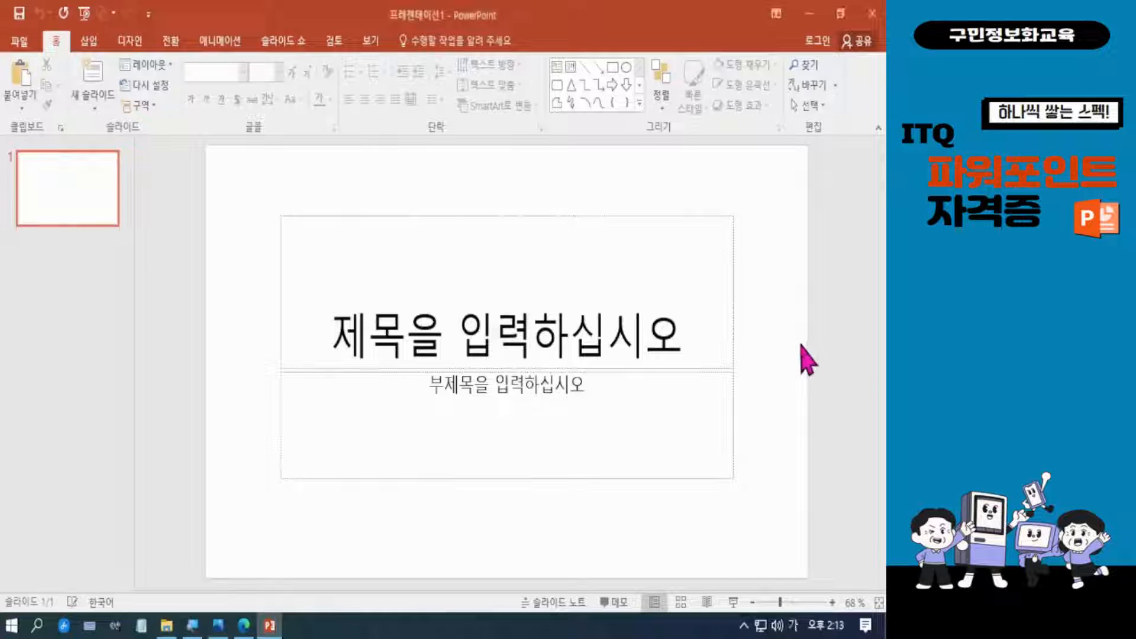
Step: Save the presentation in the ITQ folder under Documents, naming it with the examinee number, a hyphen and the examinee's name
key("F12")
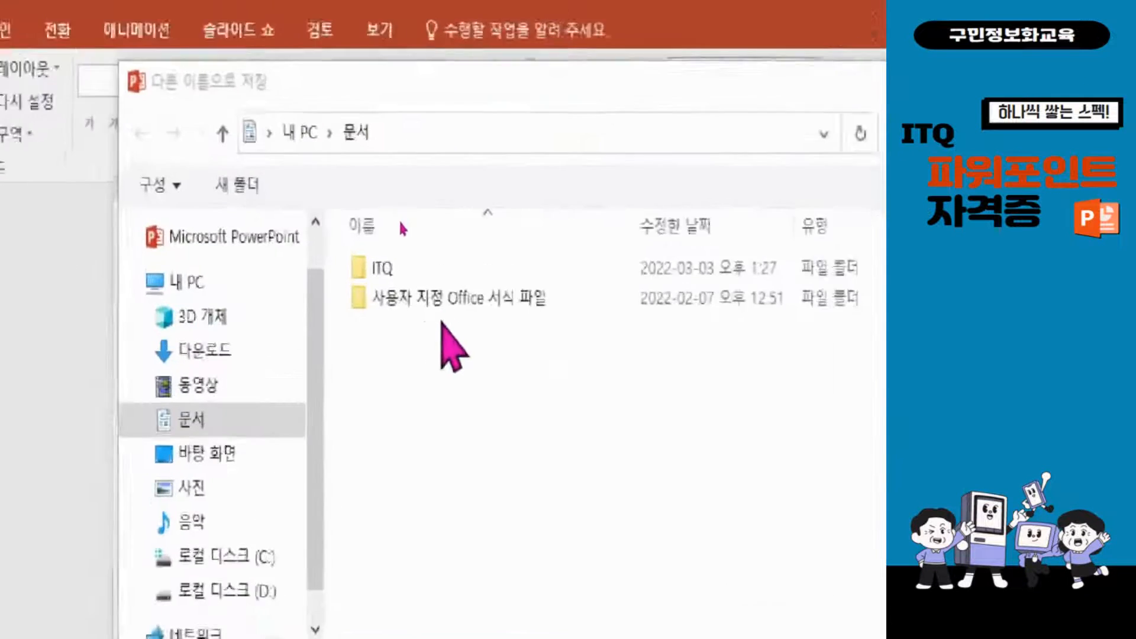
left_click_drag(403, 93, 378, 63)
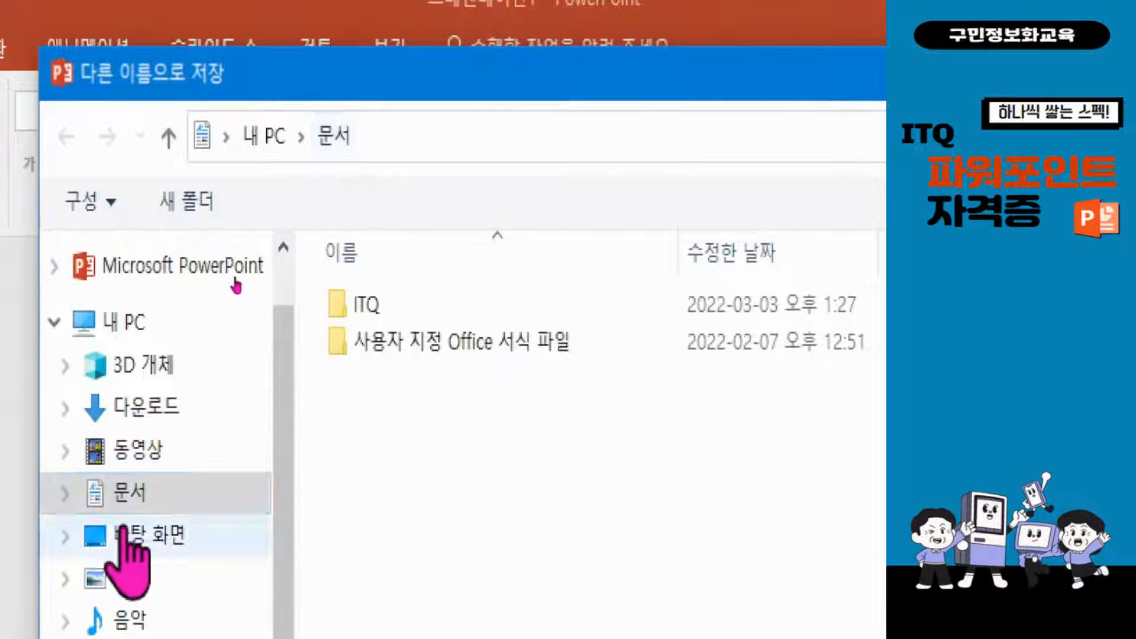
left_click(121, 497)
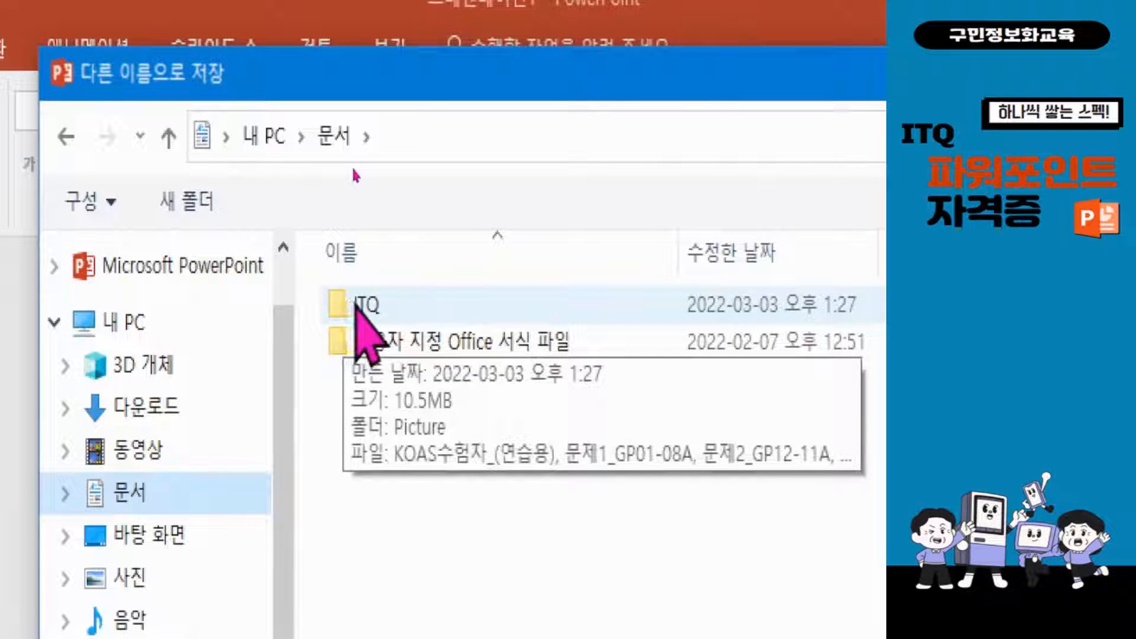
double_click(358, 304)
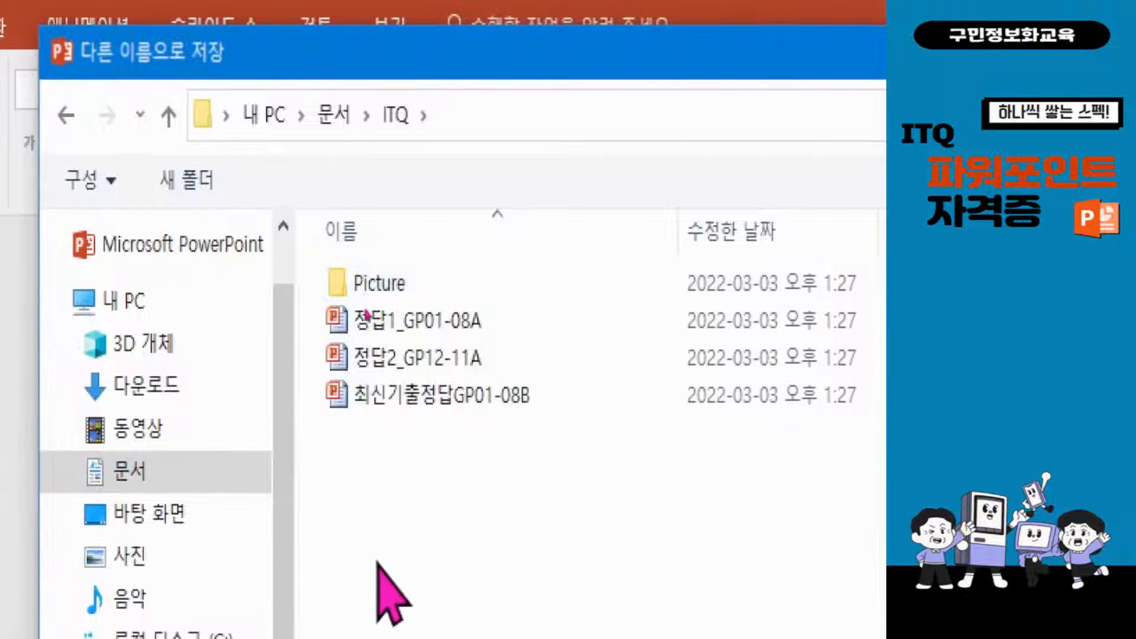
left_click(344, 458)
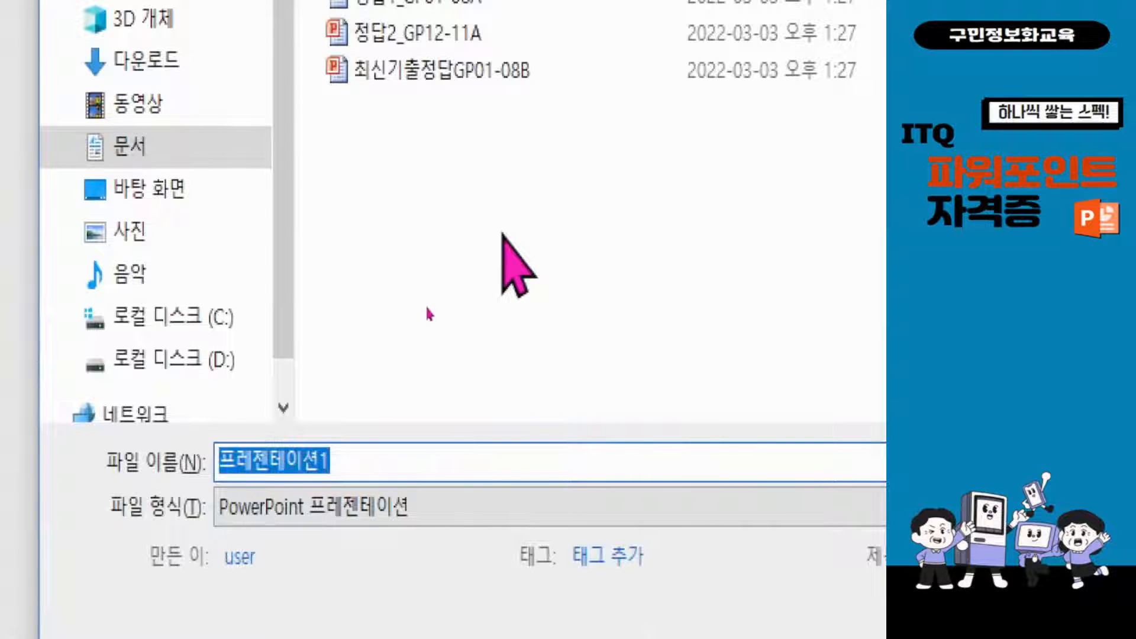
type("12345678")
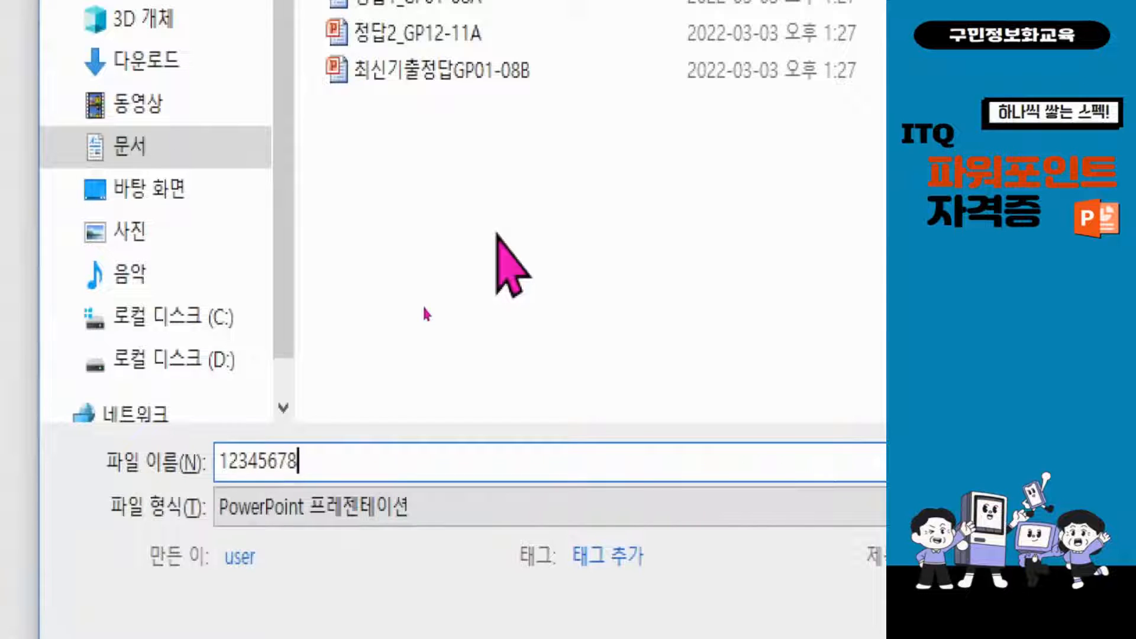
type("-홍길동")
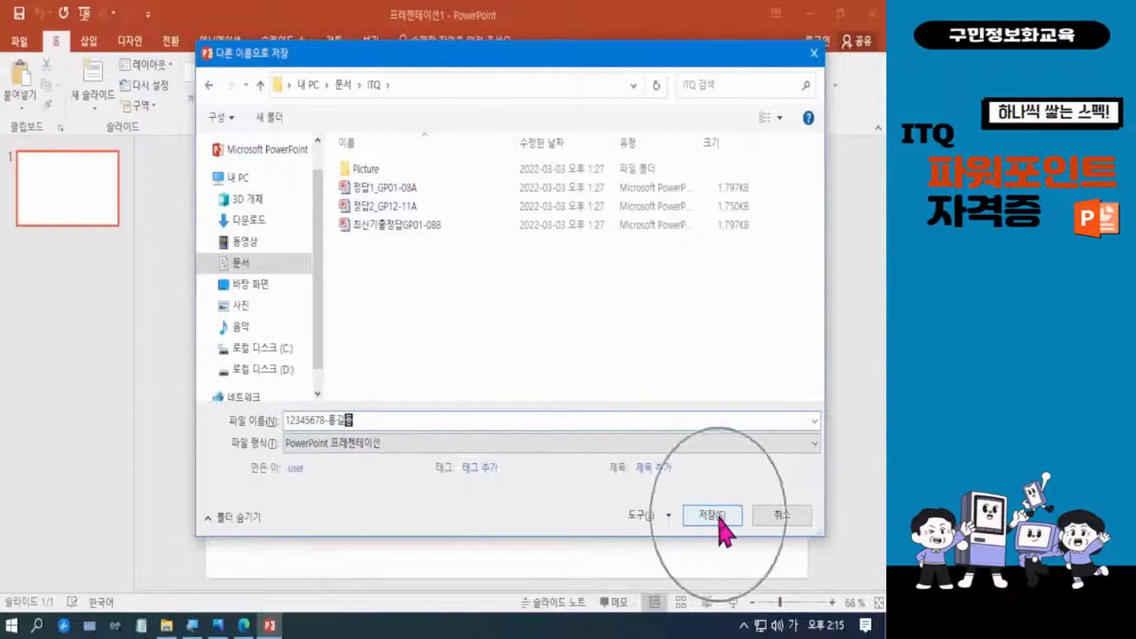
left_click(719, 517)
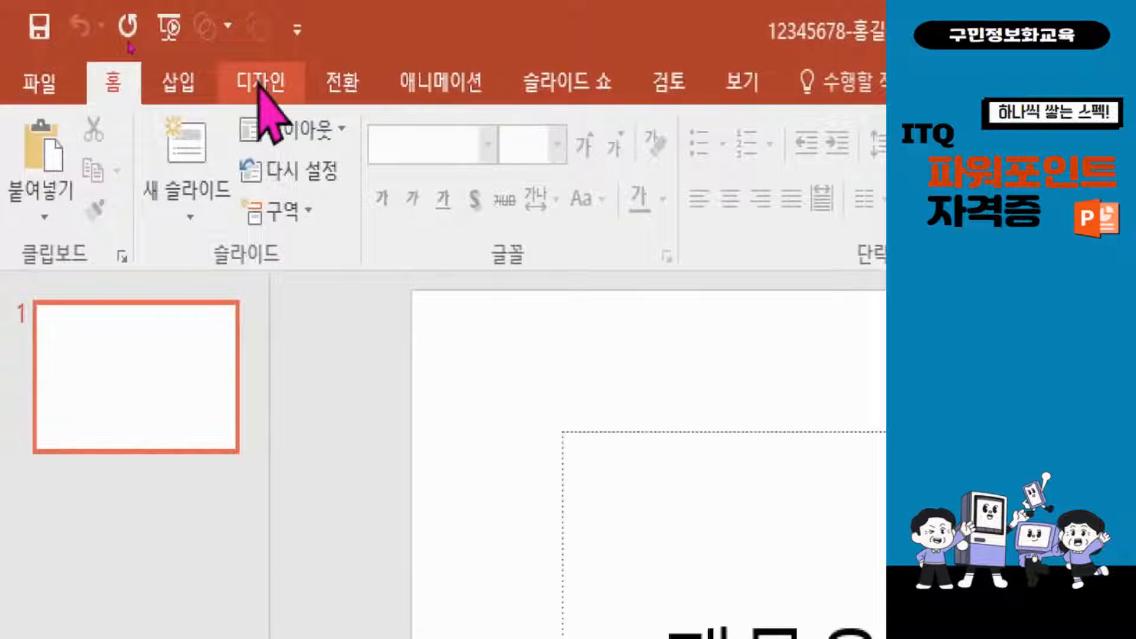
Step: Set the slide size to A4 용지(210x297mm) and scale the content with 맞춤 확인
left_click(260, 83)
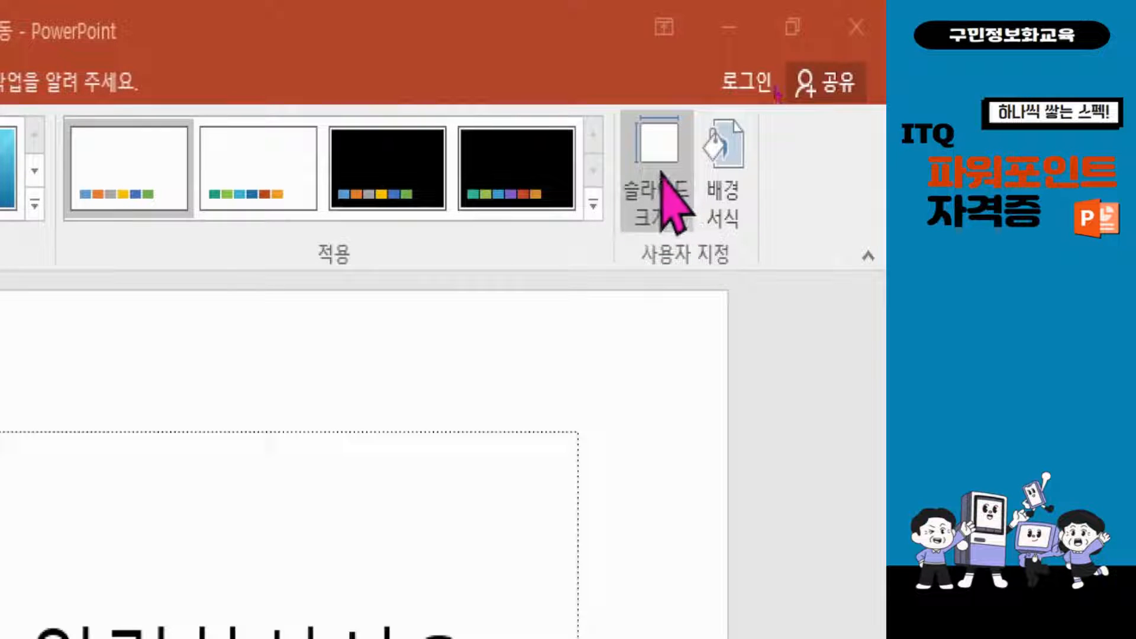
left_click(660, 172)
left_click(660, 172)
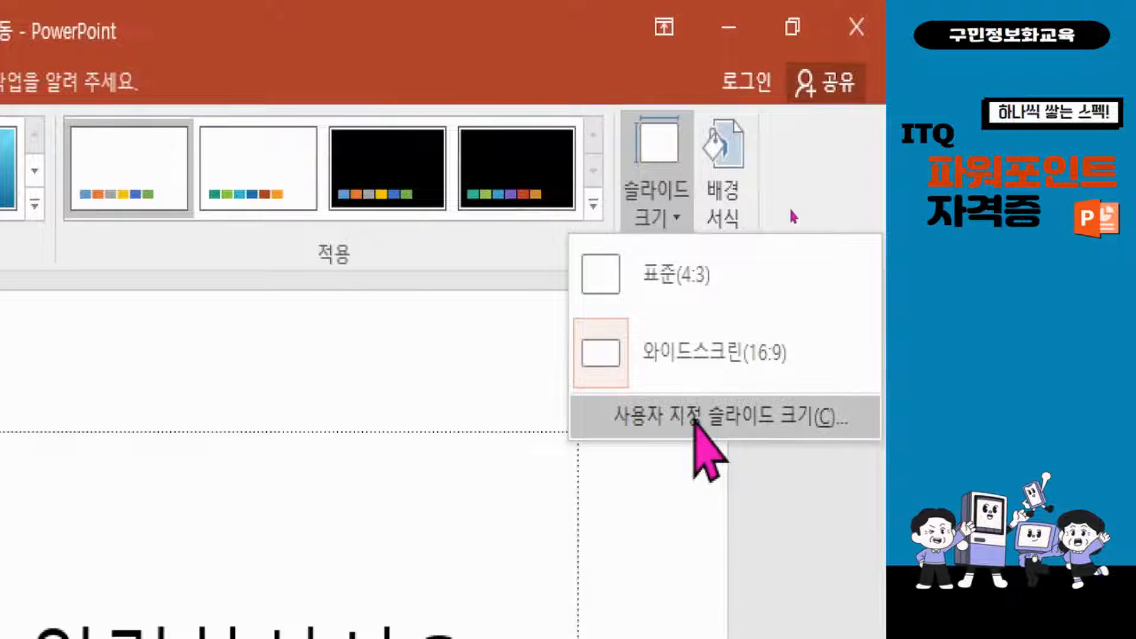
left_click(694, 420)
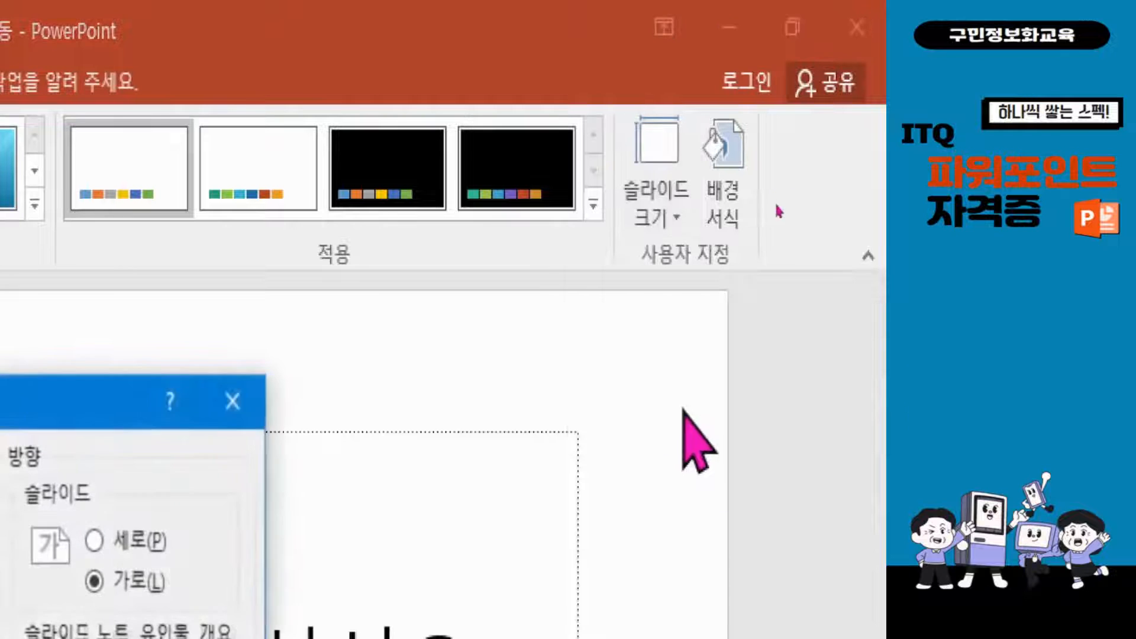
left_click_drag(121, 394, 647, 136)
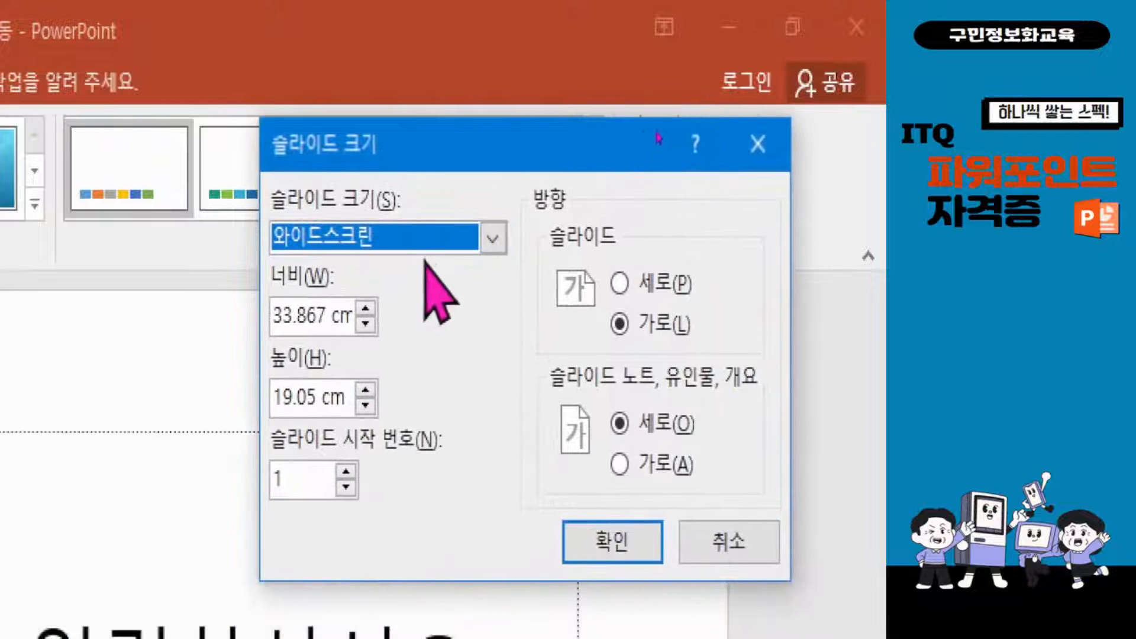
left_click(493, 238)
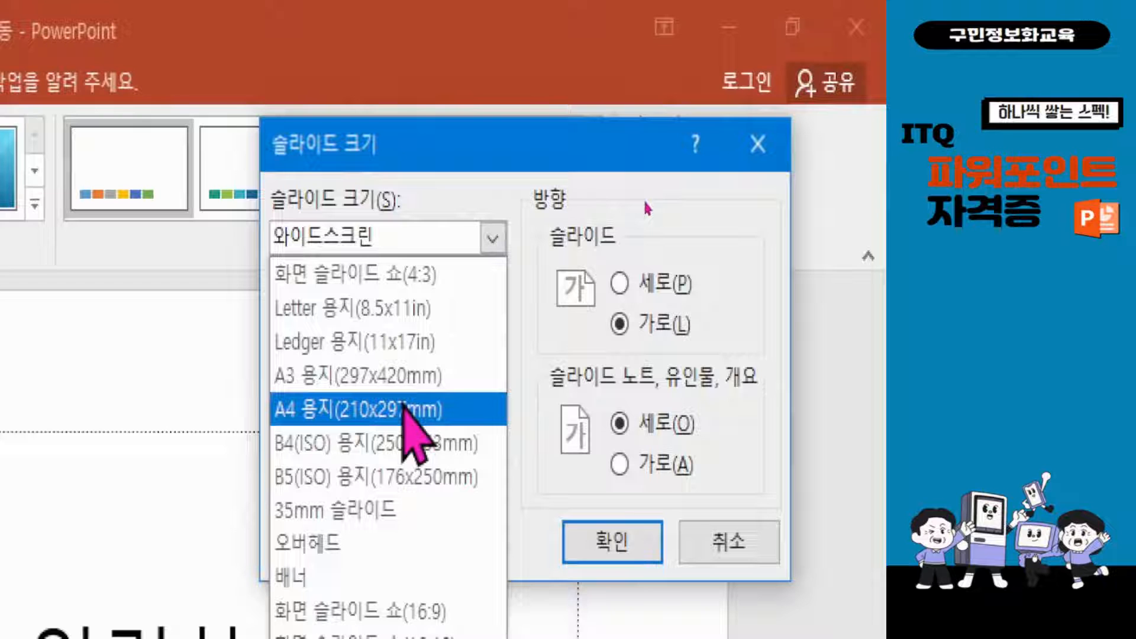
left_click(406, 415)
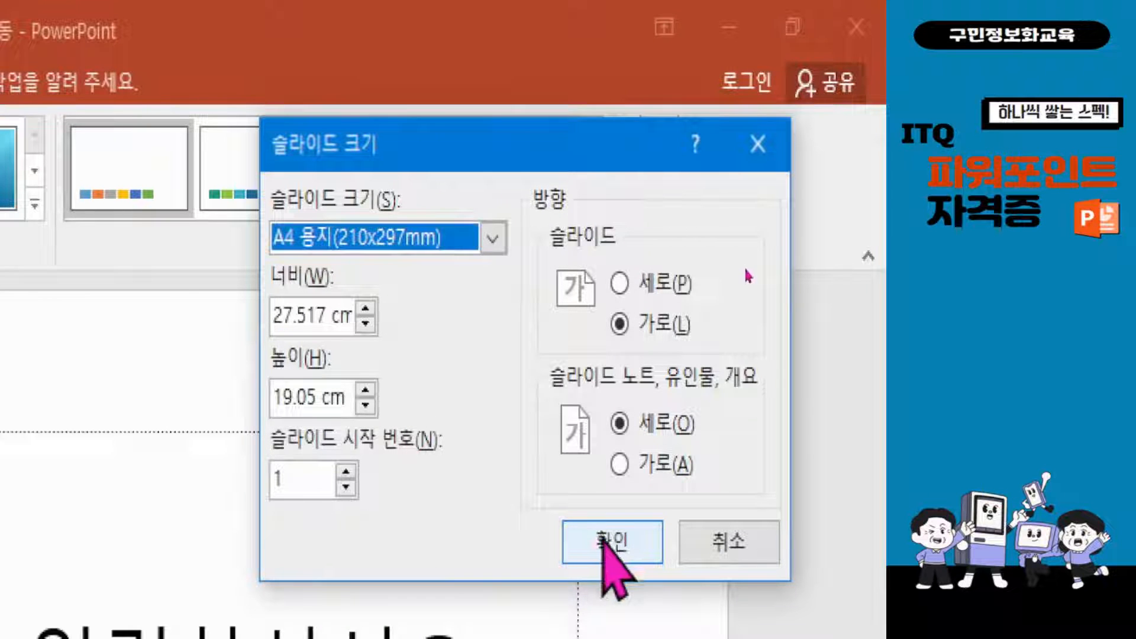
left_click(610, 541)
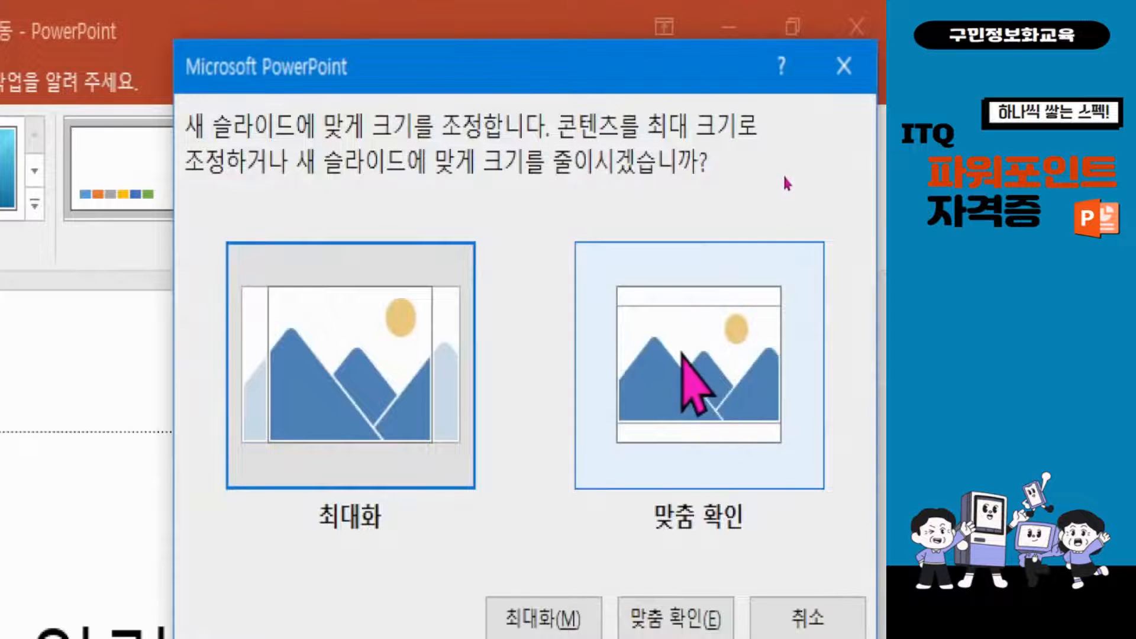
left_click(682, 354)
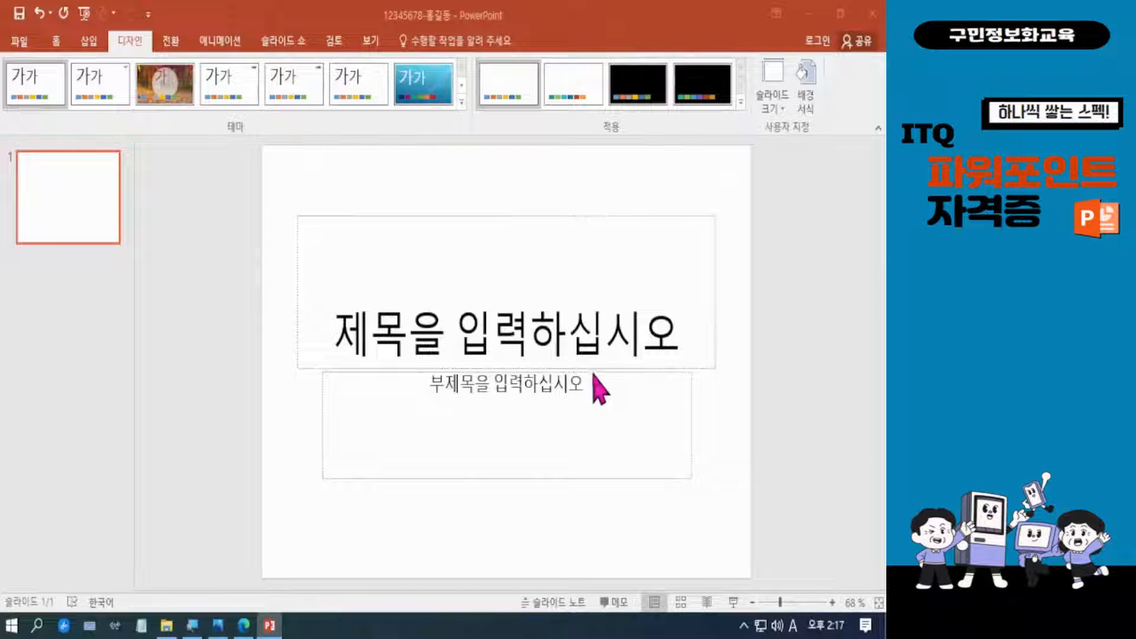
Step: Delete the title and subtitle placeholders from slide 1
left_click(260, 158)
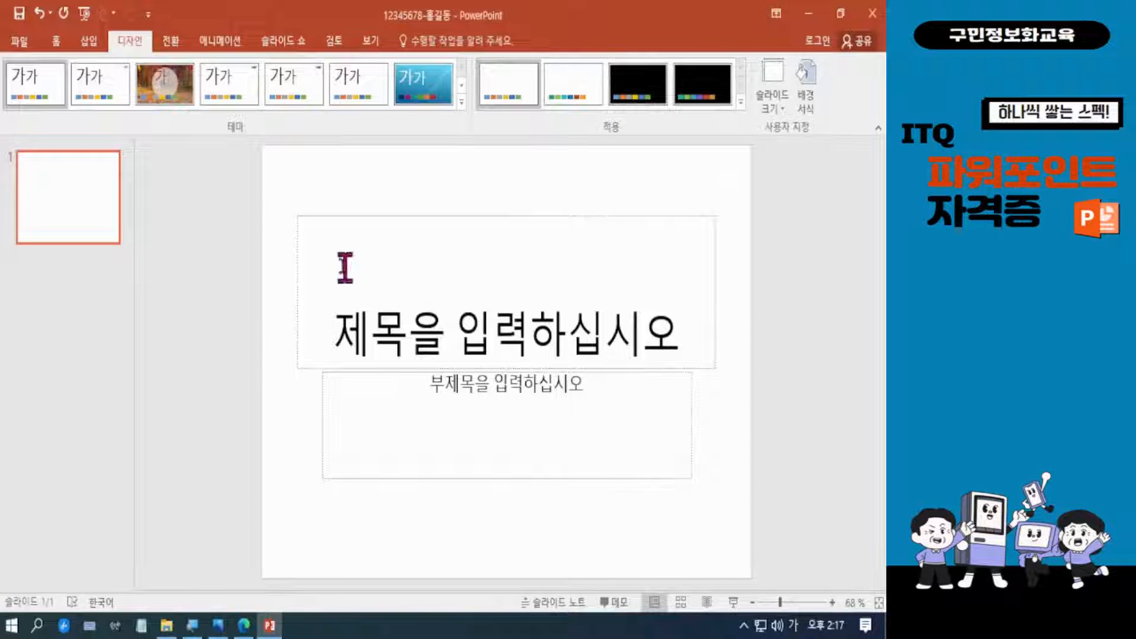
left_click_drag(253, 169, 810, 592)
key("Delete")
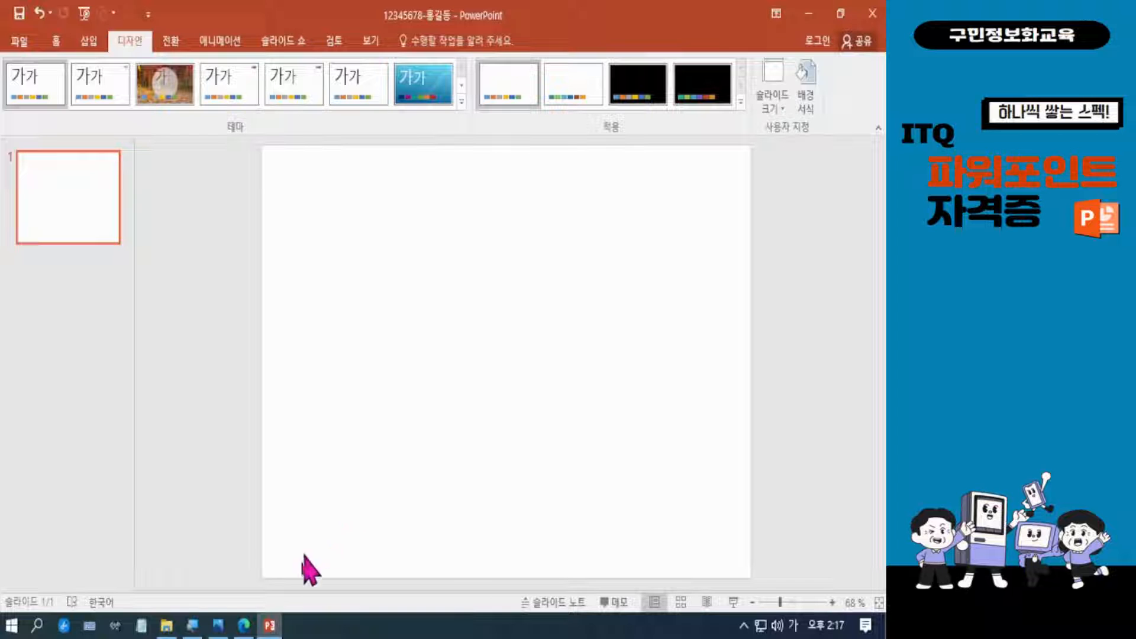
Step: Check the cover slide conditions in the exam PDF and insert the 로고3 picture from the ITQ Picture folder onto slide 1
left_click(244, 625)
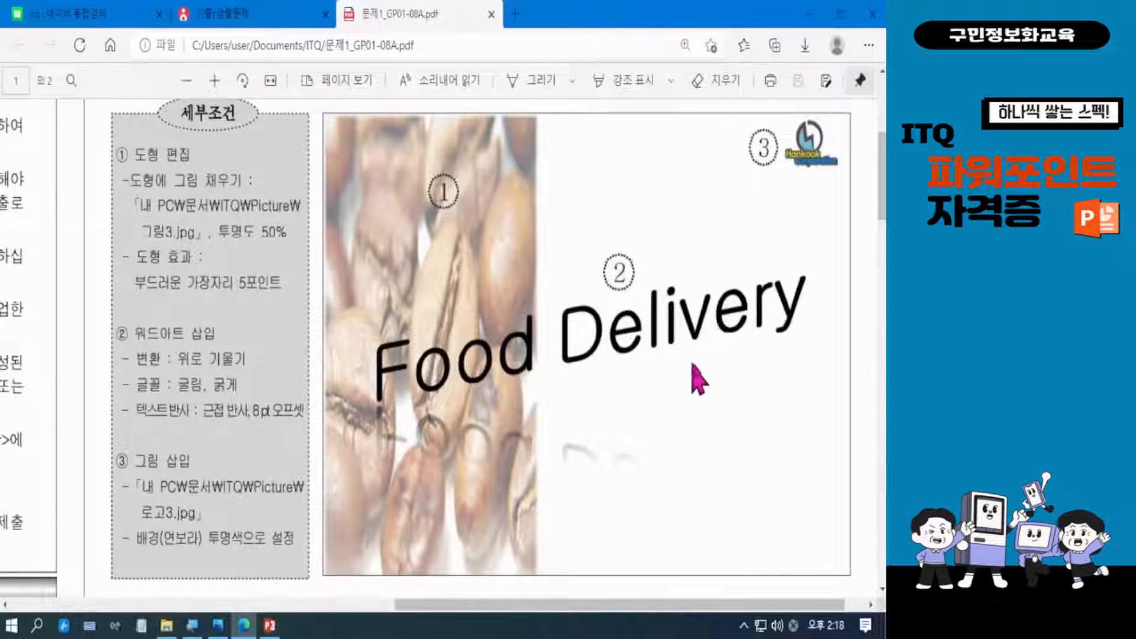
left_click(810, 14)
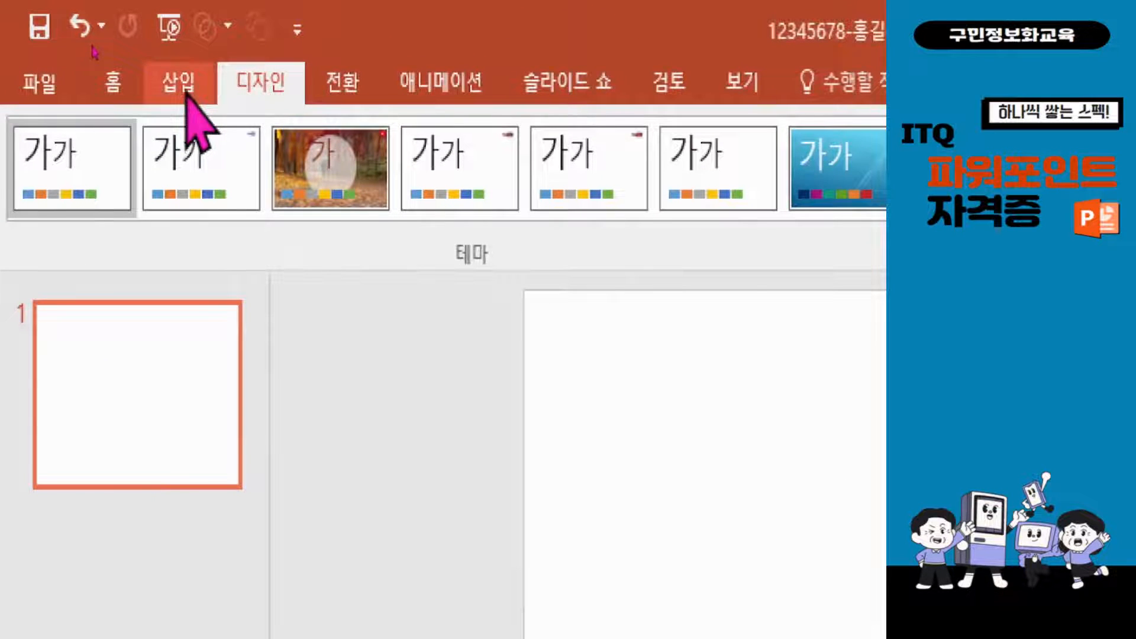
left_click(187, 95)
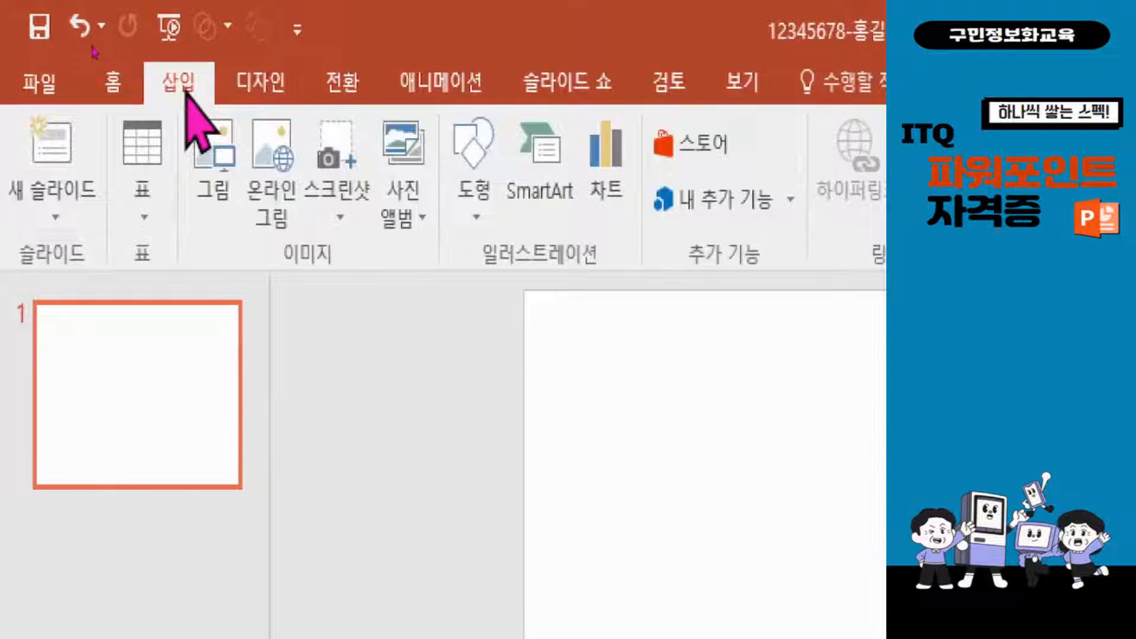
left_click(224, 186)
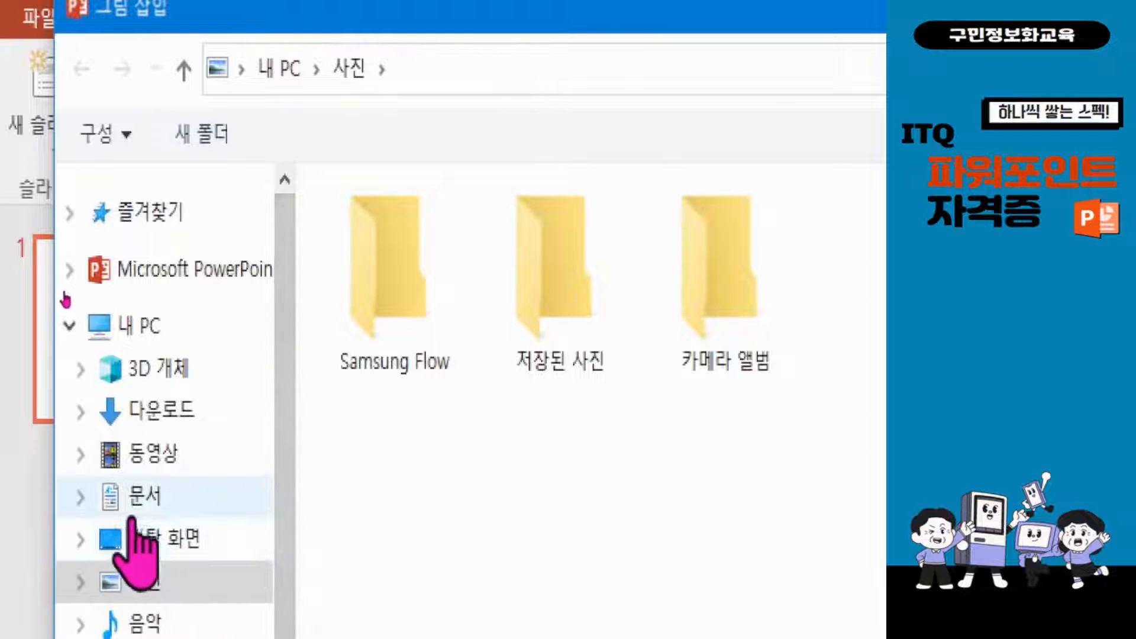
left_click(137, 504)
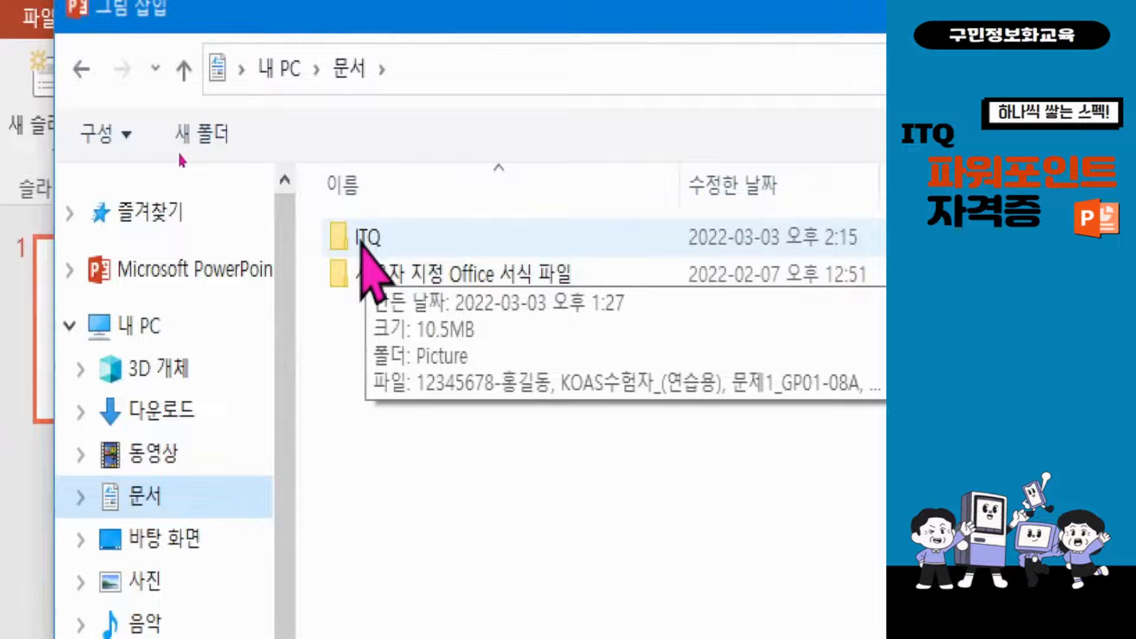
double_click(362, 243)
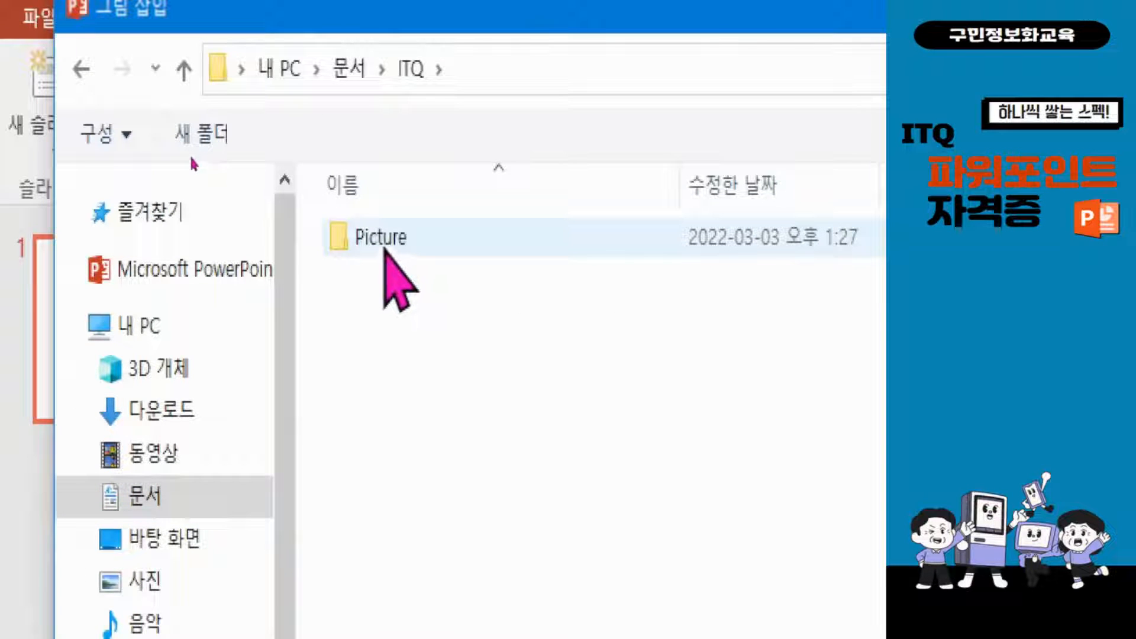
left_click(381, 242)
double_click(382, 242)
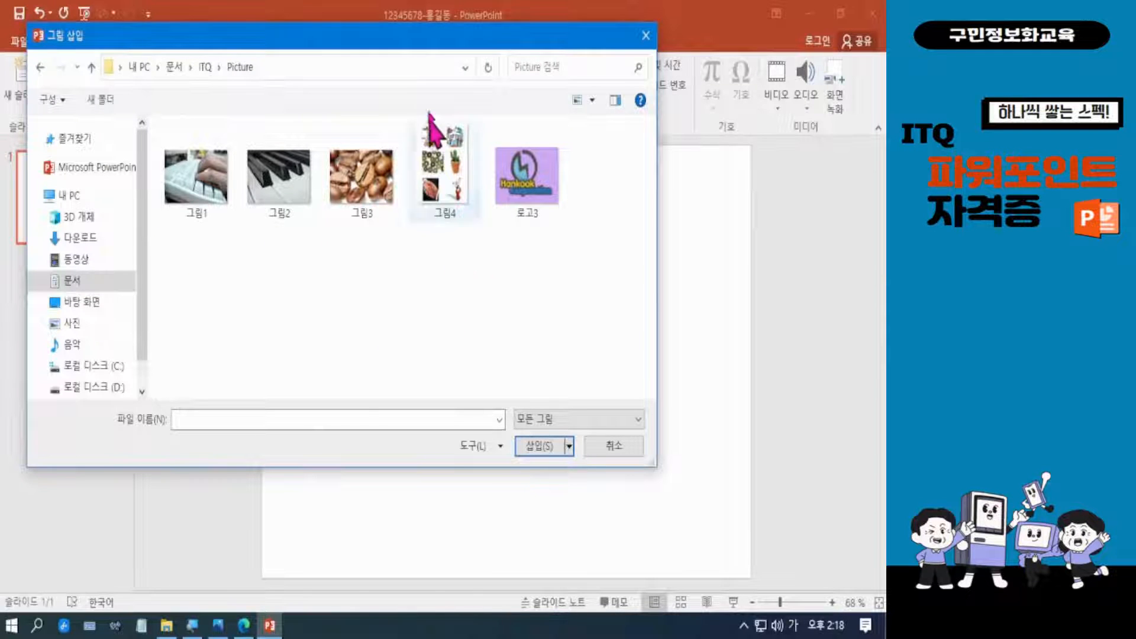
left_click_drag(415, 38, 482, 86)
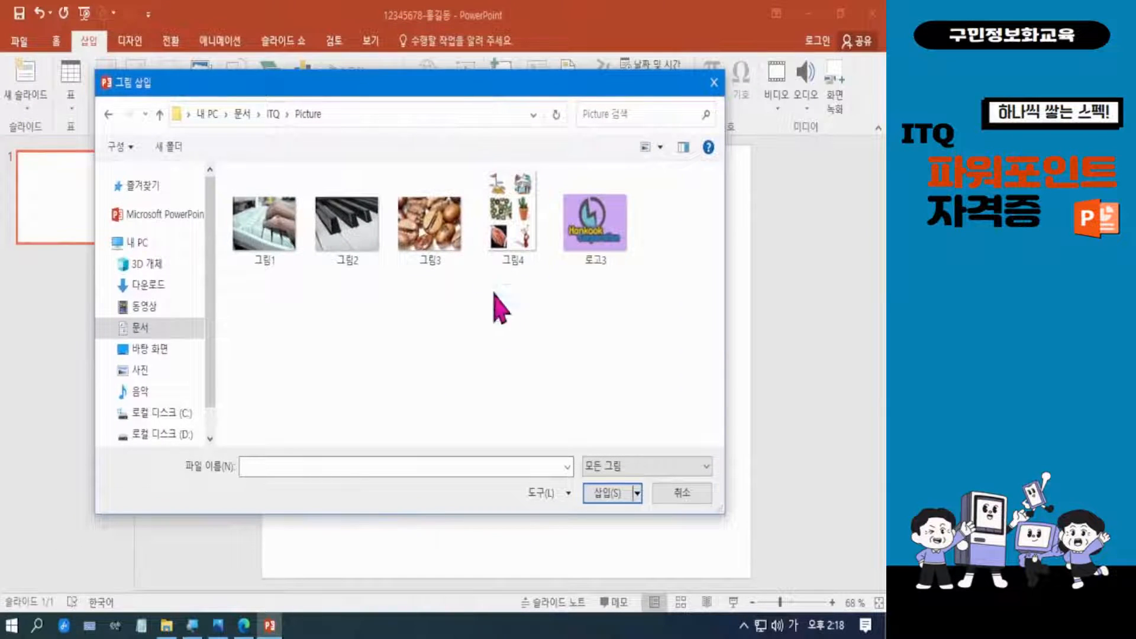
left_click(603, 249)
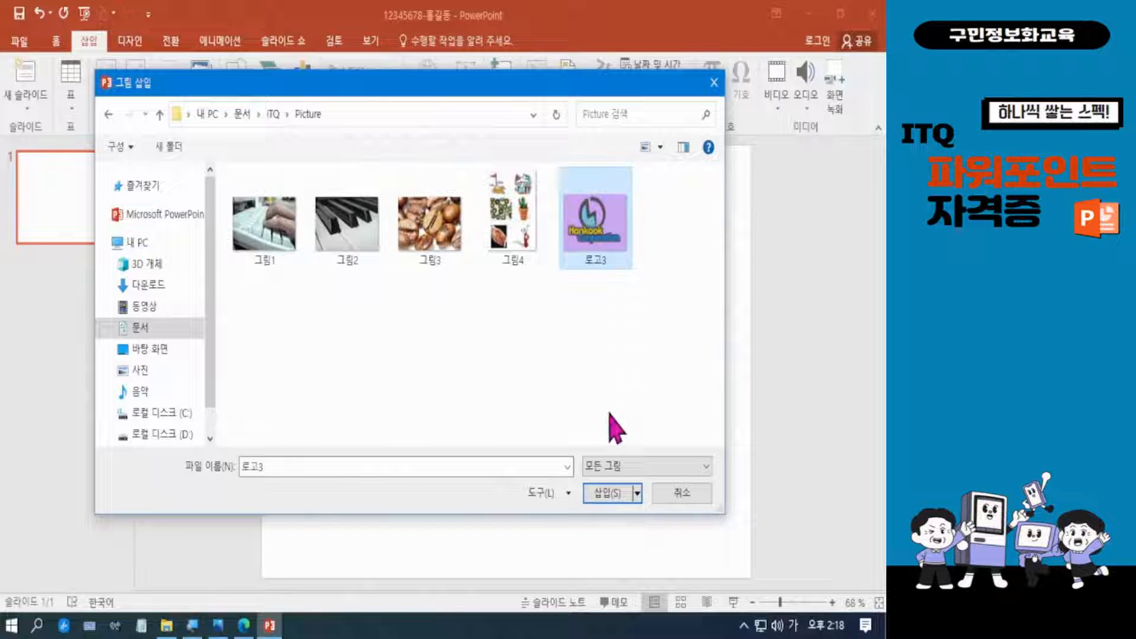
left_click(611, 499)
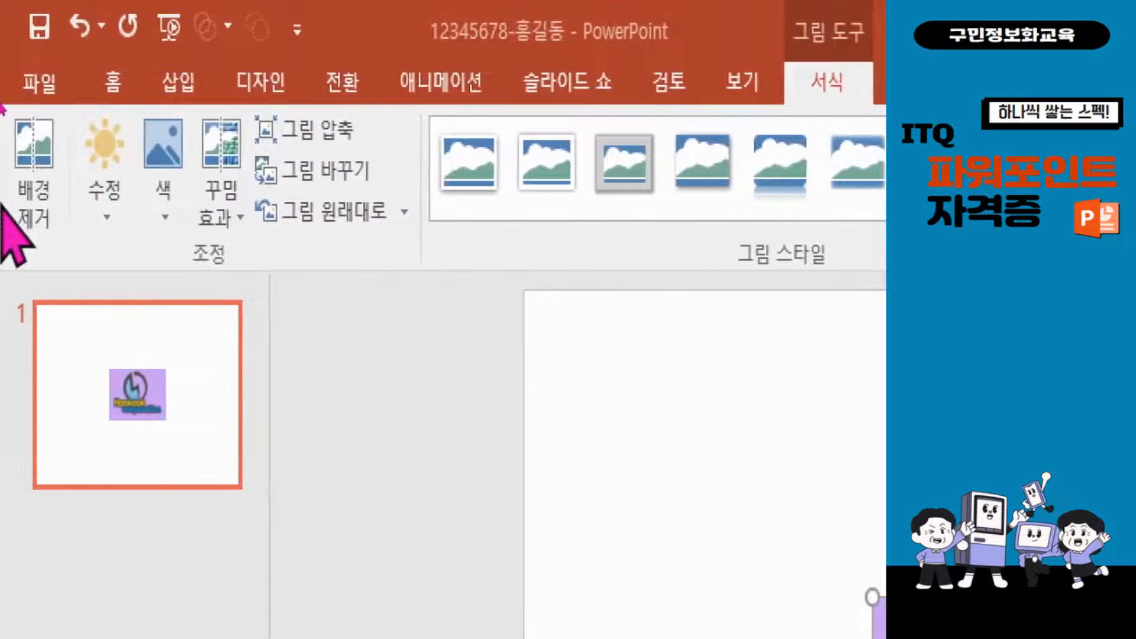
Step: Set the light purple background of the logo picture as its transparent color
left_click(164, 207)
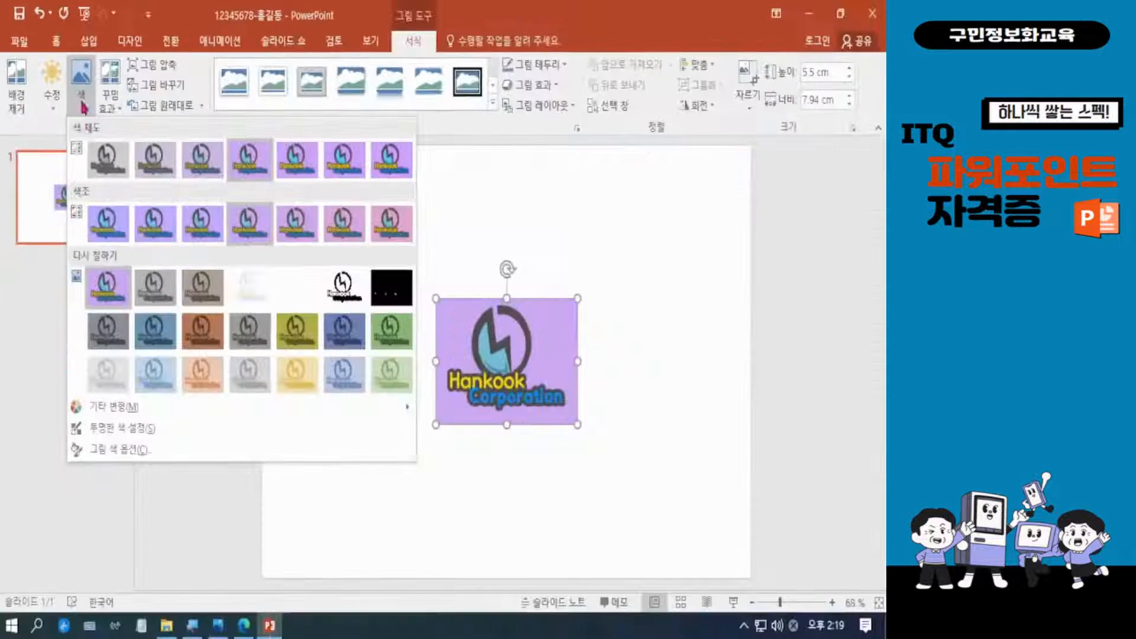
left_click(131, 430)
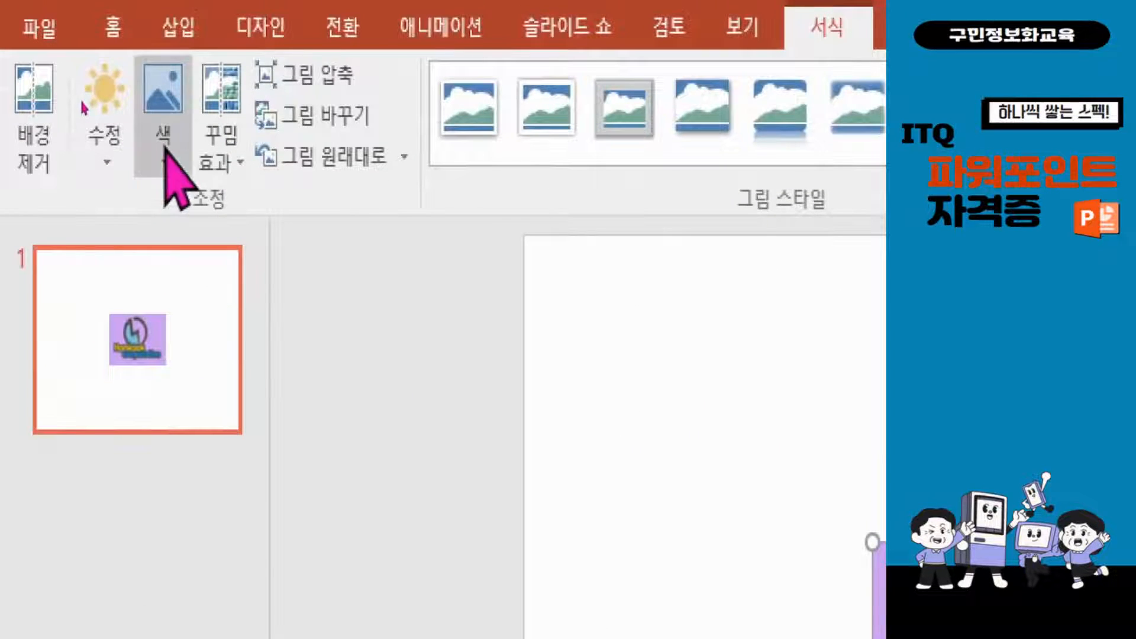
left_click(155, 151)
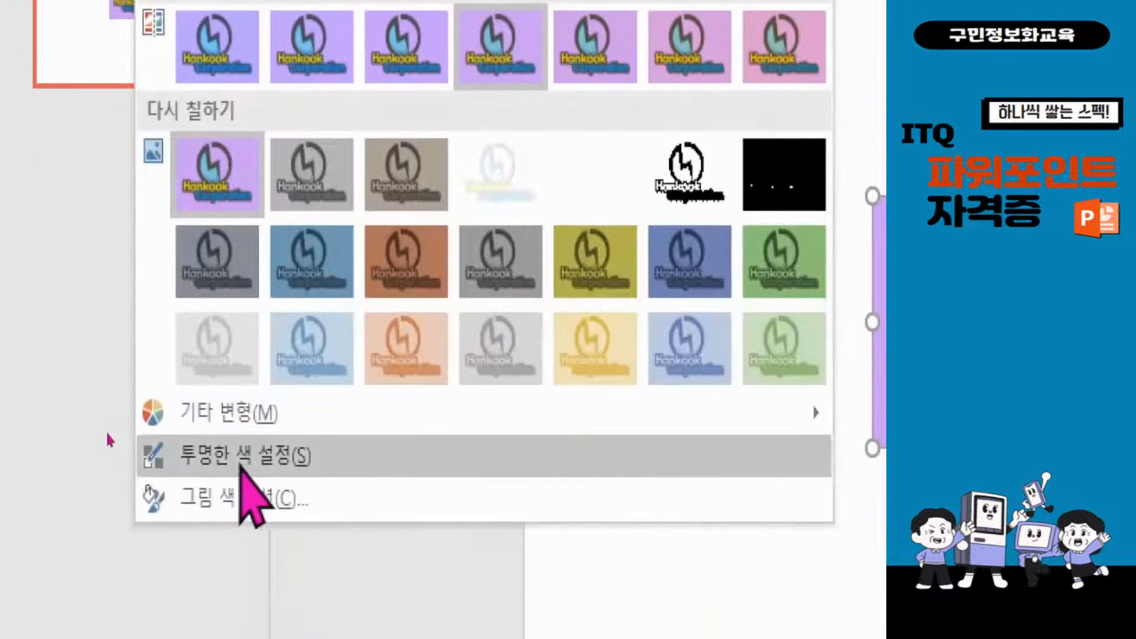
left_click(214, 465)
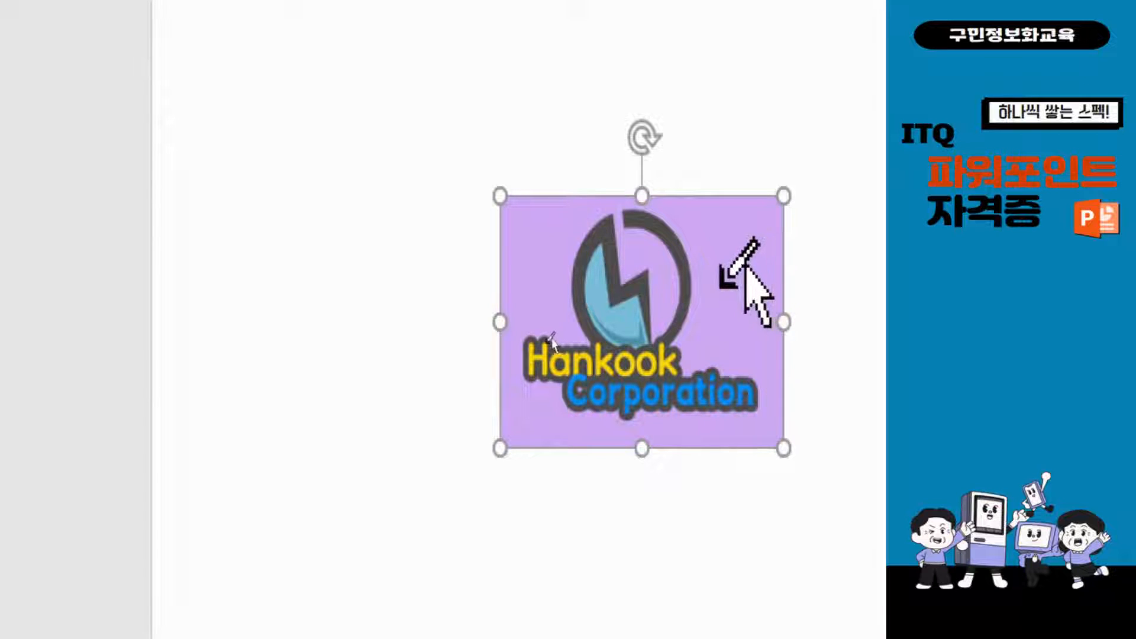
left_click(554, 329)
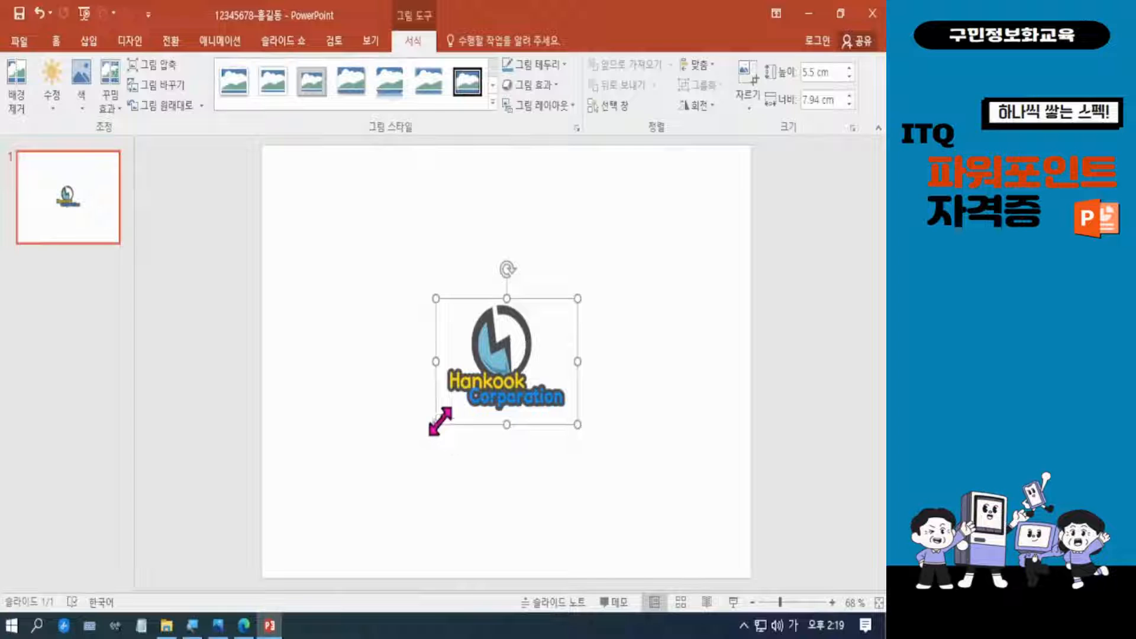
Step: Shrink the logo to about 2.19 cm high and 3.16 cm wide and place it in the slide's upper-right corner, matching the exam PDF
left_click_drag(437, 428, 516, 354)
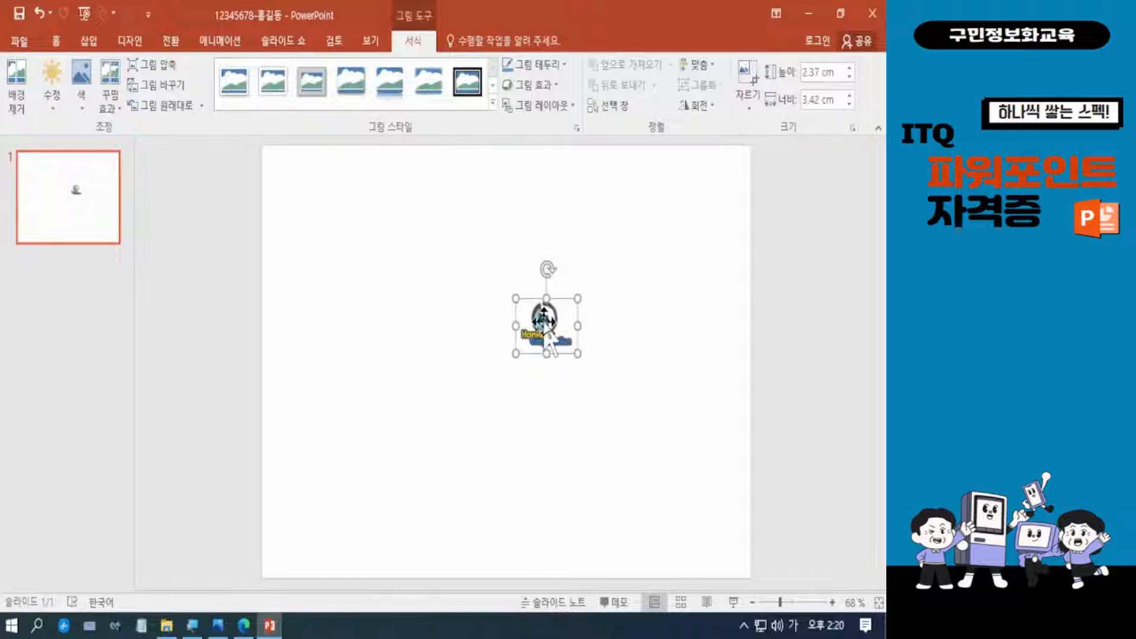
left_click_drag(545, 324, 687, 197)
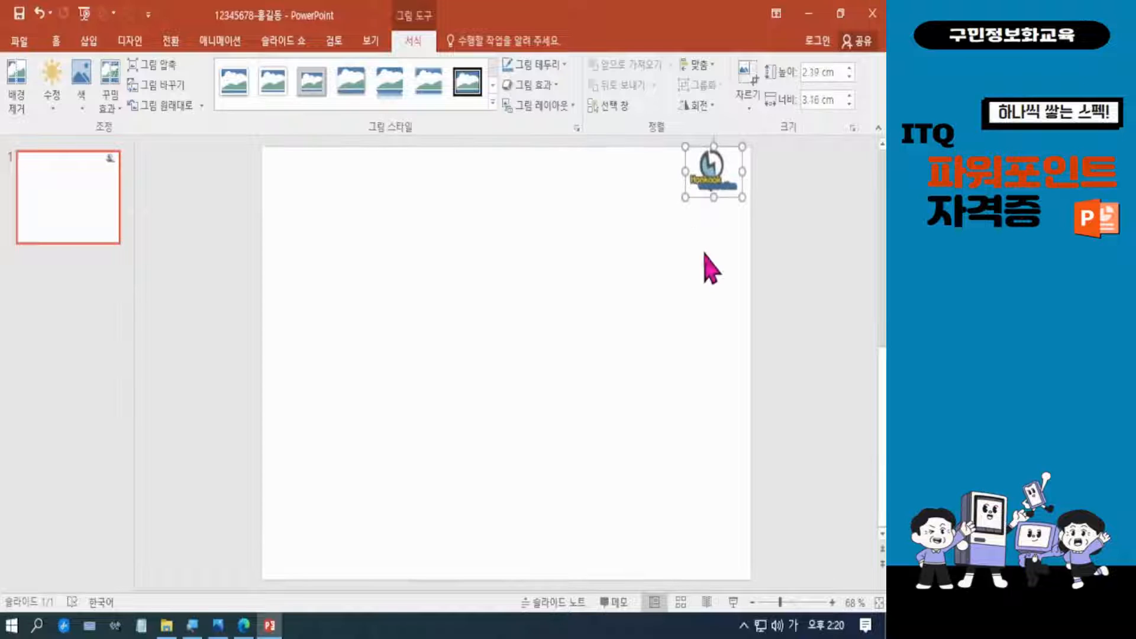
key("ctrl+z")
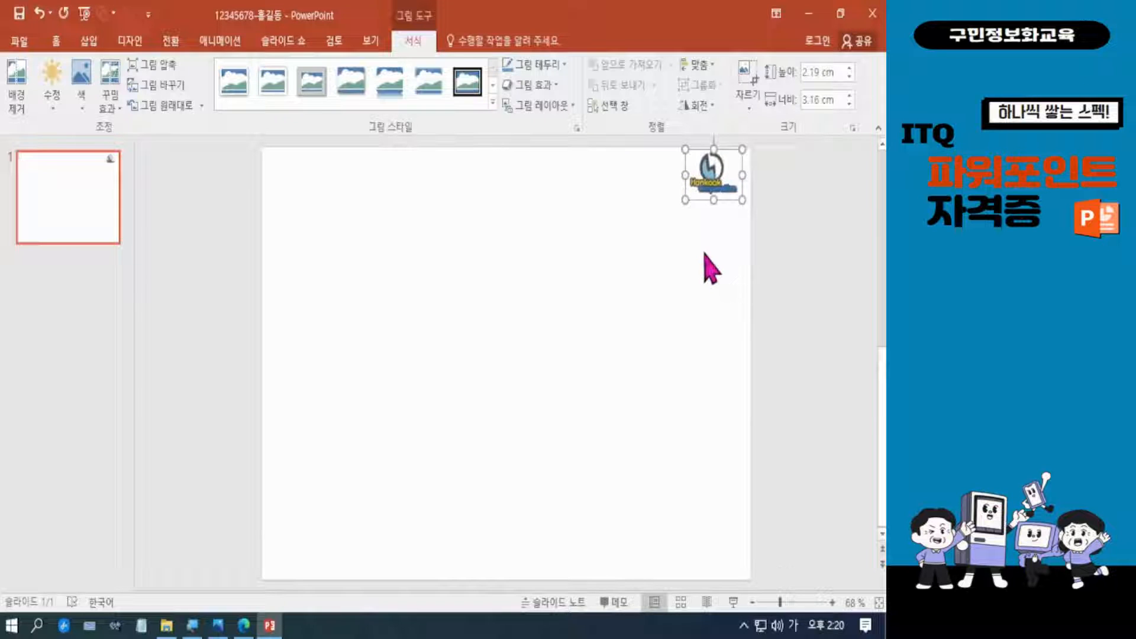
key("ctrl+Up")
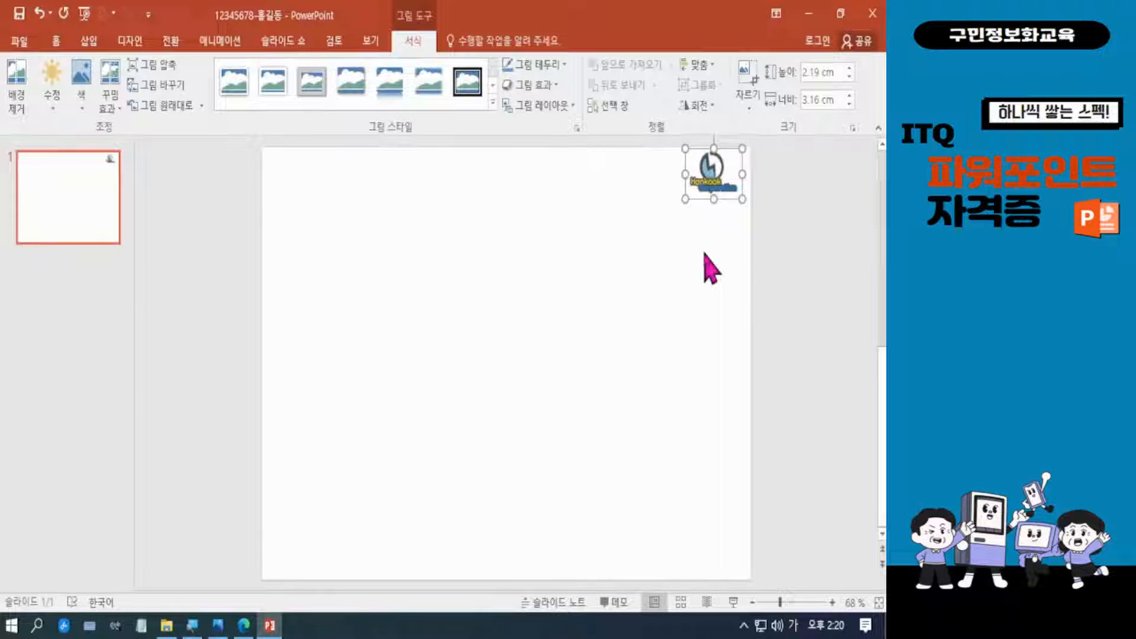
key("ctrl+Right")
key("ctrl+Right")
key("ctrl+Right")
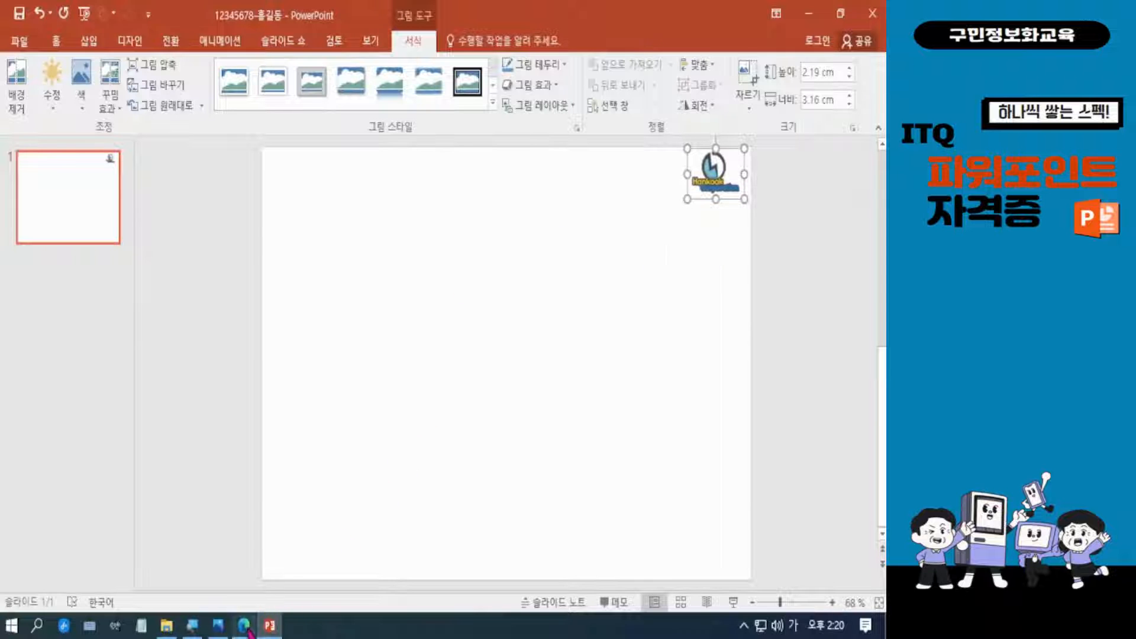
key("alt+Tab")
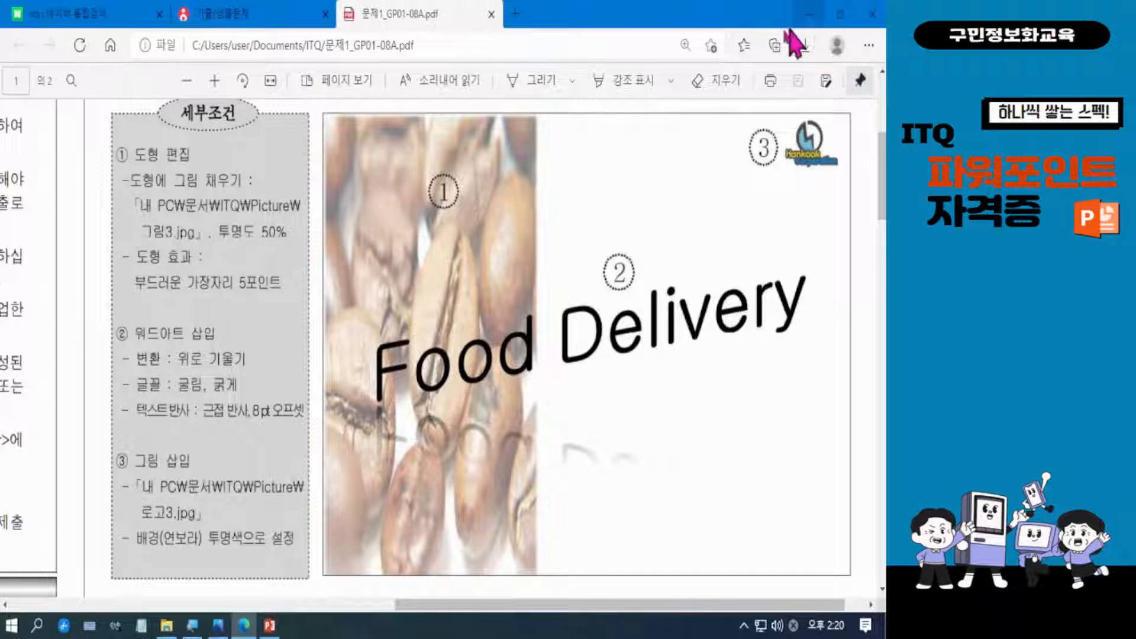
left_click(269, 626)
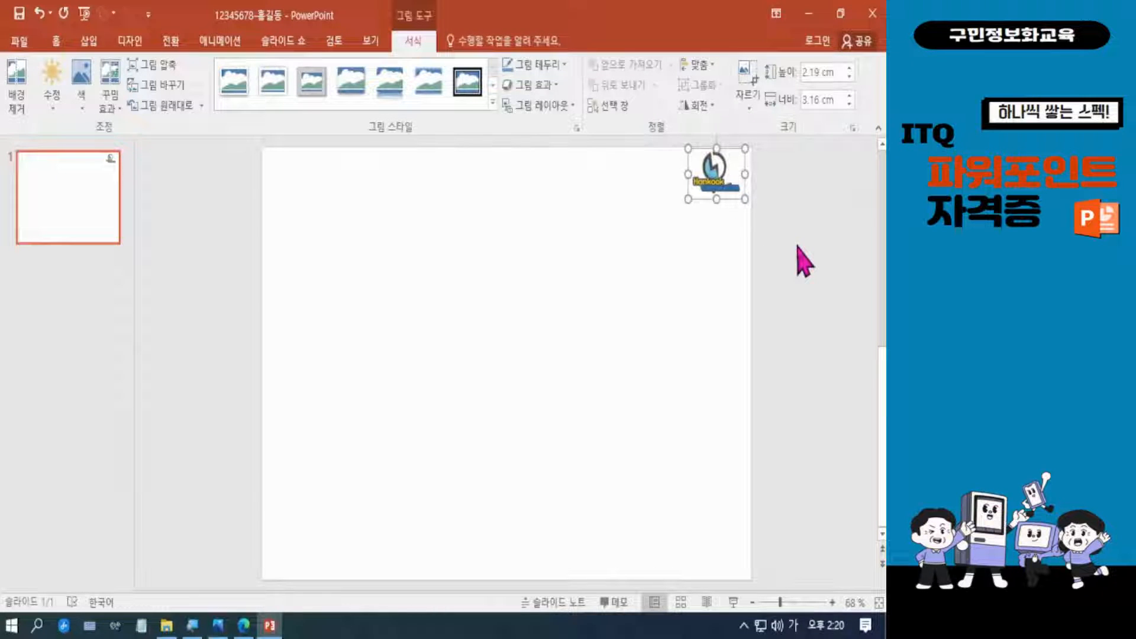
key("ctrl+Right")
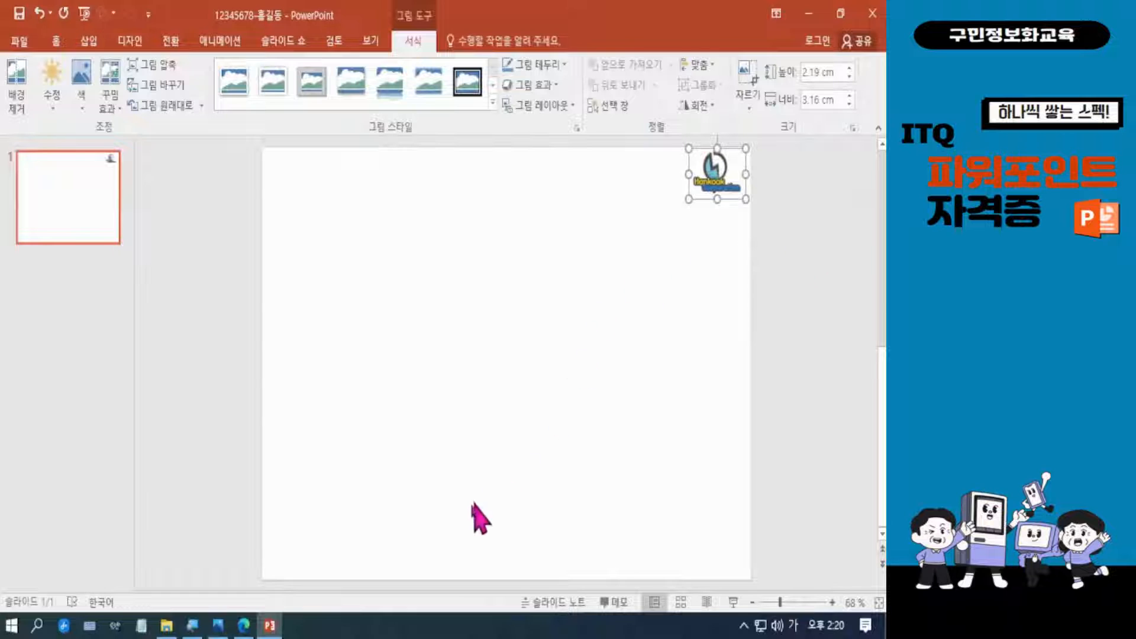
Step: Draw a full-height rectangle about 19.05 cm by 10.9 cm along the slide's left edge, following the exam PDF layout
left_click(243, 626)
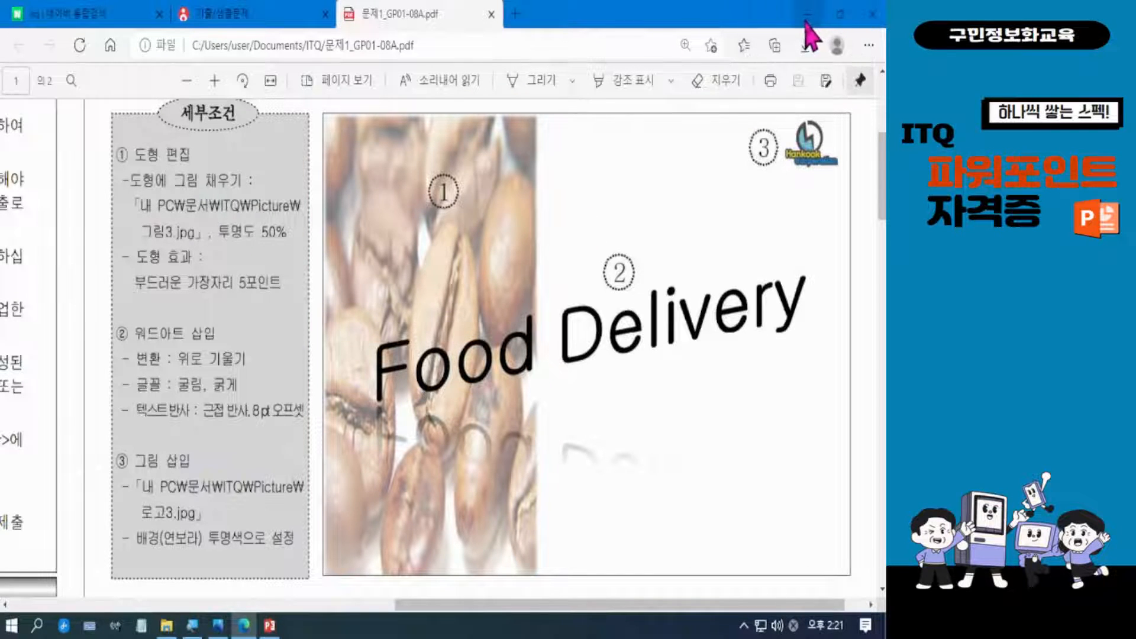
left_click(807, 23)
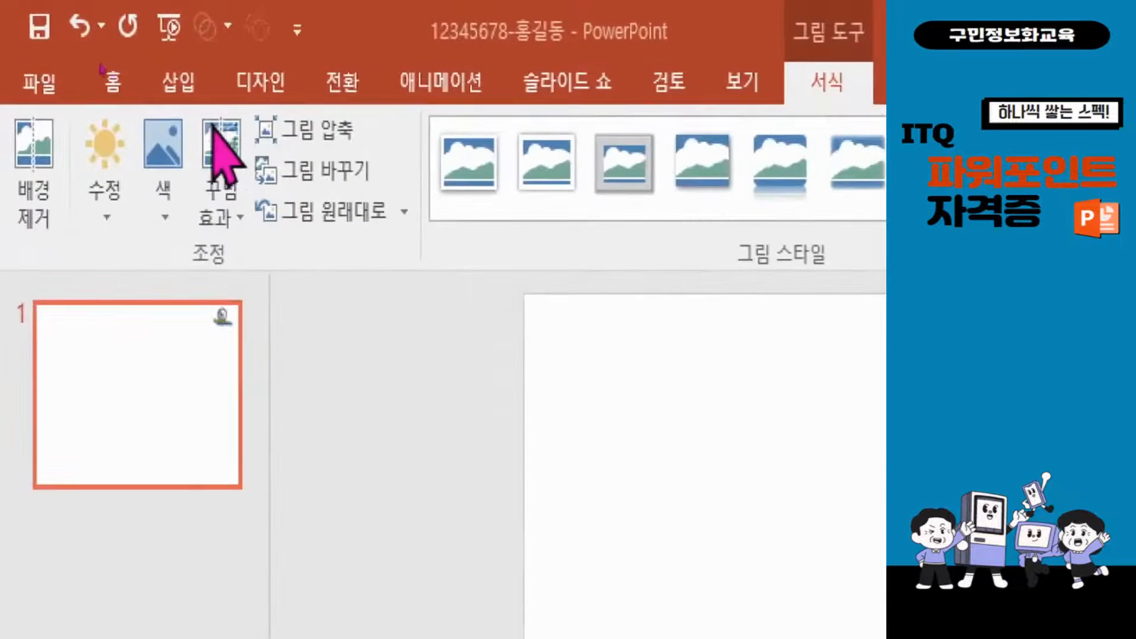
left_click(178, 84)
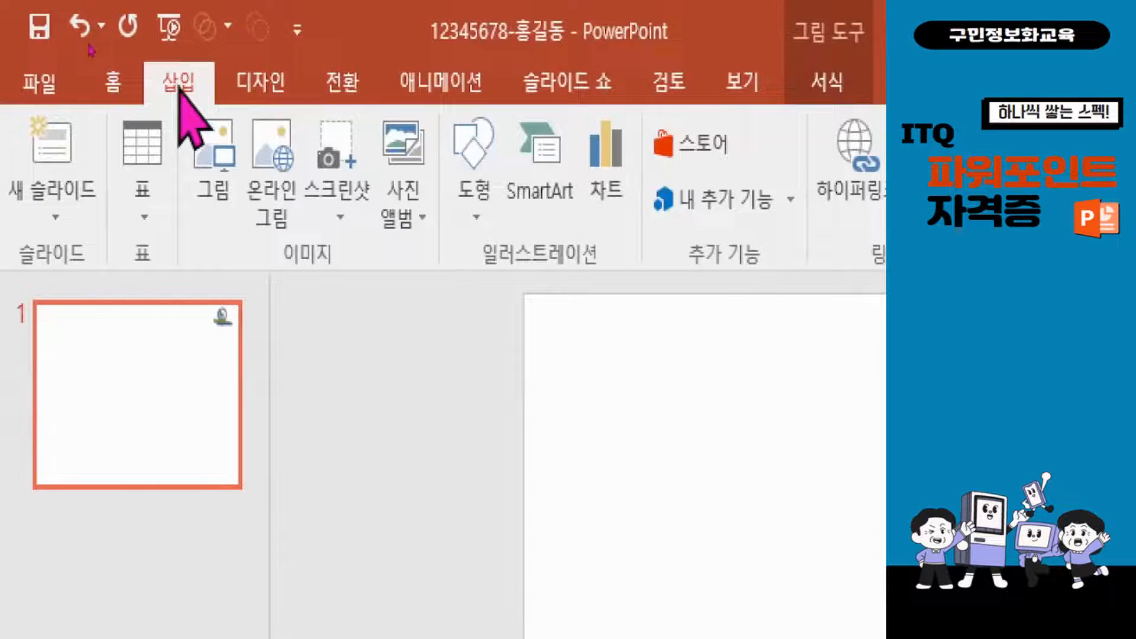
left_click(473, 192)
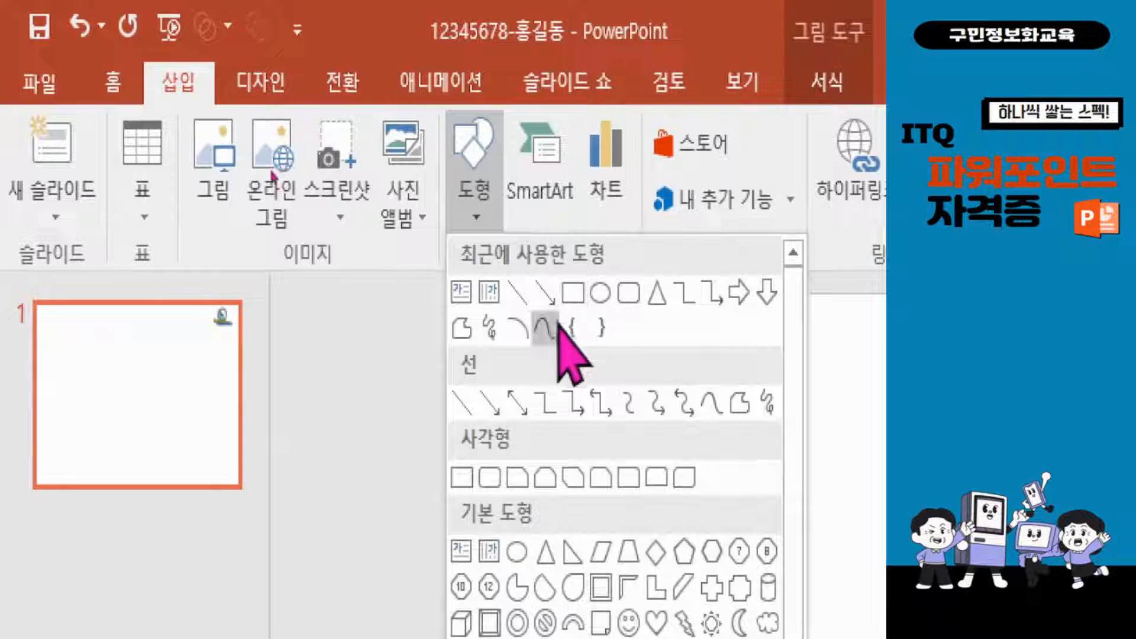
left_click(466, 481)
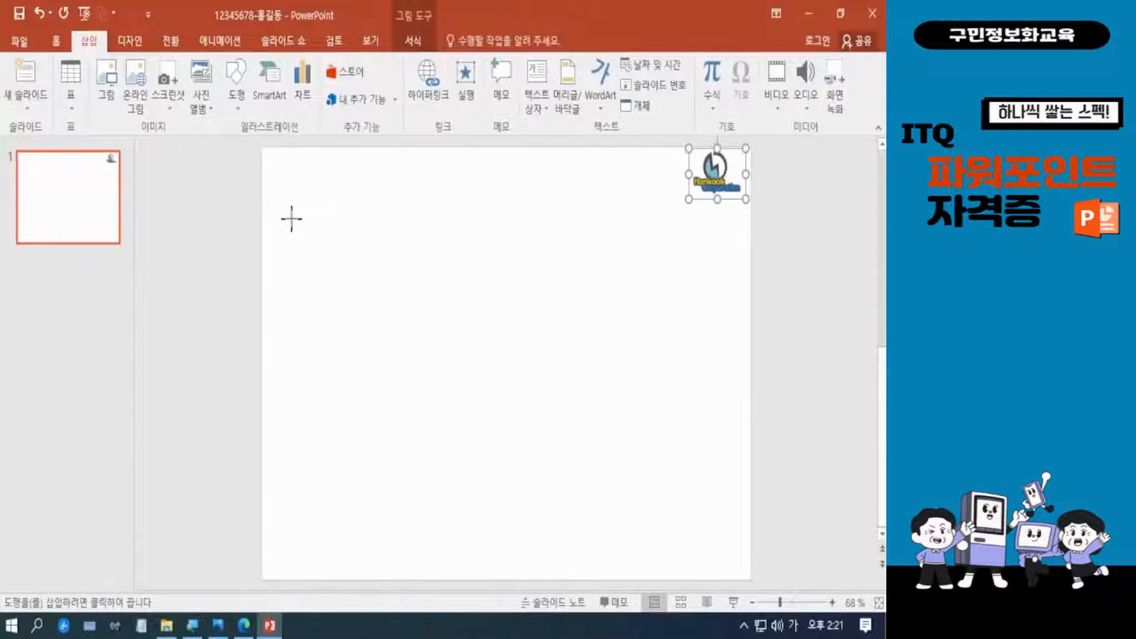
left_click_drag(262, 146, 438, 575)
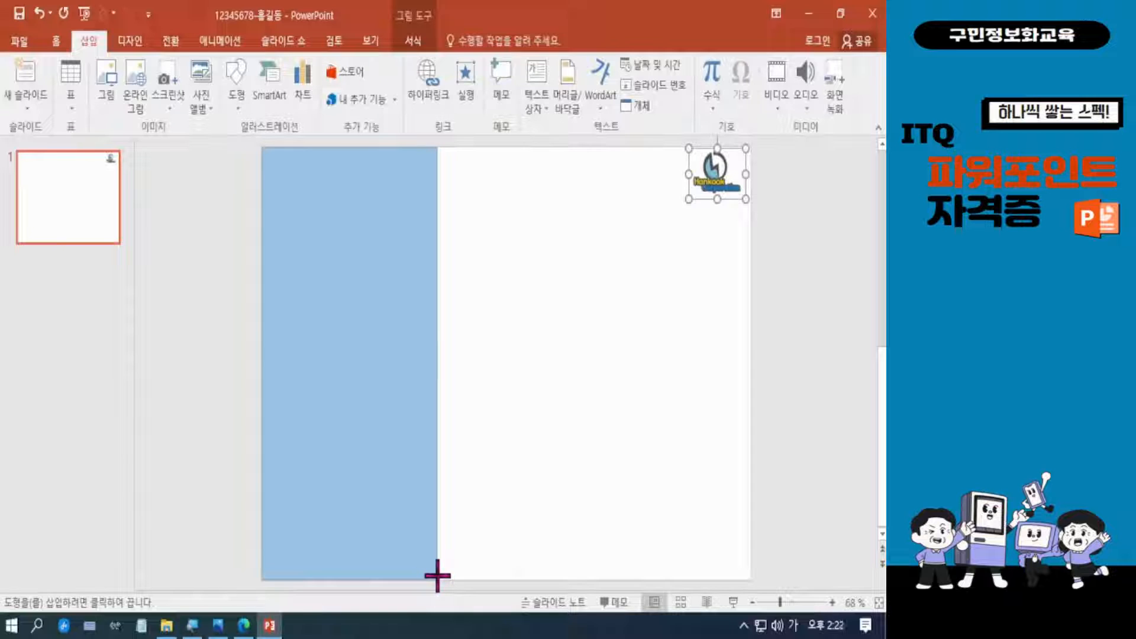
left_click_drag(438, 575, 457, 578)
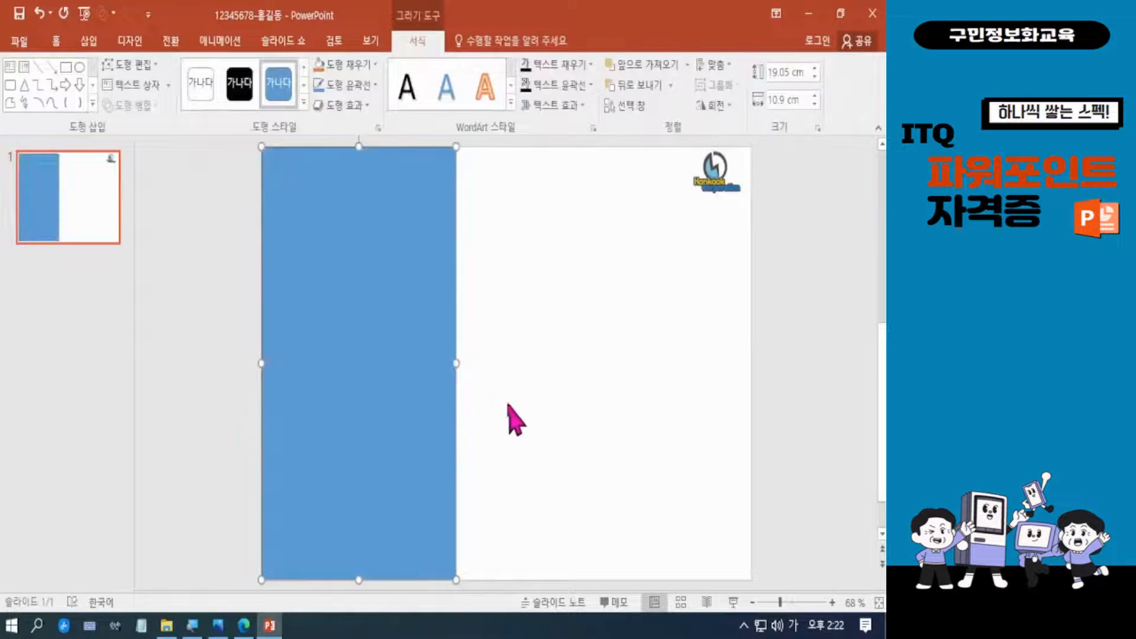
Step: Check the shape conditions in the exam PDF and fill the slide's tall rectangle with the 그림3 picture from the ITQ Picture folder
left_click(246, 626)
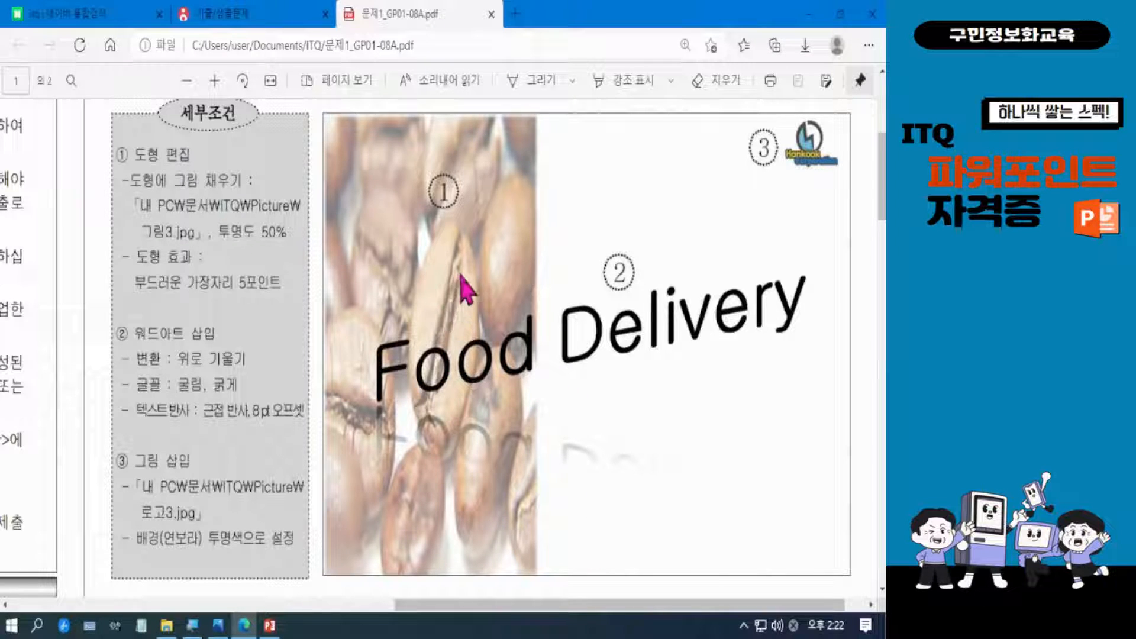
left_click(811, 14)
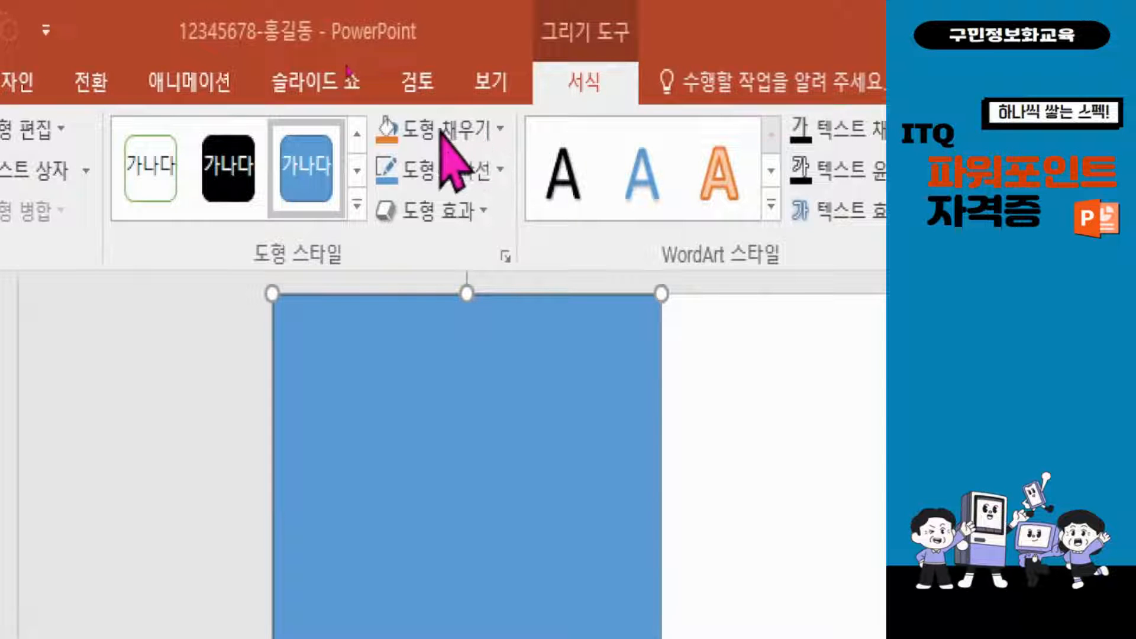
left_click(473, 131)
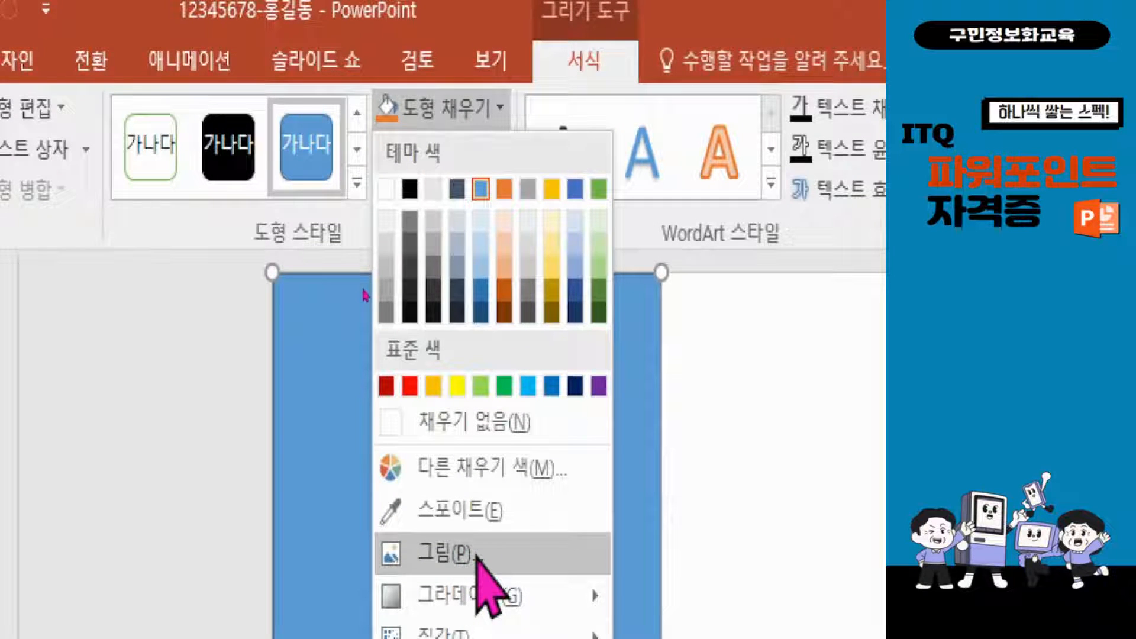
left_click(476, 555)
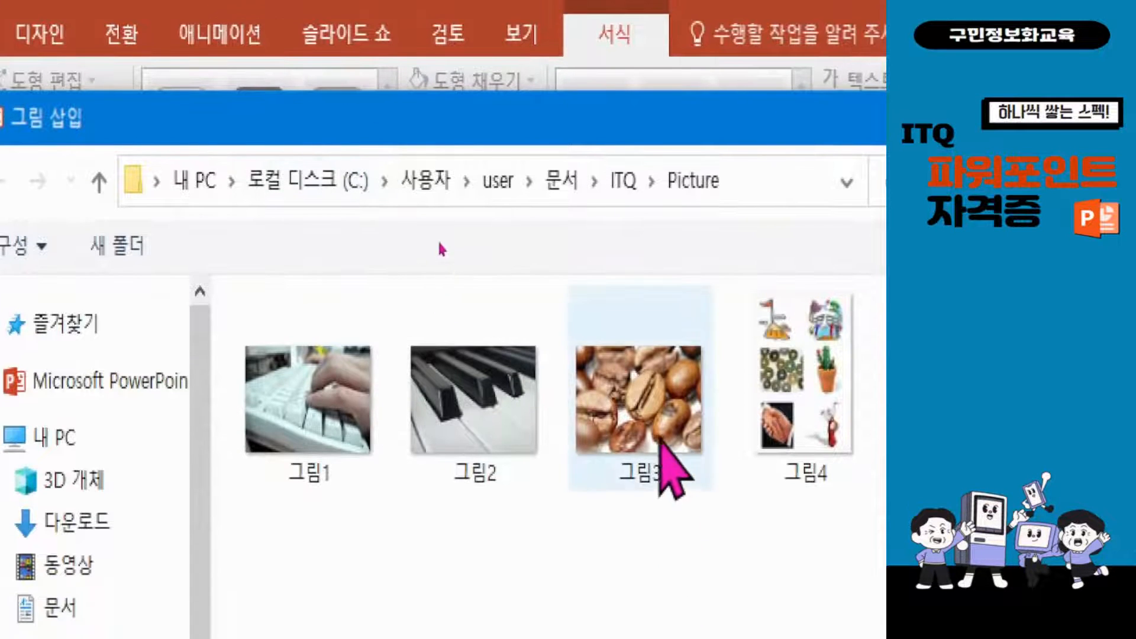
left_click(657, 423)
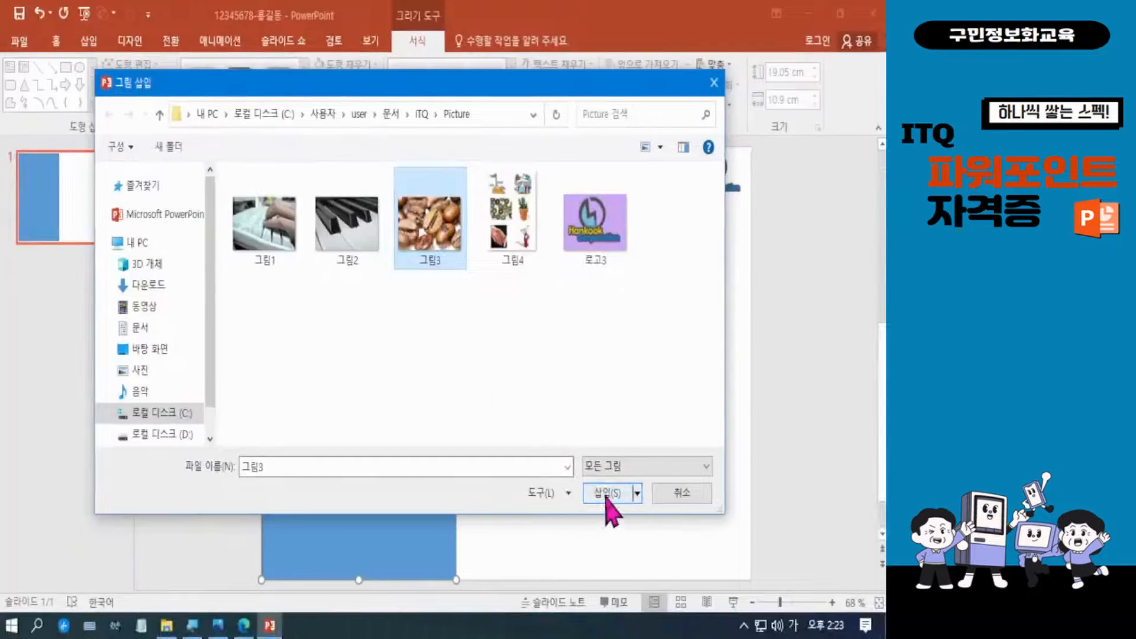
left_click(606, 496)
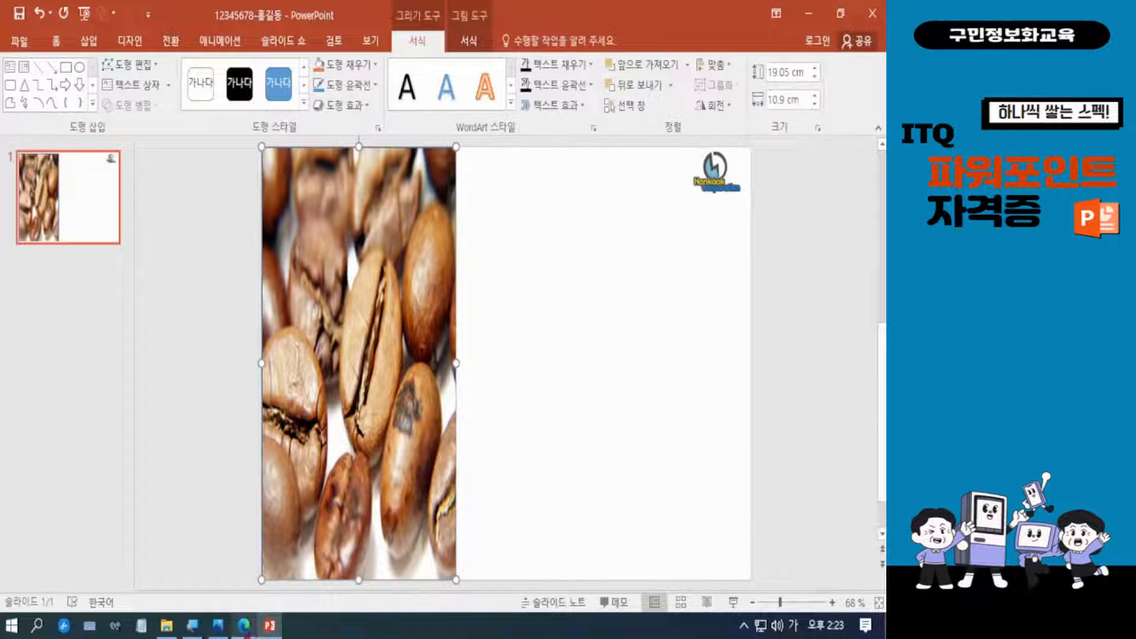
Step: Review the shape effect condition in the exam PDF and apply a 5-point soft edge (부드러운 가장자리) to the picture-filled rectangle
left_click(244, 626)
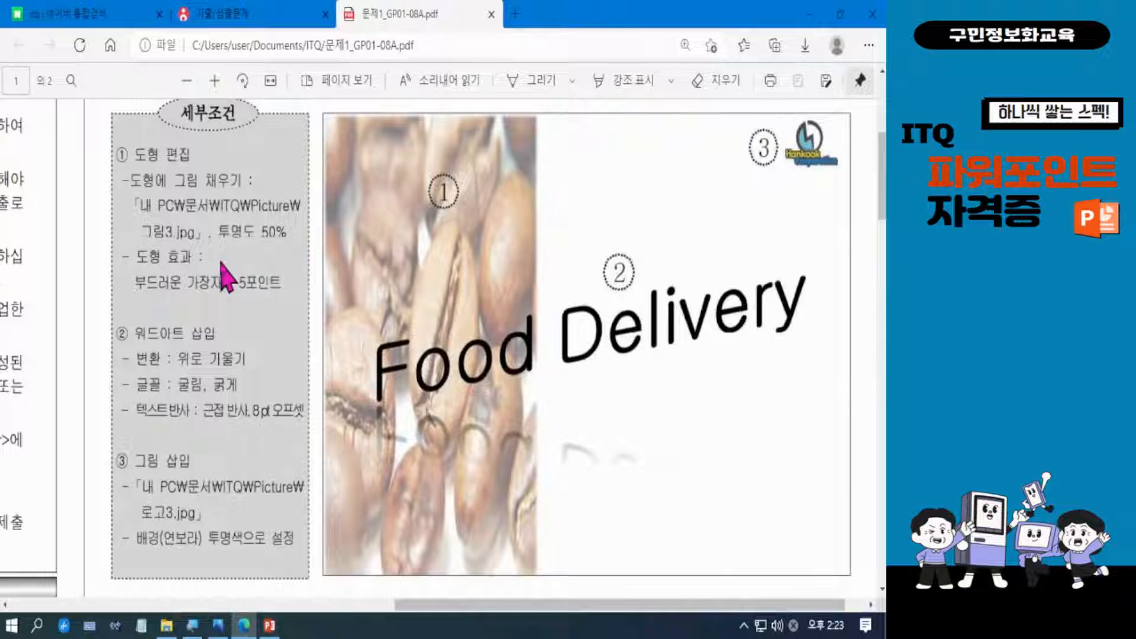
left_click_drag(134, 190, 297, 254)
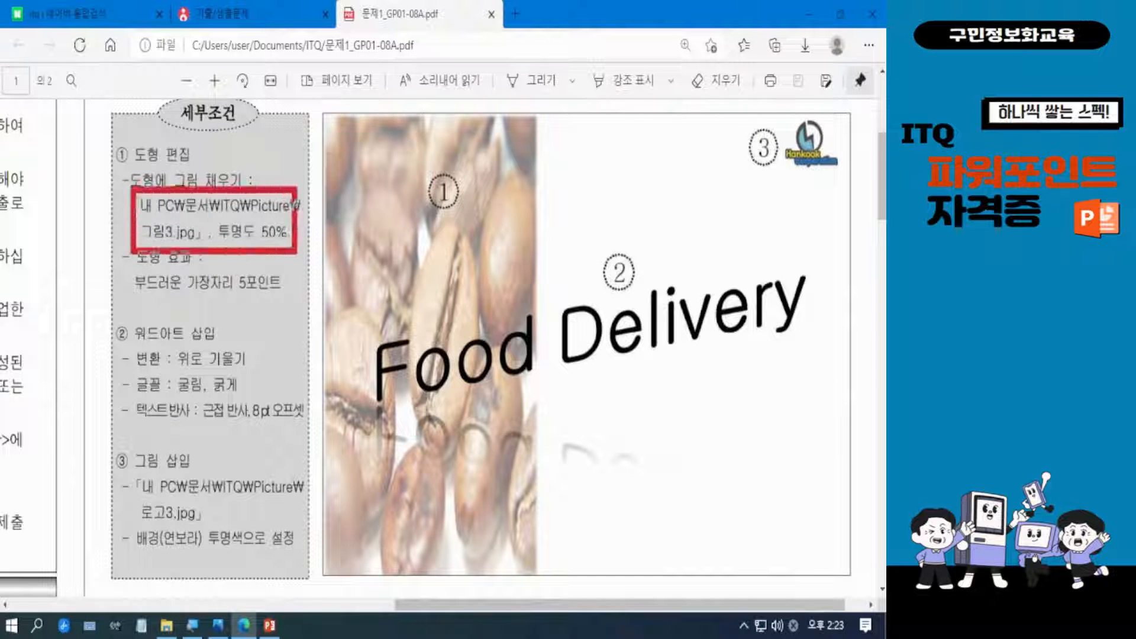
key("Escape")
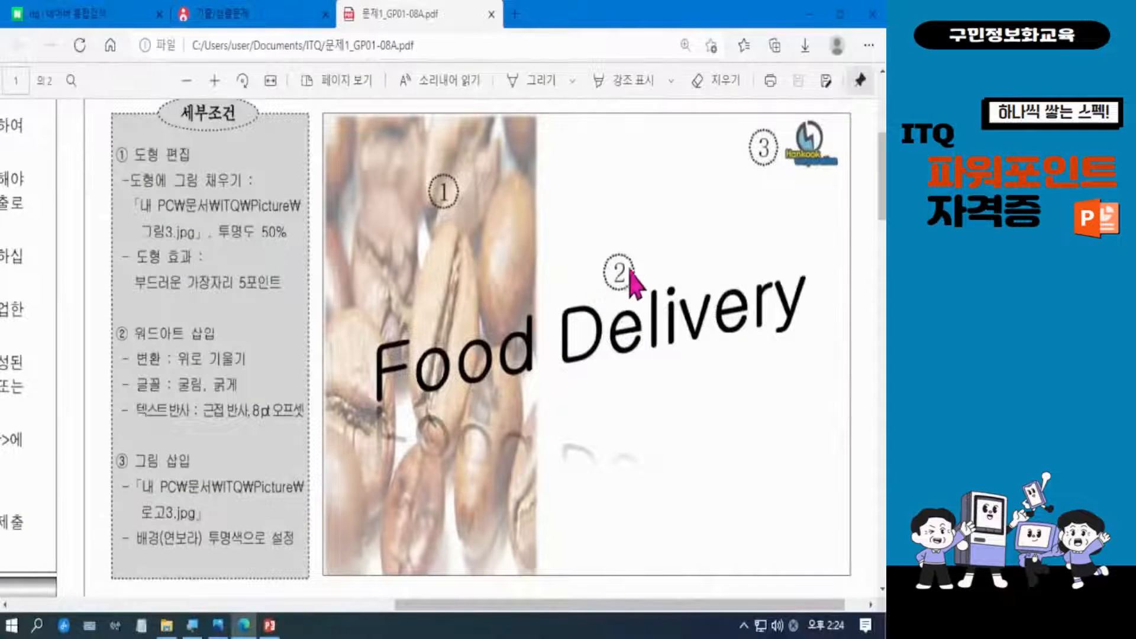
left_click(808, 18)
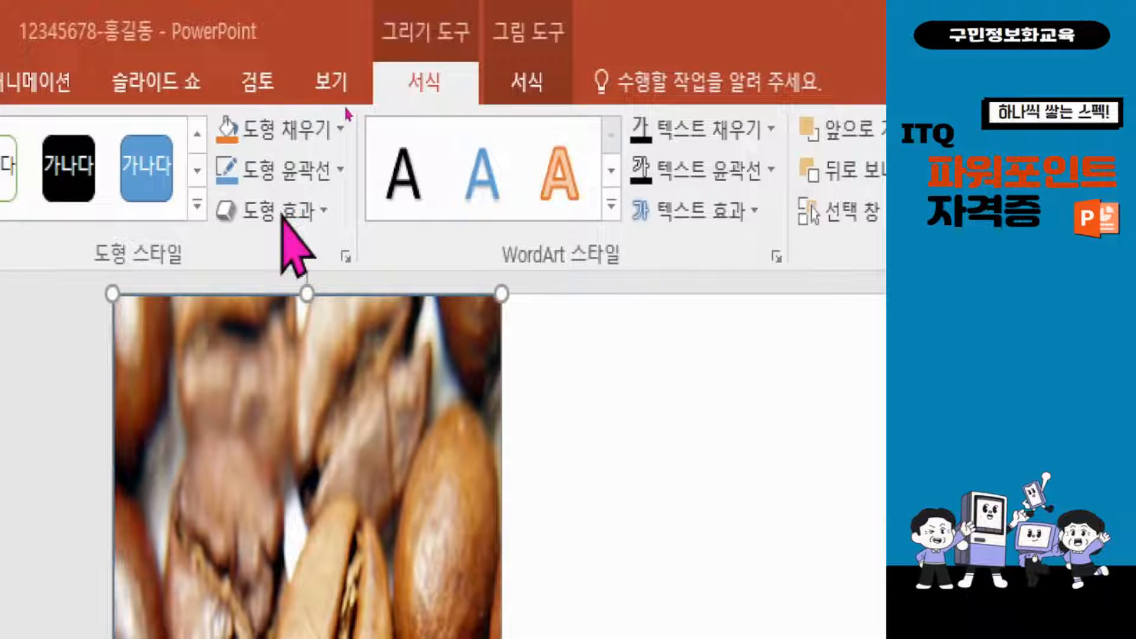
left_click(281, 213)
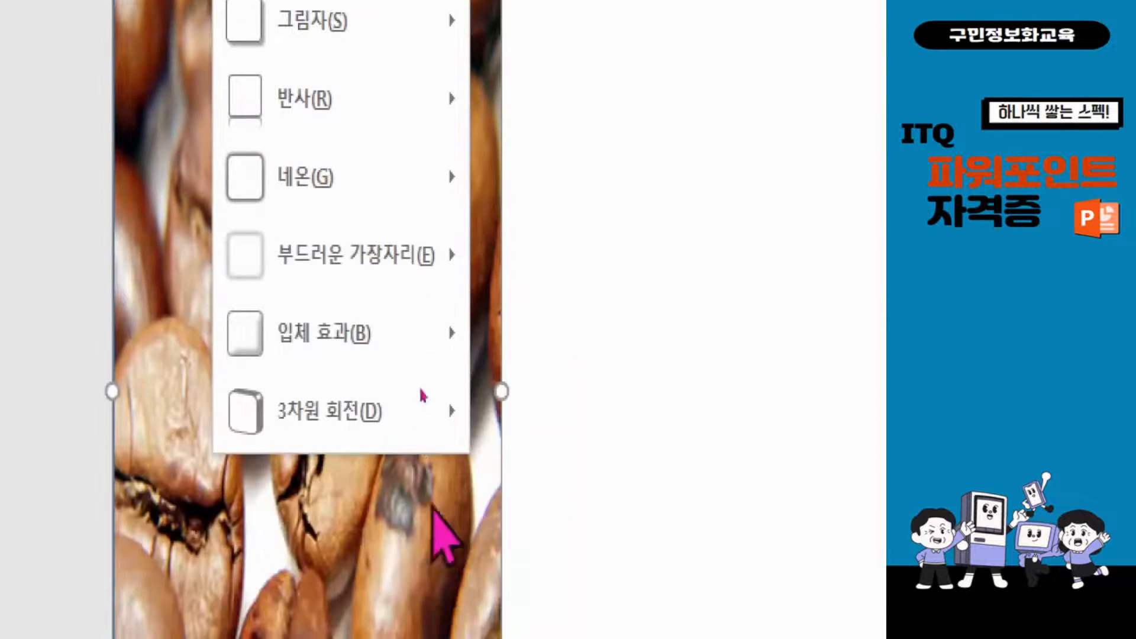
mouse_move(422, 268)
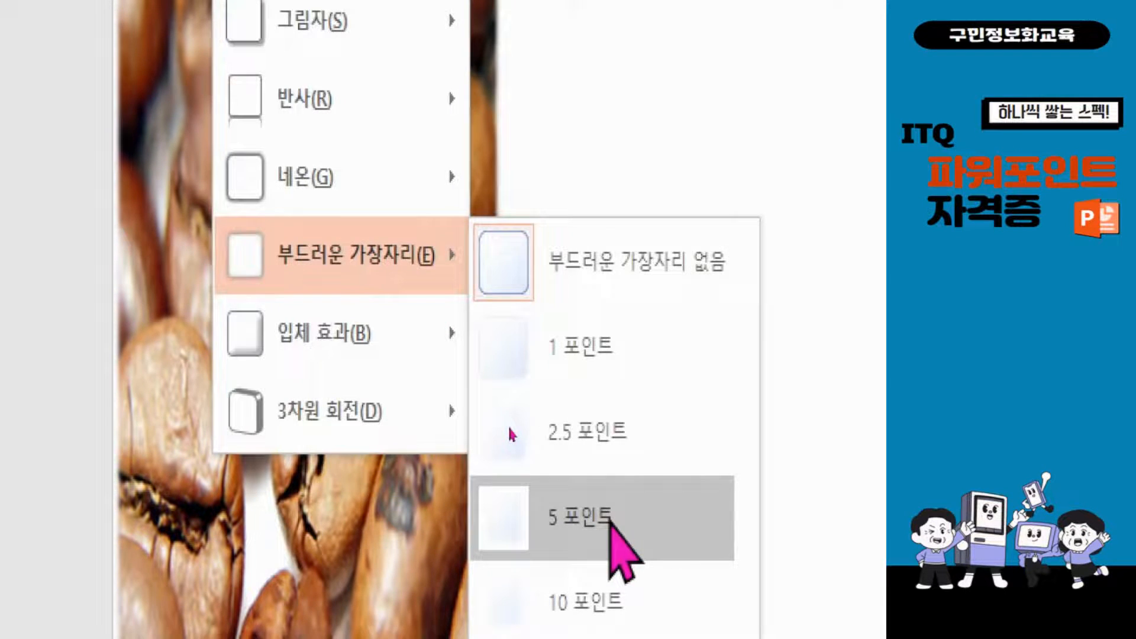
left_click(610, 520)
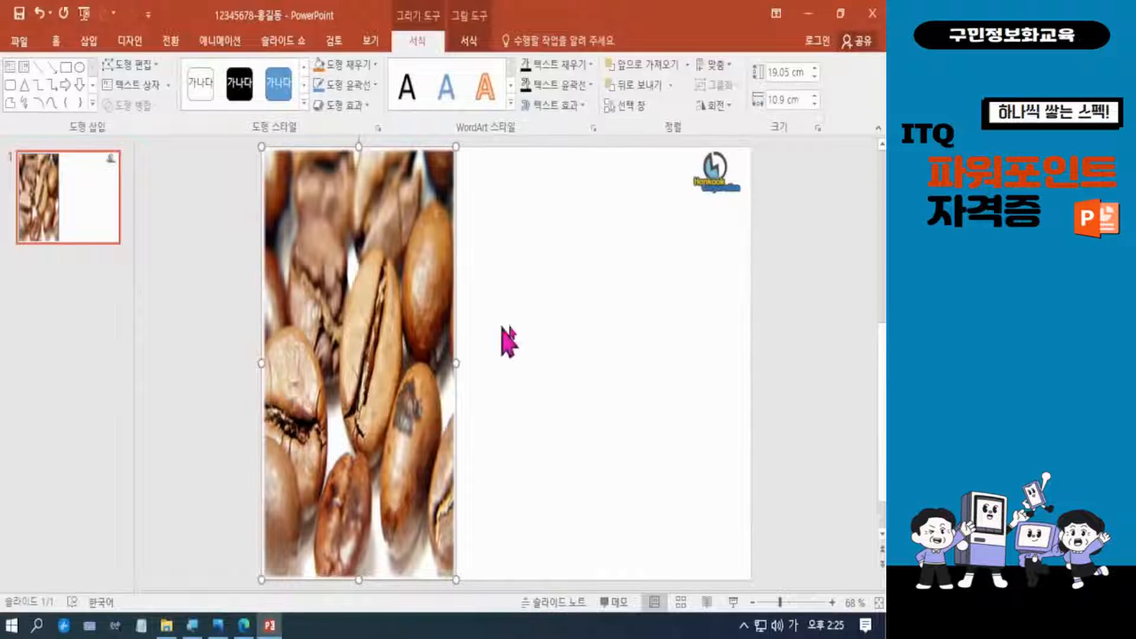
left_click(583, 381)
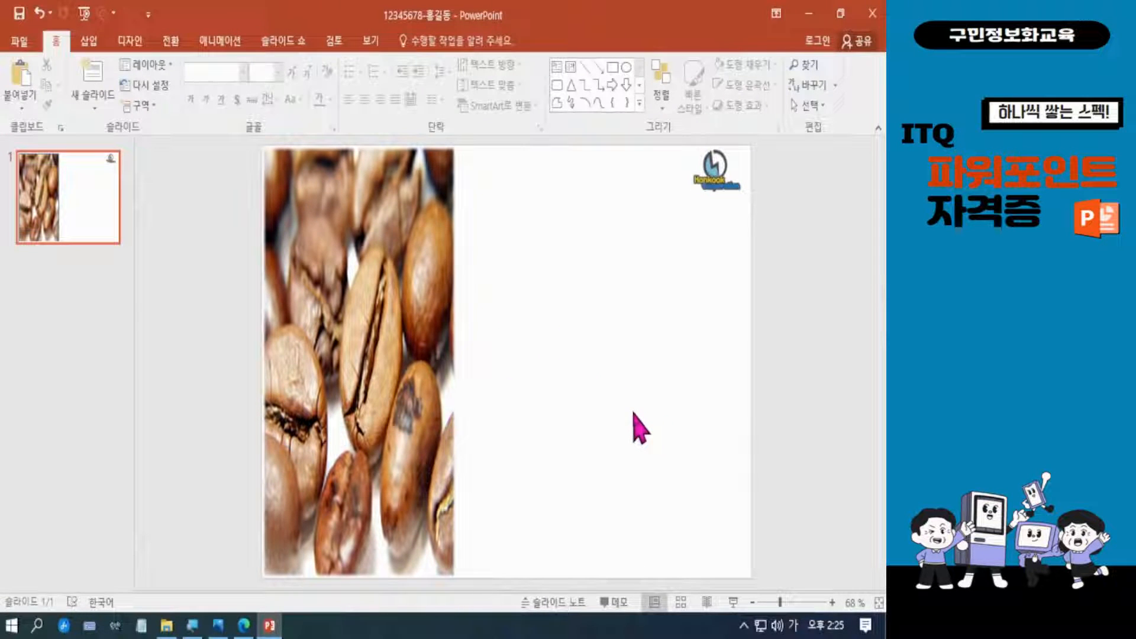
Step: Set the transparency of the coffee-bean picture fill in the rectangle to 50%
left_click(376, 289)
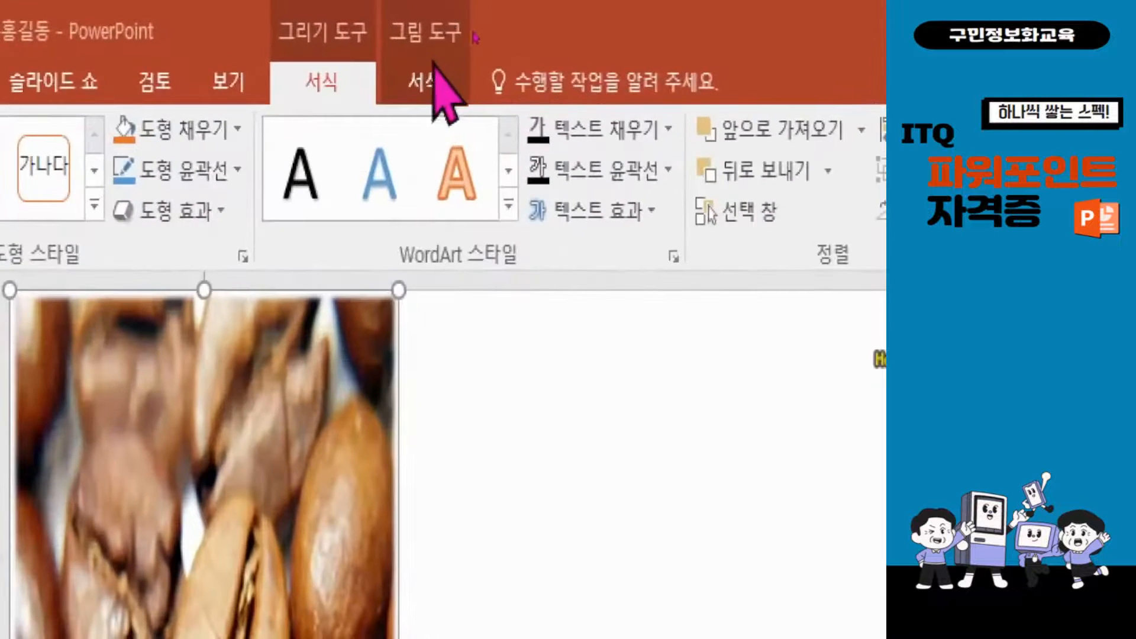
left_click(438, 83)
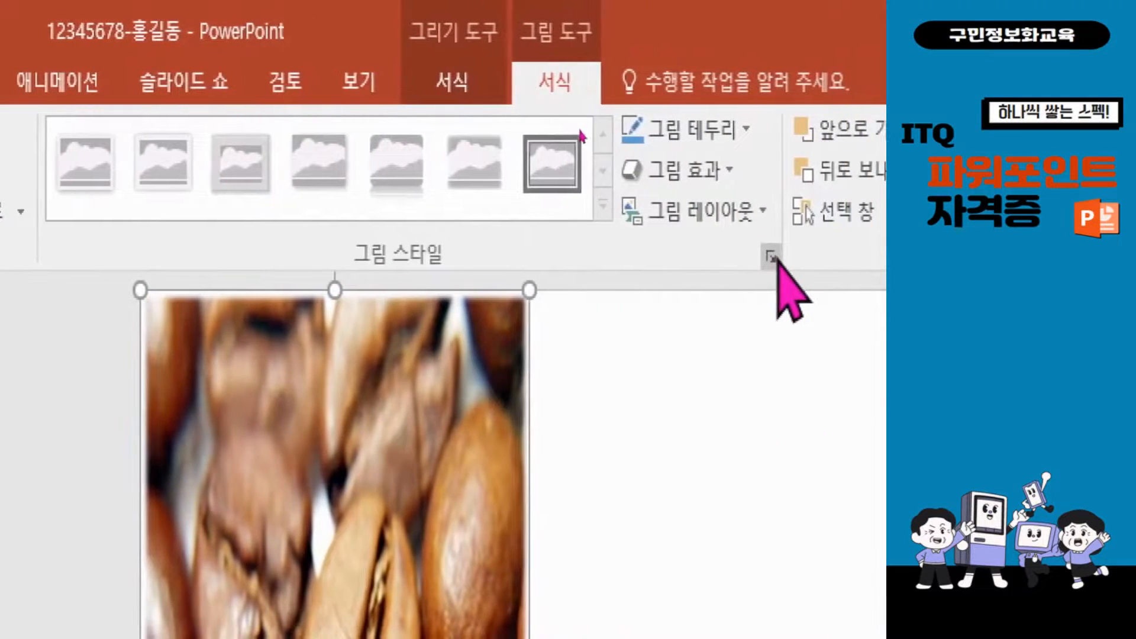
left_click(776, 260)
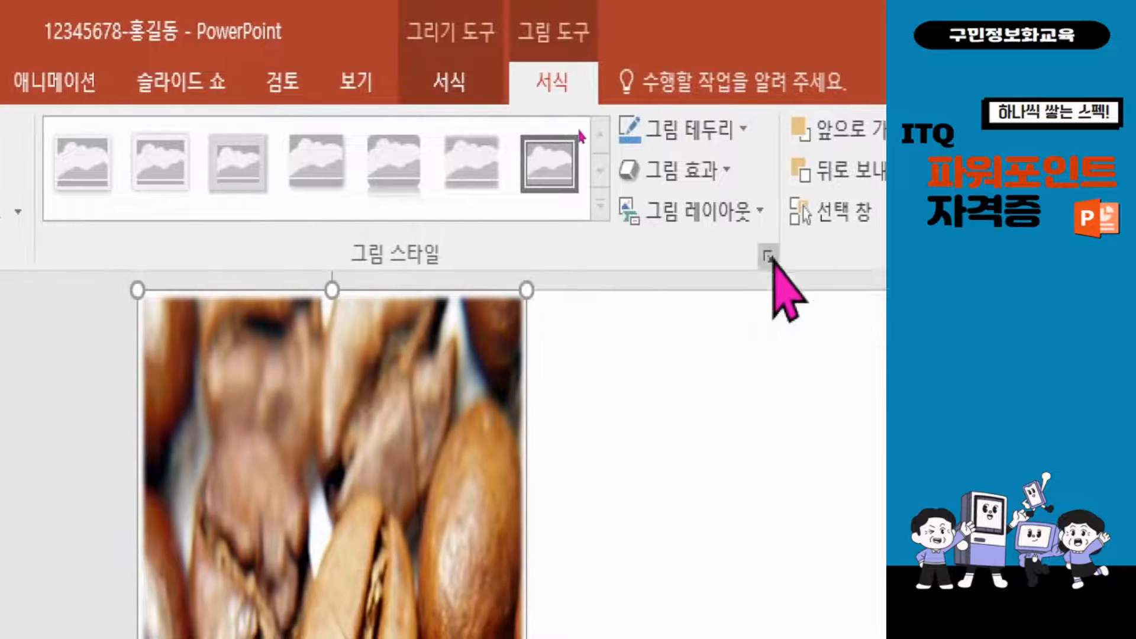
right_click(421, 396)
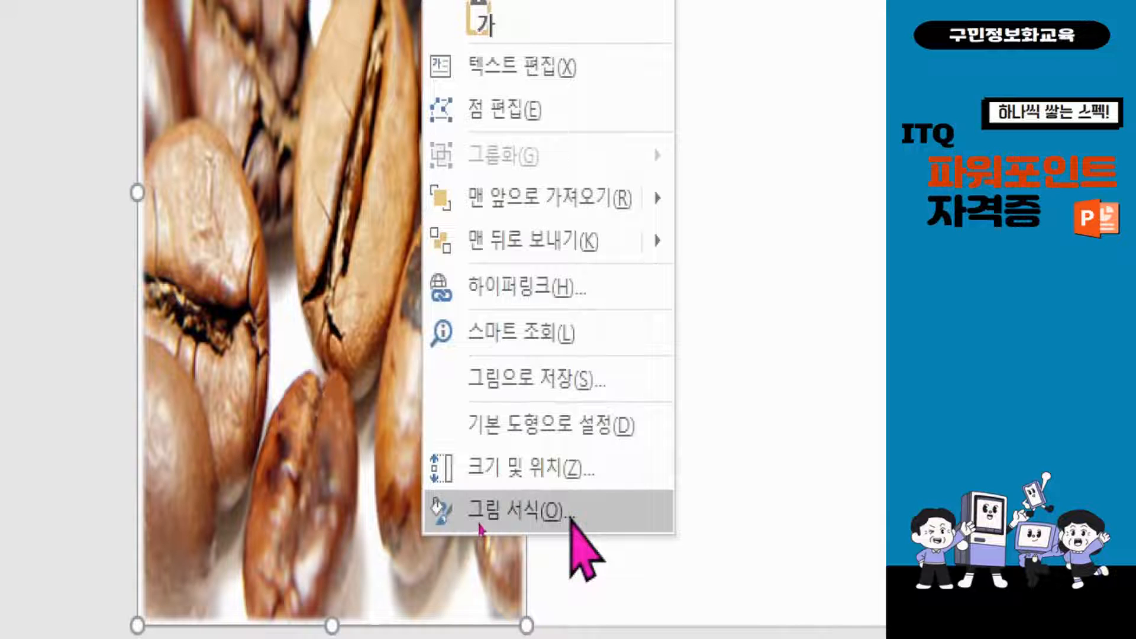
left_click(480, 525)
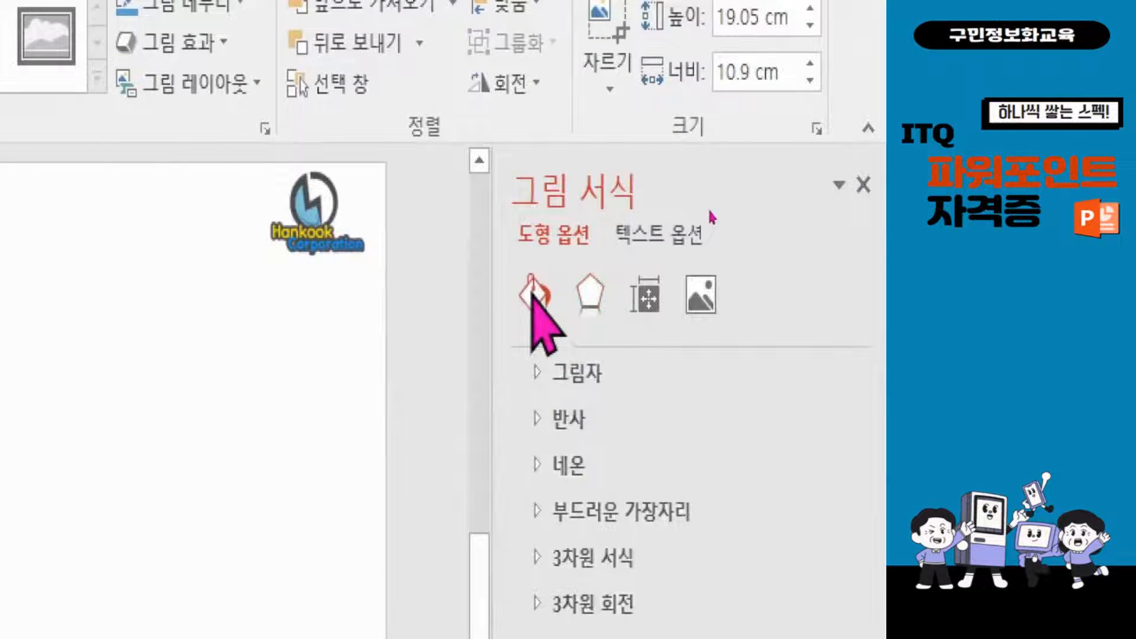
left_click(533, 290)
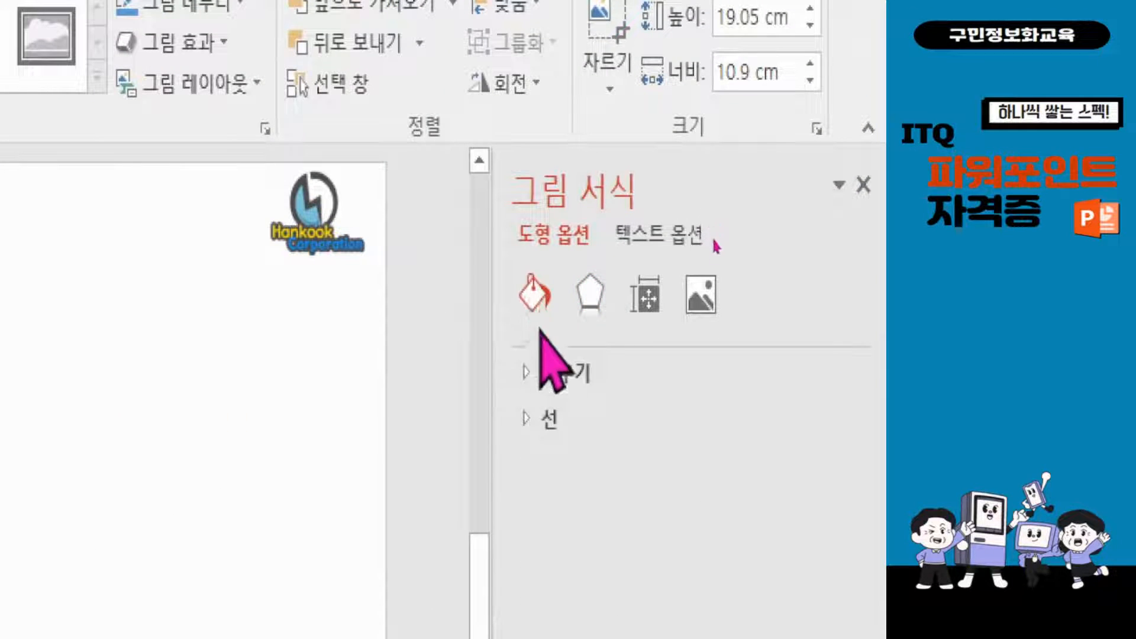
left_click(536, 374)
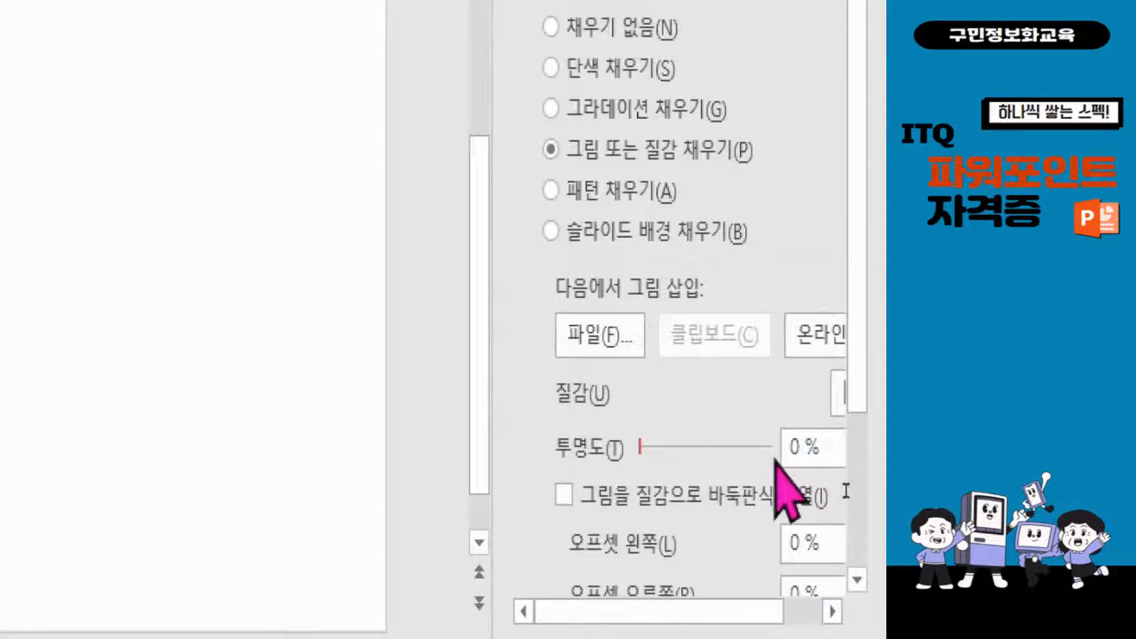
left_click_drag(641, 447, 714, 471)
left_click(808, 448)
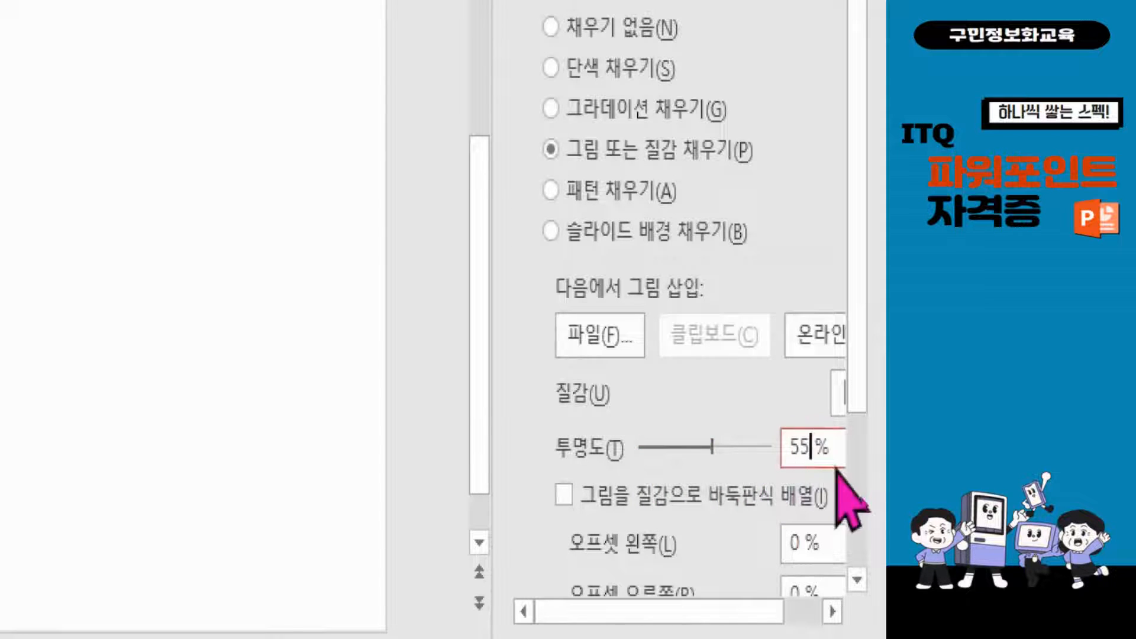
key("BackSpace")
key("BackSpace")
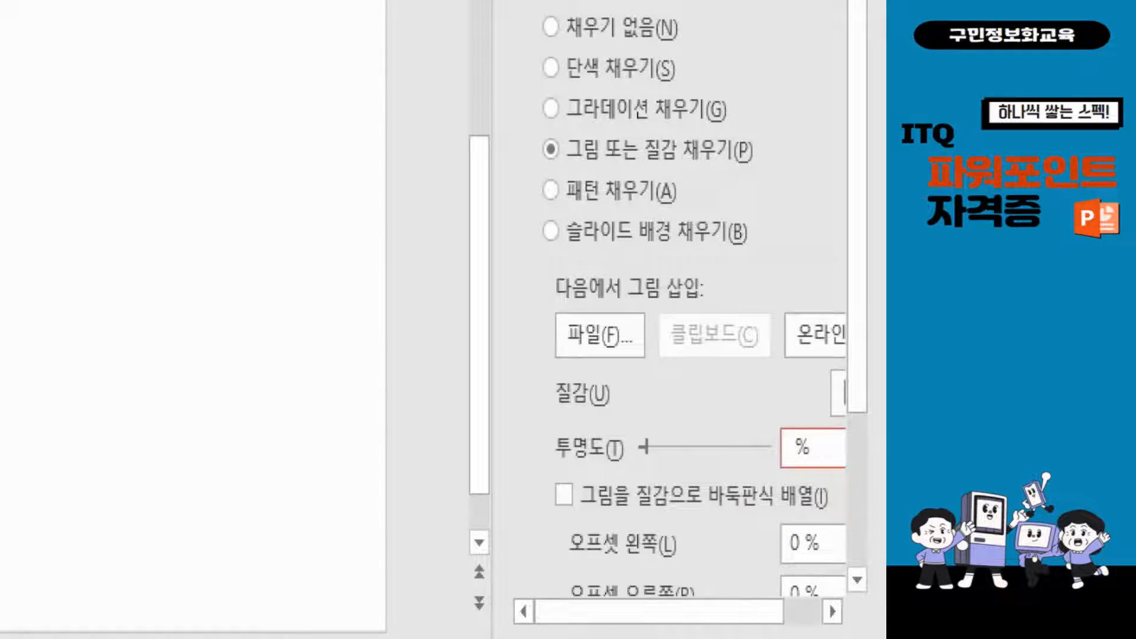
type("50")
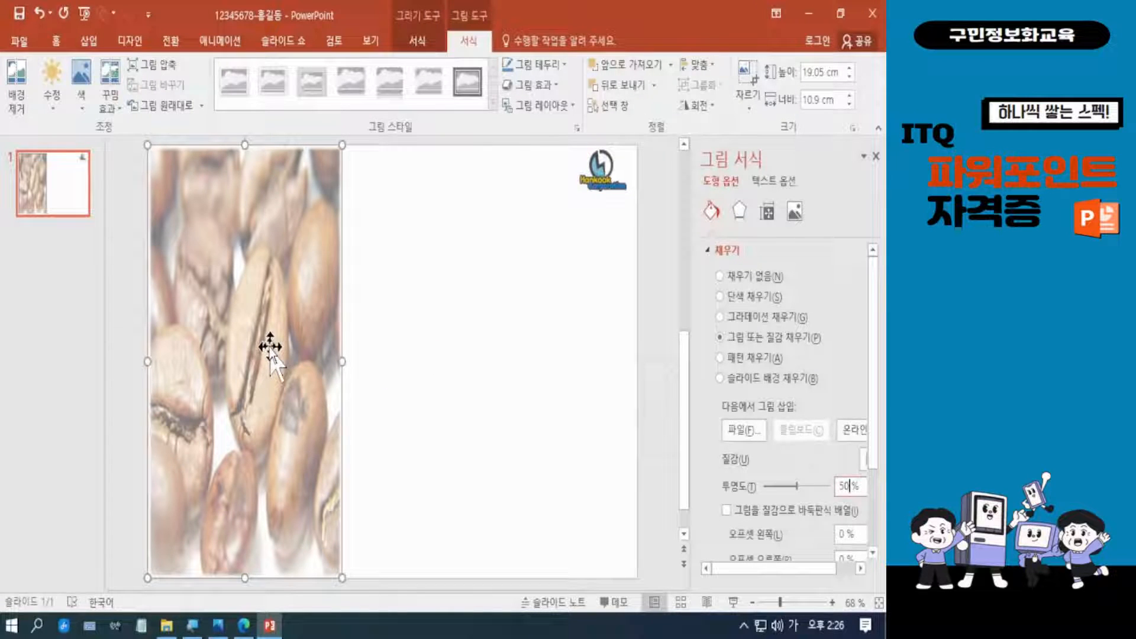
Step: Deselect the rectangle and save the presentation
left_click(467, 338)
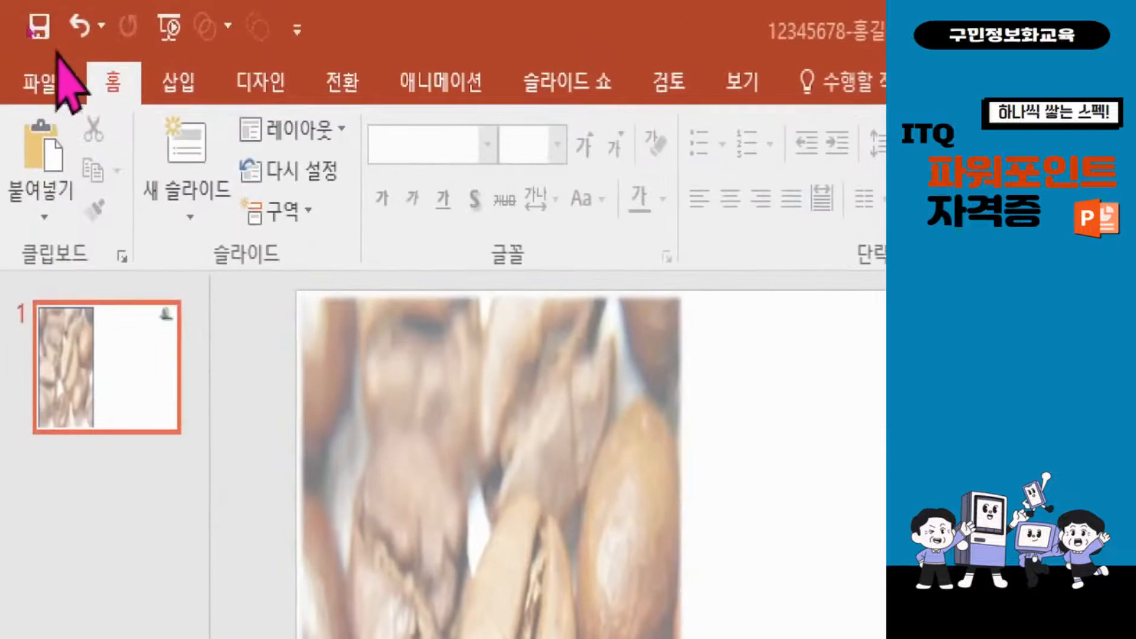
left_click(38, 33)
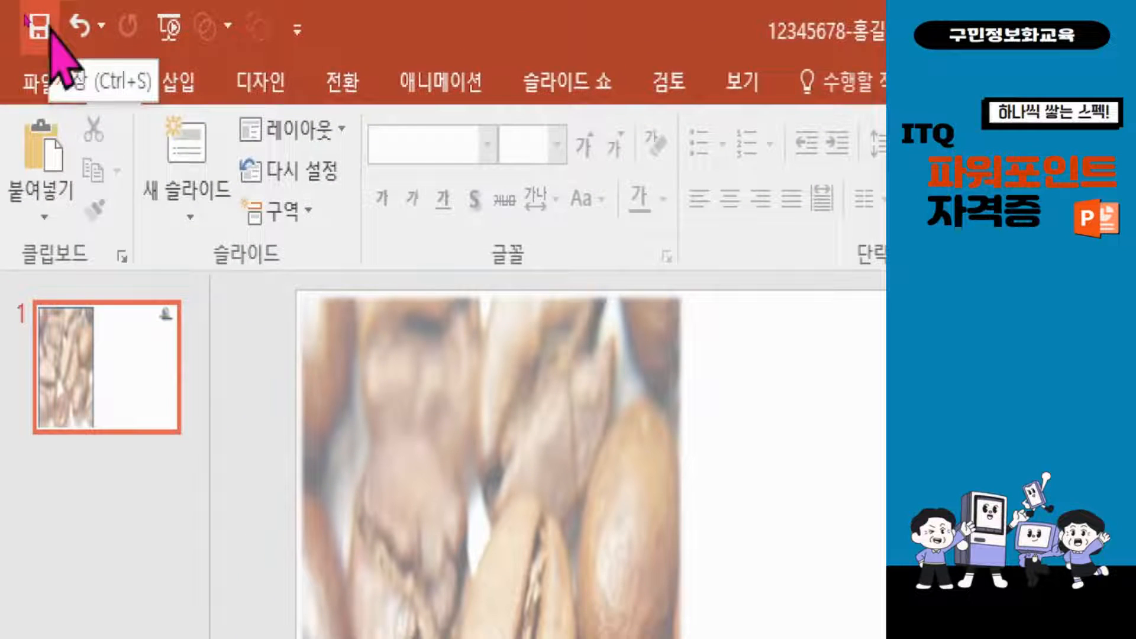
left_click(25, 18)
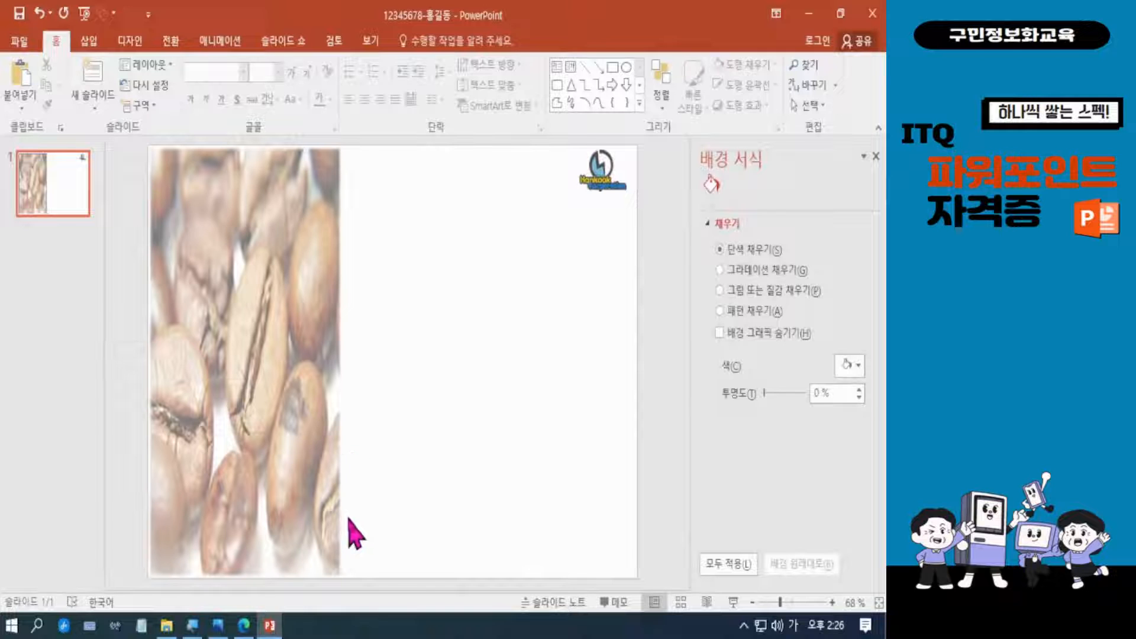
Step: Examine the WordArt conditions in the exam PDF and the slant and reflection of the sample "Food Delivery" text
left_click(246, 631)
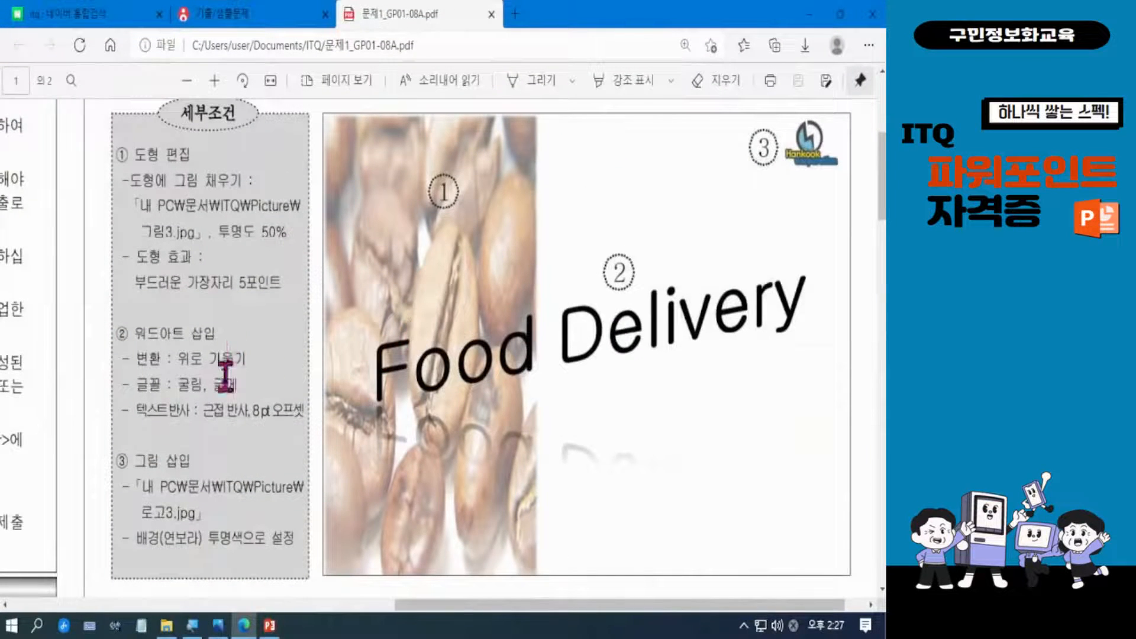
left_click_drag(92, 322, 314, 441)
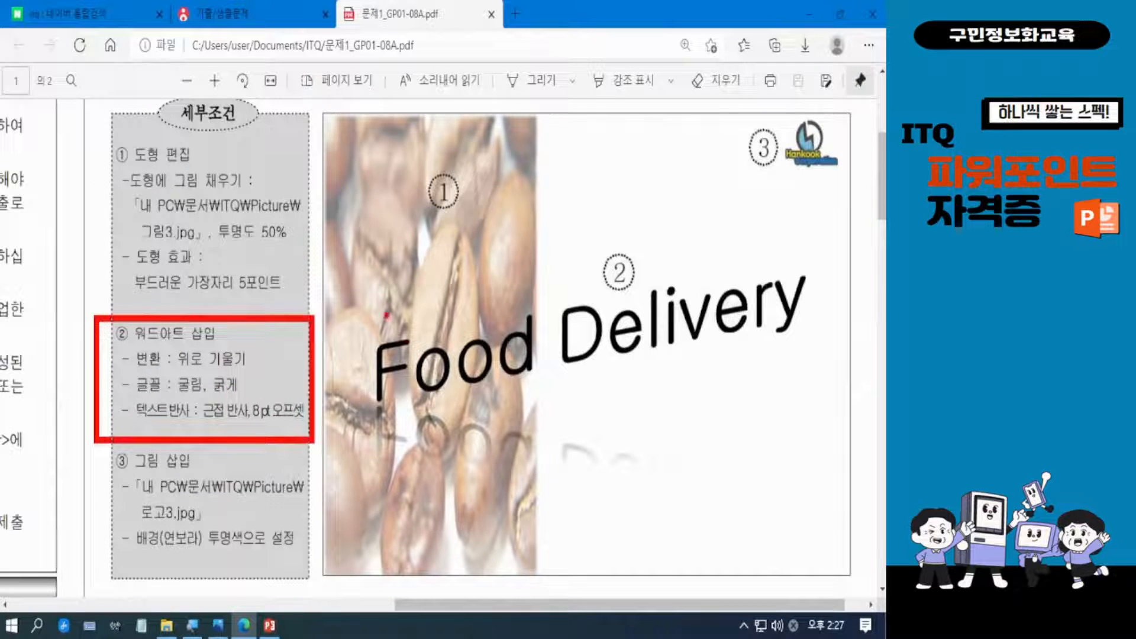
left_click_drag(369, 289, 820, 542)
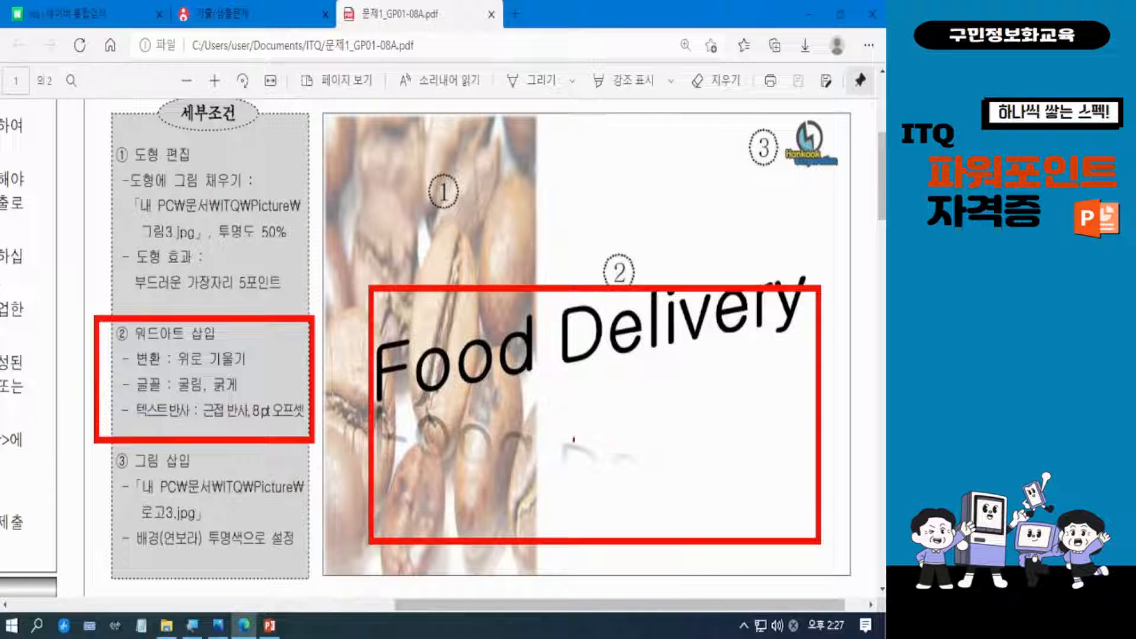
key("Escape")
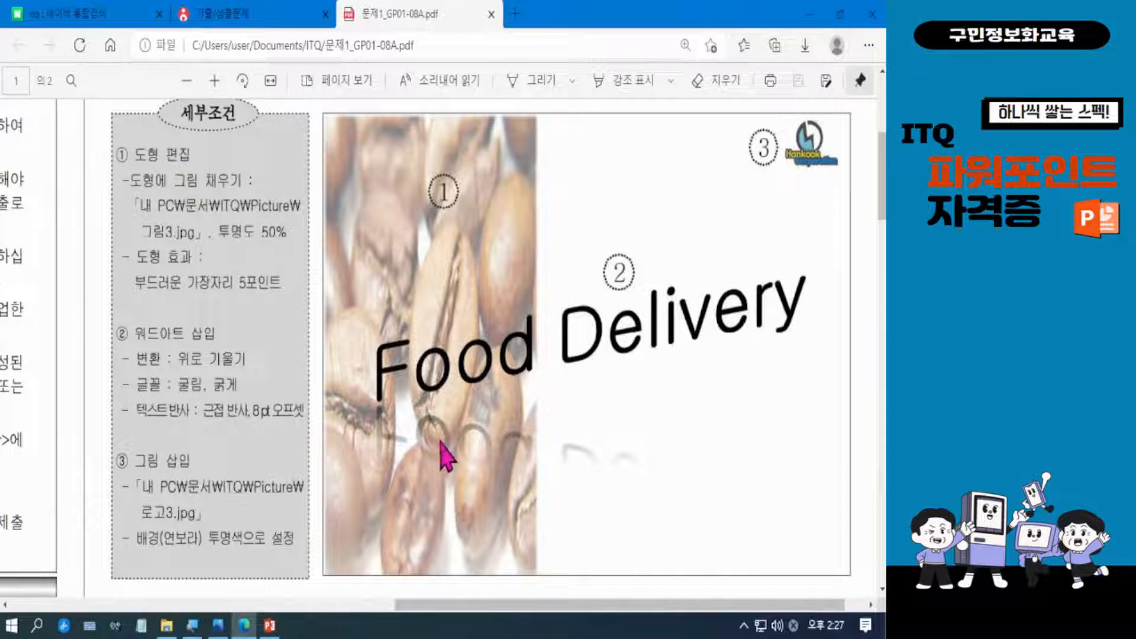
key("ctrl+2")
left_click_drag(437, 383, 799, 301)
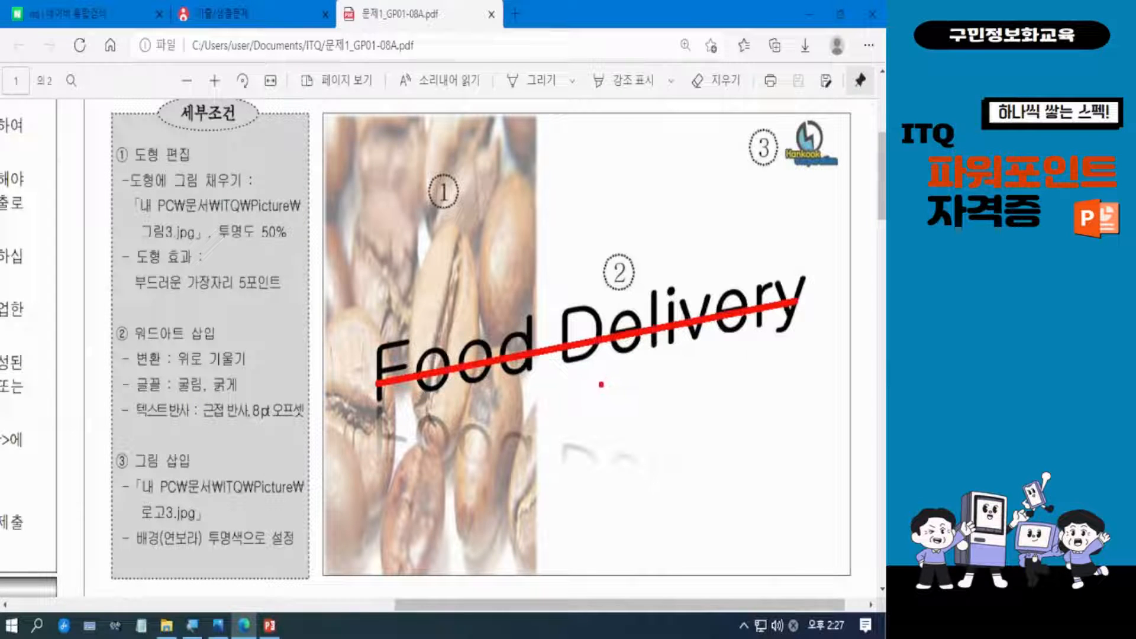
key("Escape")
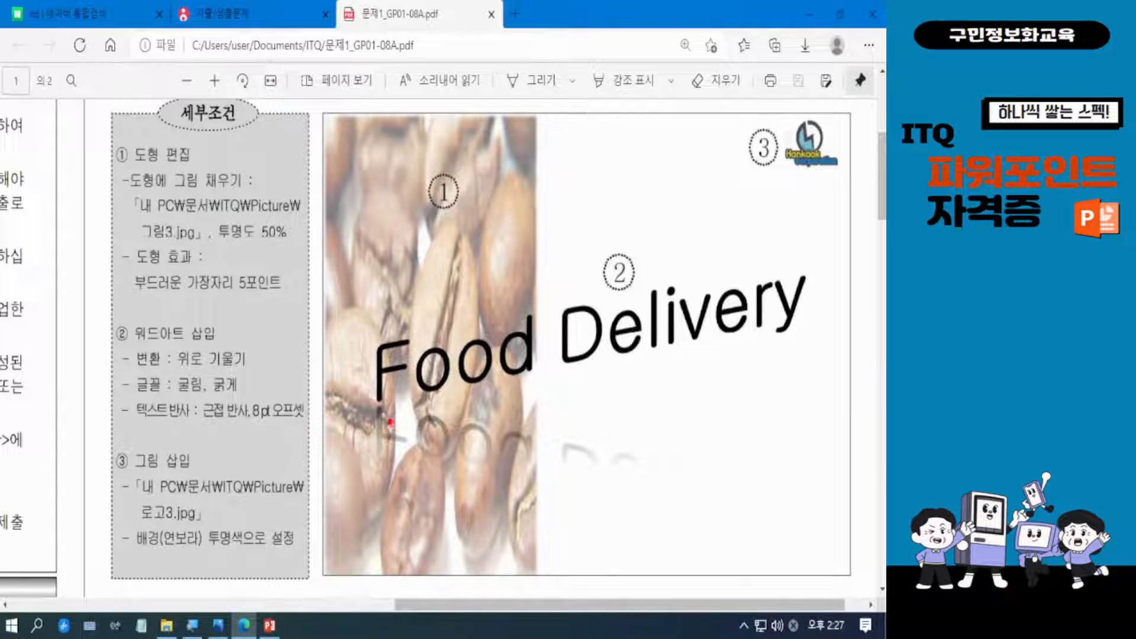
left_click_drag(441, 437, 740, 527)
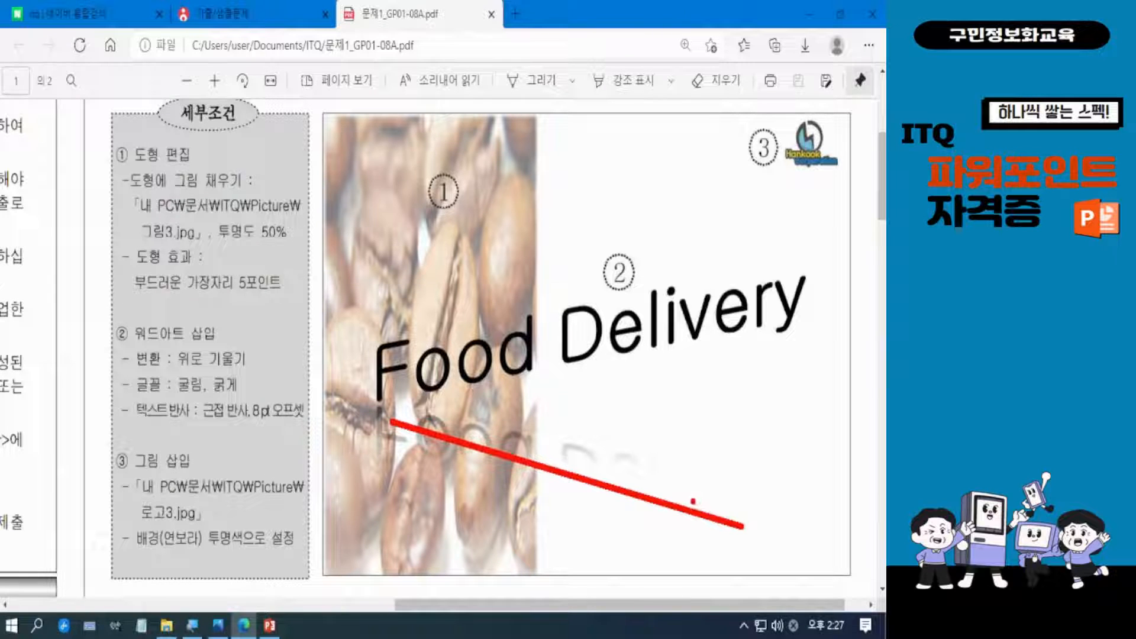
key("Escape")
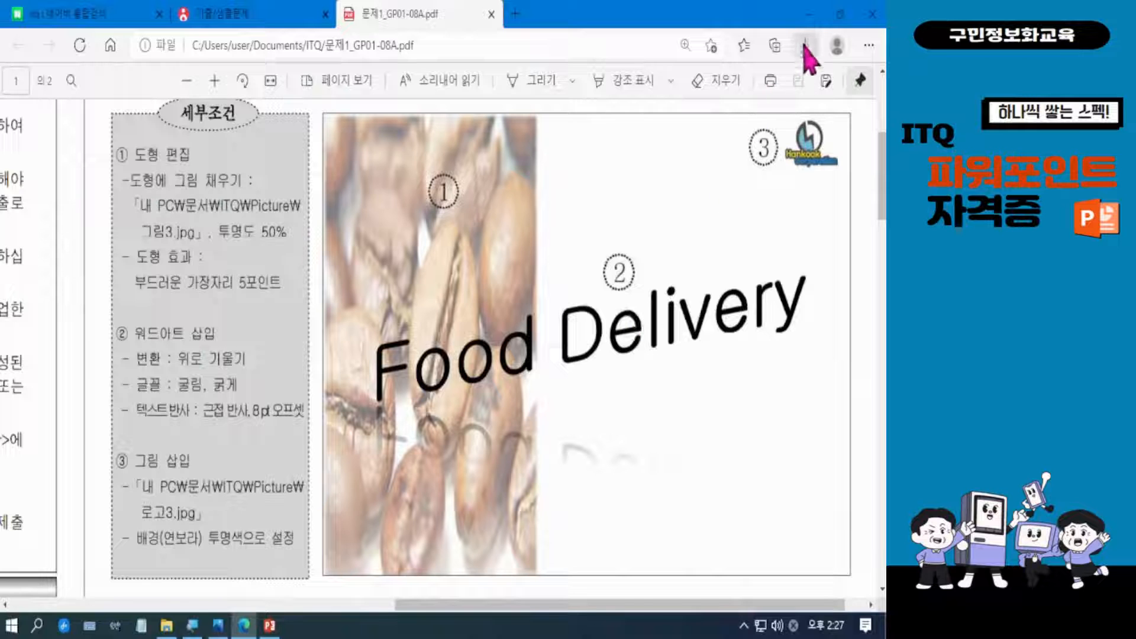
Step: Return to the presentation, close the background format pane and insert a WordArt in the plain black style reading "Food Delivery"
left_click(808, 15)
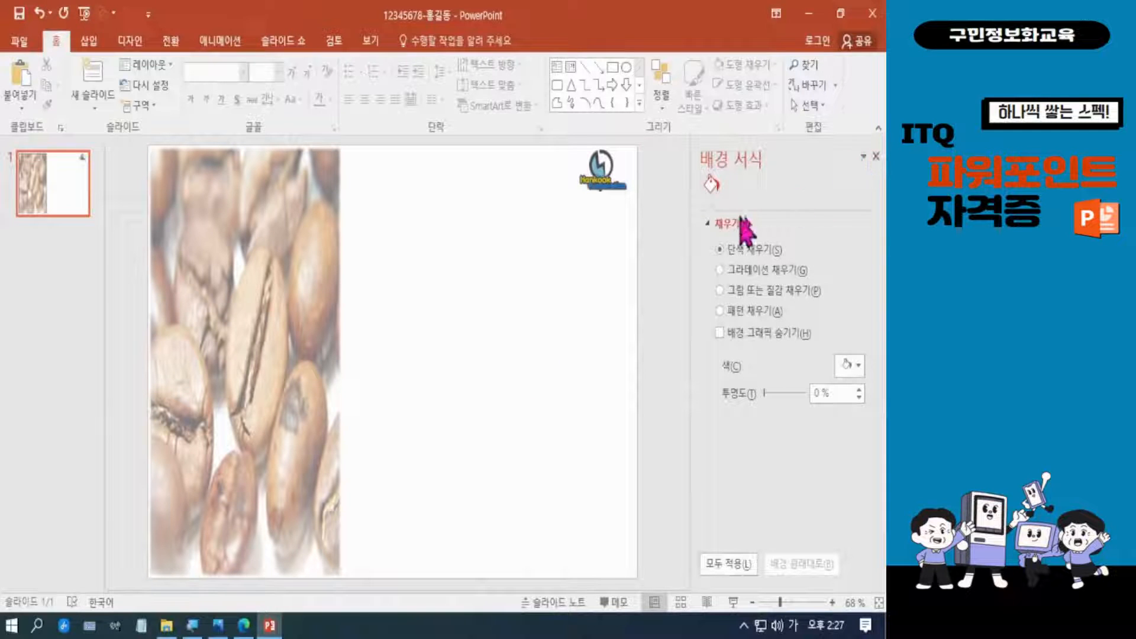
left_click(878, 157)
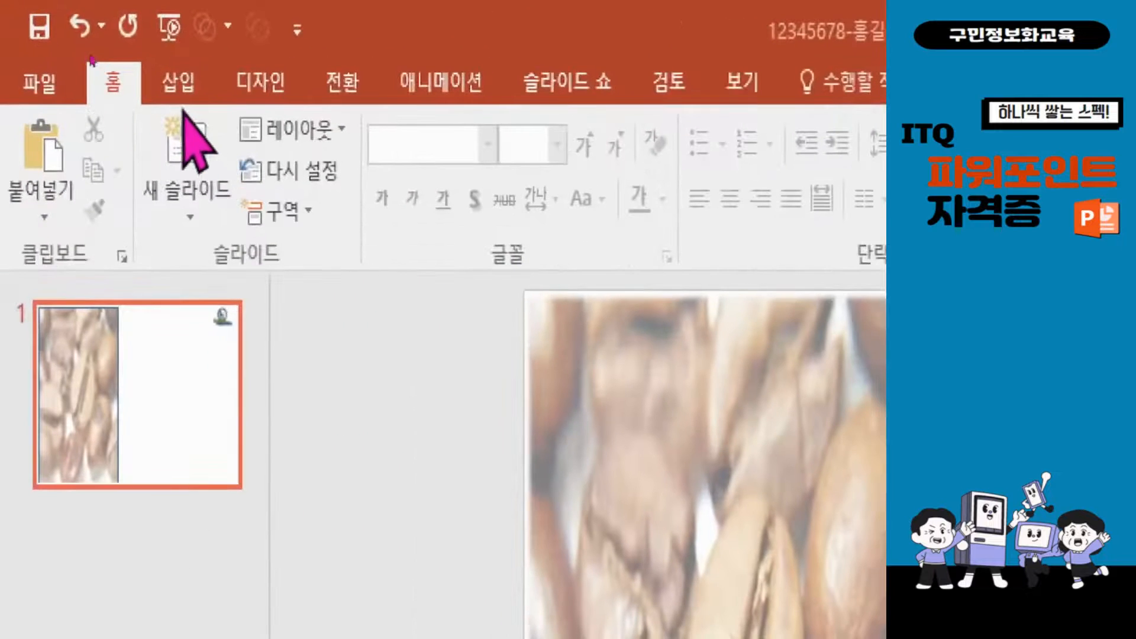
left_click(109, 56)
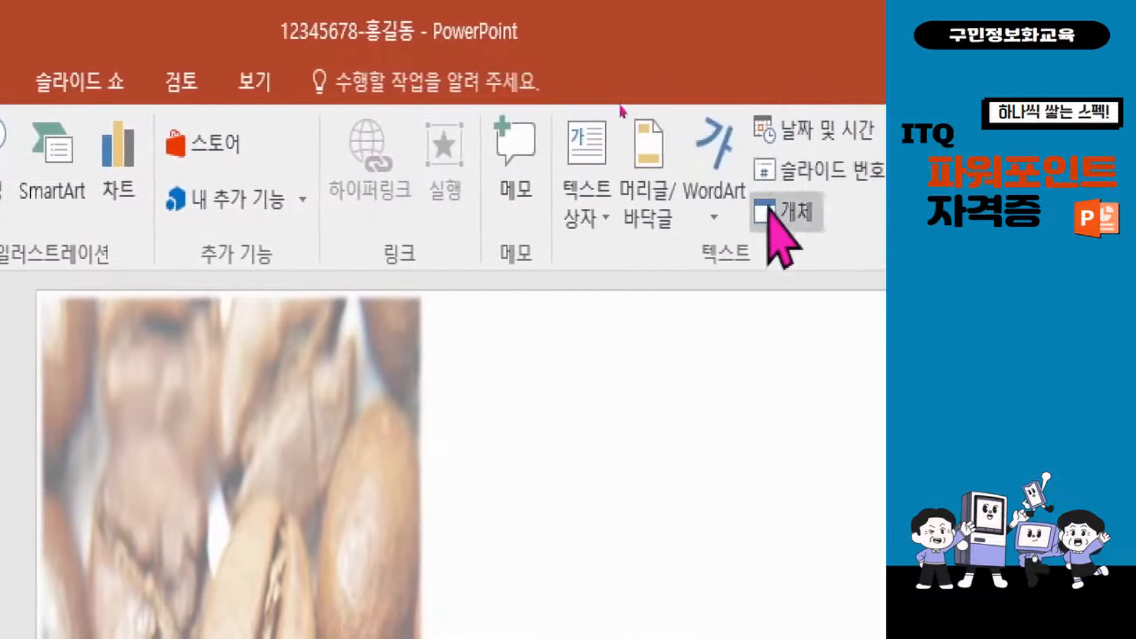
left_click(717, 174)
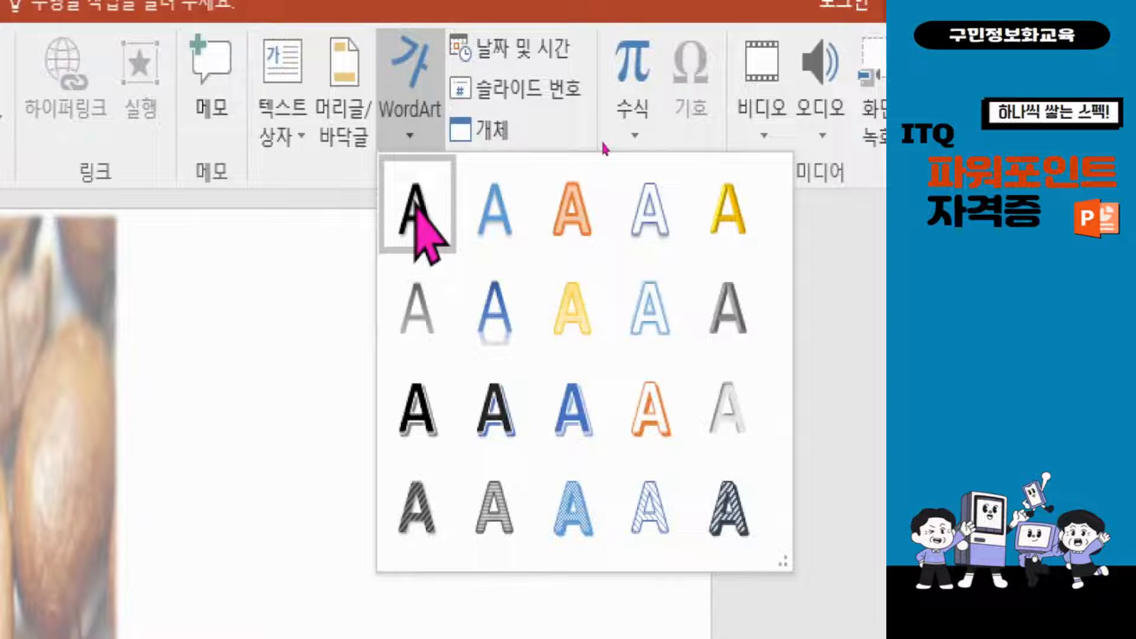
left_click(415, 206)
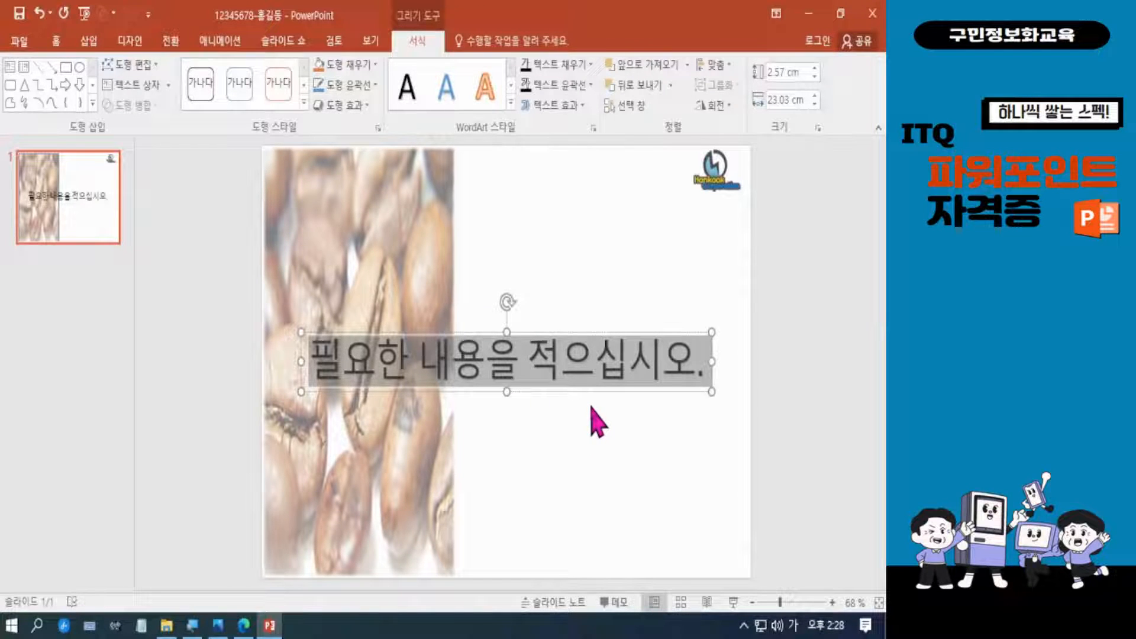
type("F")
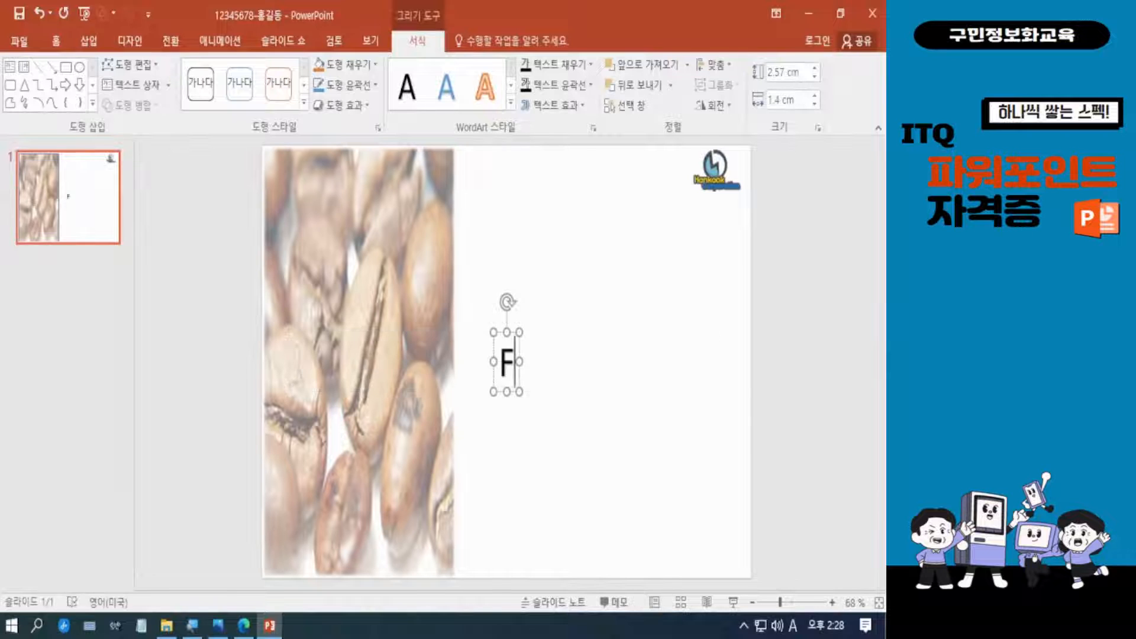
type("ood Del")
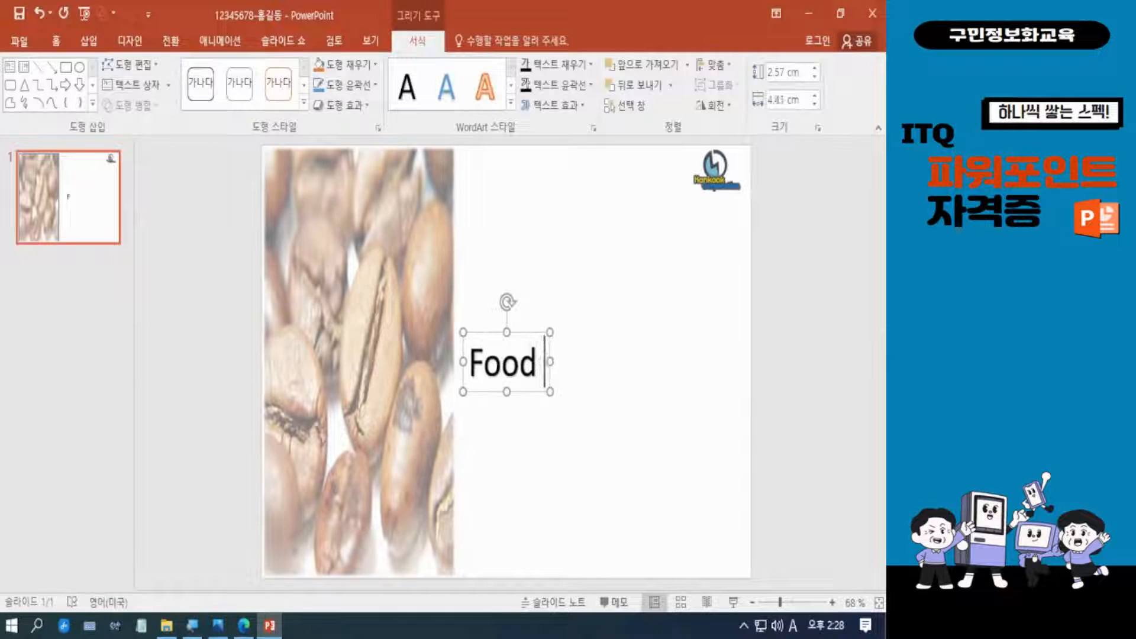
type("ivery")
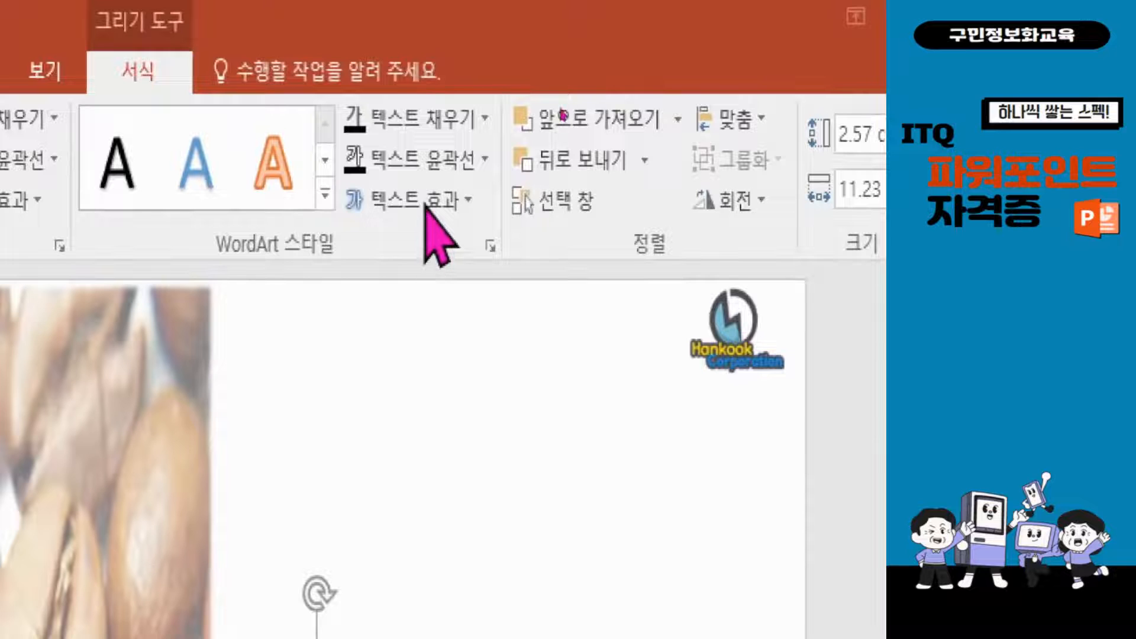
Step: Set the "Food Delivery" WordArt's text shadow to none (그림자 없음) and move it onto the white area beside the coffee-bean picture
left_click(427, 225)
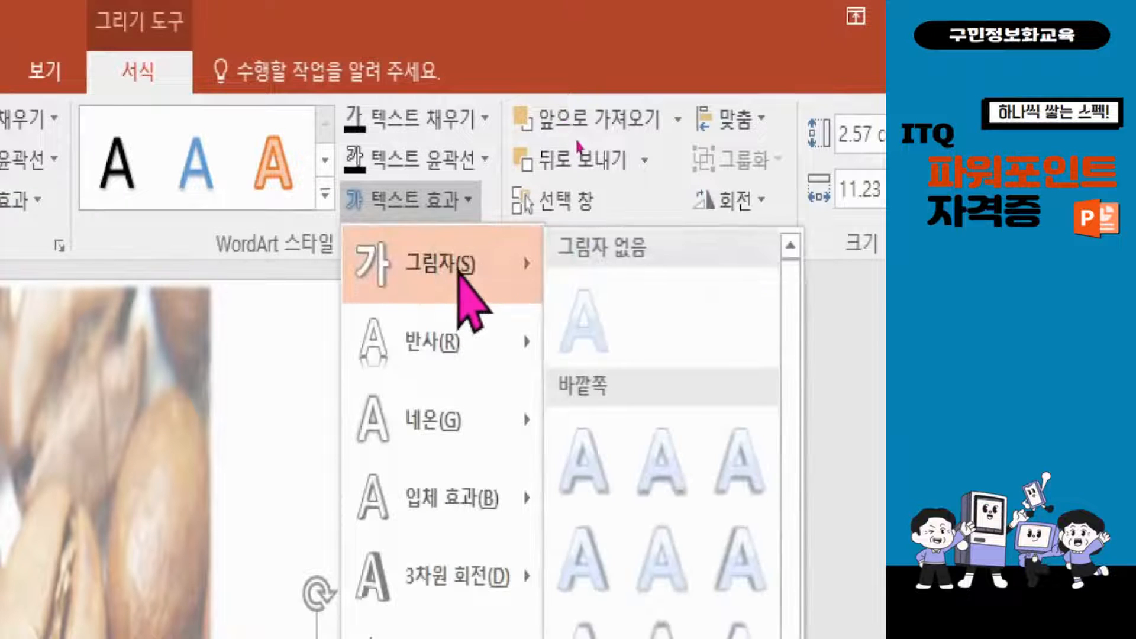
left_click(583, 324)
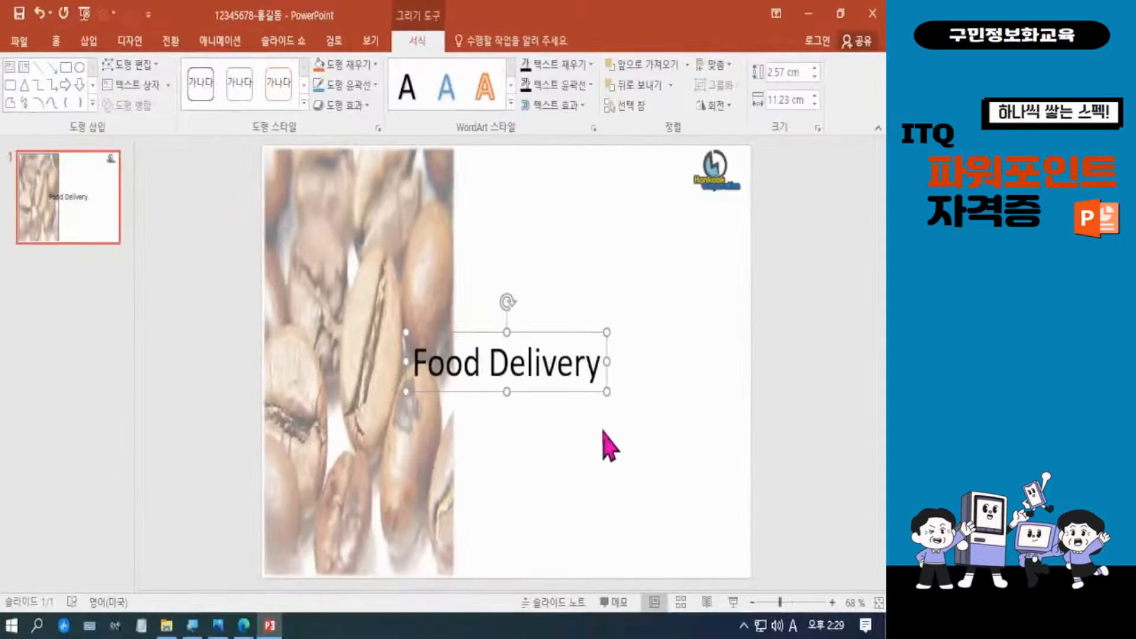
left_click_drag(515, 329, 651, 289)
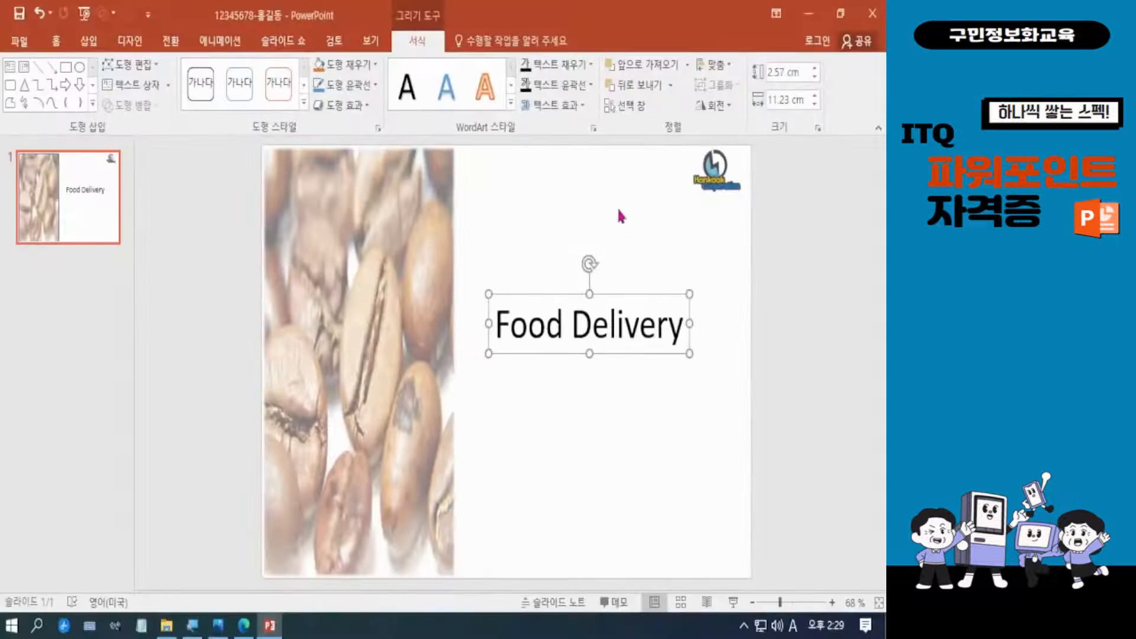
Step: Look through the bevel, shadow, 3-D rotation and transform text effects for the WordArt and choose no transform (변환 없음)
left_click(552, 106)
left_click(560, 108)
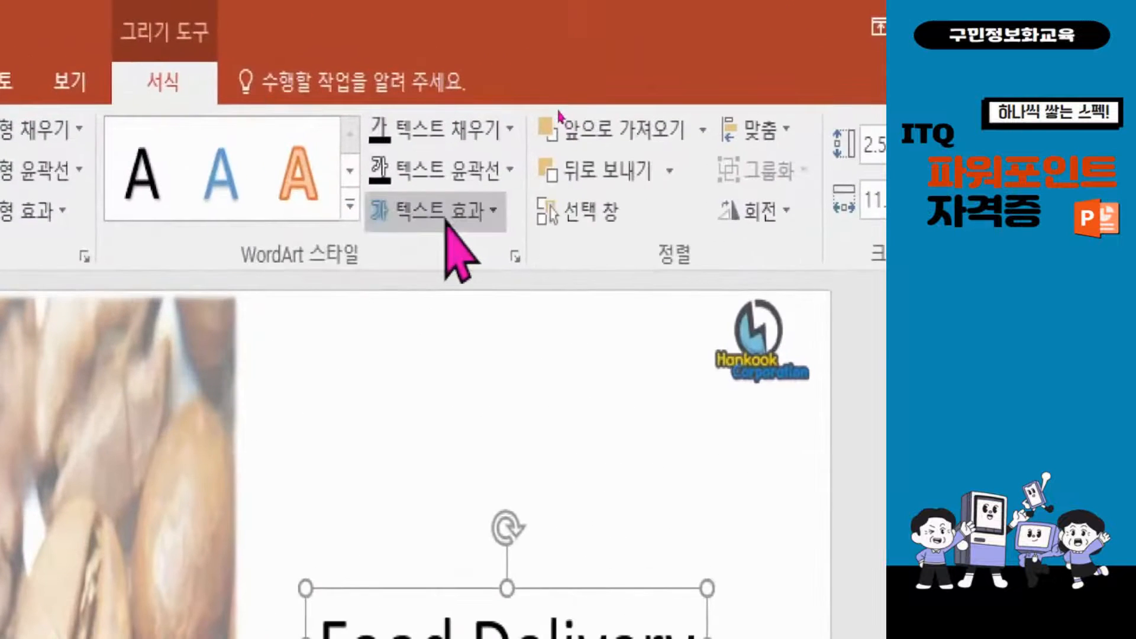
left_click(447, 221)
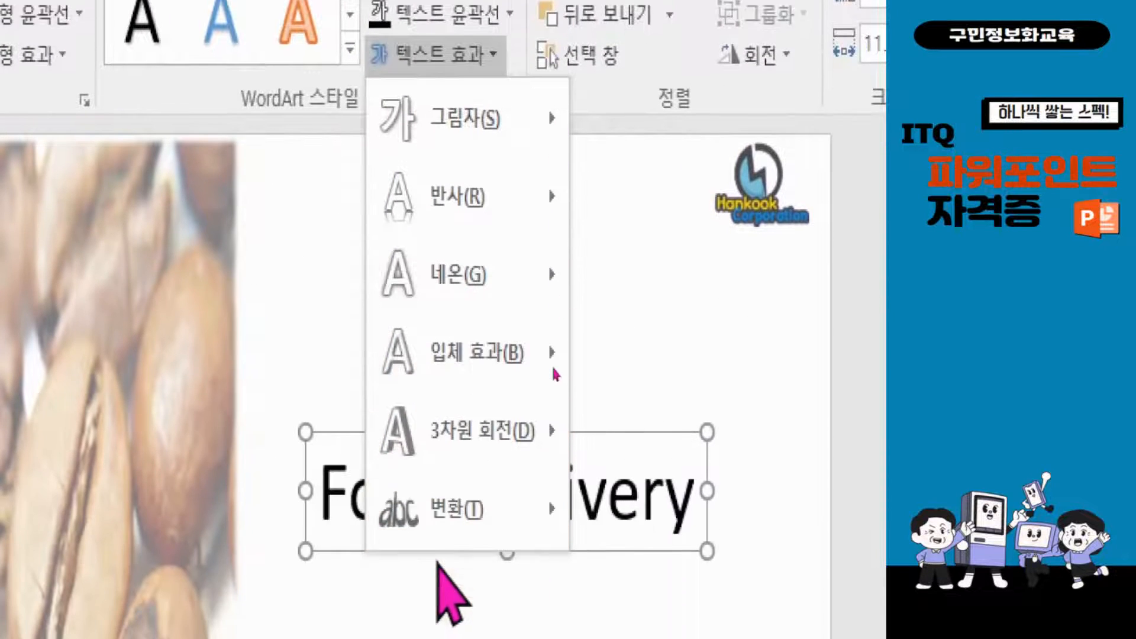
mouse_move(473, 374)
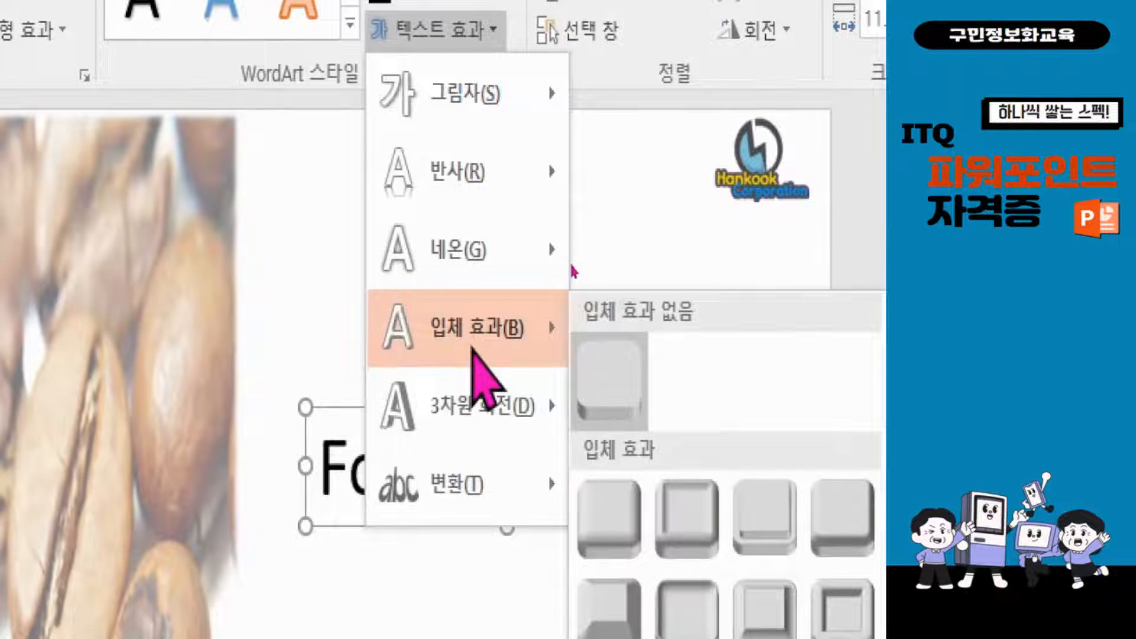
mouse_move(527, 255)
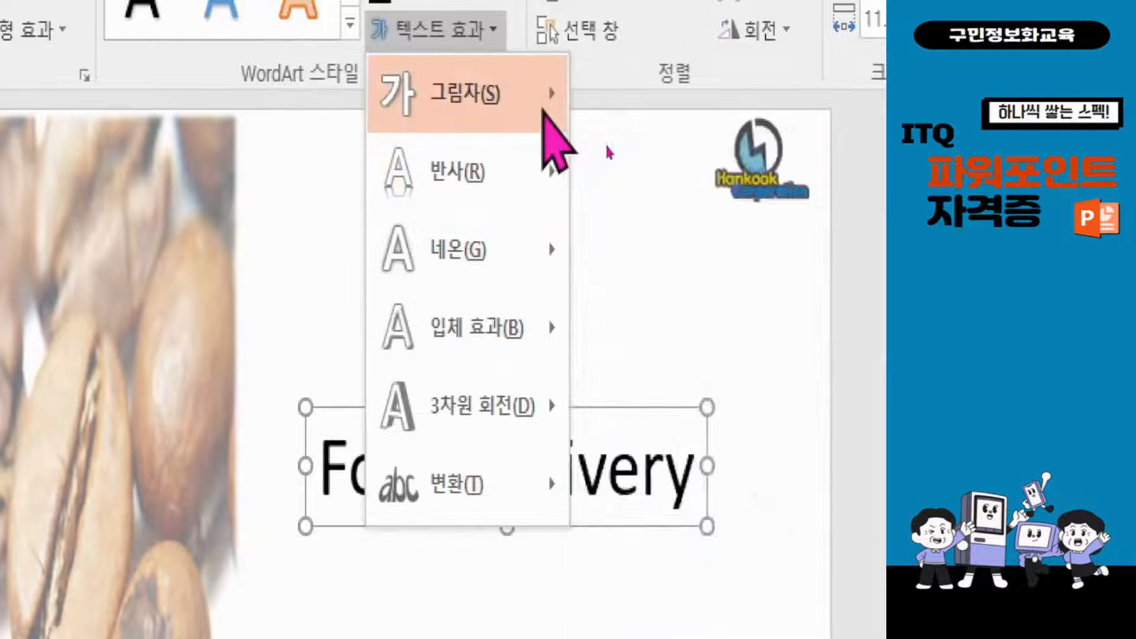
mouse_move(539, 417)
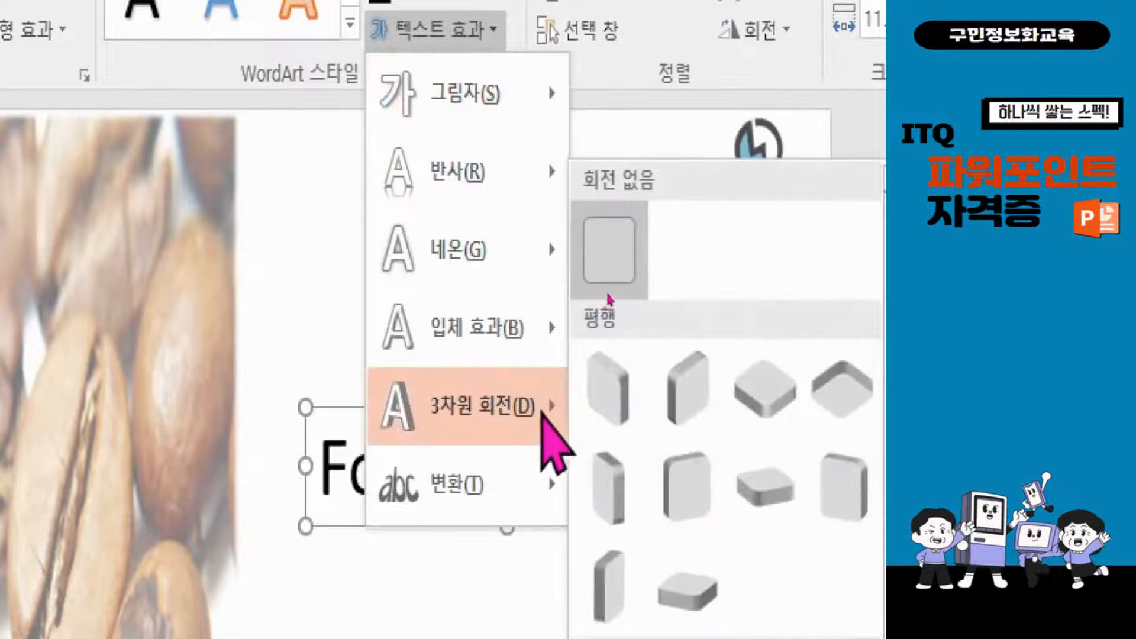
mouse_move(521, 482)
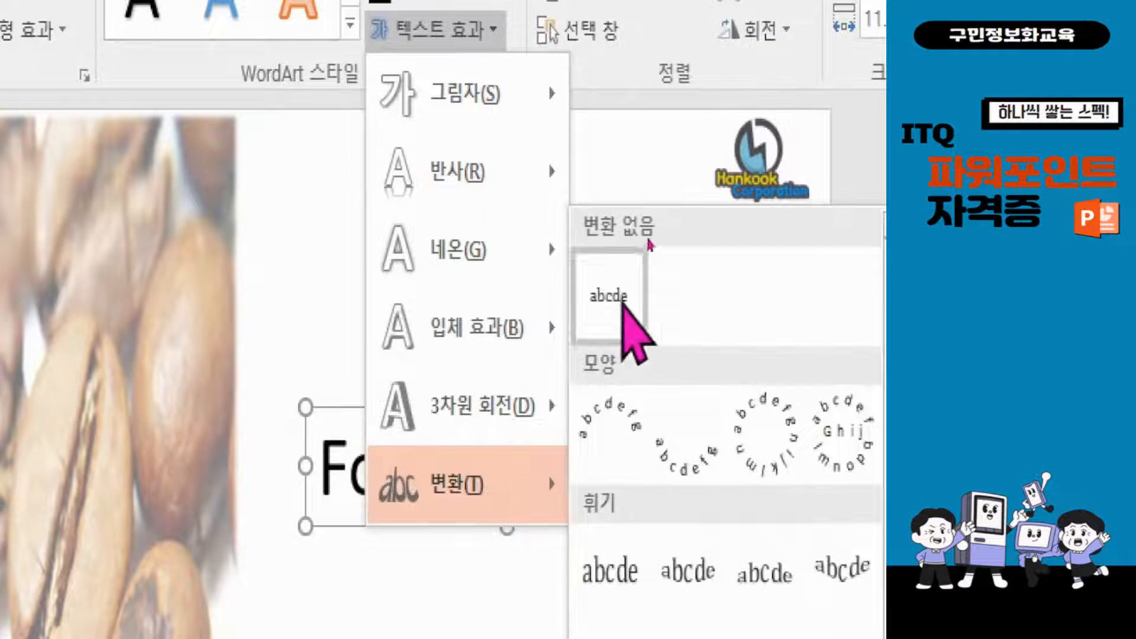
left_click(622, 305)
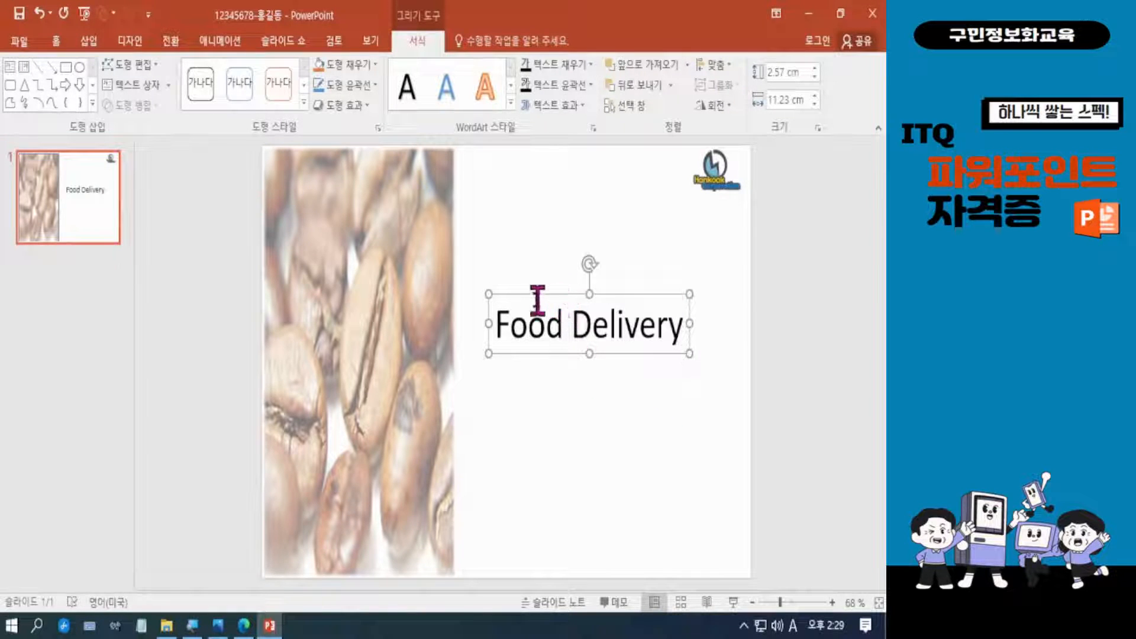
Step: Widen the WordArt box to about 21.4 cm and apply the 근접 반사, 8 pt 오프셋 reflection to its text
left_click_drag(488, 294, 352, 245)
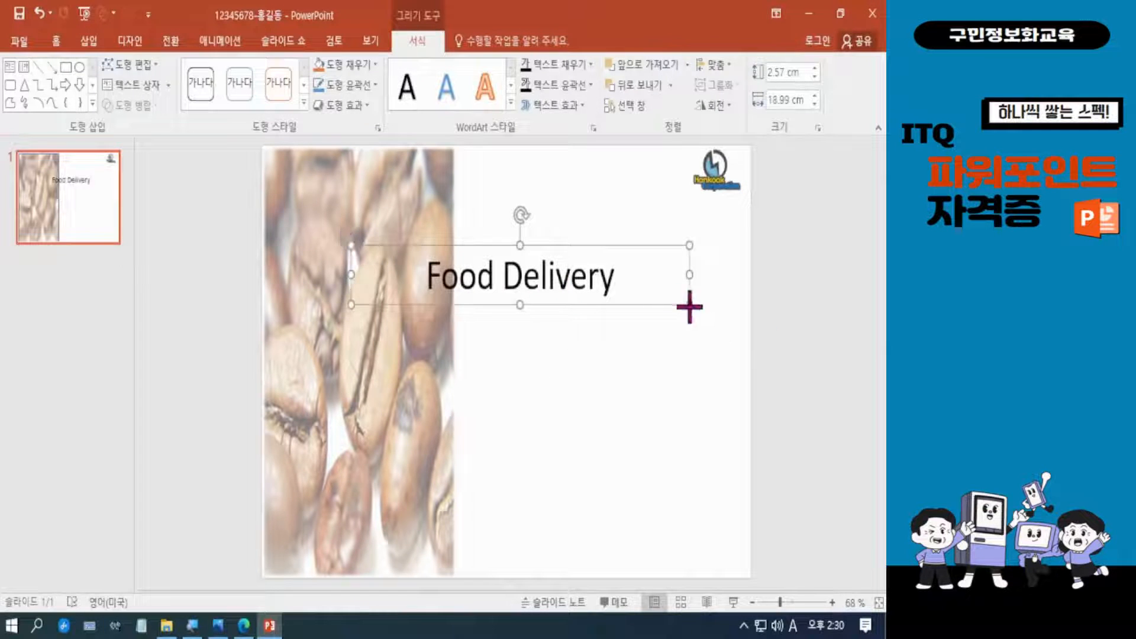
left_click_drag(690, 307, 731, 371)
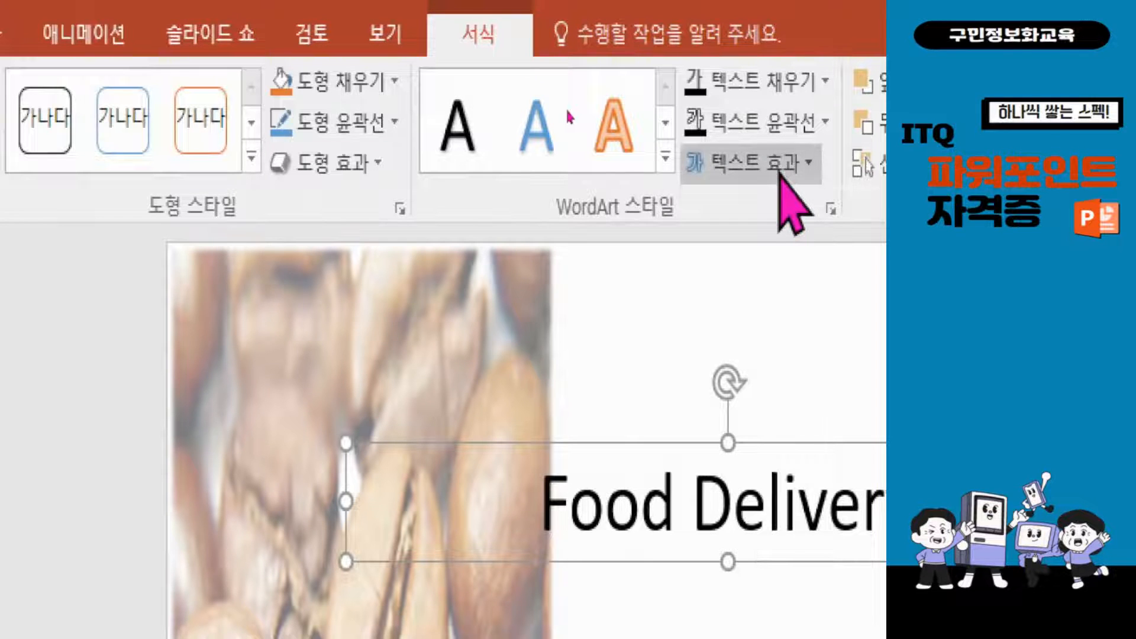
left_click(780, 168)
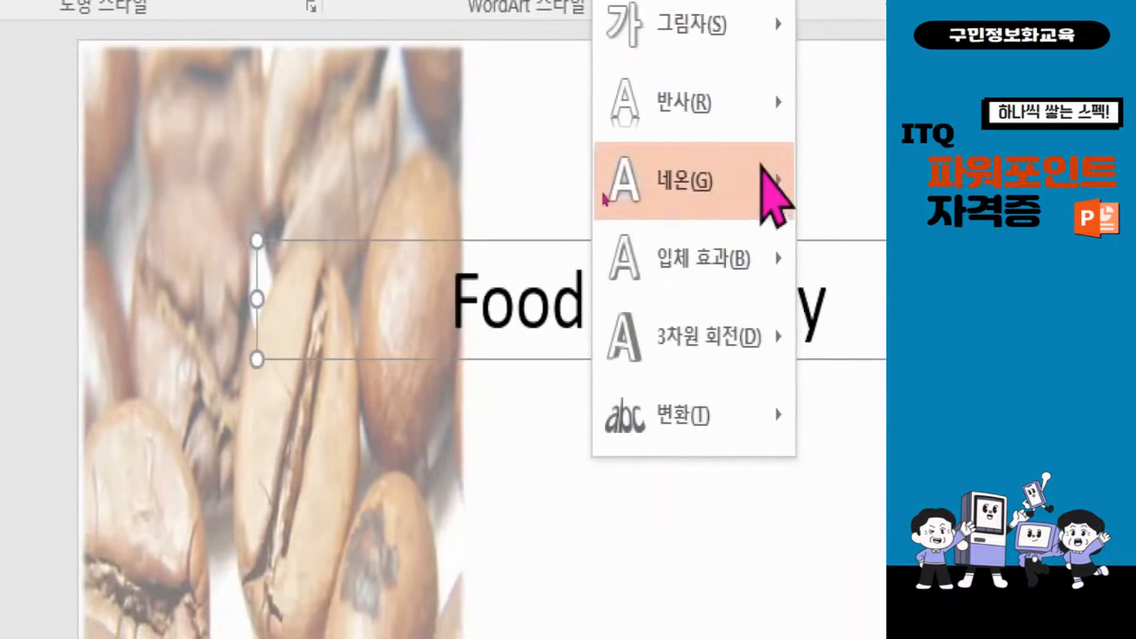
mouse_move(828, 302)
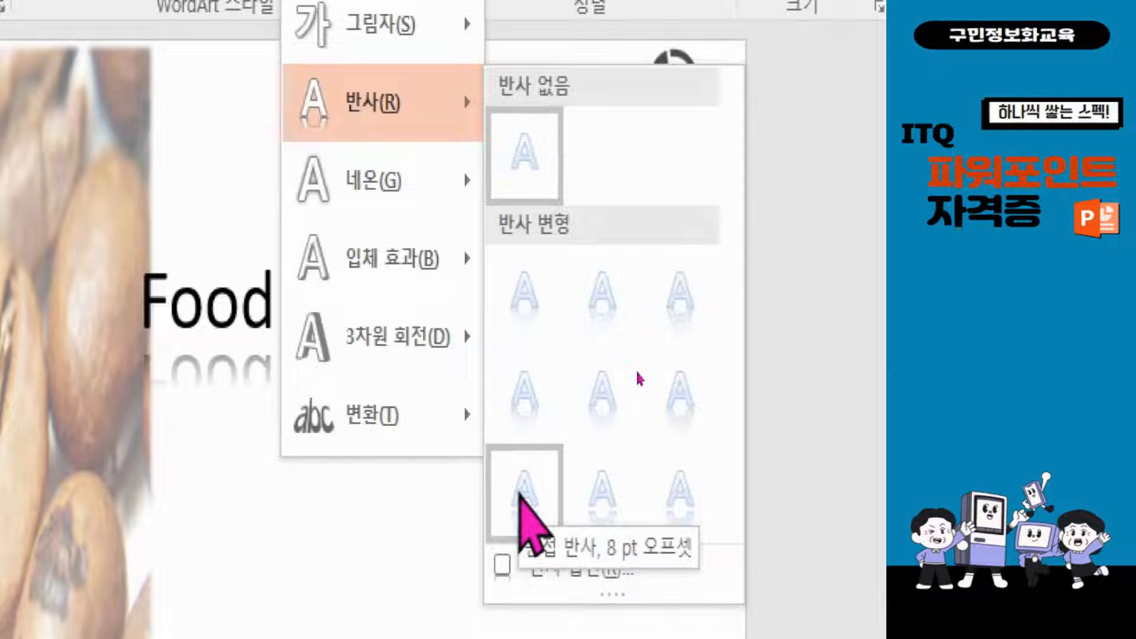
left_click(521, 498)
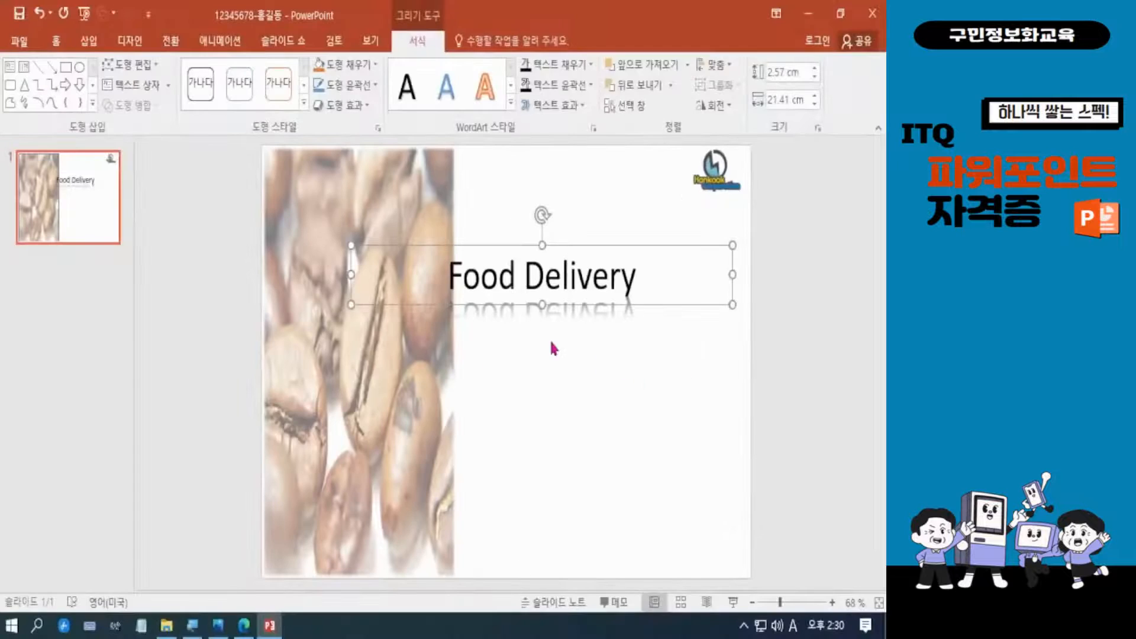
Step: Adjust the WordArt box to 22 cm wide and move it down to the vertical middle of the slide, overlapping the coffee-bean picture
left_click_drag(348, 308, 330, 429)
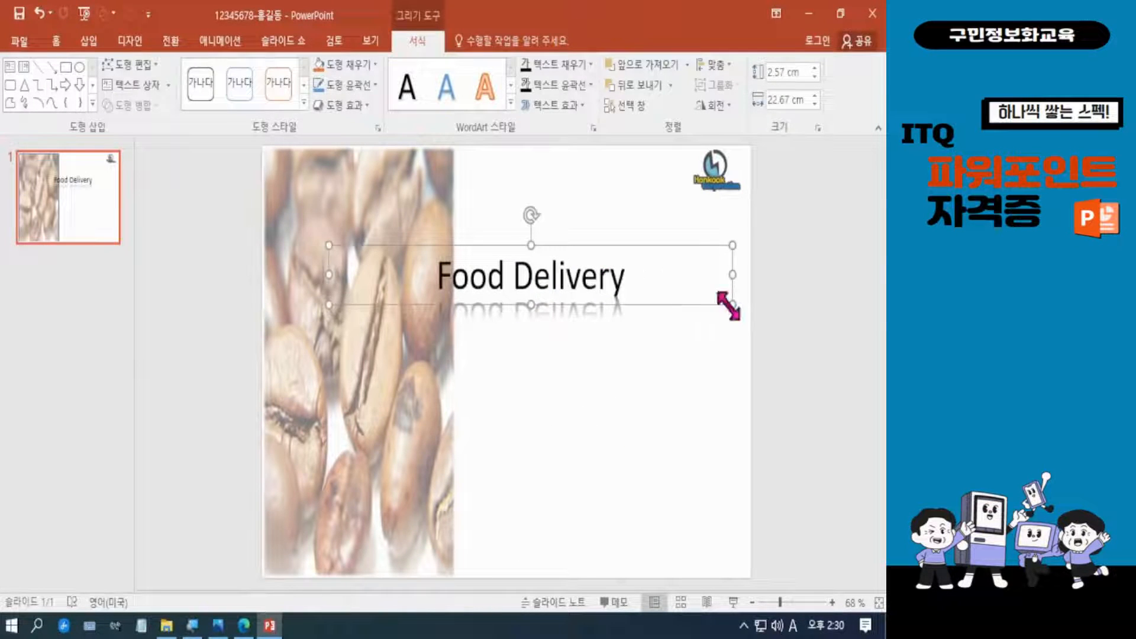
left_click_drag(730, 304, 723, 388)
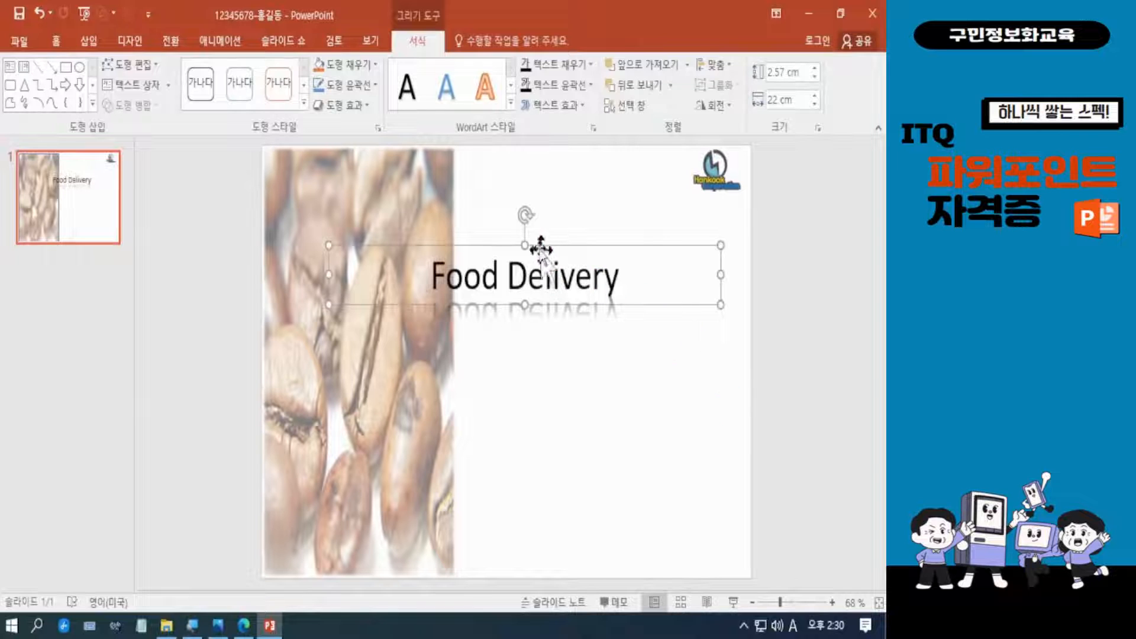
left_click_drag(490, 243, 467, 317)
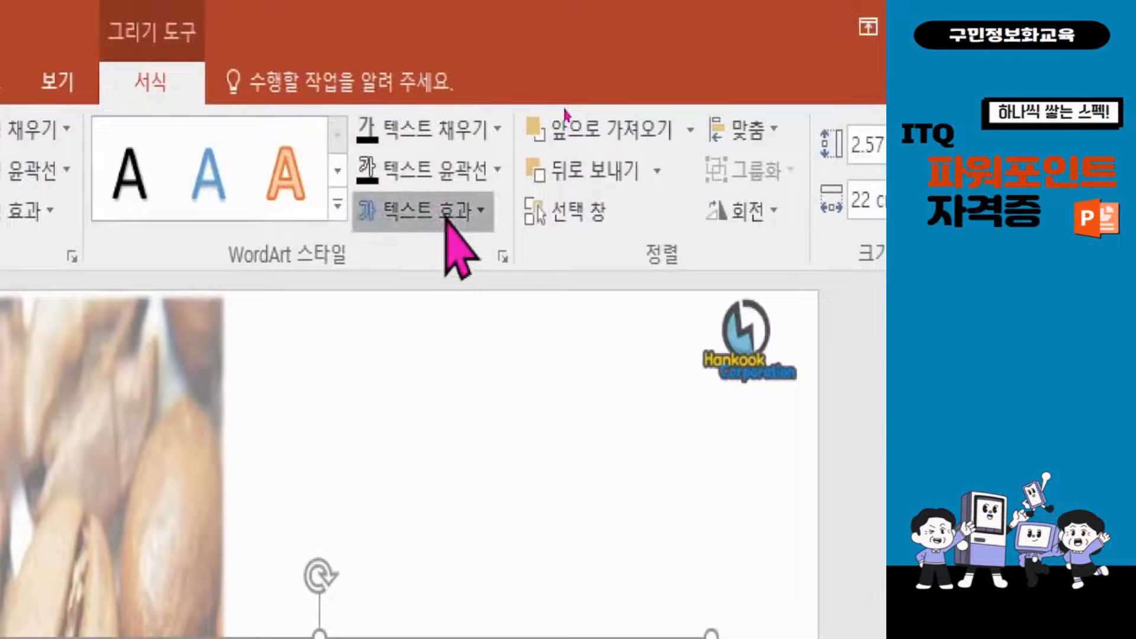
Step: Apply the 위로 기울기 (slant up) transform to the "Food Delivery" WordArt
left_click(447, 218)
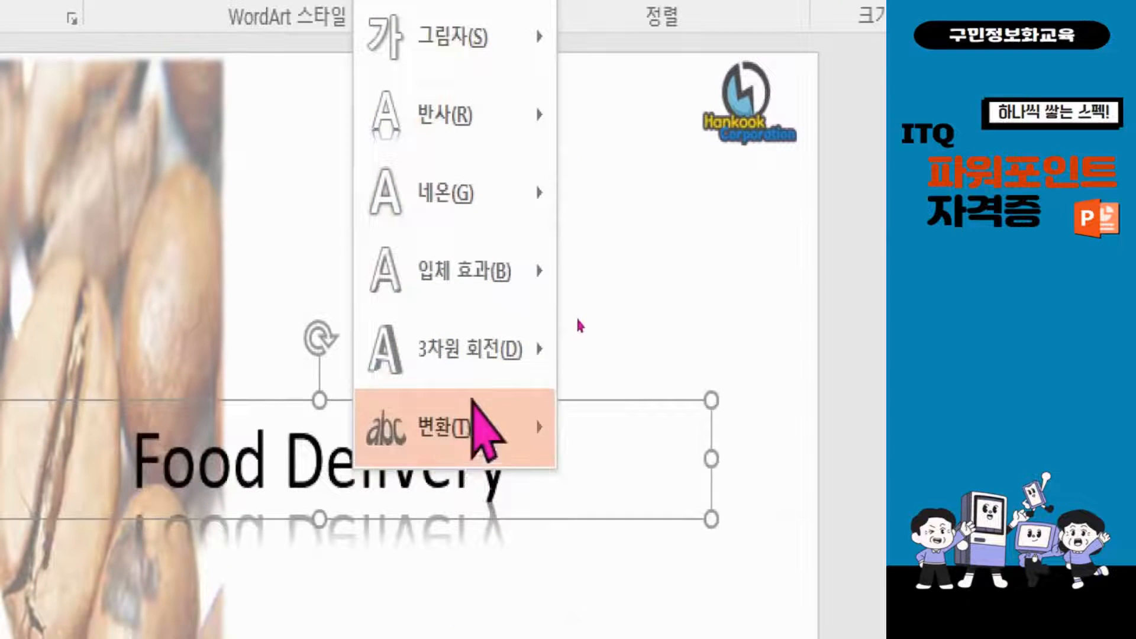
mouse_move(469, 429)
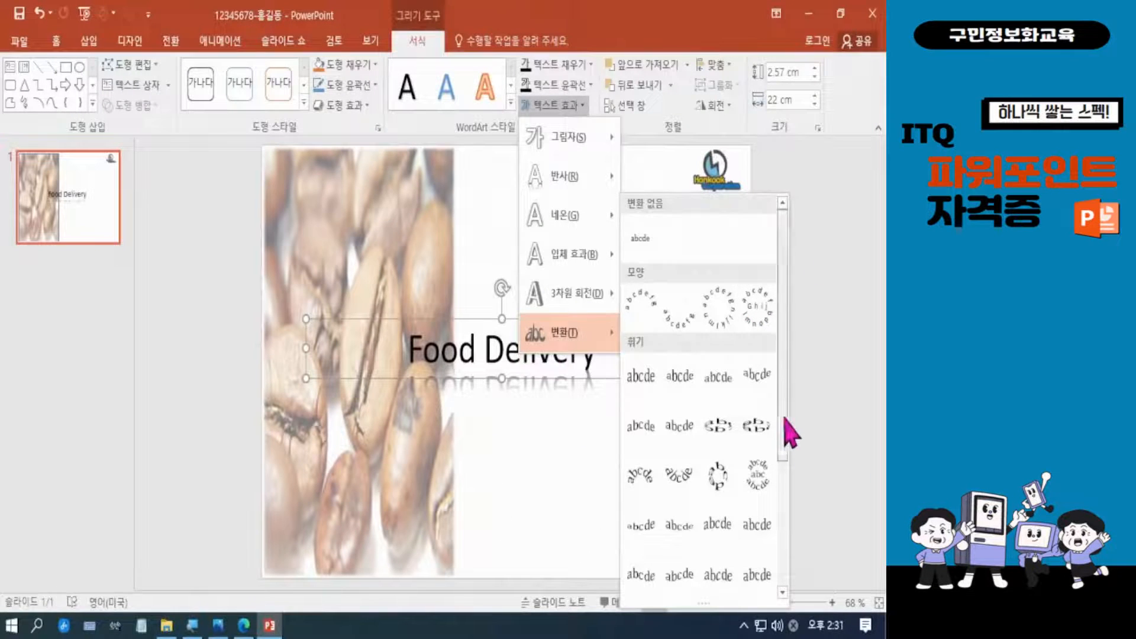
left_click_drag(784, 432, 792, 610)
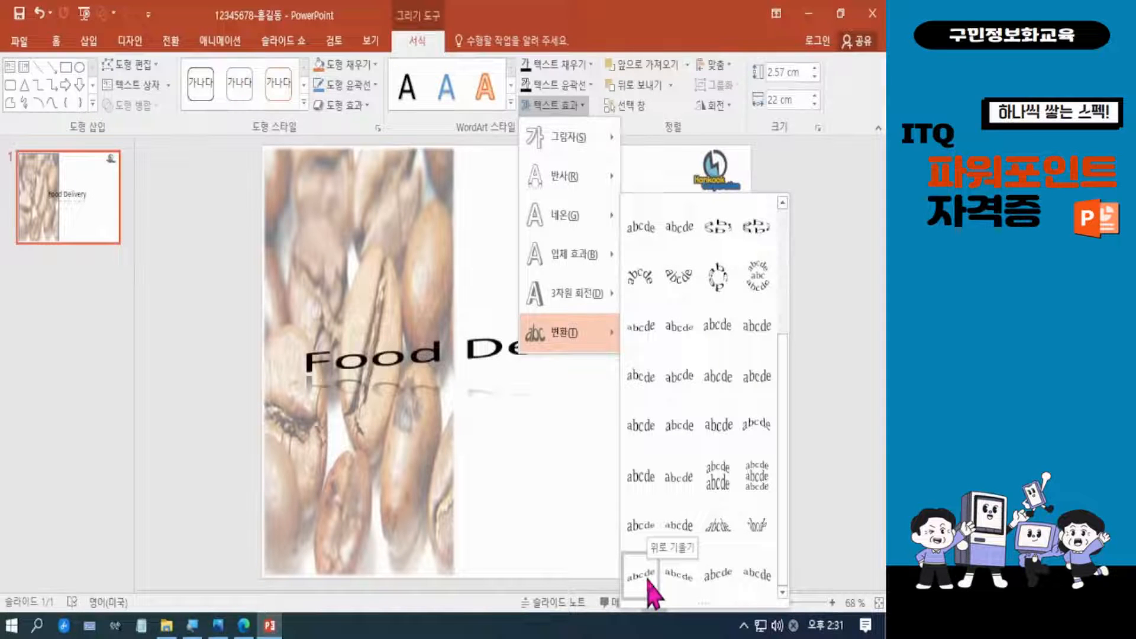
key("ctrl+4")
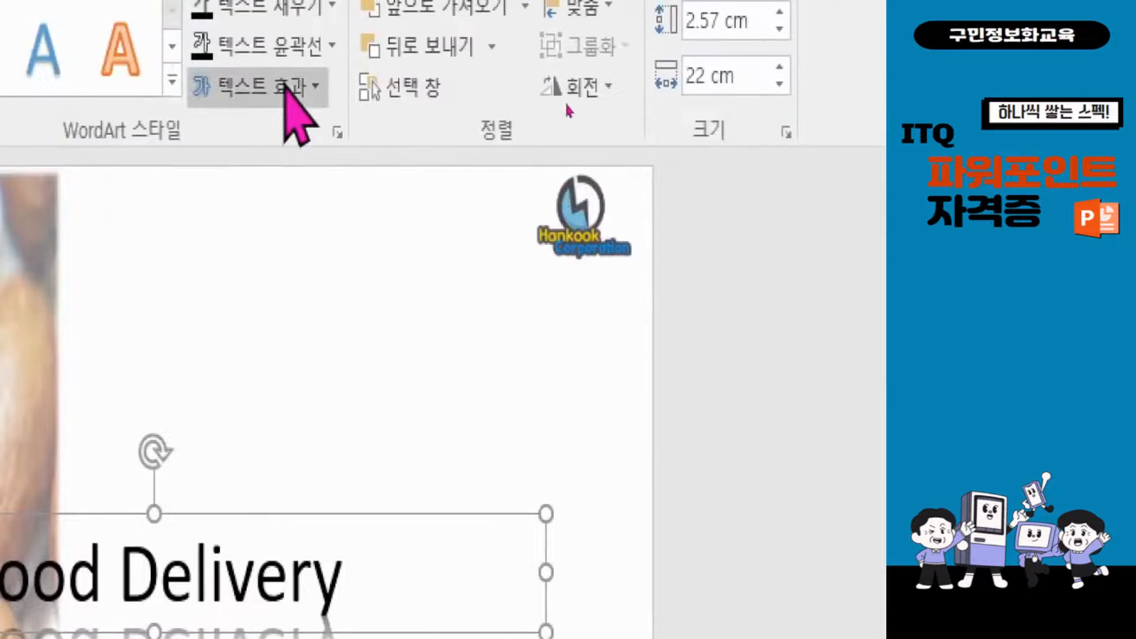
left_click(278, 5)
mouse_move(283, 542)
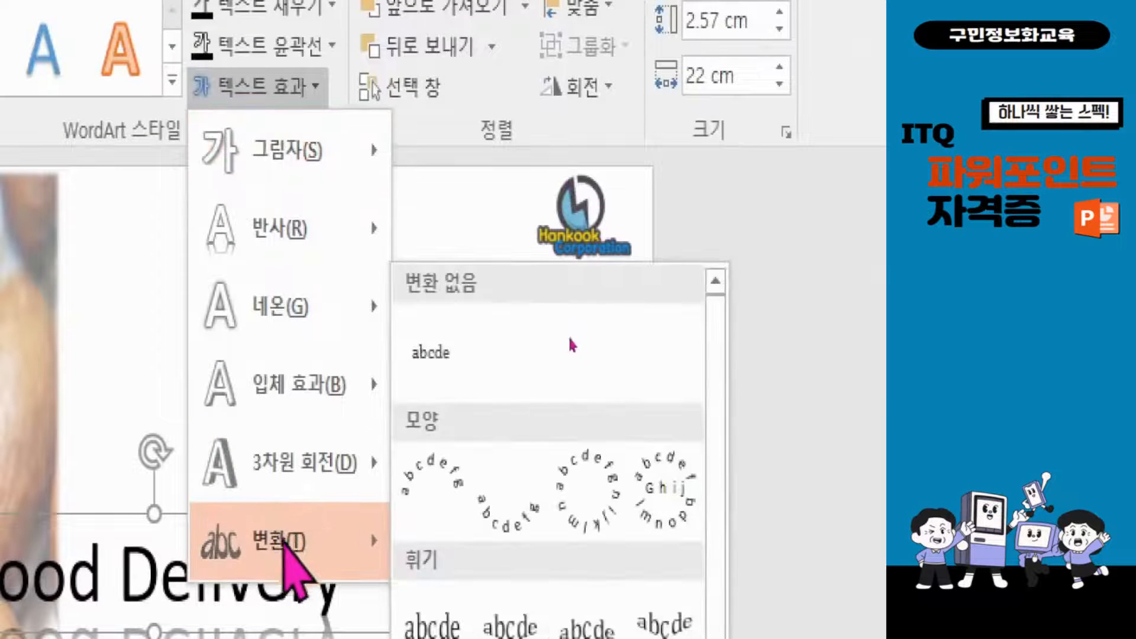
scroll(556, 565, "down", 3)
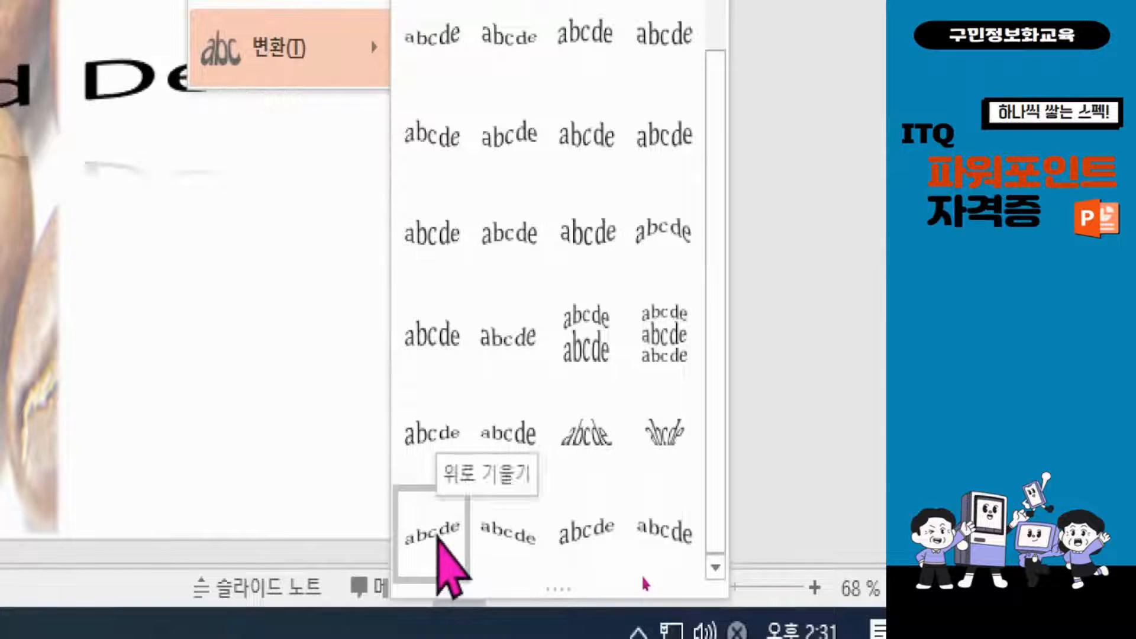
left_click(438, 535)
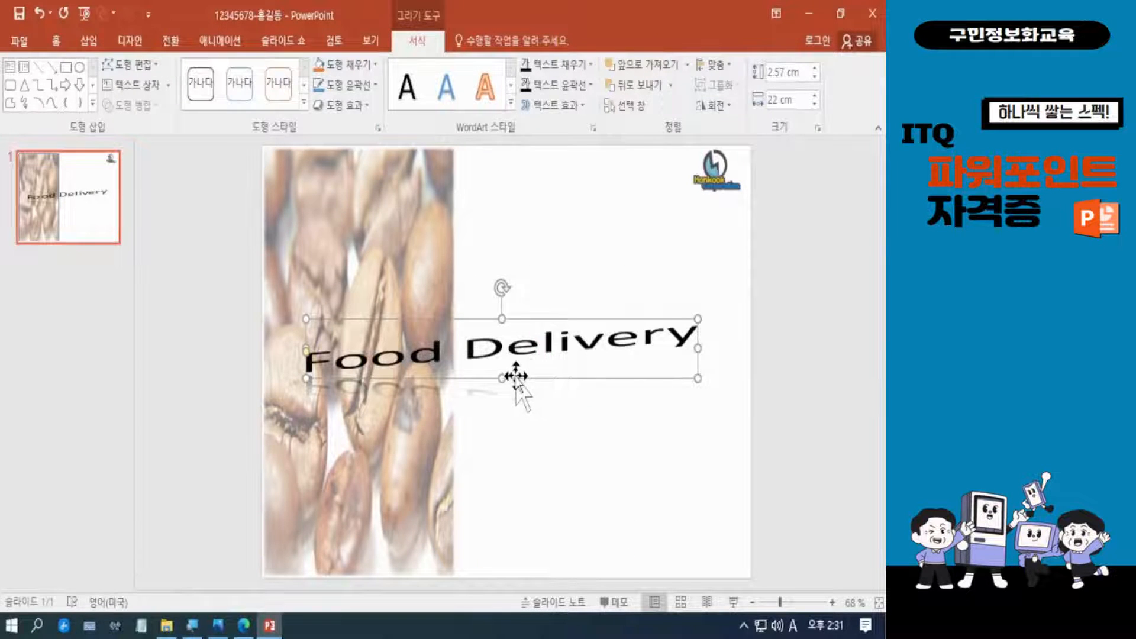
Step: Stretch the slanted WordArt to about 5.16 cm high and shift it slightly up and to the right
left_click_drag(502, 379, 500, 437)
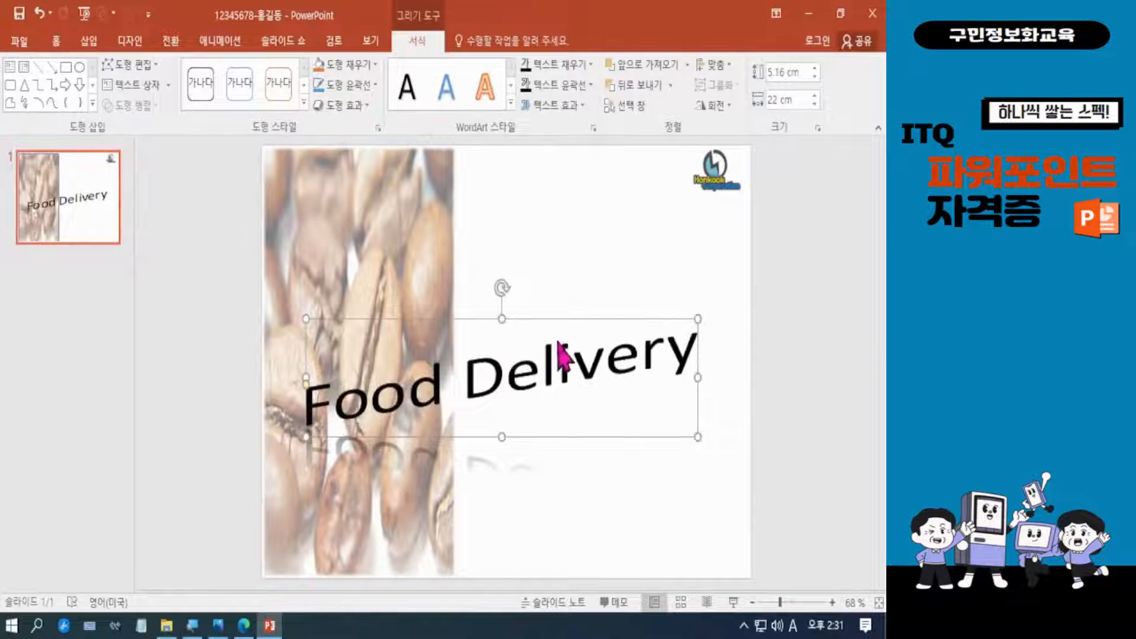
left_click_drag(599, 318, 603, 294)
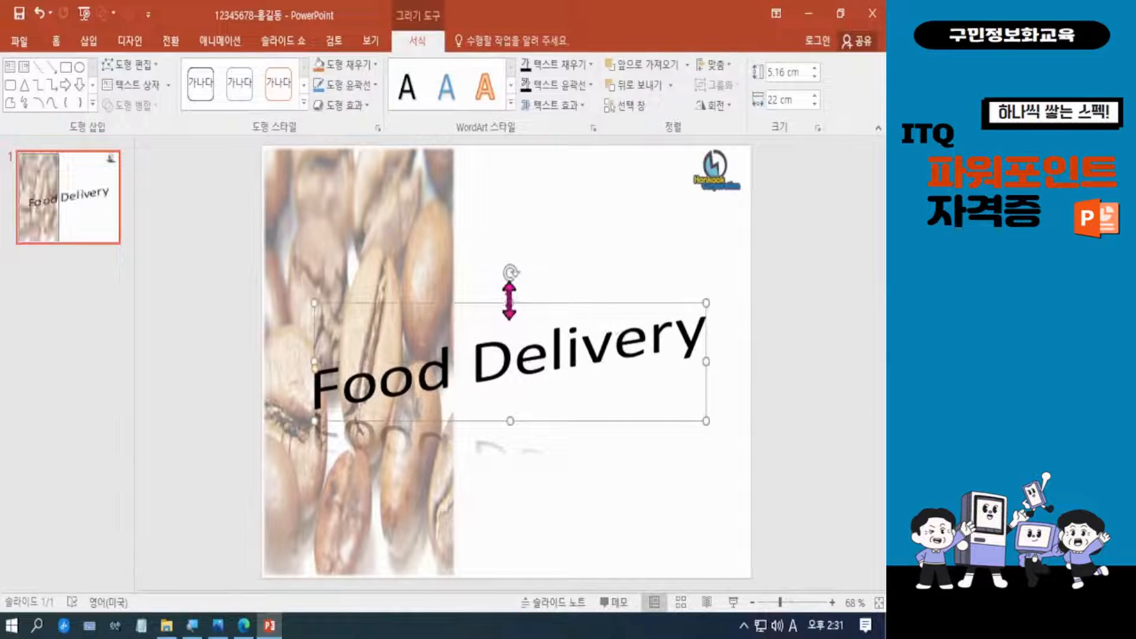
Step: Stretch the slanted WordArt to about 6.75 cm high, shift it slightly up to match the exam PDF, and save the presentation
left_click_drag(510, 302, 555, 282)
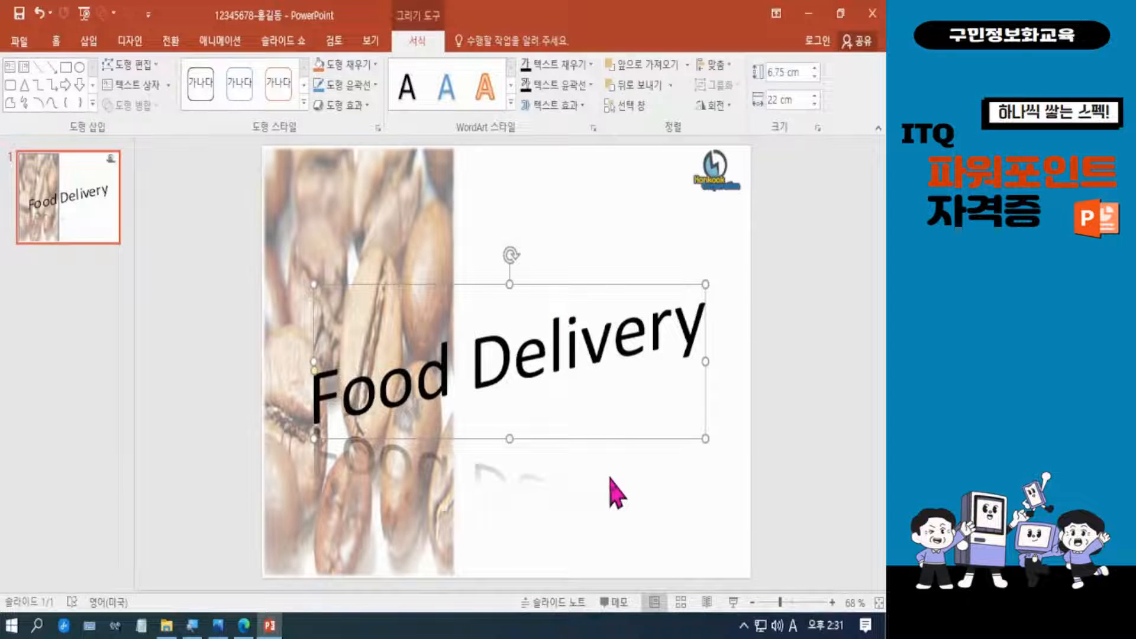
left_click_drag(596, 287, 596, 281)
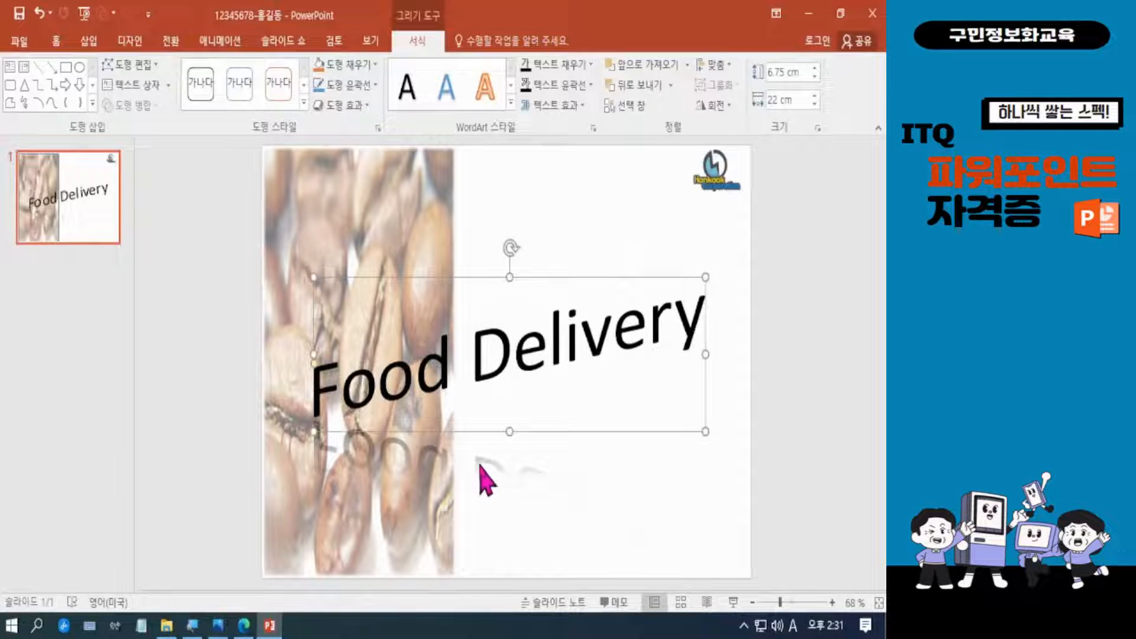
left_click(243, 625)
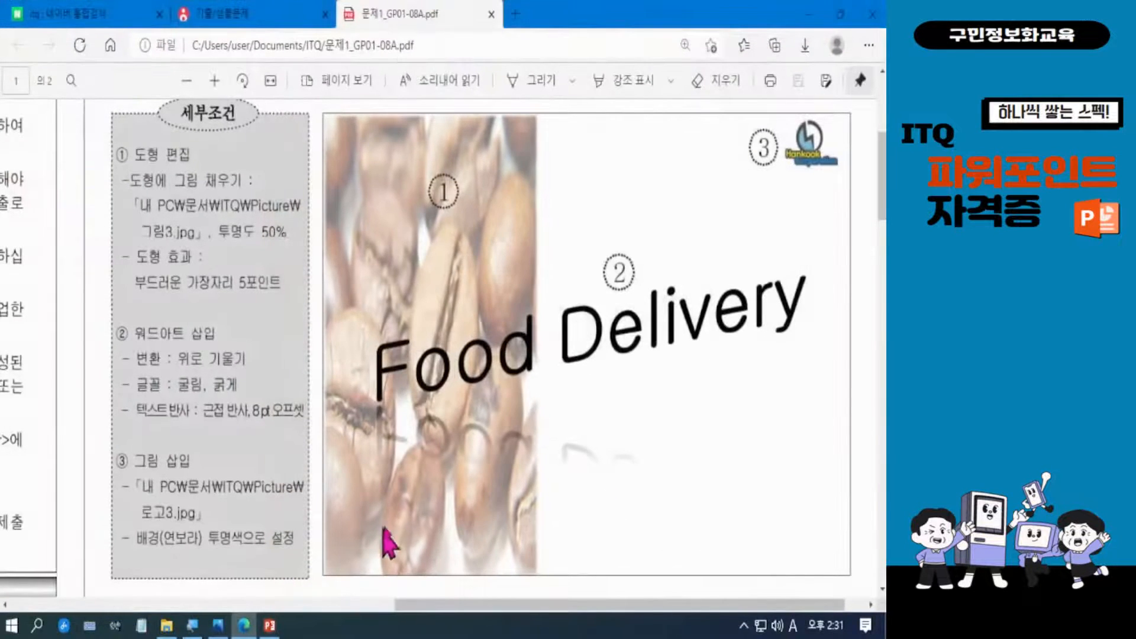
left_click(269, 626)
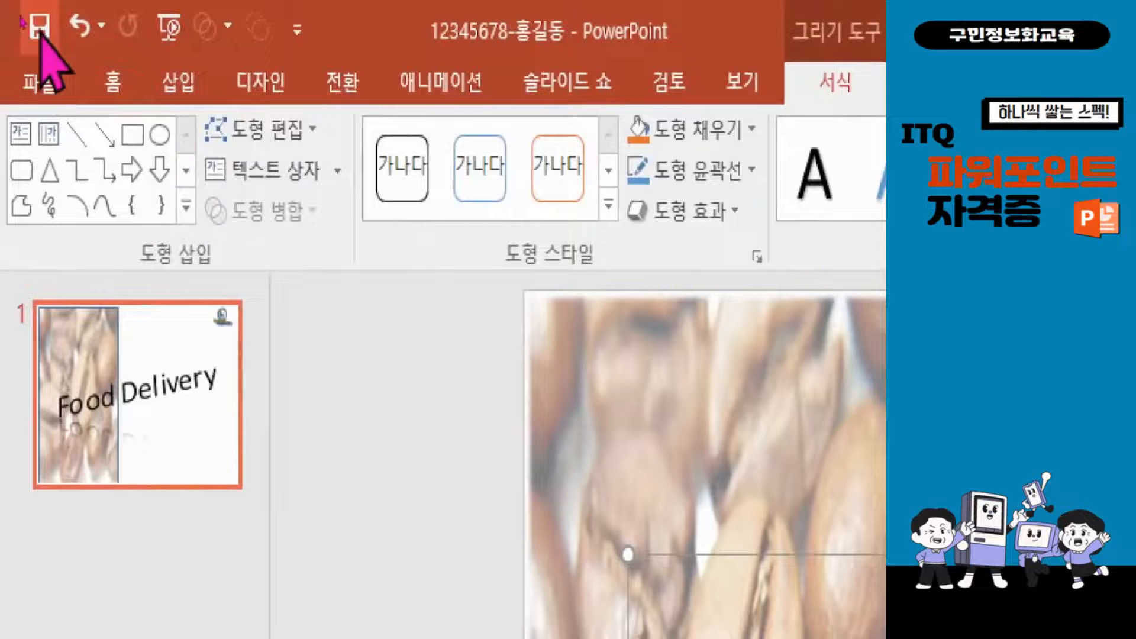
left_click(39, 30)
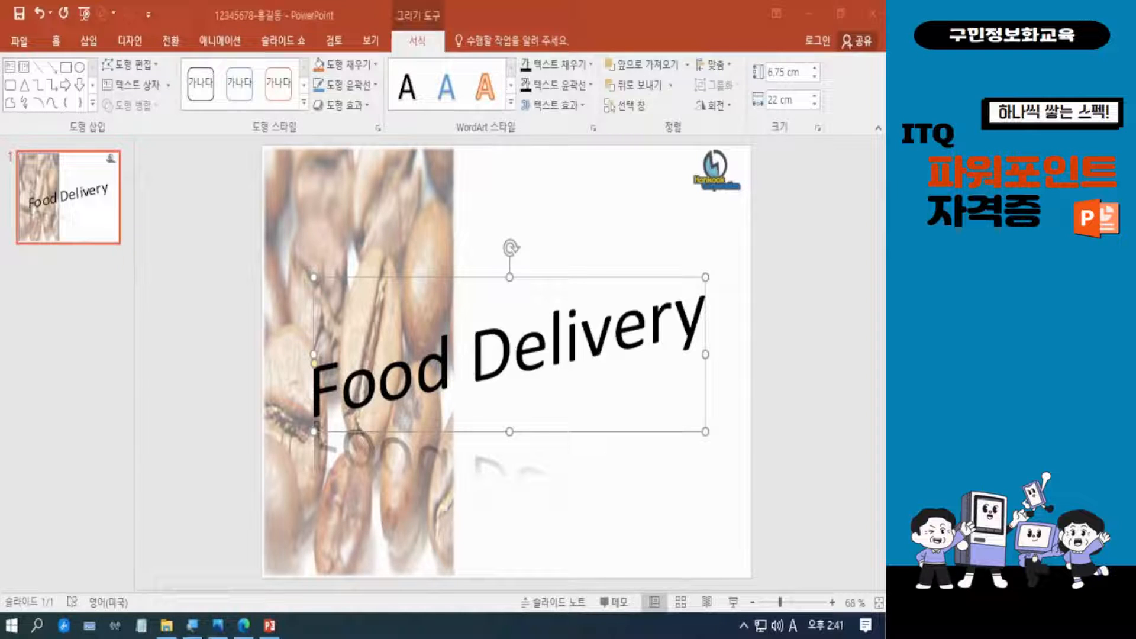
Step: Create a new blank presentation (새 프레젠테이션)
key("Hangul")
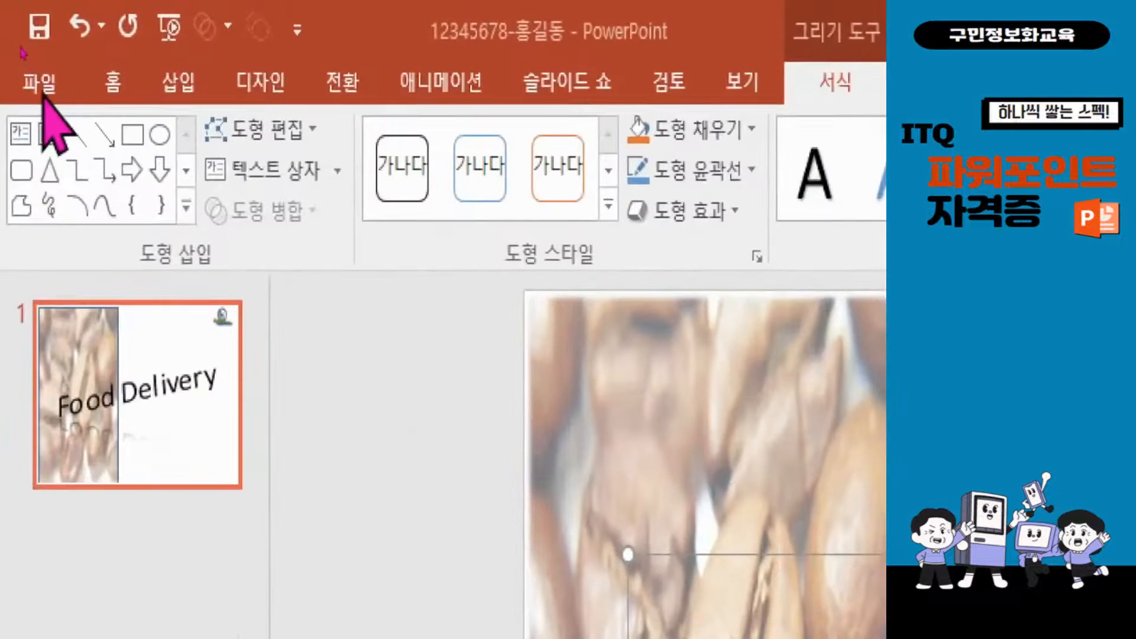
left_click(46, 85)
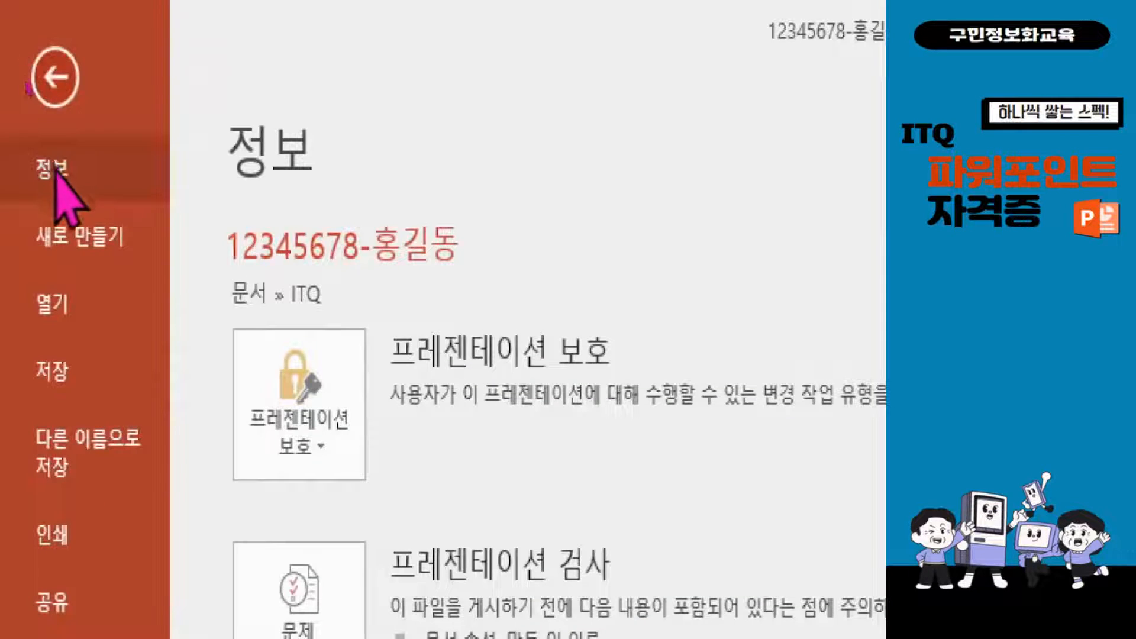
left_click(98, 244)
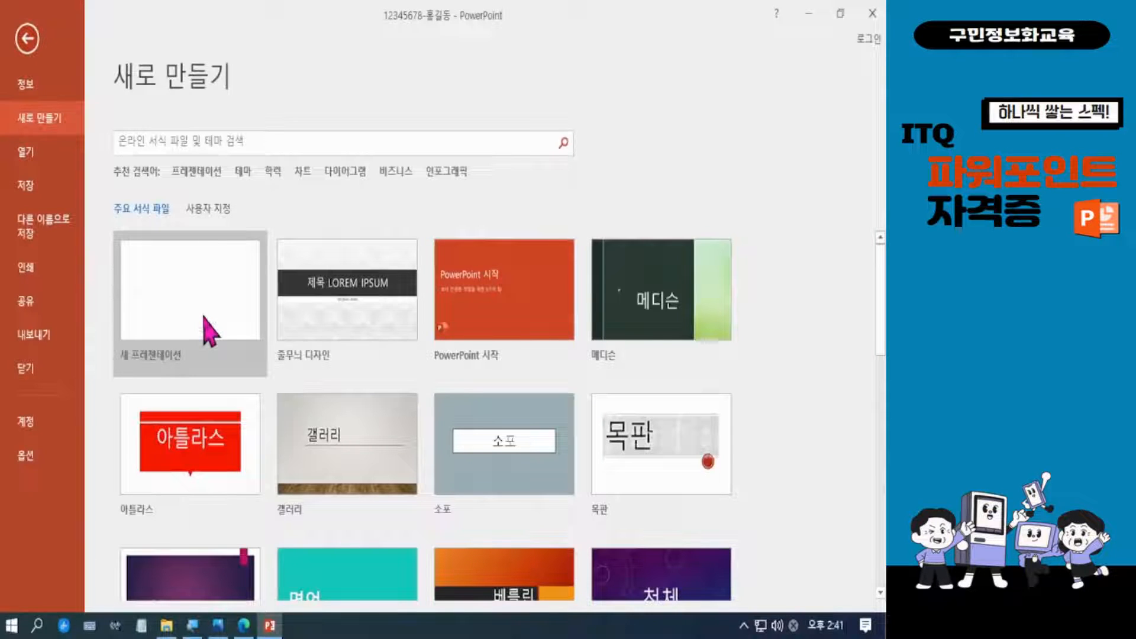
left_click(204, 318)
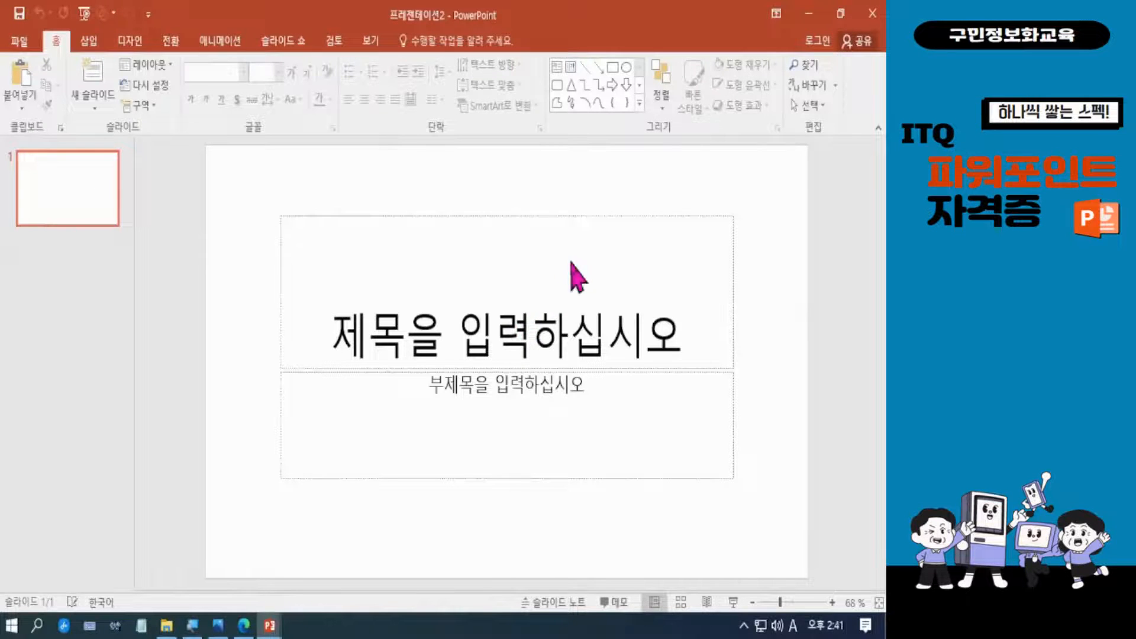
Step: Save the new presentation in the ITQ documents folder, naming it with the examinee number, a hyphen and the examinee's name
key("F12")
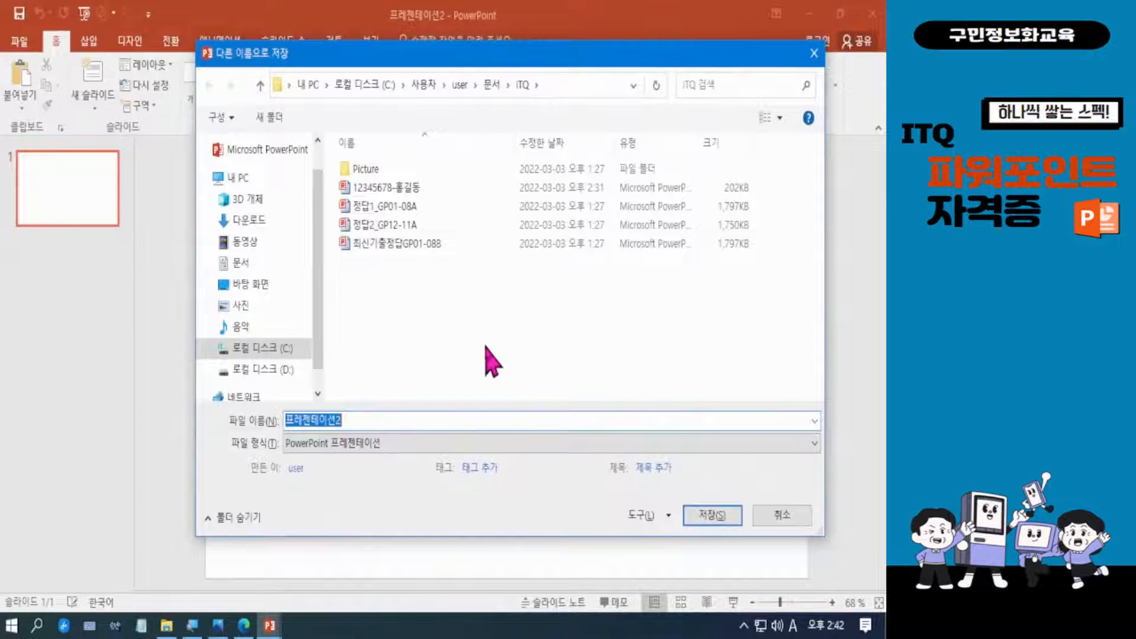
type("11111")
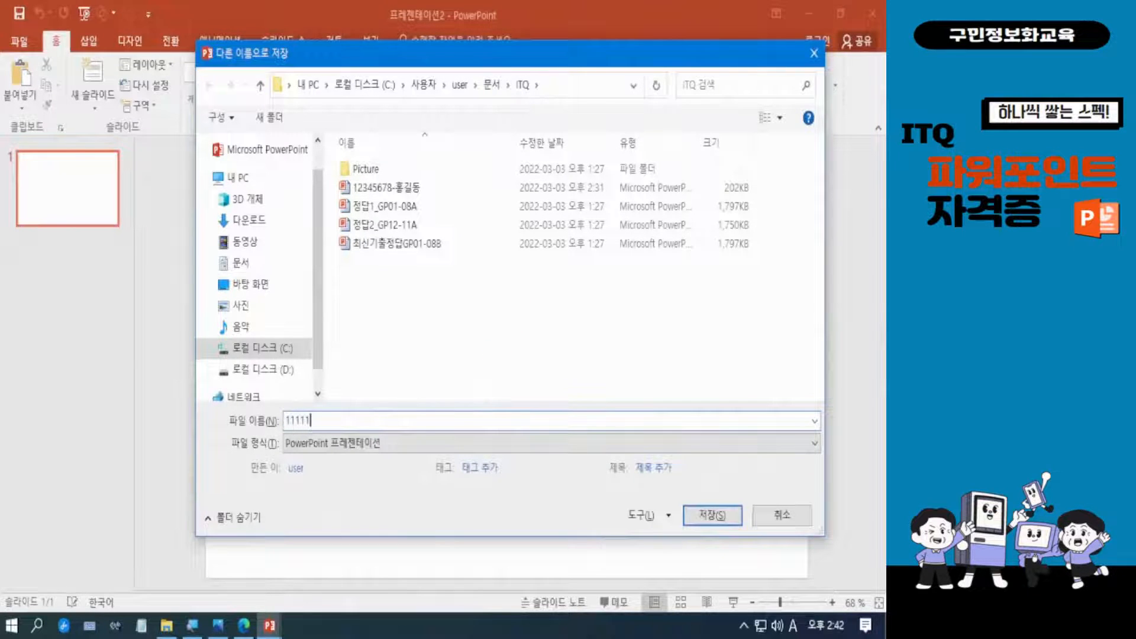
type("111")
type("1-gh")
type("홍길동")
key("ctrl+4")
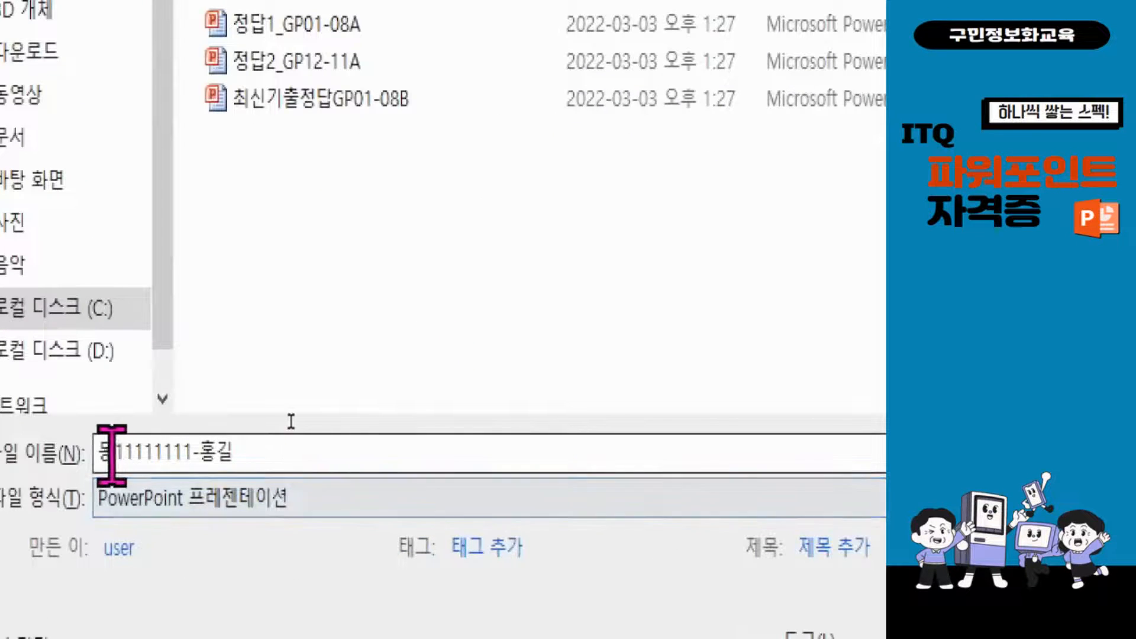
left_click(267, 457)
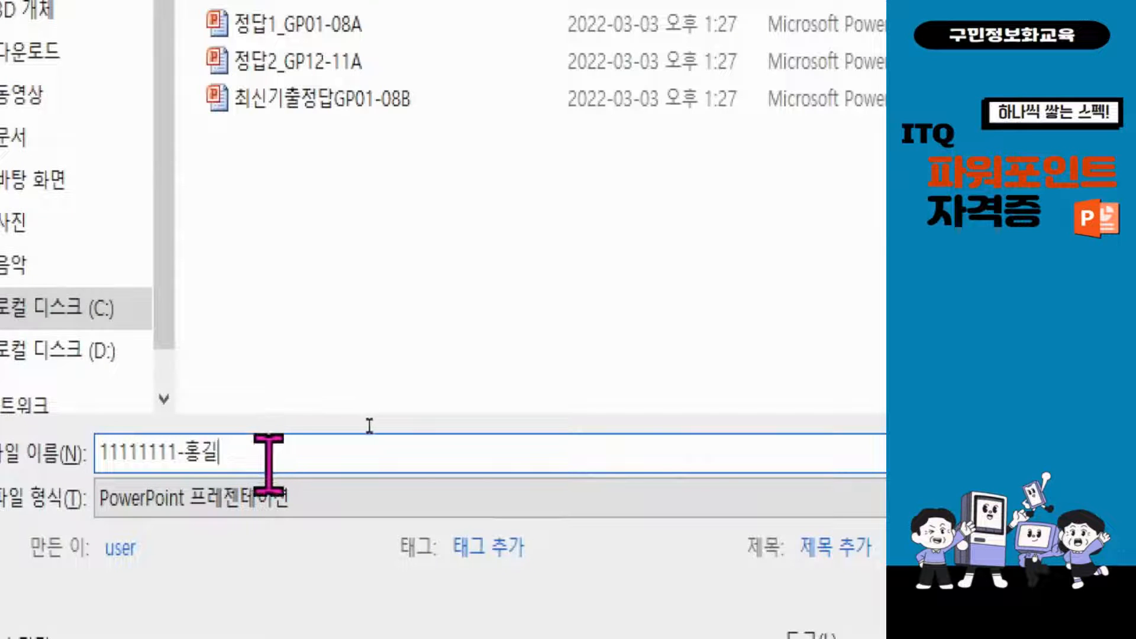
type("동")
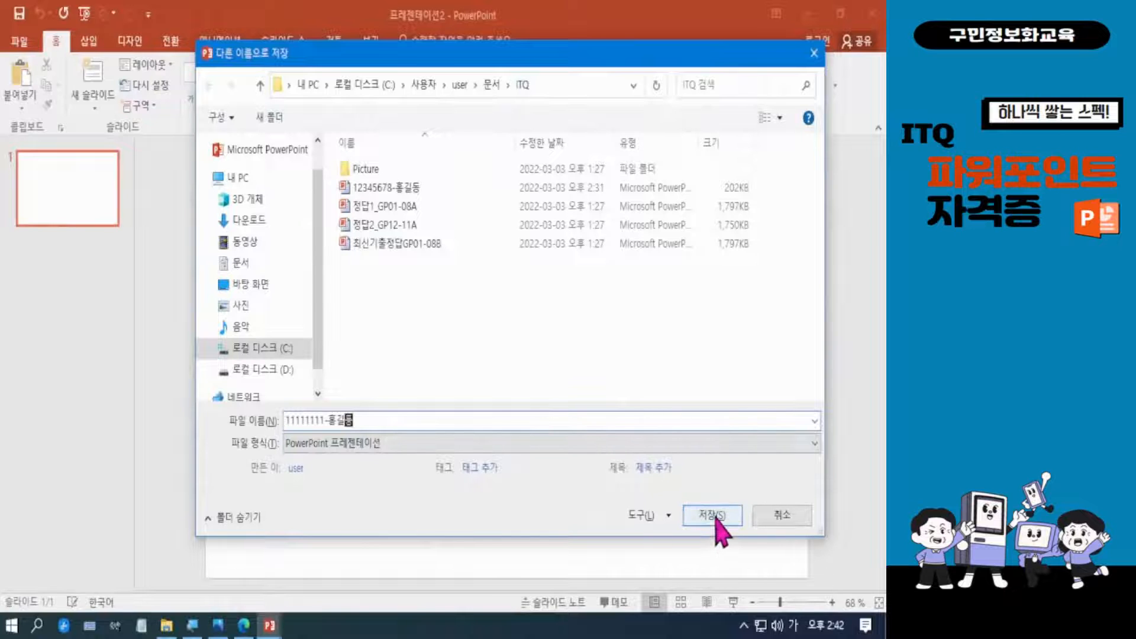
left_click(713, 523)
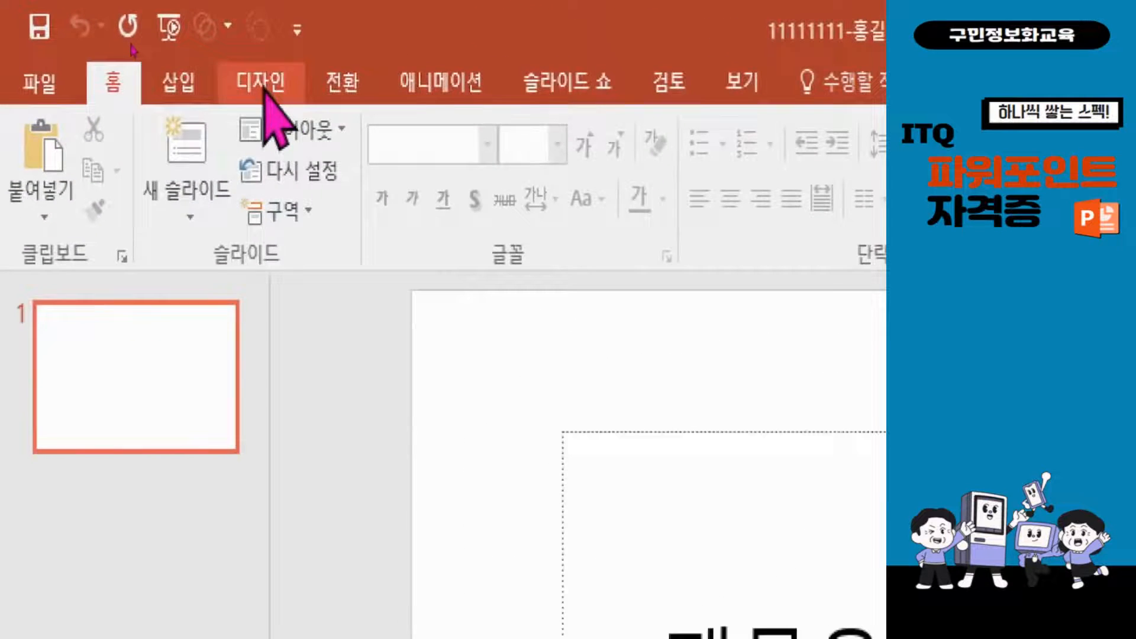
Step: Set the slide size to A4 용지(210x297mm) in landscape orientation and scale the content with 맞춤 확인
left_click(144, 47)
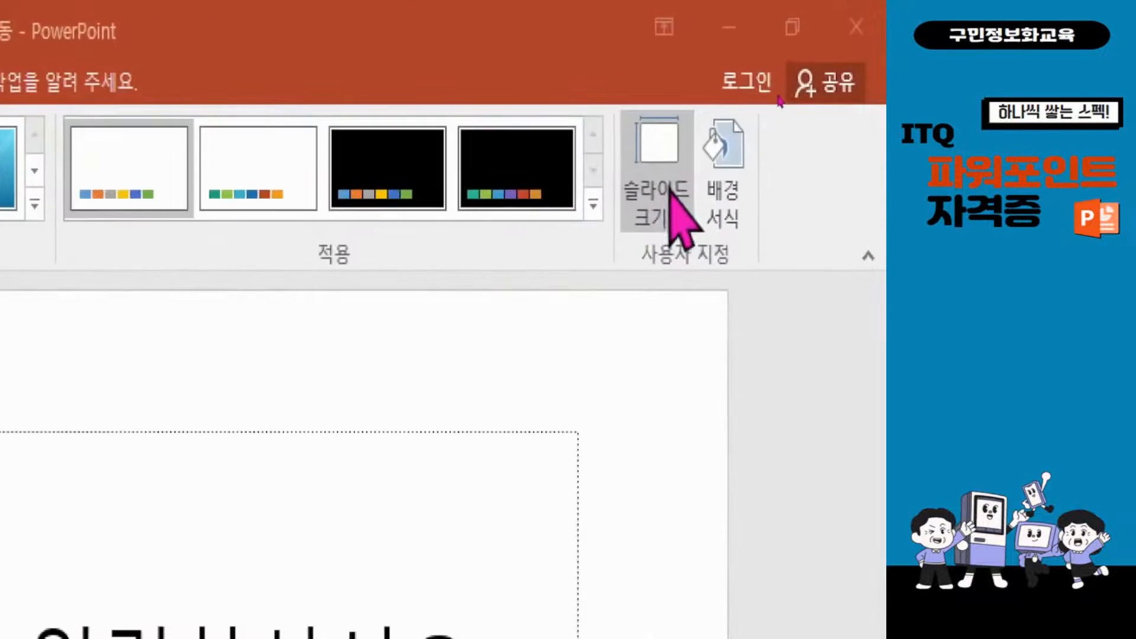
left_click(666, 183)
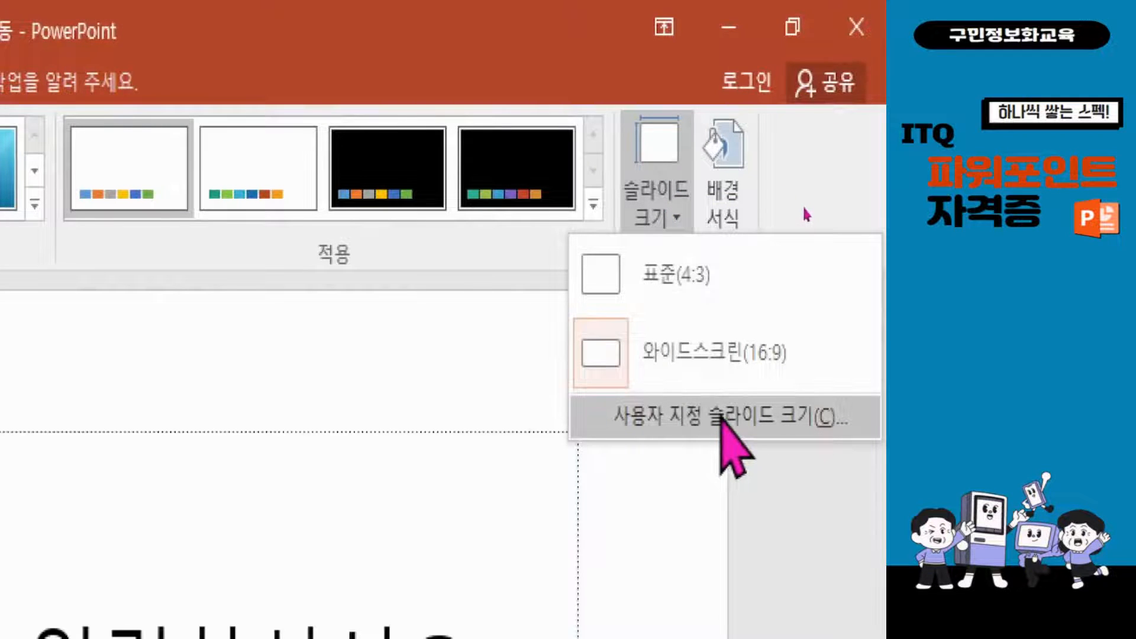
left_click(721, 418)
left_click_drag(123, 401, 639, 111)
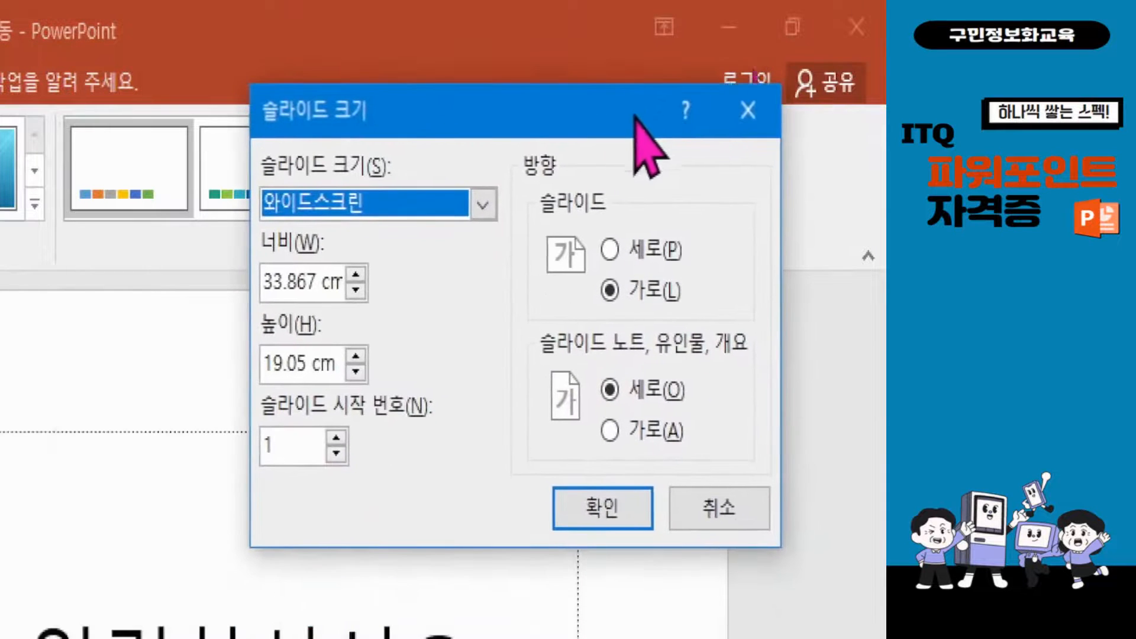
left_click(483, 206)
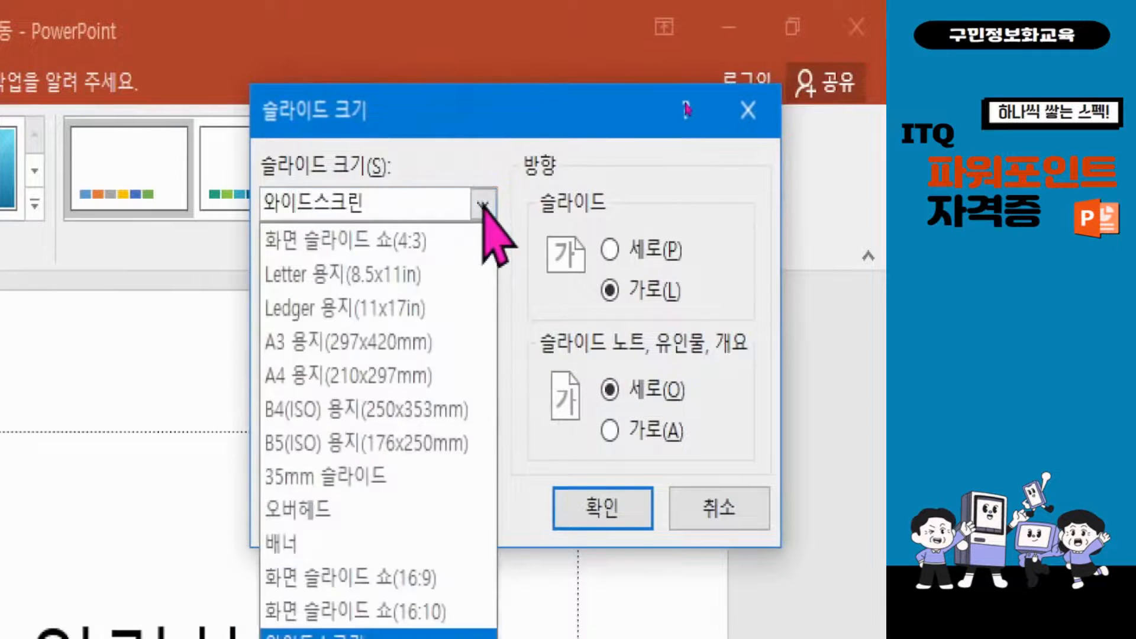
left_click(396, 377)
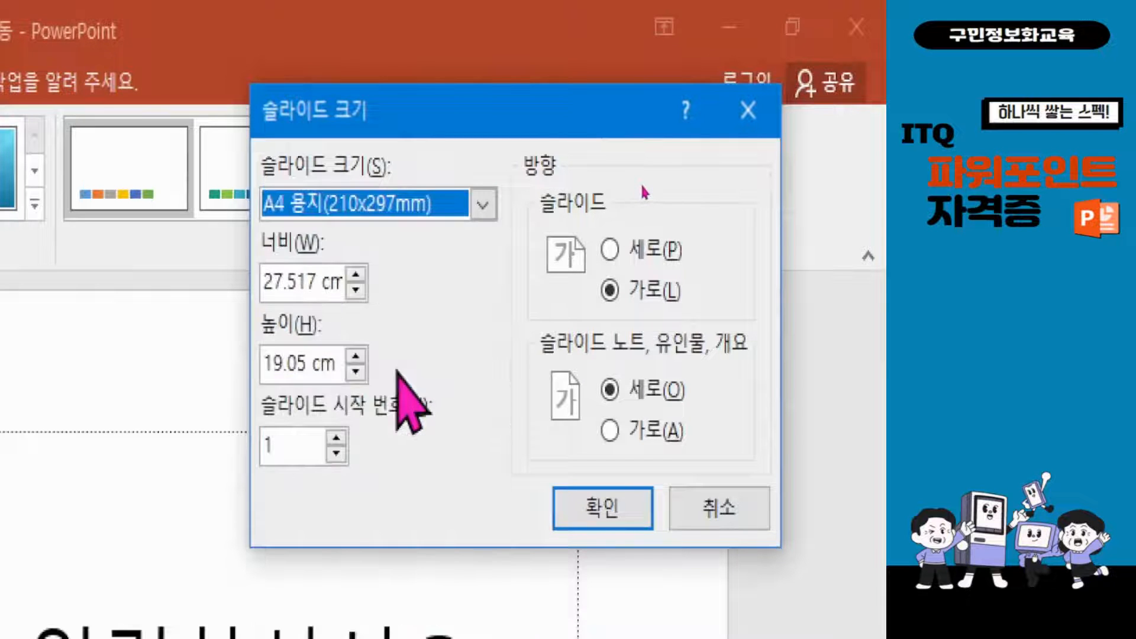
left_click(619, 508)
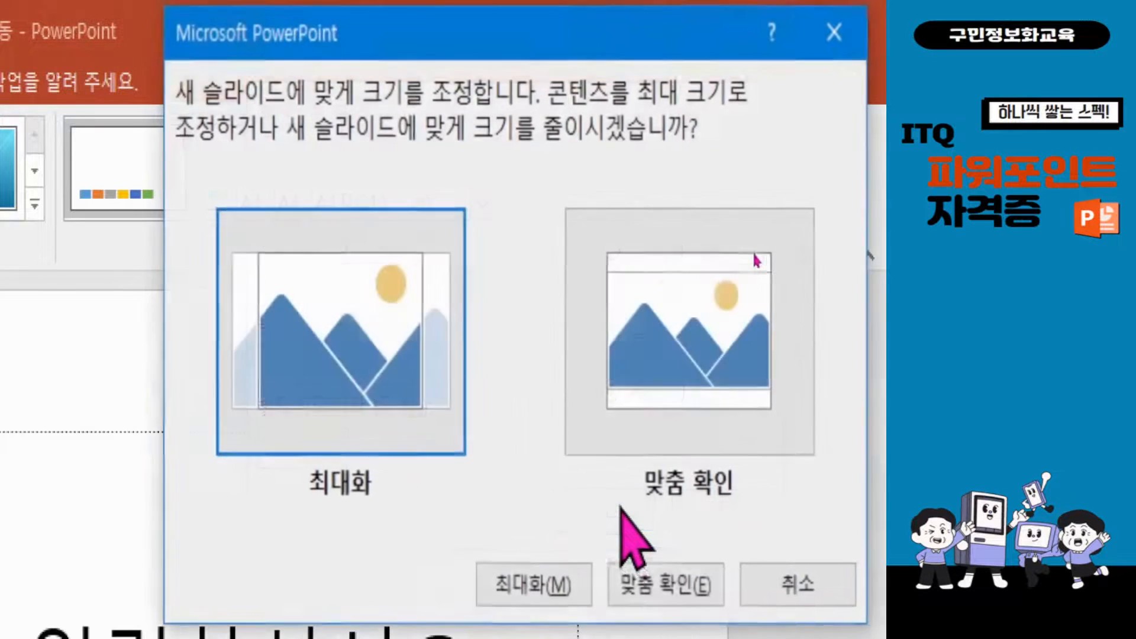
left_click(697, 331)
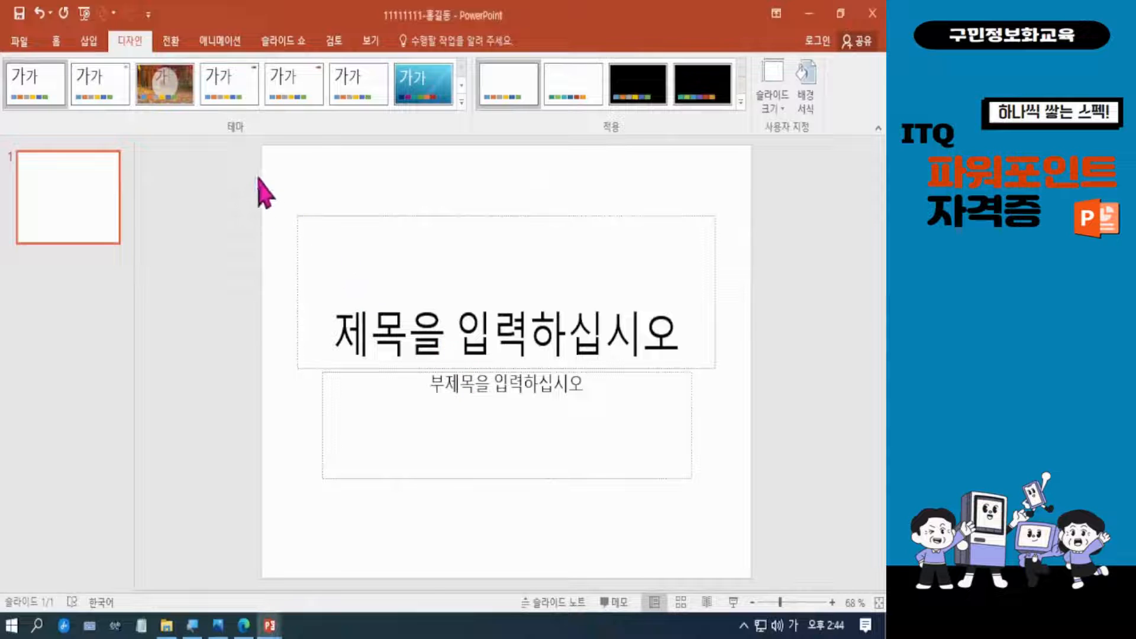
Step: Delete the title and subtitle placeholders from the slide and insert the 로고3 picture from the ITQ Picture folder
left_click_drag(258, 175, 813, 546)
key("Delete")
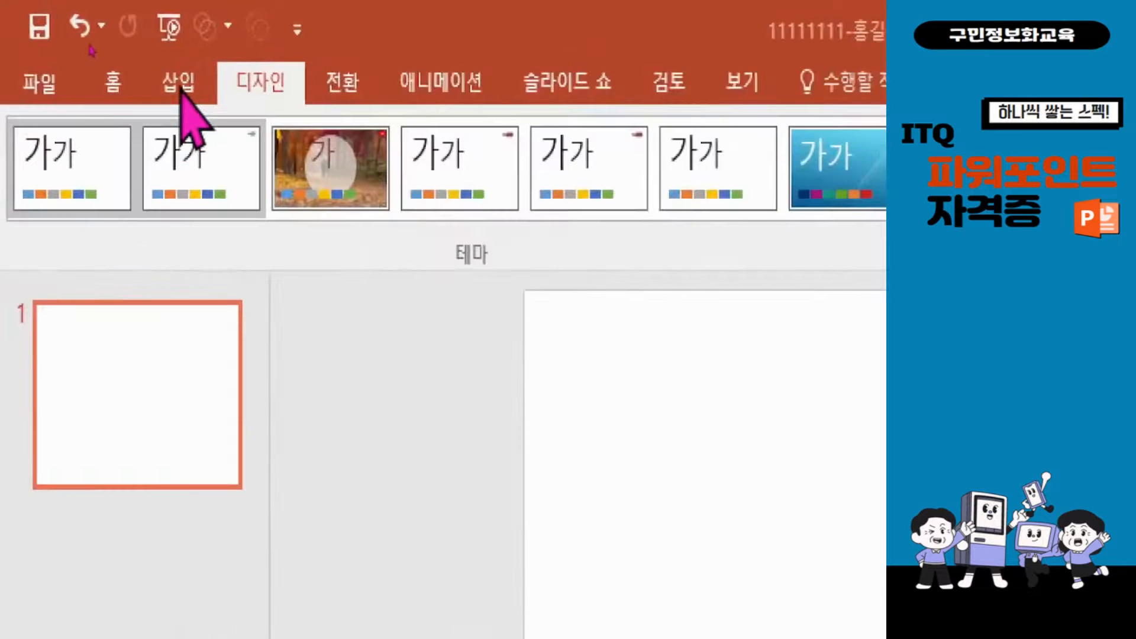
left_click(179, 83)
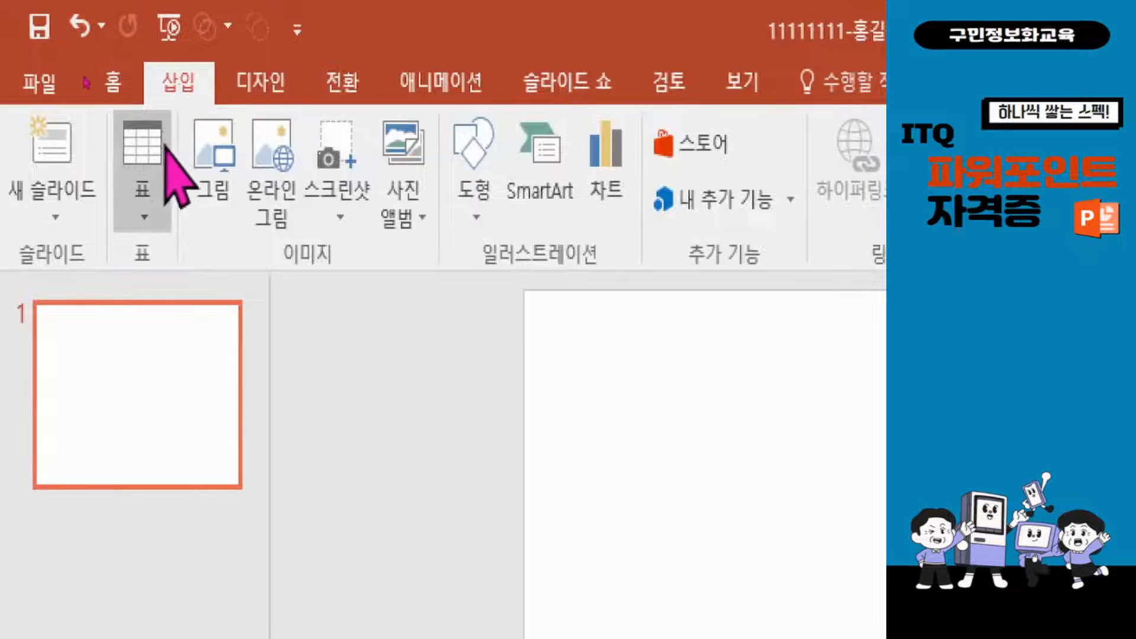
left_click(220, 155)
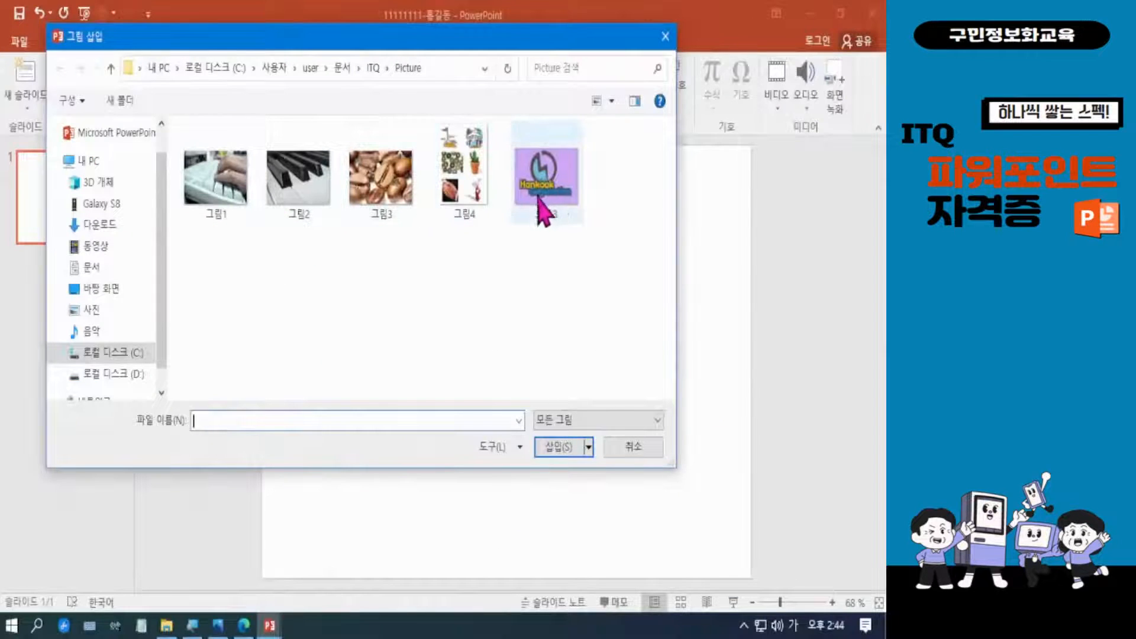
left_click(546, 191)
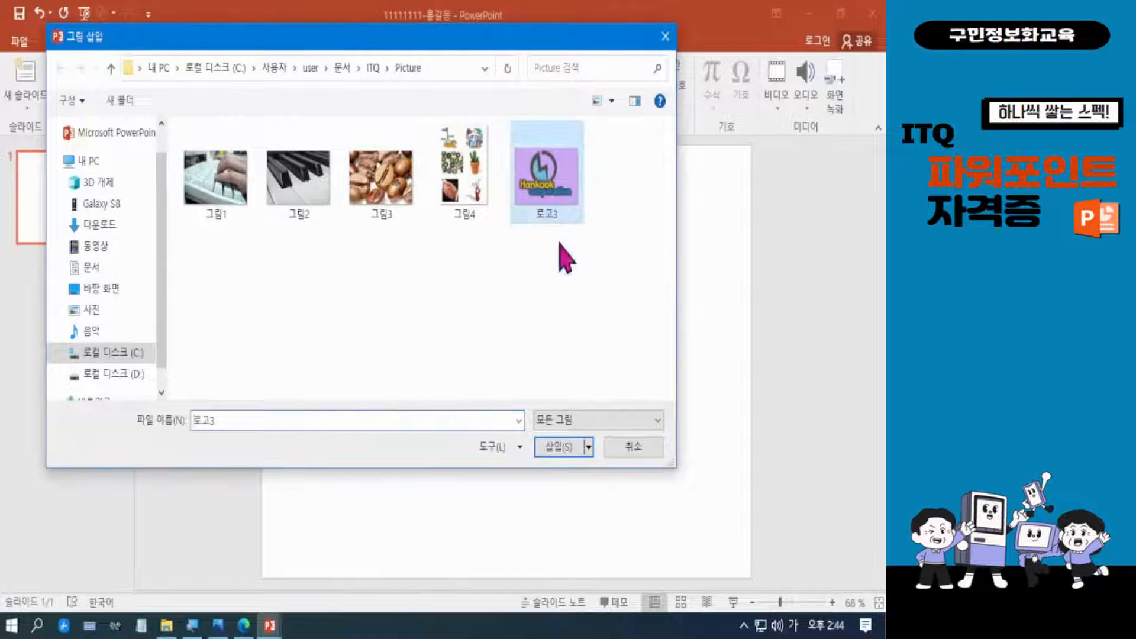
left_click(568, 445)
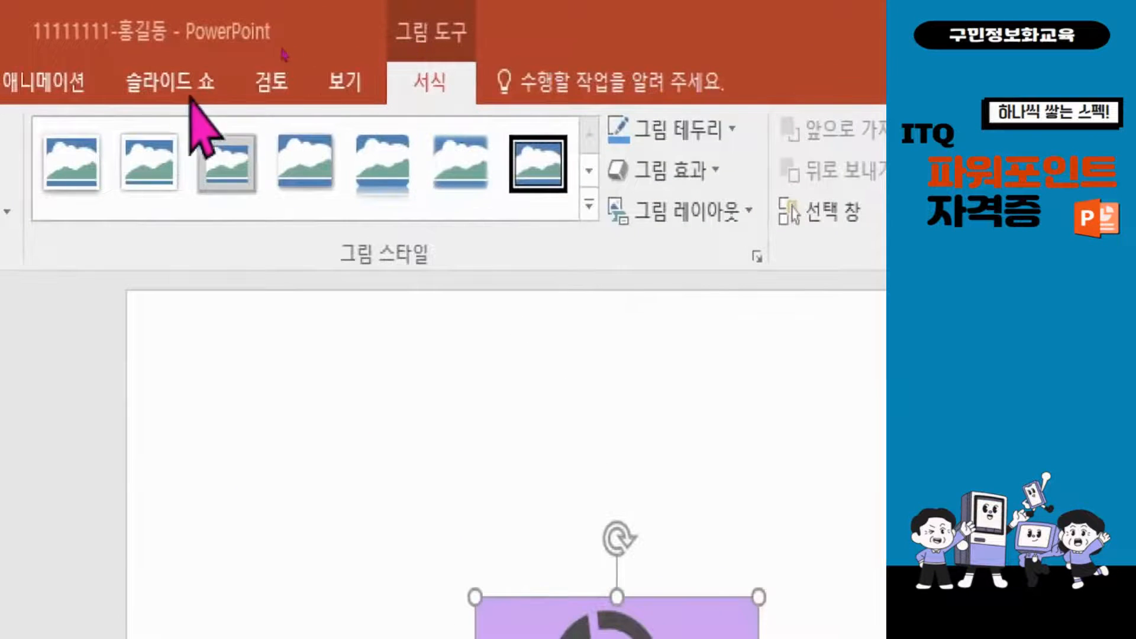
Step: Make the logo picture's light purple background transparent with 투명한 색 설정
left_click(160, 178)
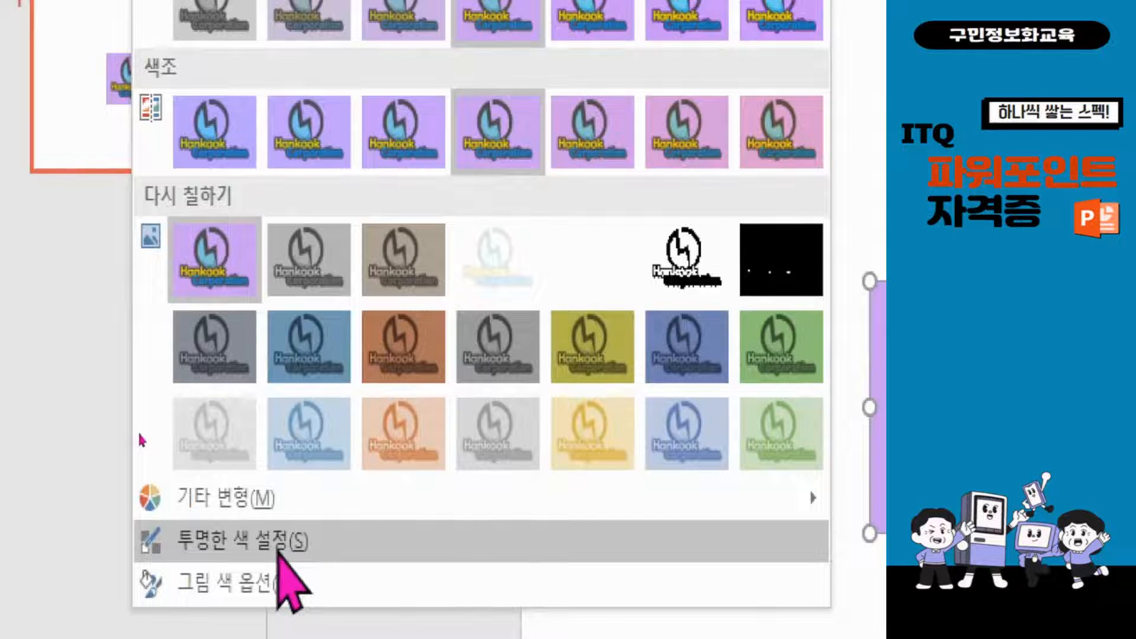
left_click(278, 552)
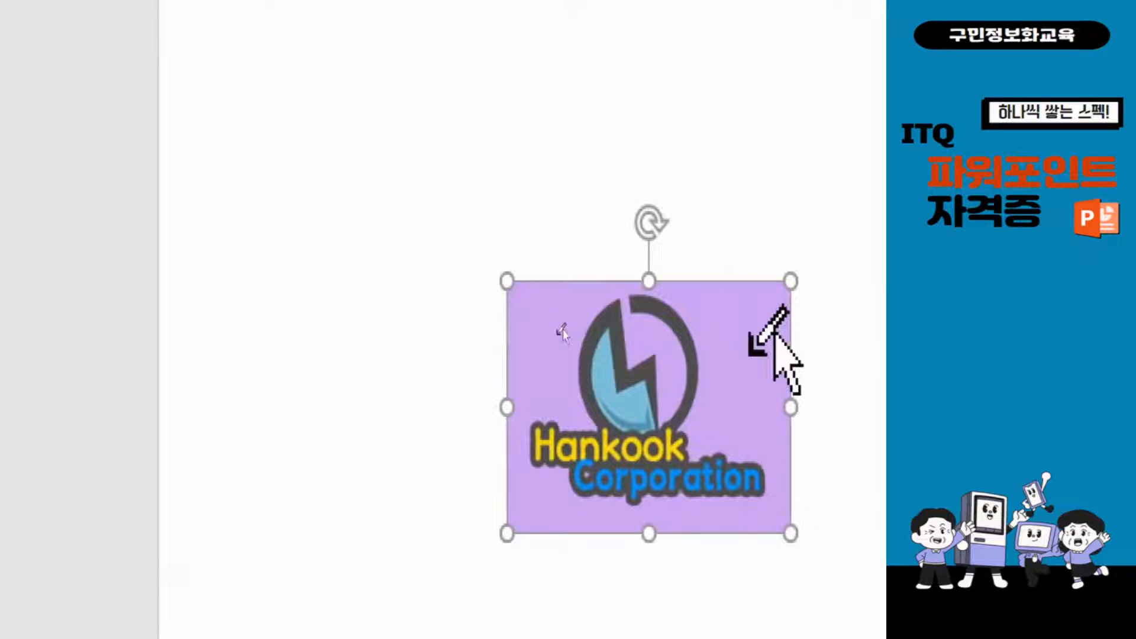
left_click(559, 333)
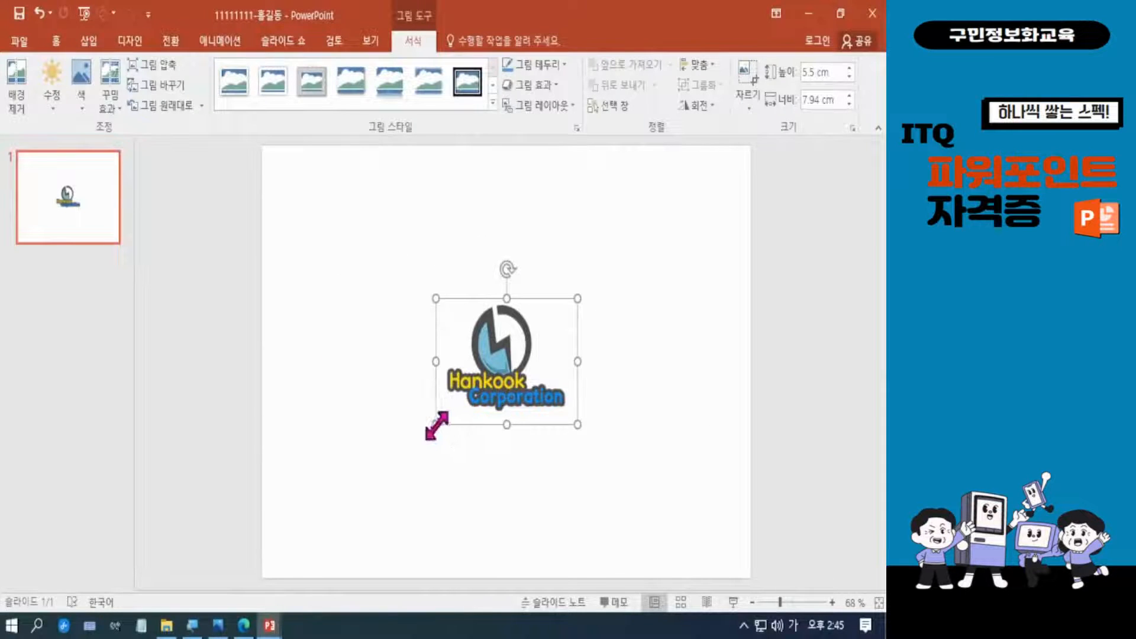
Step: Shrink the logo to about 2.21 × 3.19 cm and position it in the slide's upper-right corner with fine nudges
left_click_drag(436, 425, 718, 176)
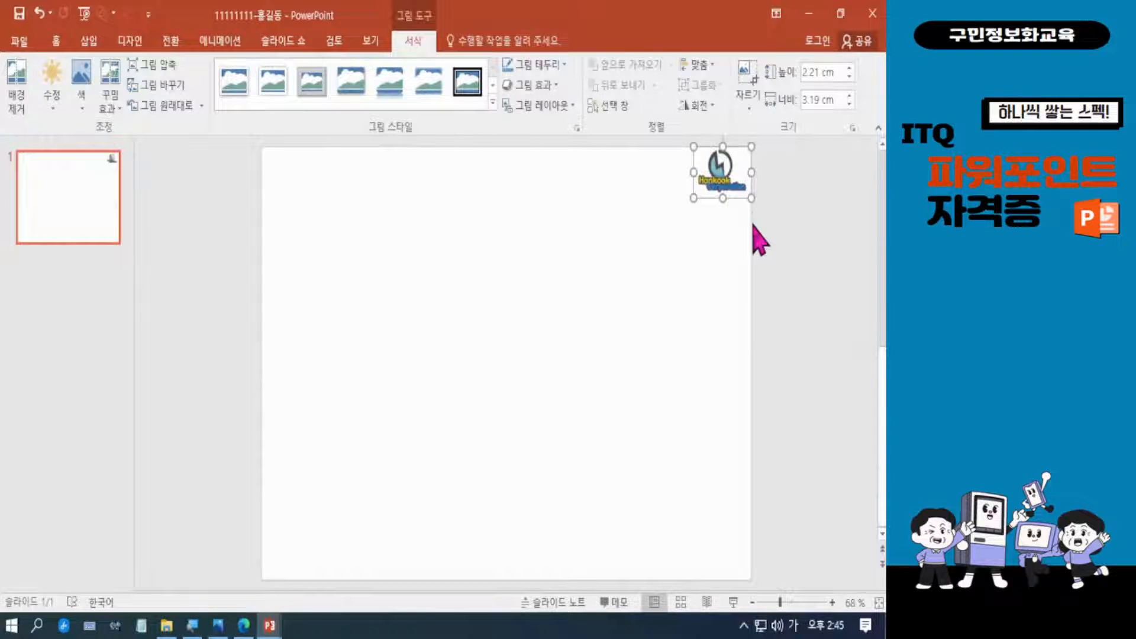
key("ctrl+Left")
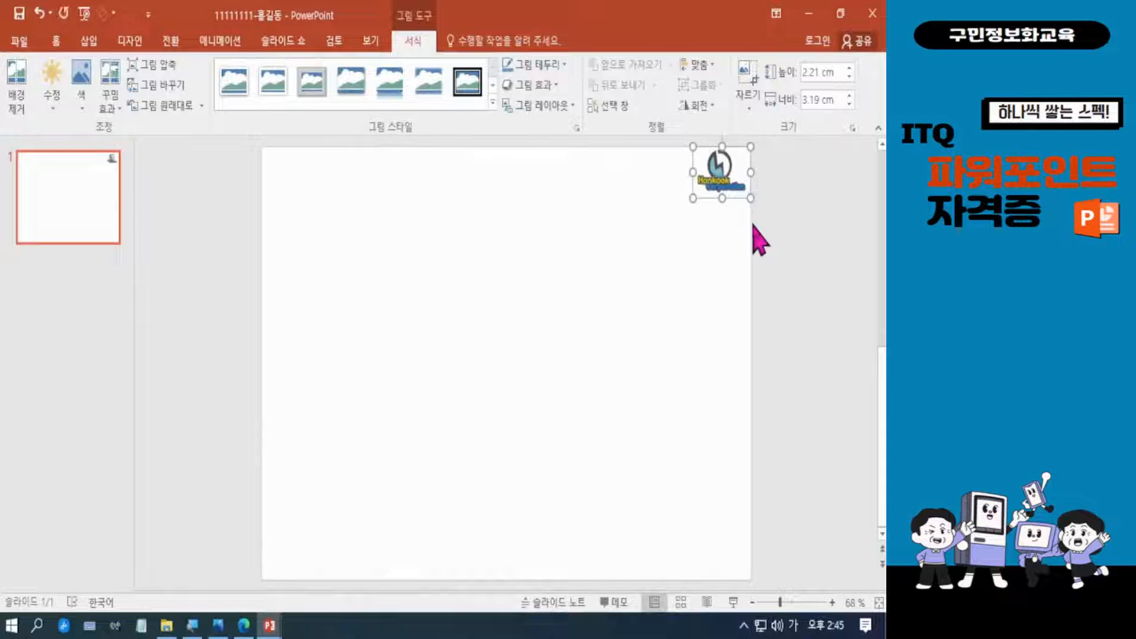
key("ctrl+Down")
key("ctrl+Down")
key("ctrl+Down")
key("ctrl+Down")
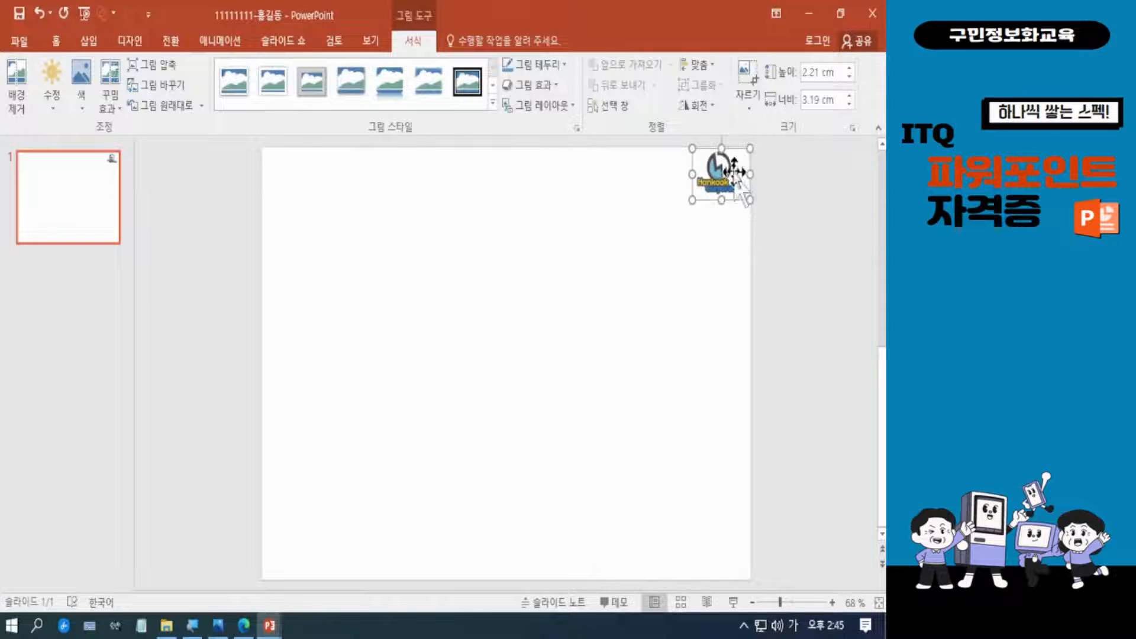
Step: Move the logo to the slide's upper-left corner and nudge it slightly up
left_click_drag(719, 175, 305, 178)
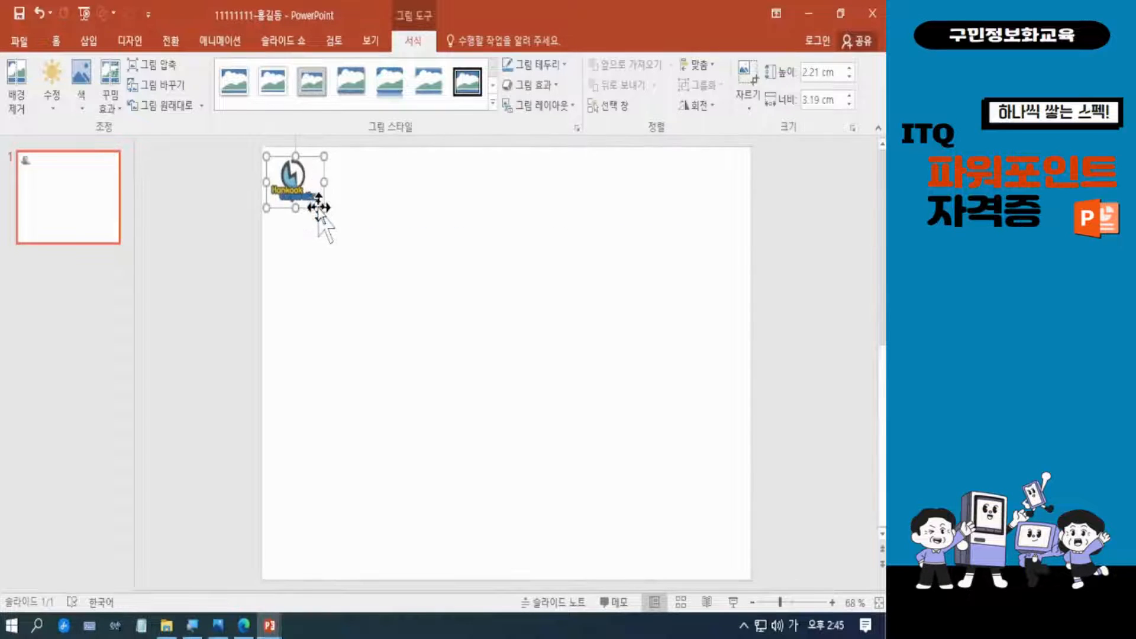
key("Up")
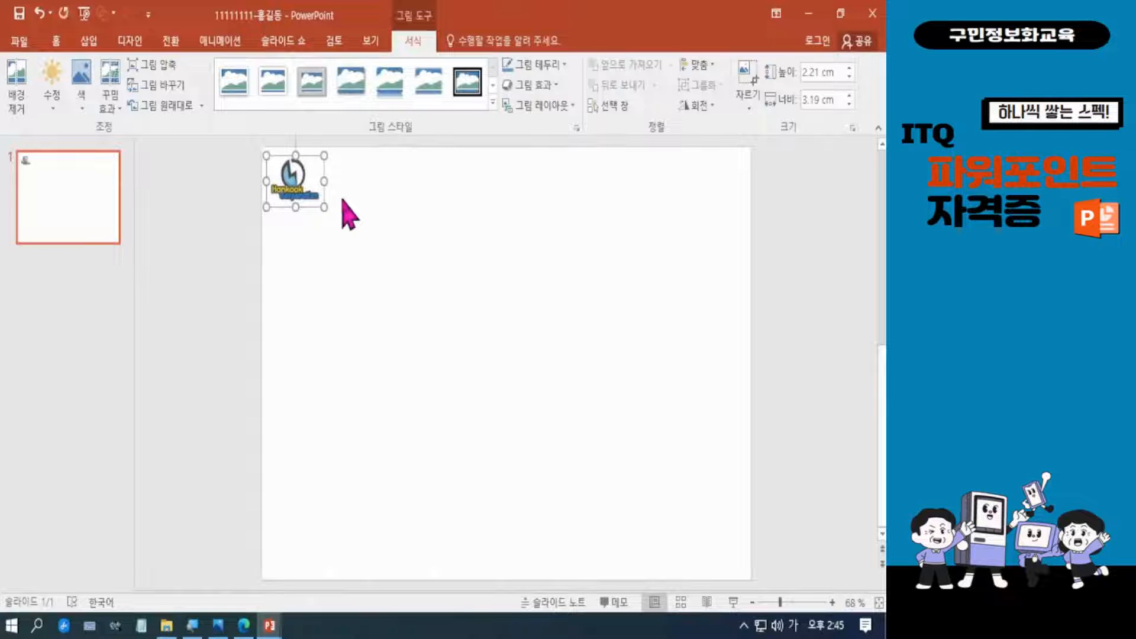
Step: Nudge the logo flush into the slide's upper-left corner and deselect it
key("Up")
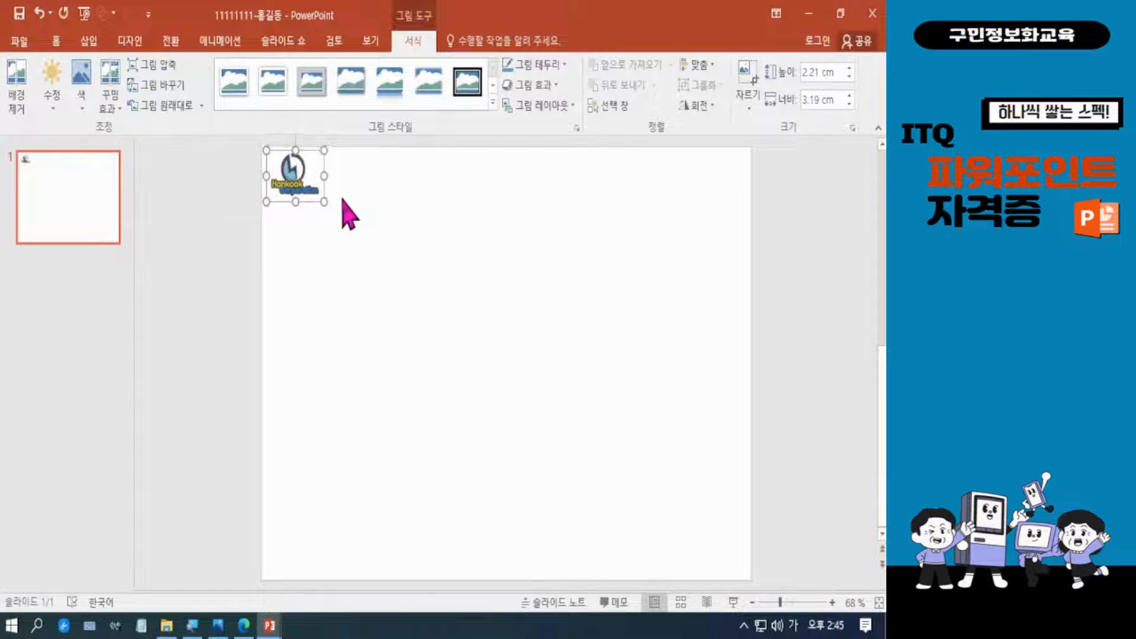
key("Left")
key("Left")
key("Left")
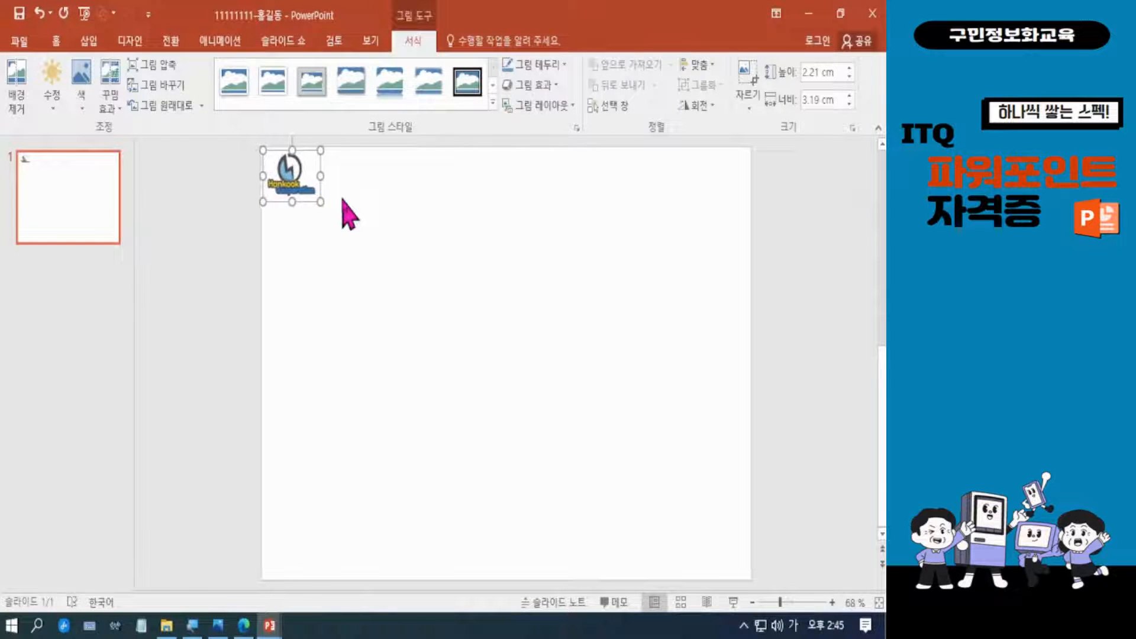
key("Left")
key("Up")
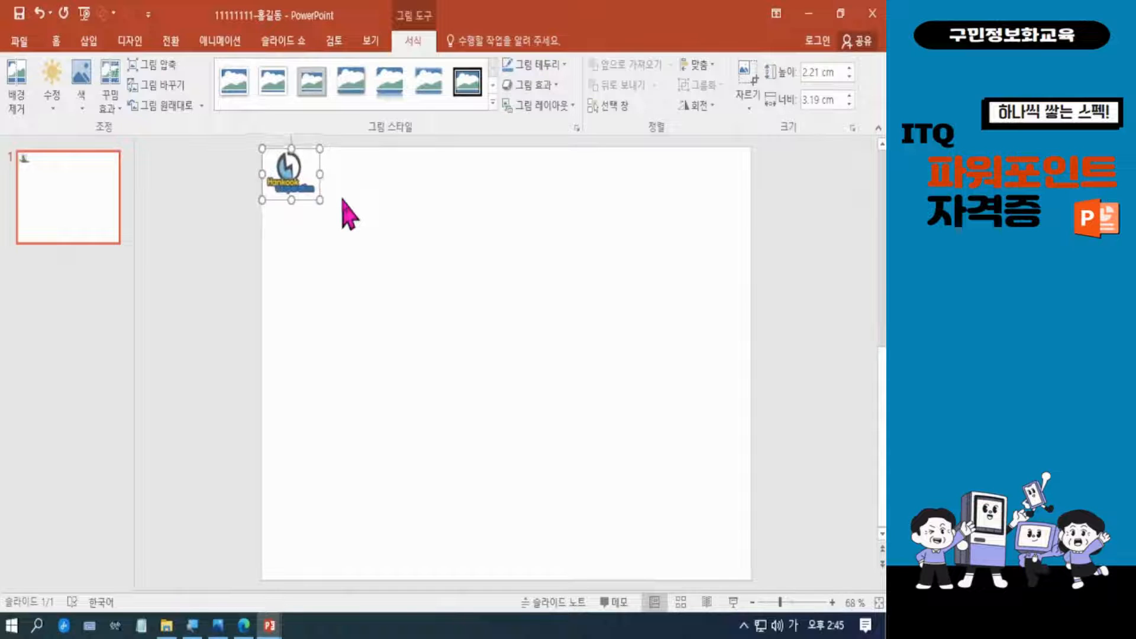
key("Down")
key("Up")
key("Up")
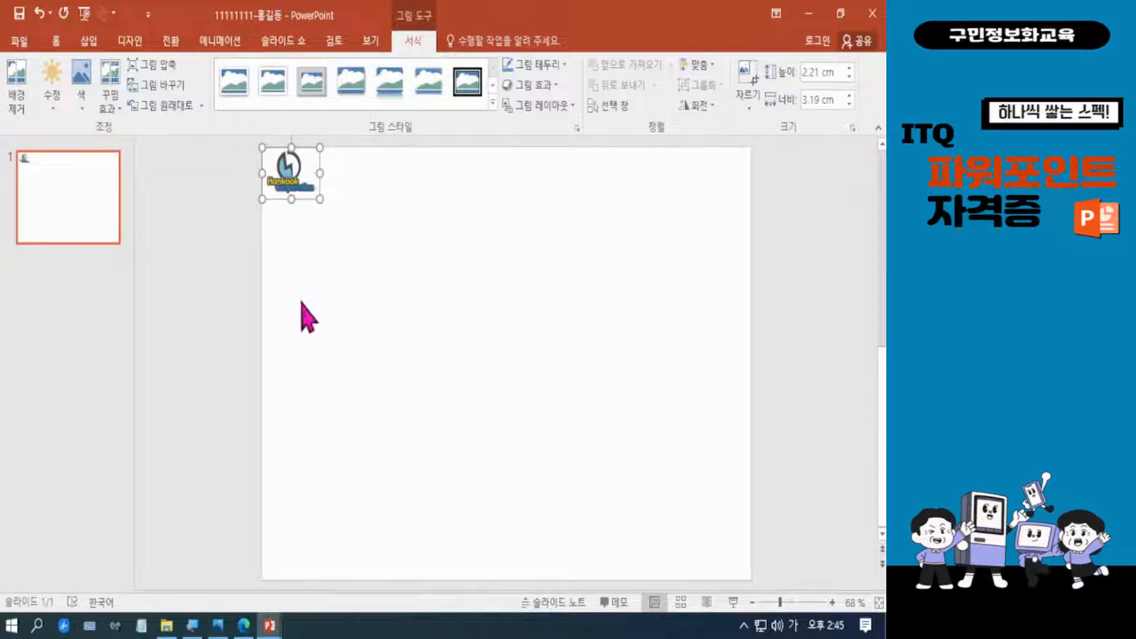
left_click(401, 401)
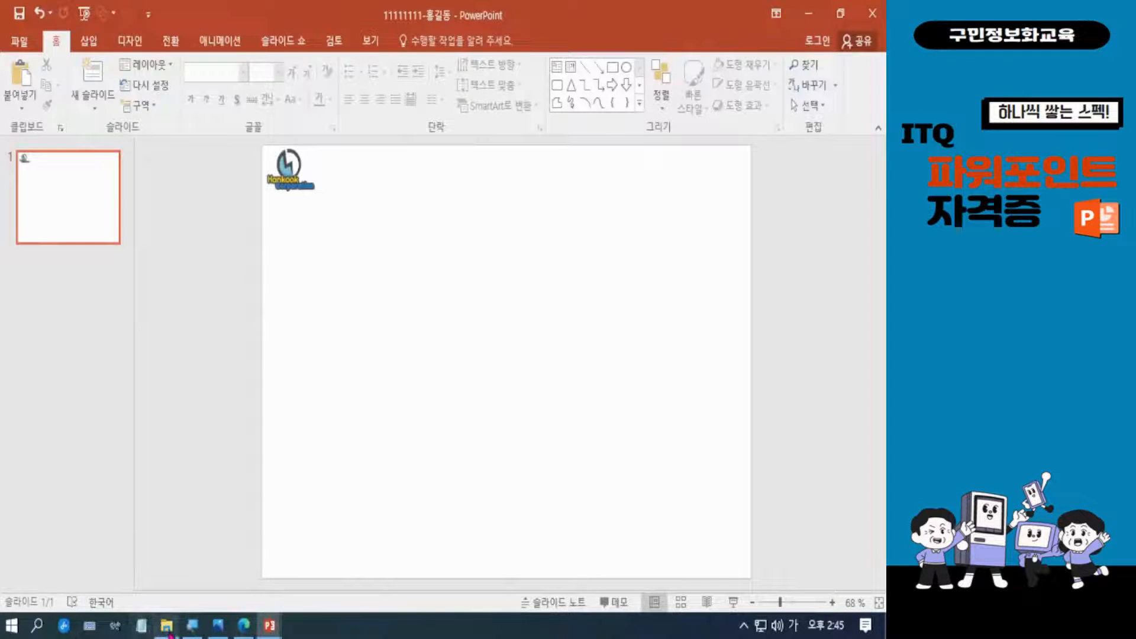
Step: Switch to File Explorer, open the exam PDF 문제2_GP12-11A from the ITQ folder and enlarge its page
mouse_move(169, 635)
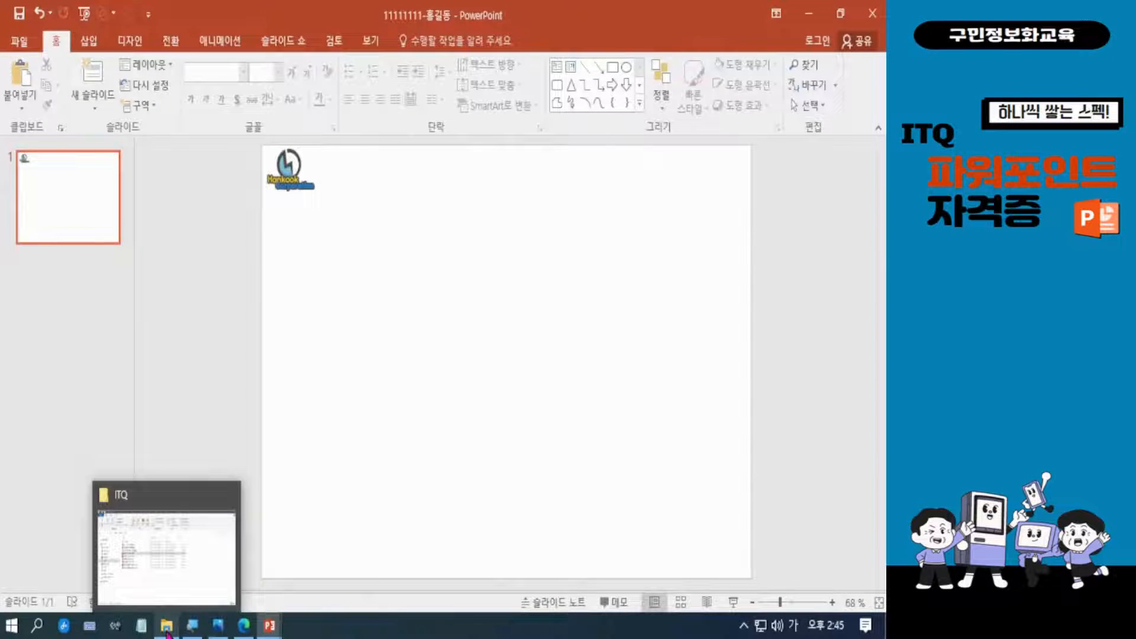
left_click(168, 631)
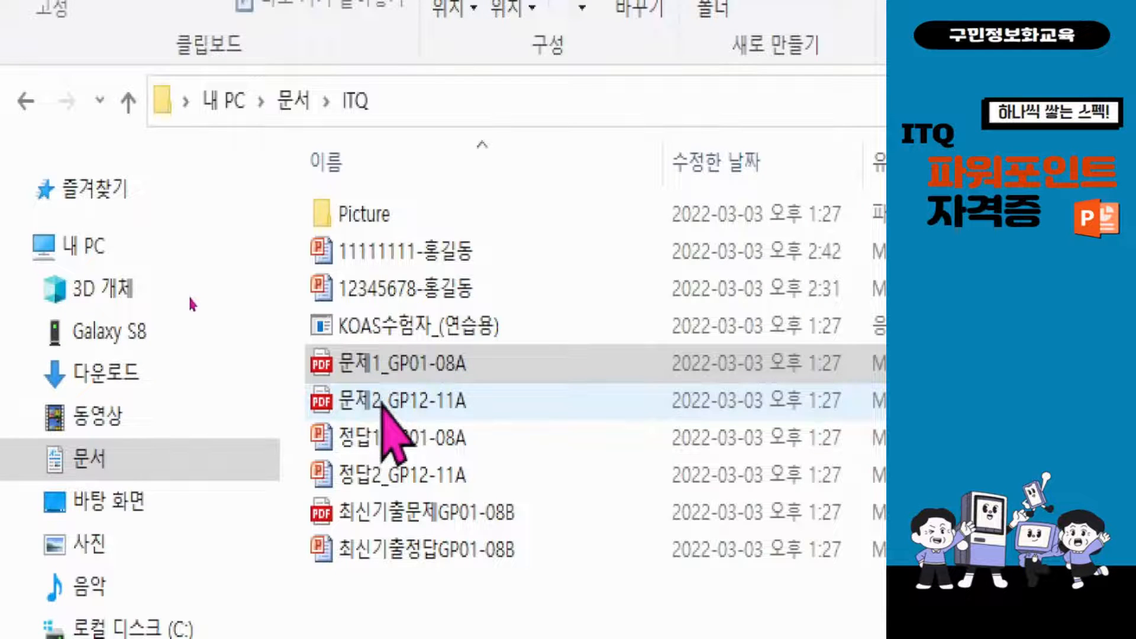
double_click(382, 403)
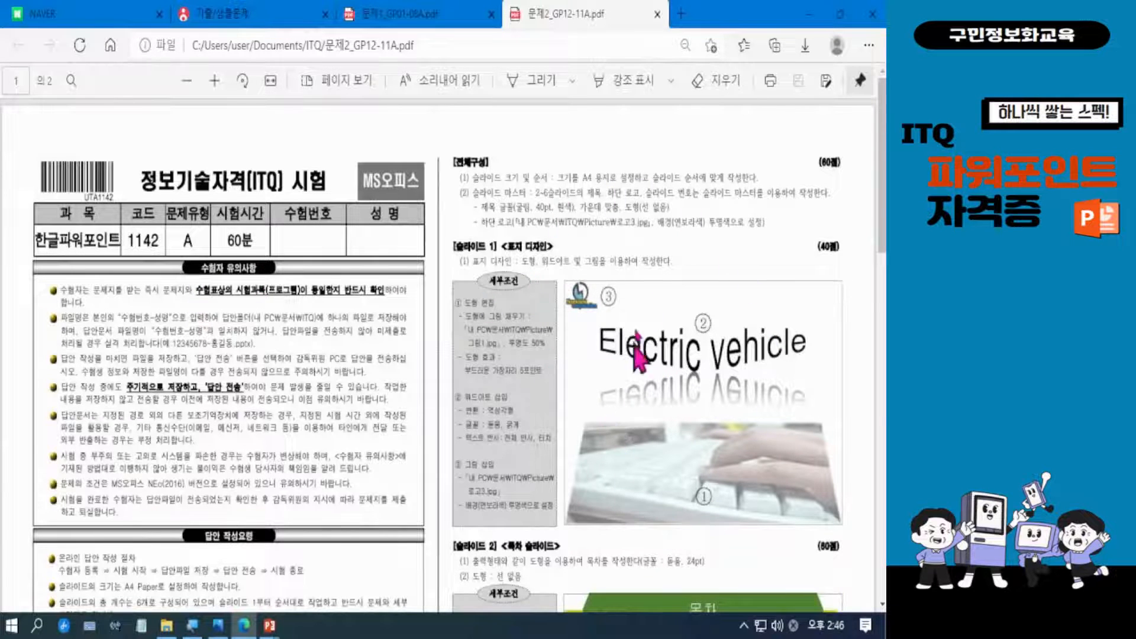
left_click(215, 80)
left_click(214, 80)
left_click(214, 80)
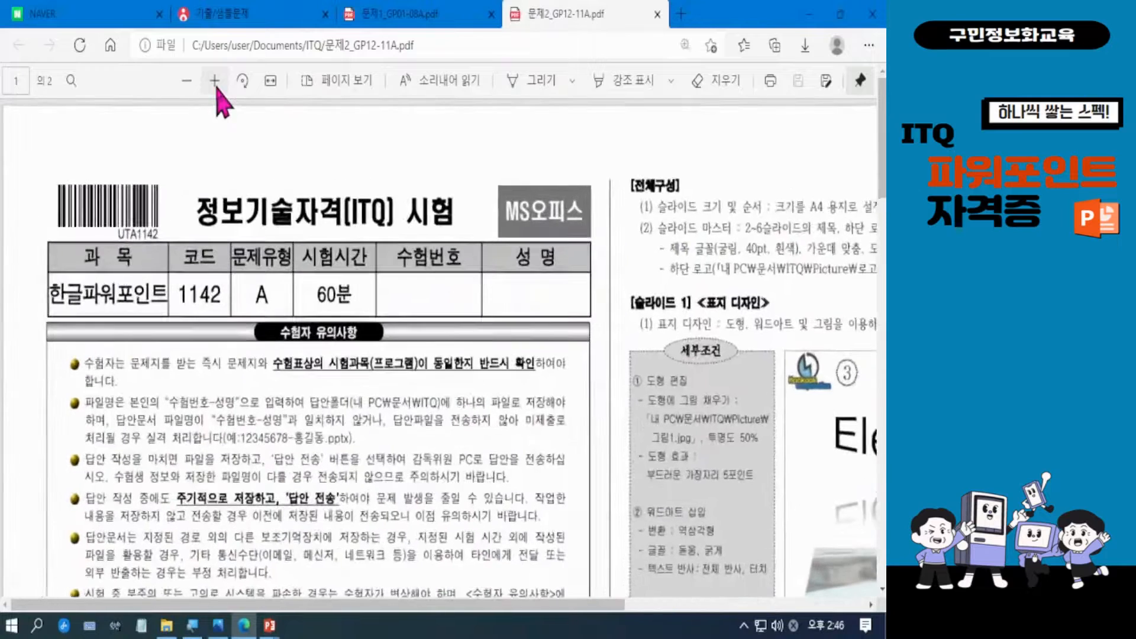
left_click(214, 80)
left_click(214, 80)
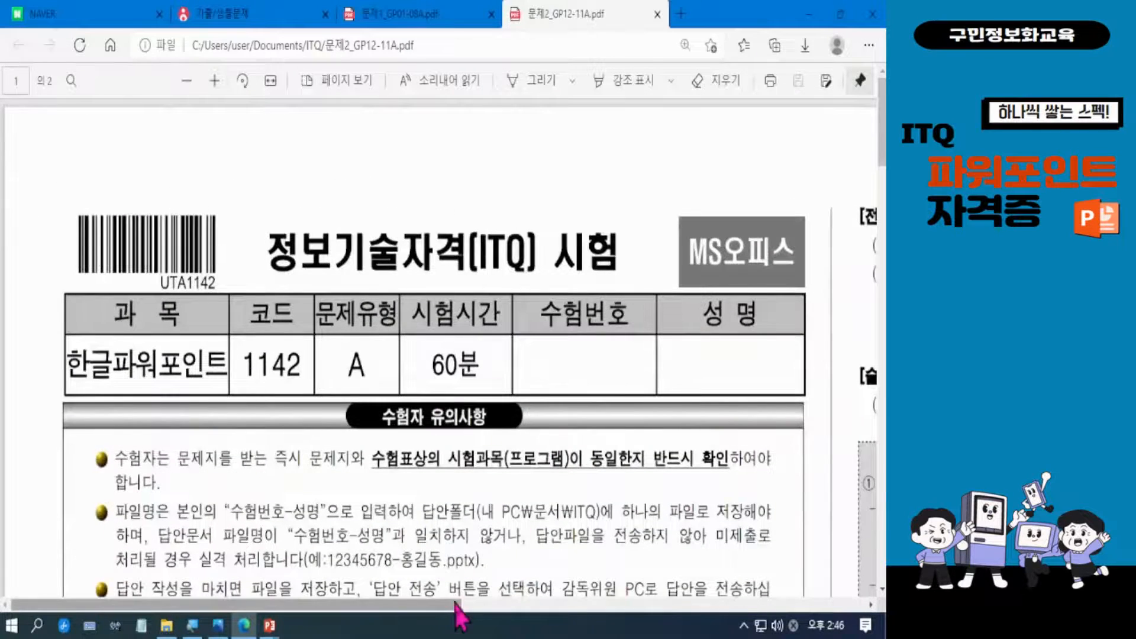
Step: Examine the 전체구성 and slide 1 cover design requirements in the exam PDF, and return to the PowerPoint presentation
left_click_drag(459, 605, 832, 604)
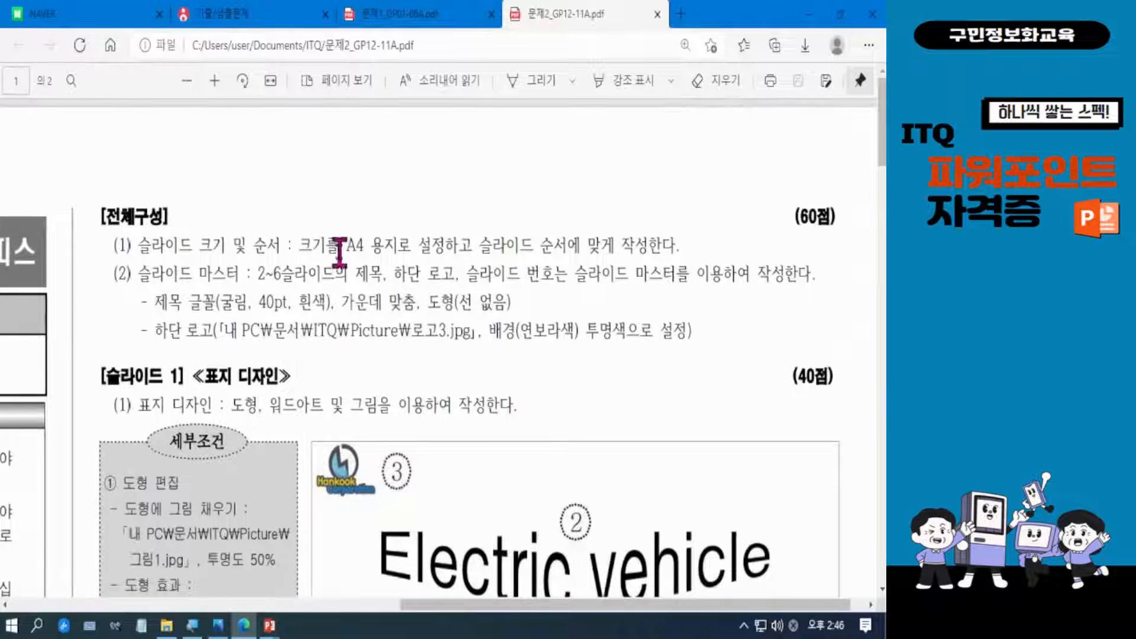
left_click_drag(340, 244, 411, 246)
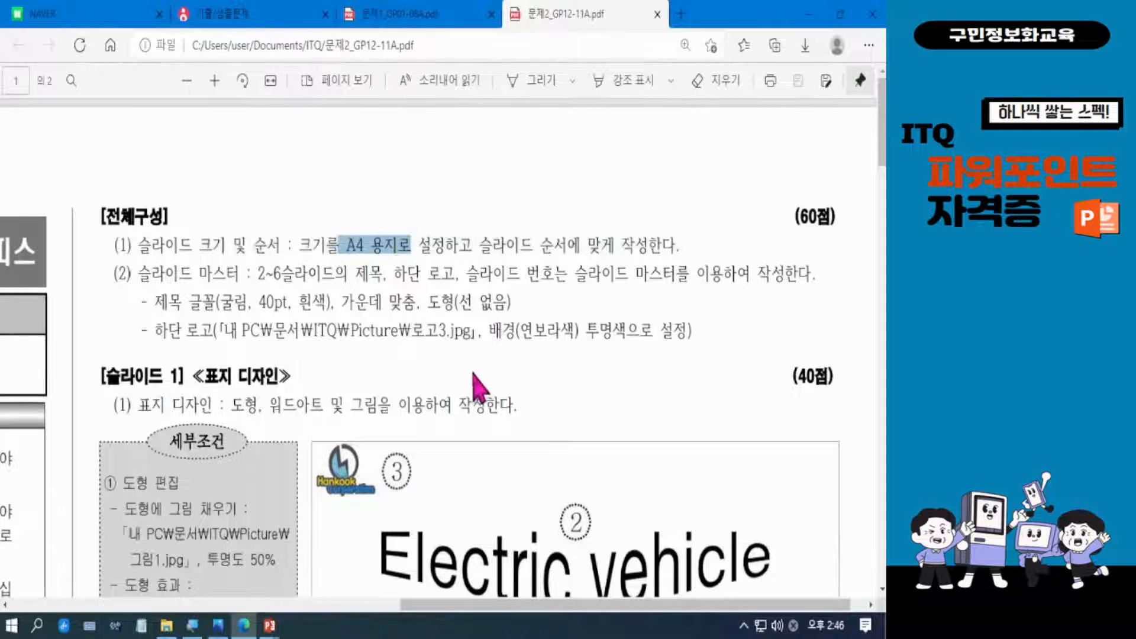
left_click_drag(882, 152, 882, 206)
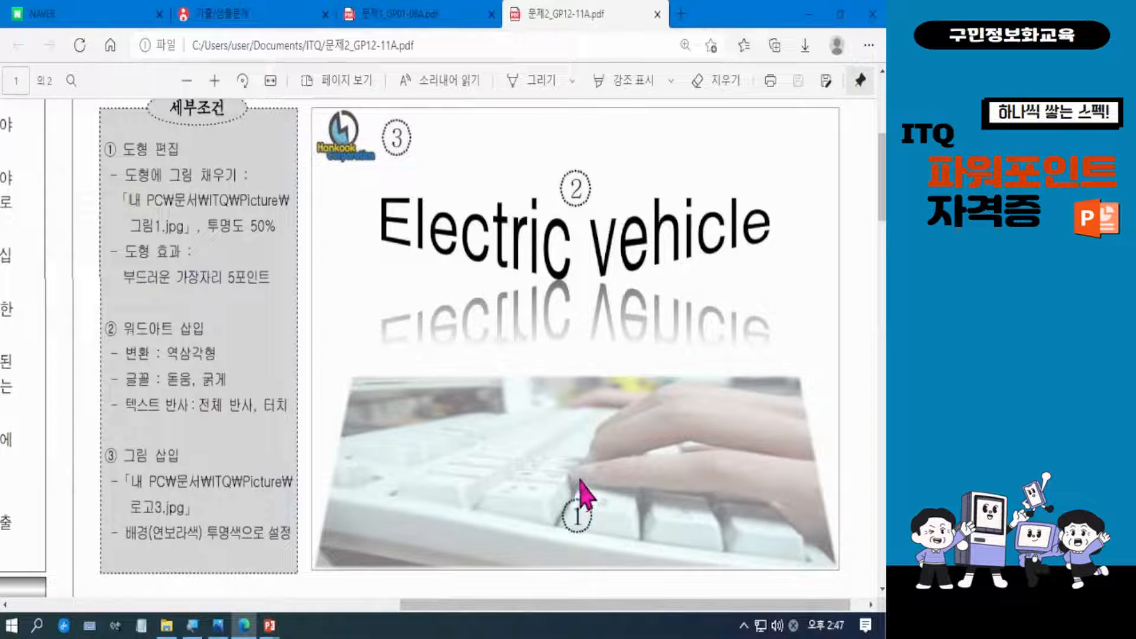
left_click(810, 15)
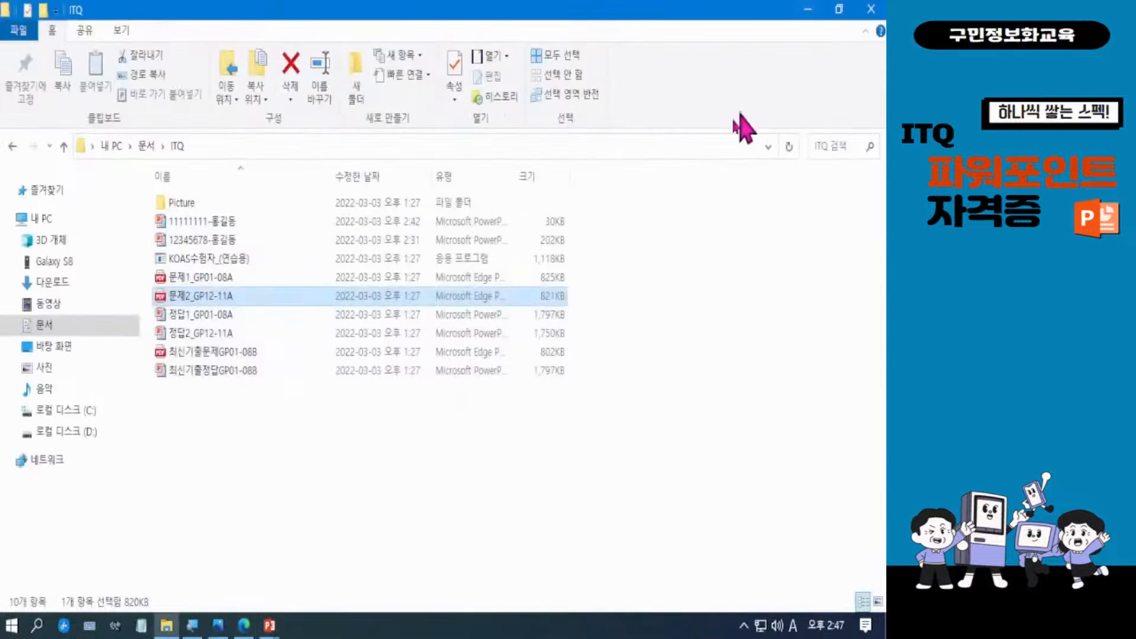
left_click(808, 12)
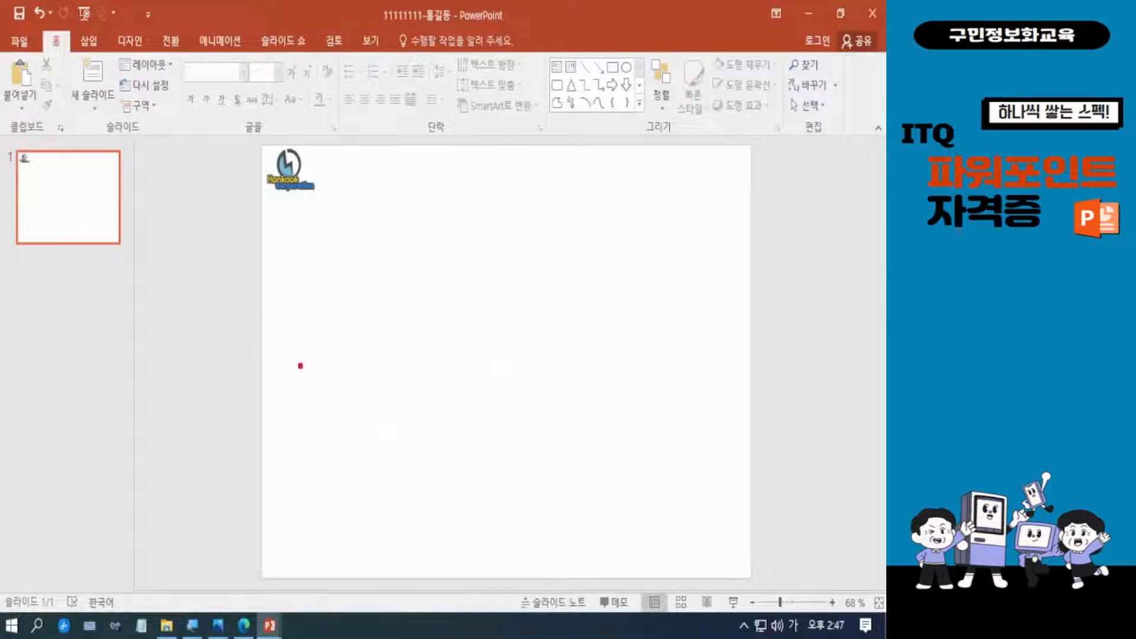
Step: Draw a trapezoid about 8.77 cm high and 27.52 cm wide across the full width of the slide's lower part
left_click_drag(268, 345, 754, 578)
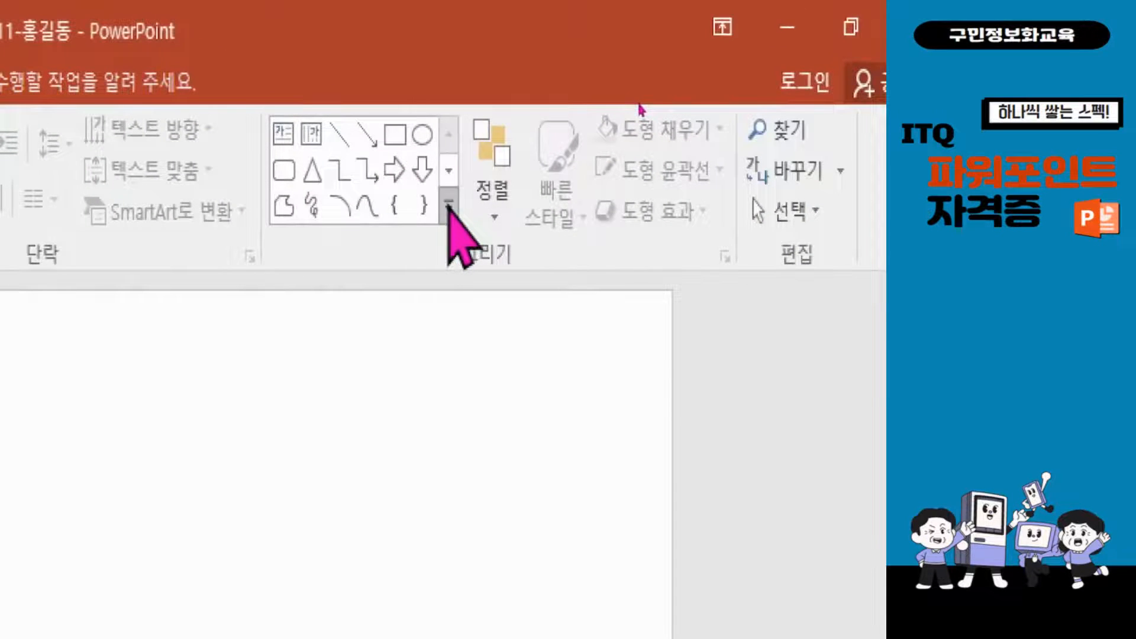
left_click(449, 204)
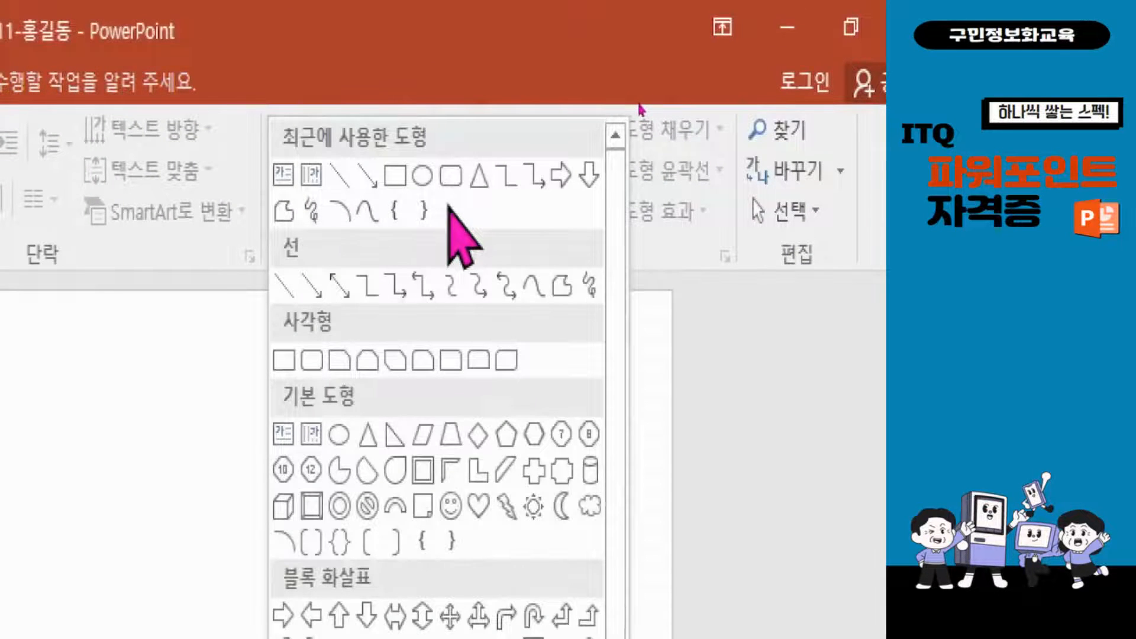
left_click(451, 438)
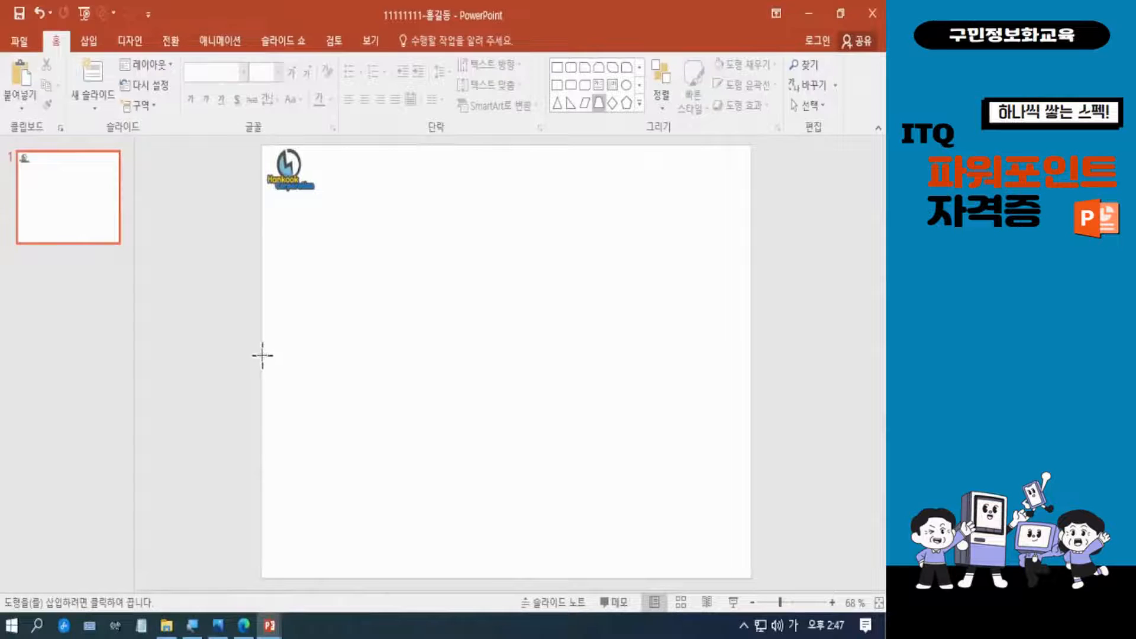
left_click_drag(262, 355, 751, 579)
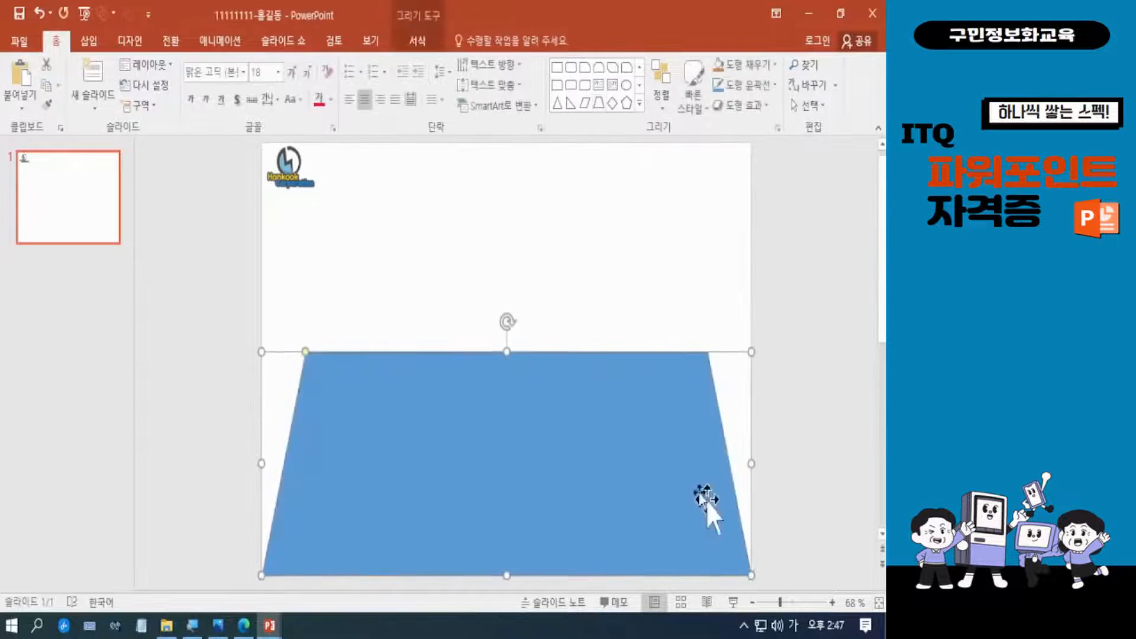
left_click_drag(507, 351, 504, 376)
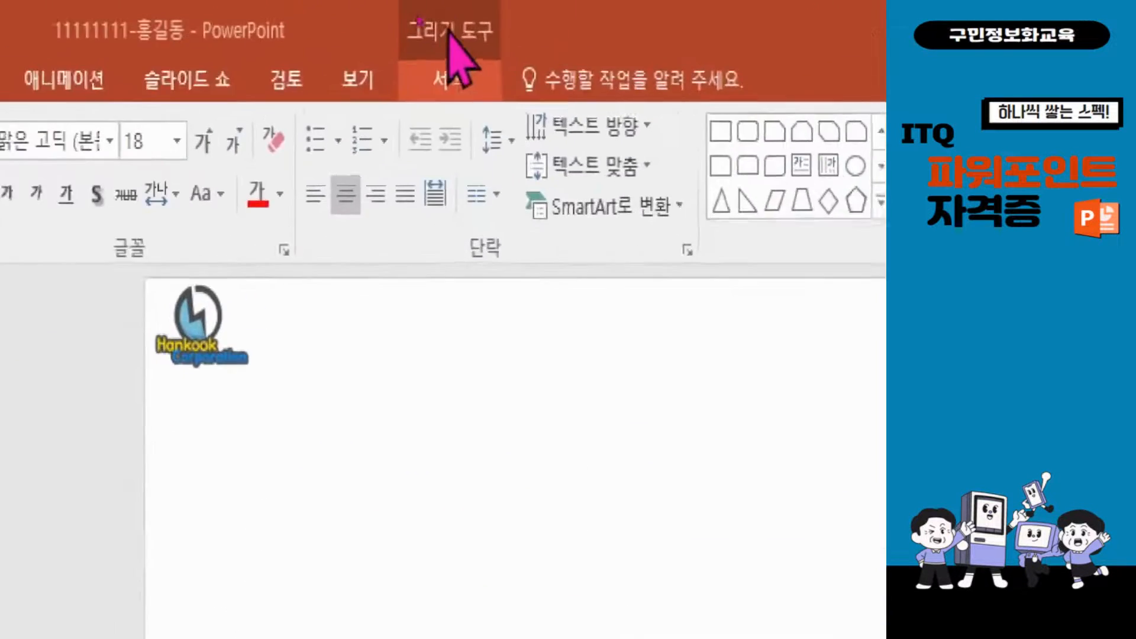
Step: Fill the trapezoid with the 그림1 picture from the ITQ Picture folder
left_click(450, 83)
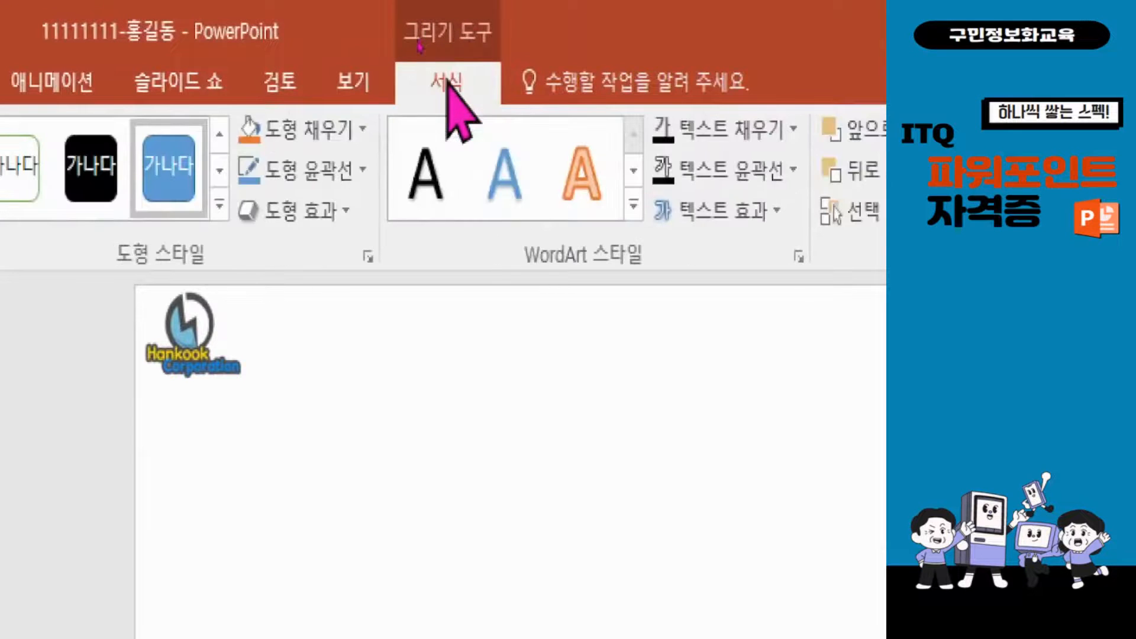
left_click(325, 137)
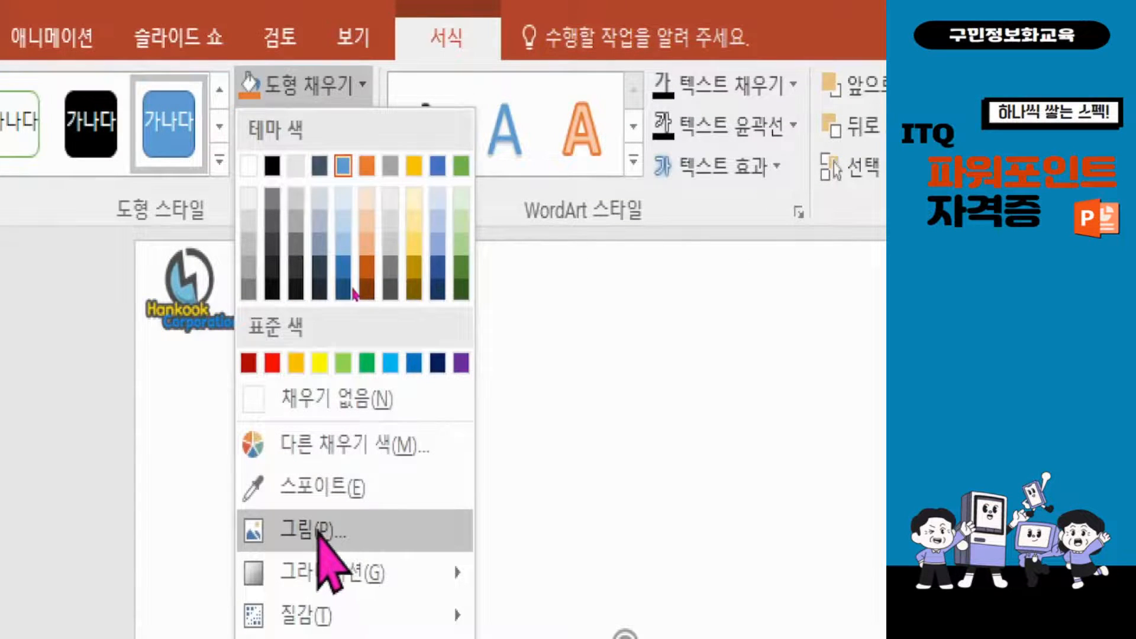
left_click(322, 536)
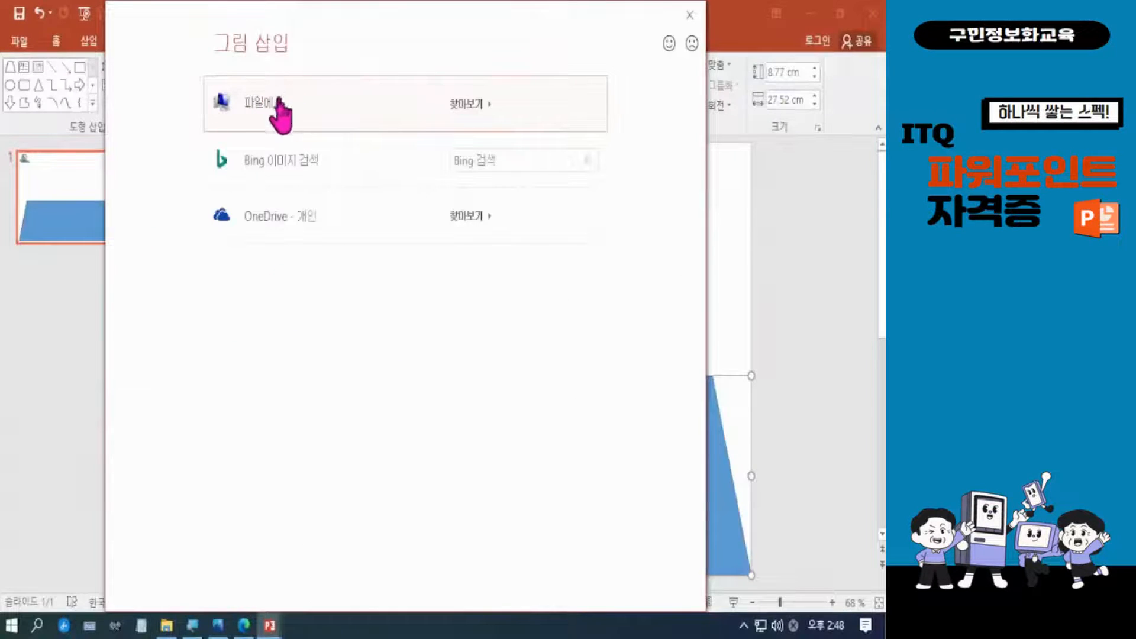
left_click(280, 104)
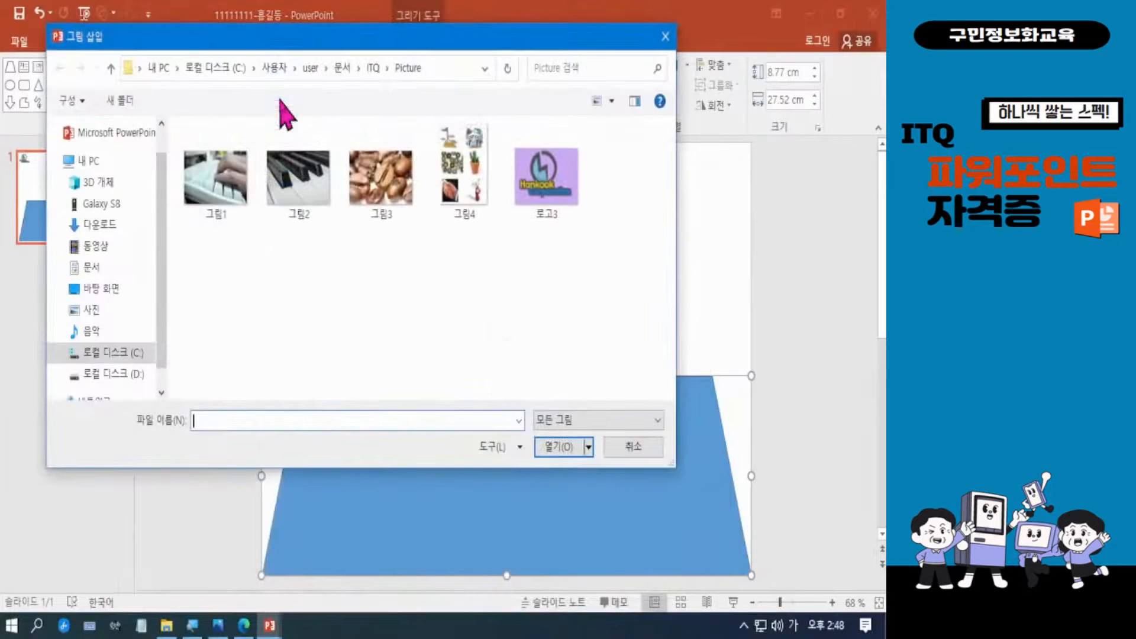
left_click_drag(309, 47, 355, 125)
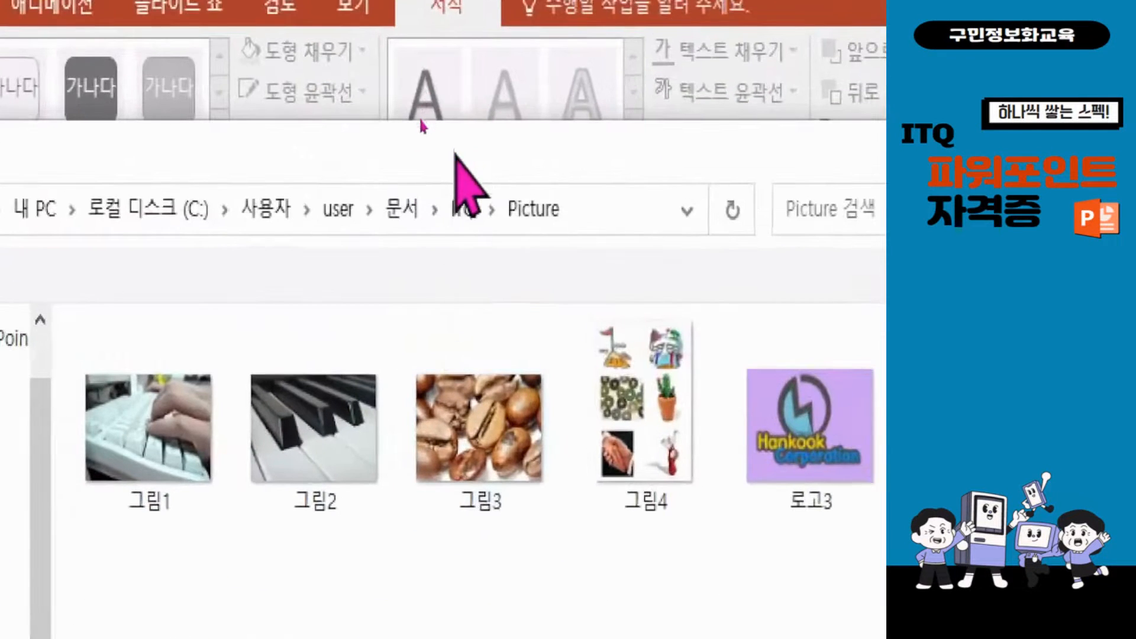
left_click_drag(454, 154, 454, 77)
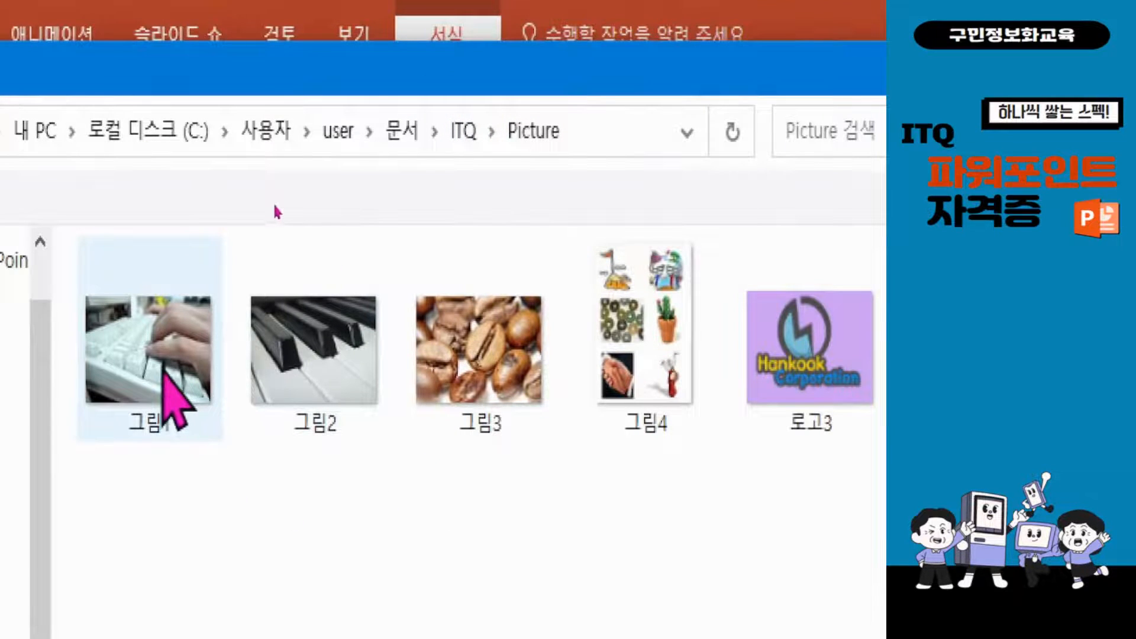
left_click(159, 349)
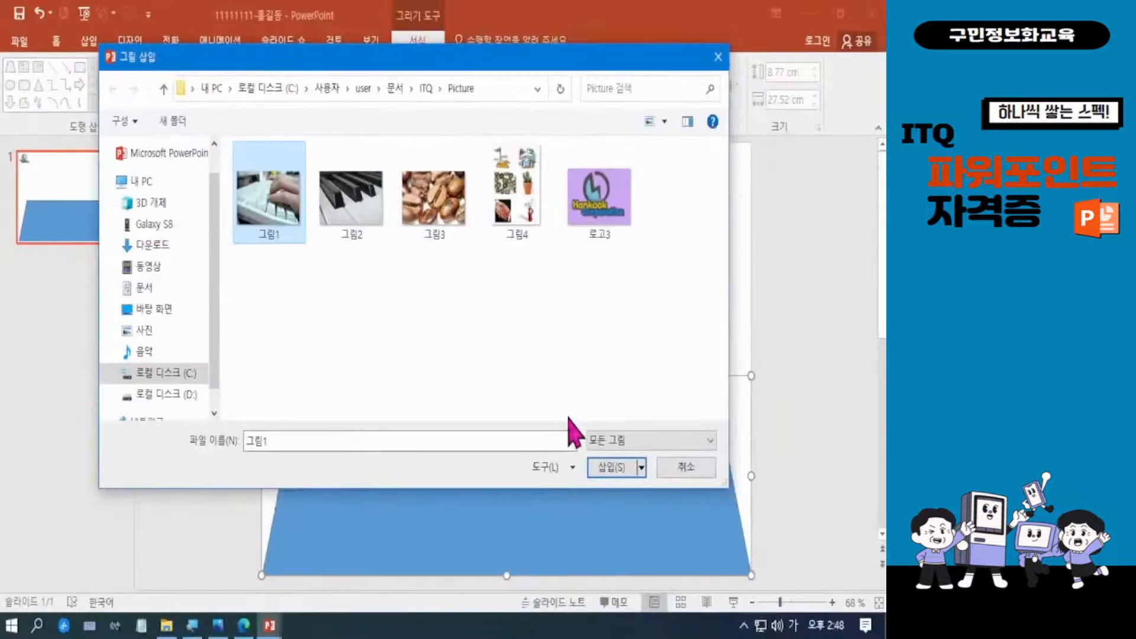
left_click(615, 472)
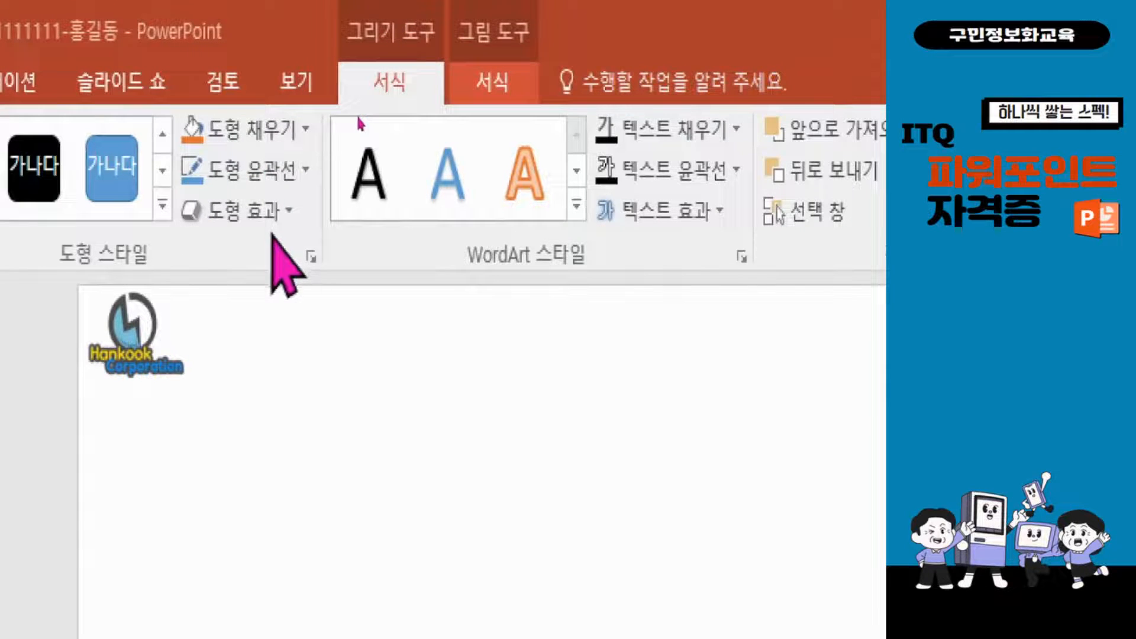
Step: Apply a 5-point soft edge (부드러운 가장자리) effect to the picture-filled trapezoid
left_click(267, 210)
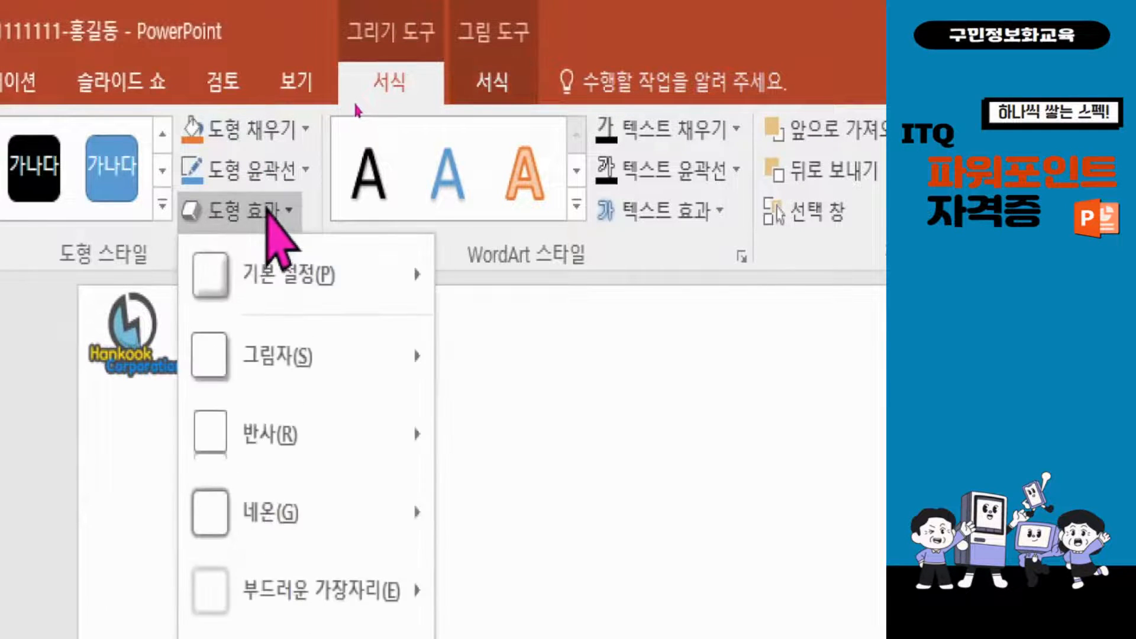
mouse_move(346, 589)
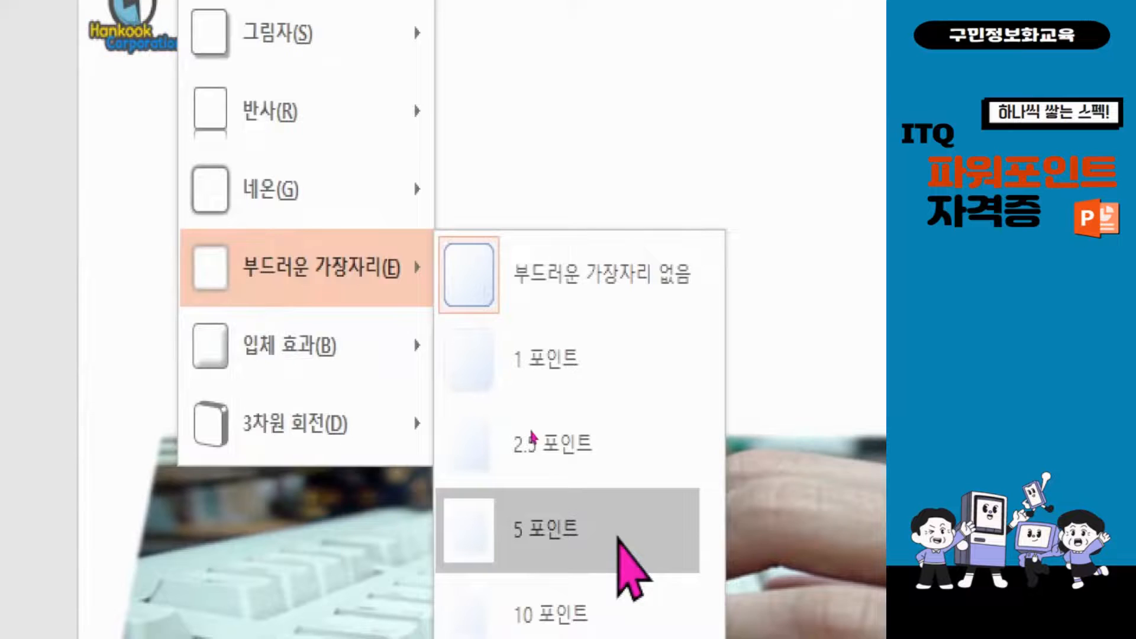
left_click(619, 539)
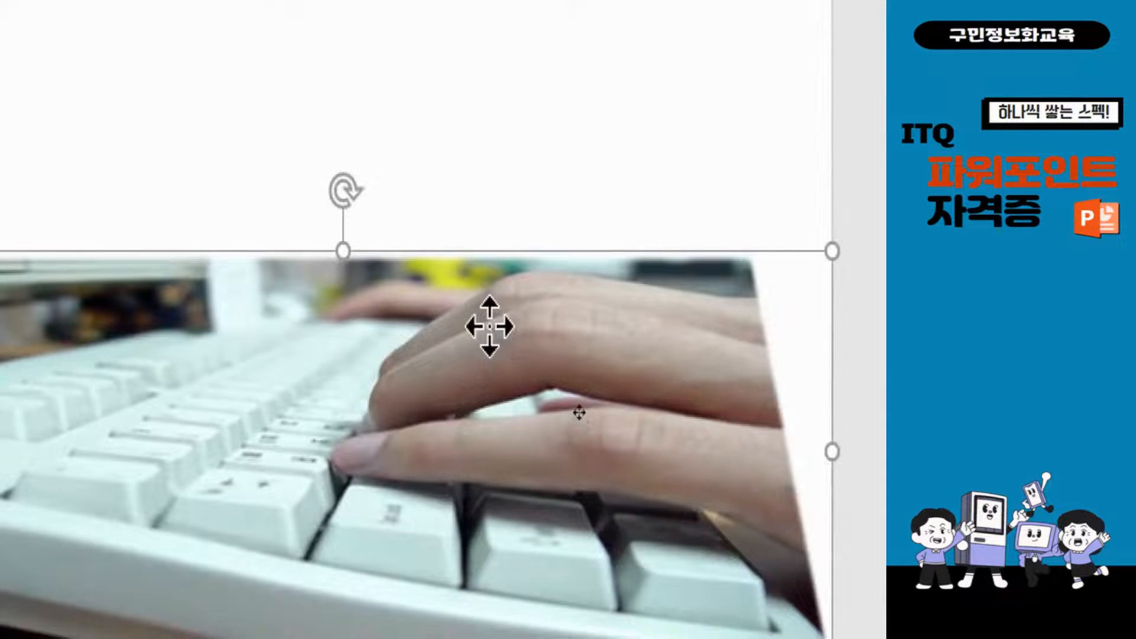
Step: Set the transparency of the trapezoid's picture fill to 50%
right_click(489, 326)
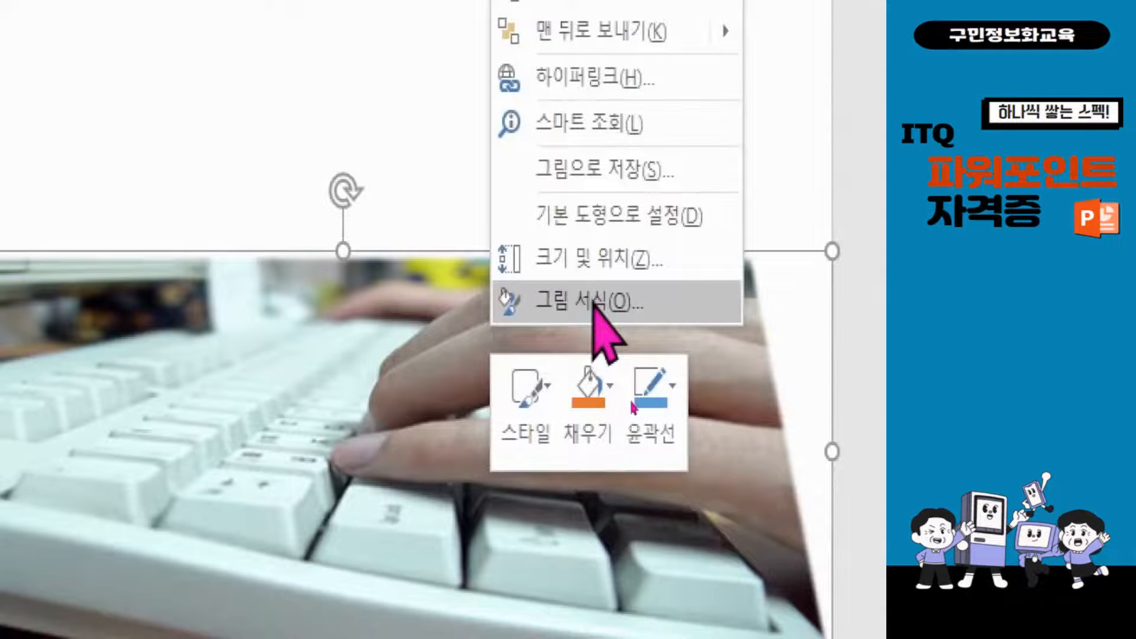
left_click(594, 302)
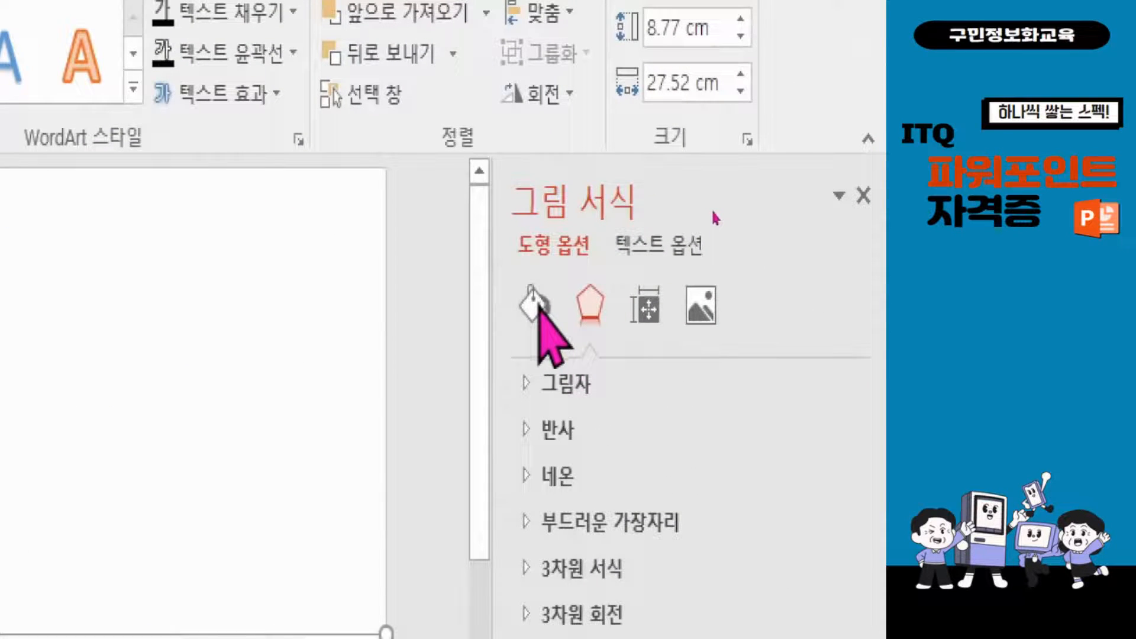
left_click(535, 305)
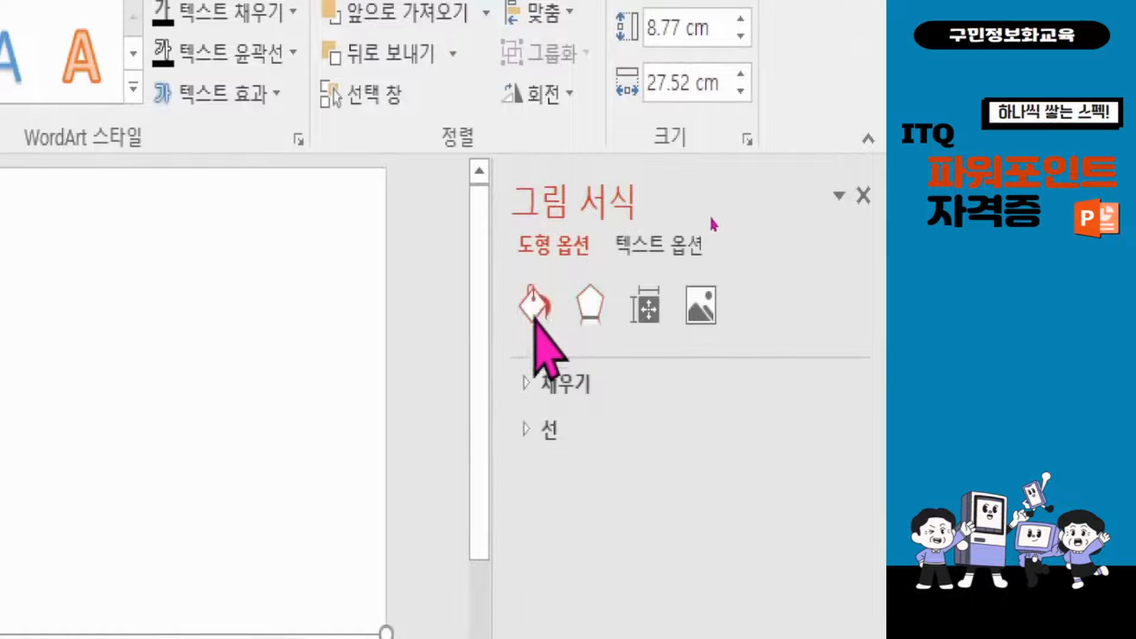
left_click(533, 384)
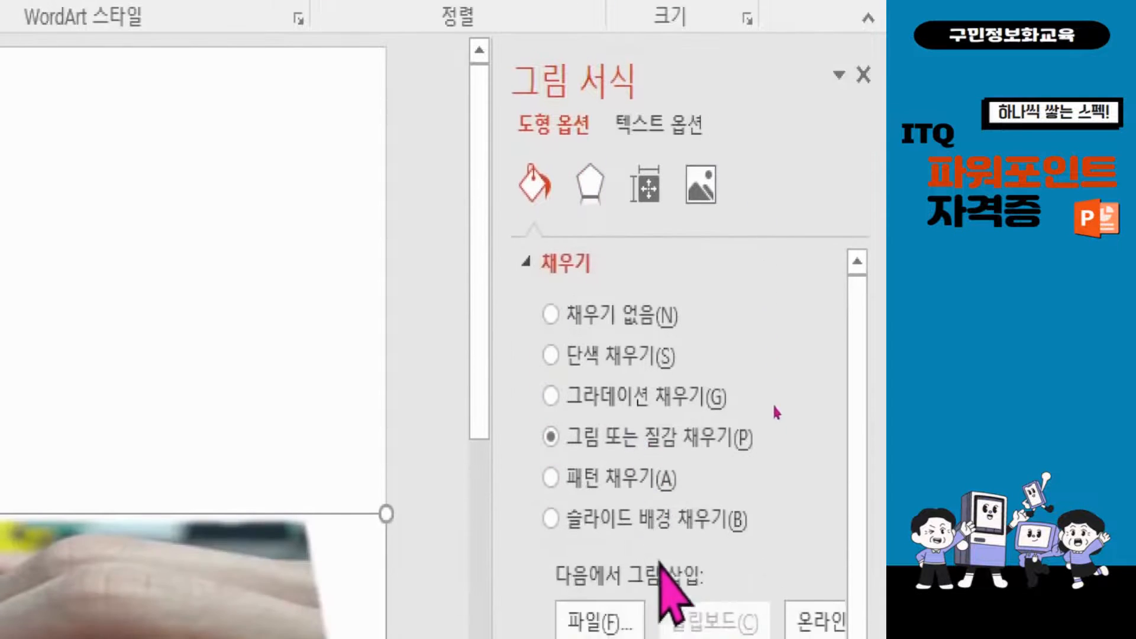
double_click(796, 528)
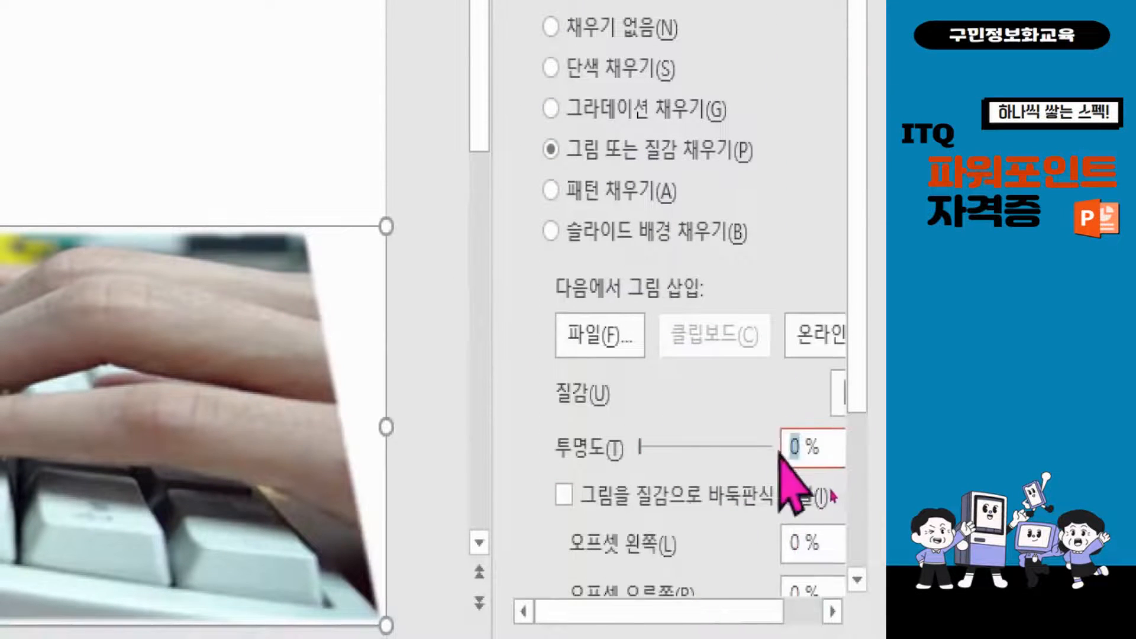
type("50")
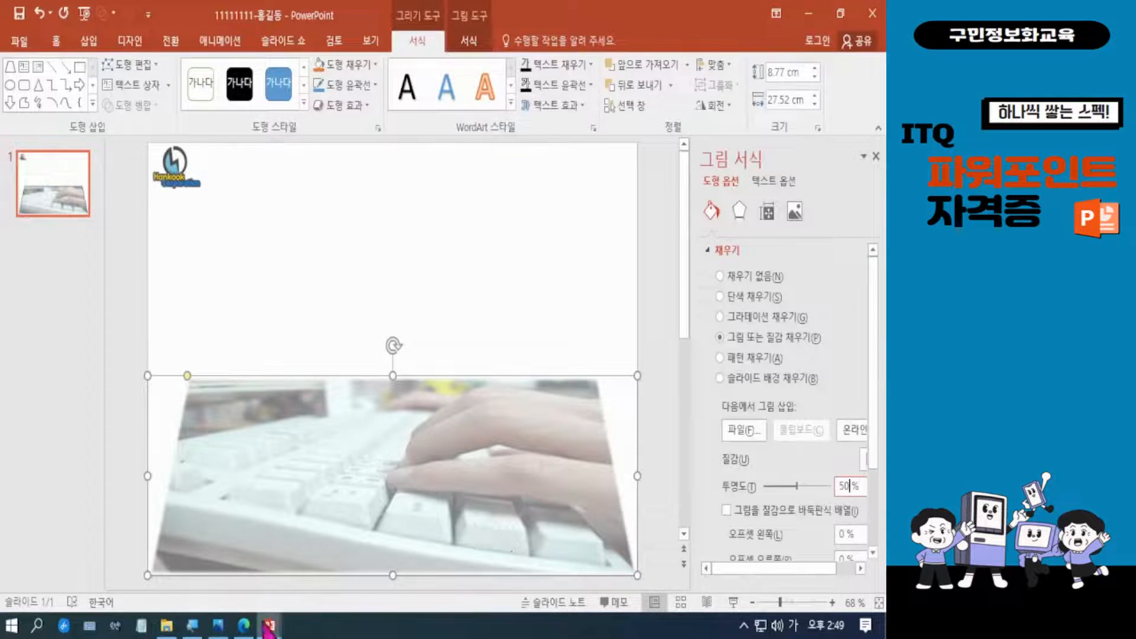
Step: Examine the WordArt conversion, font and reflection requirements for the cover slide in the exam PDF, and return to the PowerPoint presentation
mouse_move(246, 635)
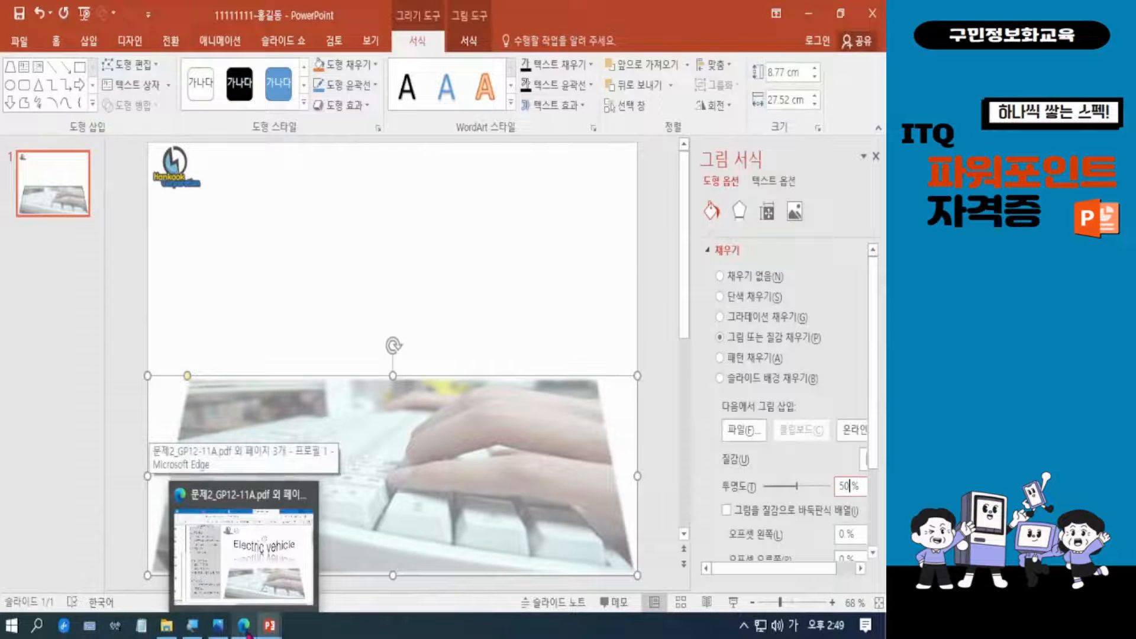
left_click(247, 632)
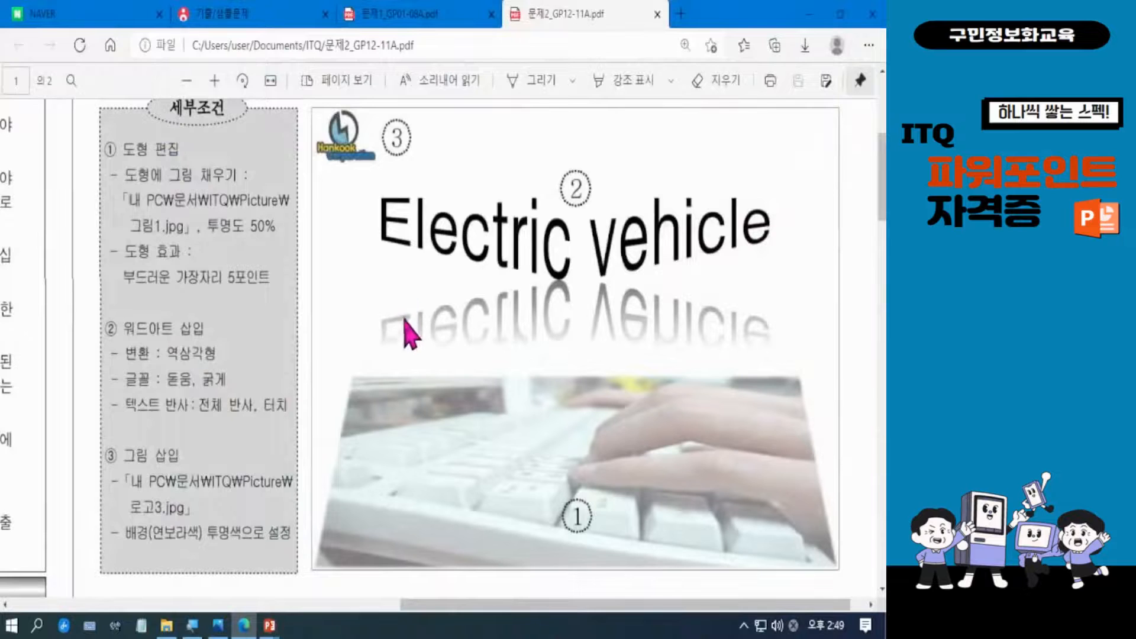
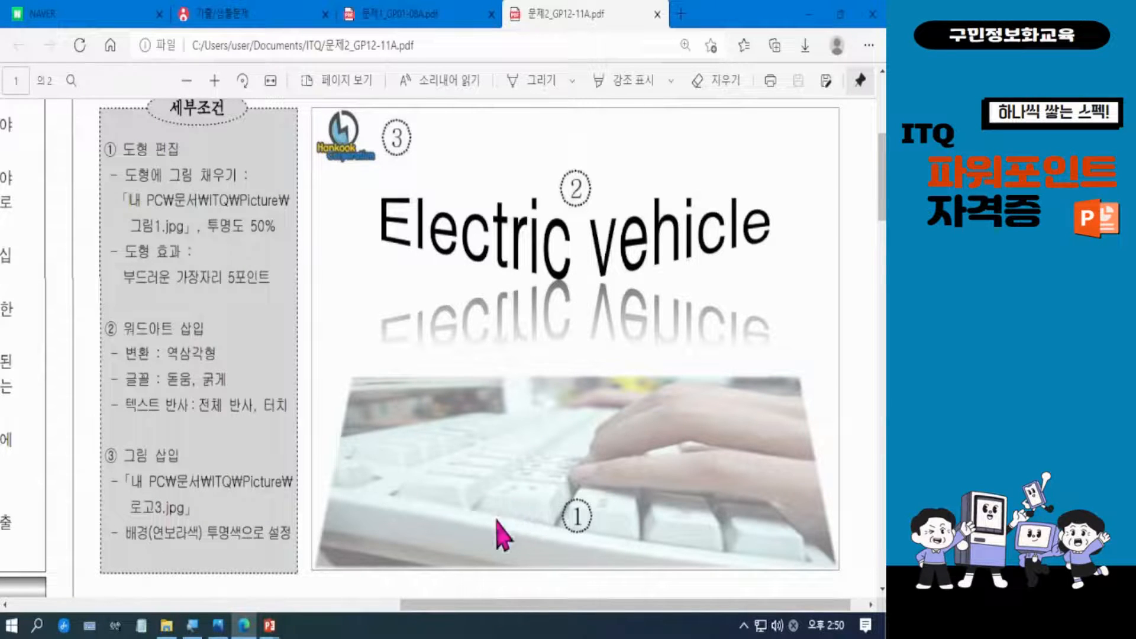
left_click_drag(362, 170, 821, 393)
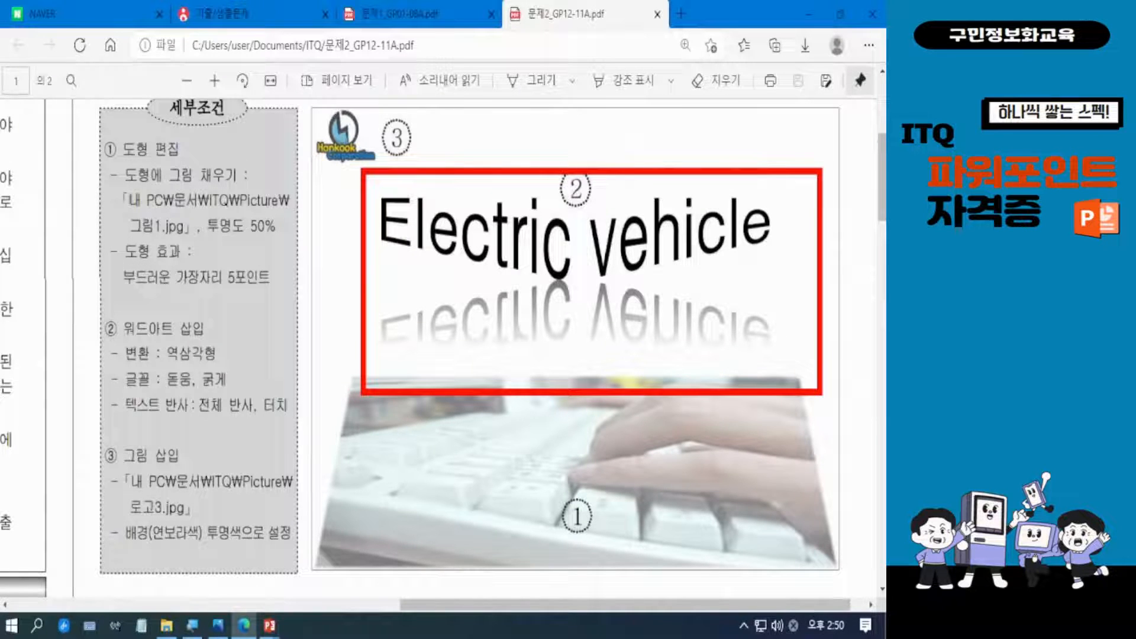
left_click_drag(556, 457, 646, 449)
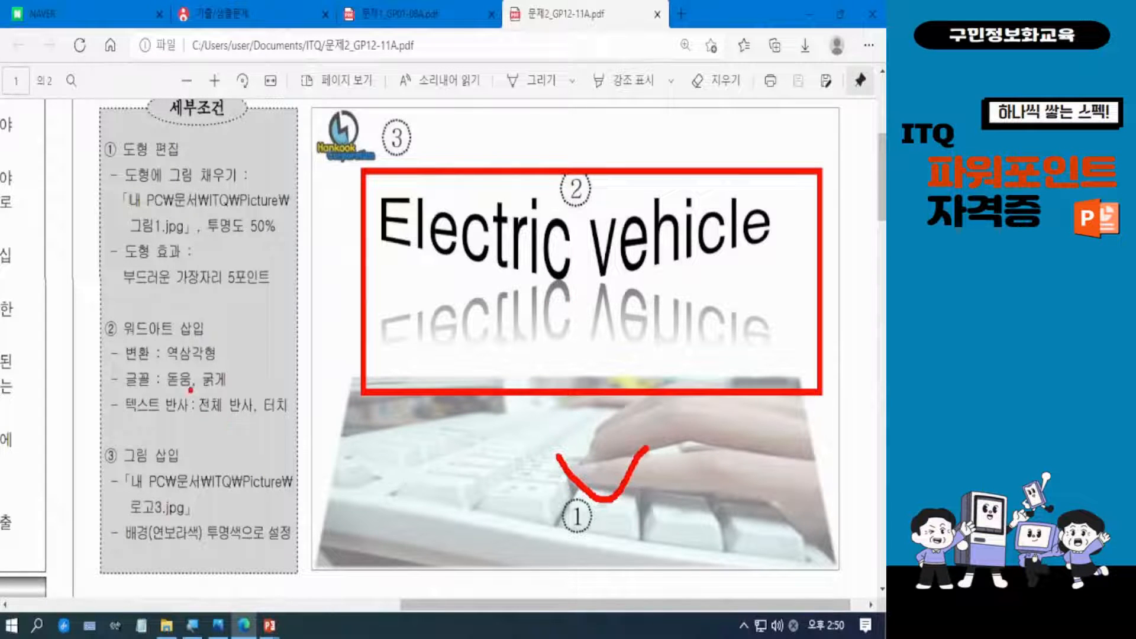
key("Escape")
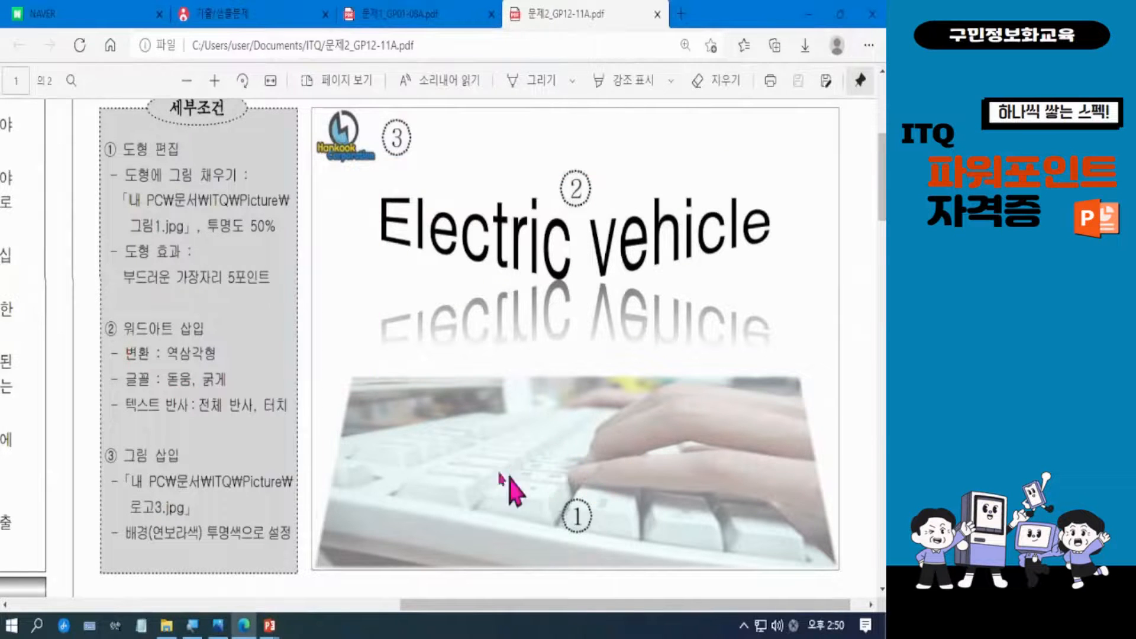
key("ctrl+4")
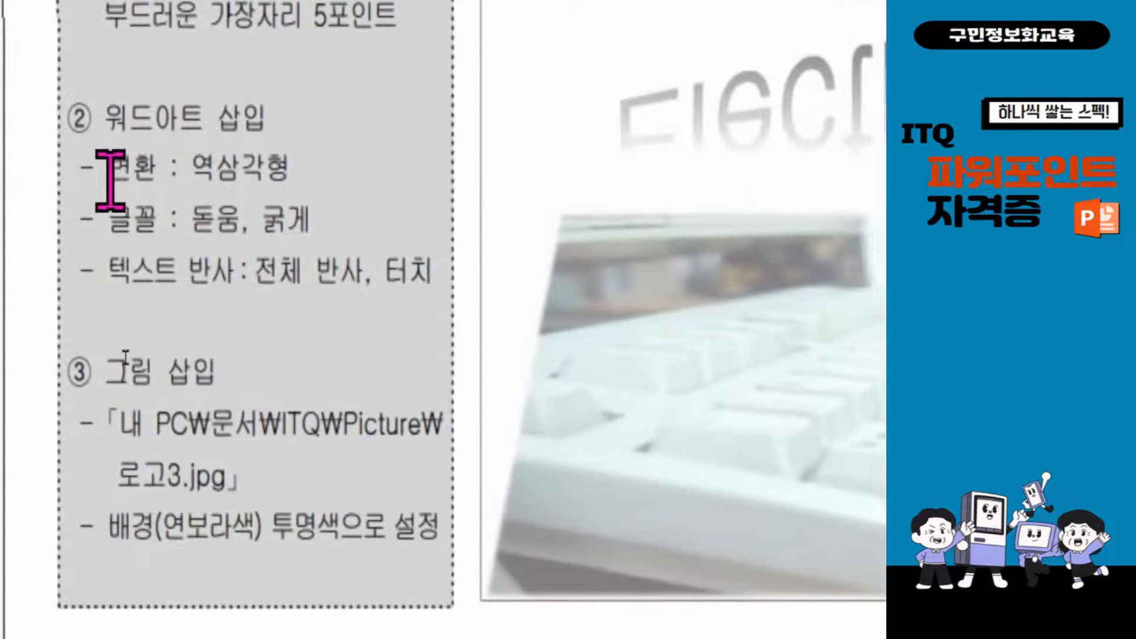
left_click_drag(112, 170, 323, 172)
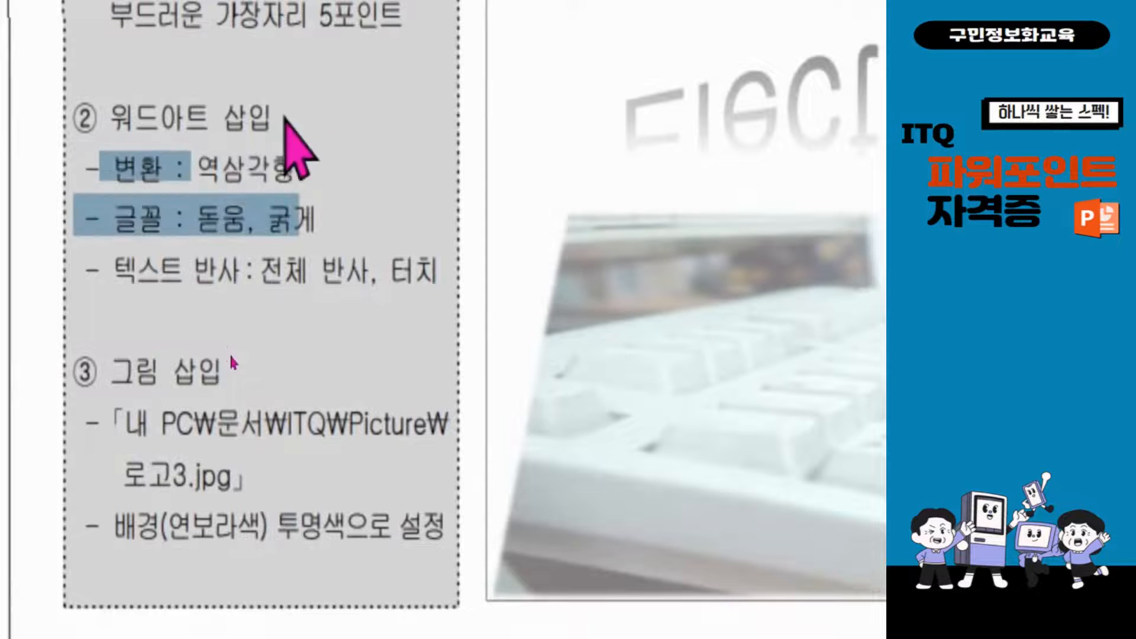
left_click(324, 179)
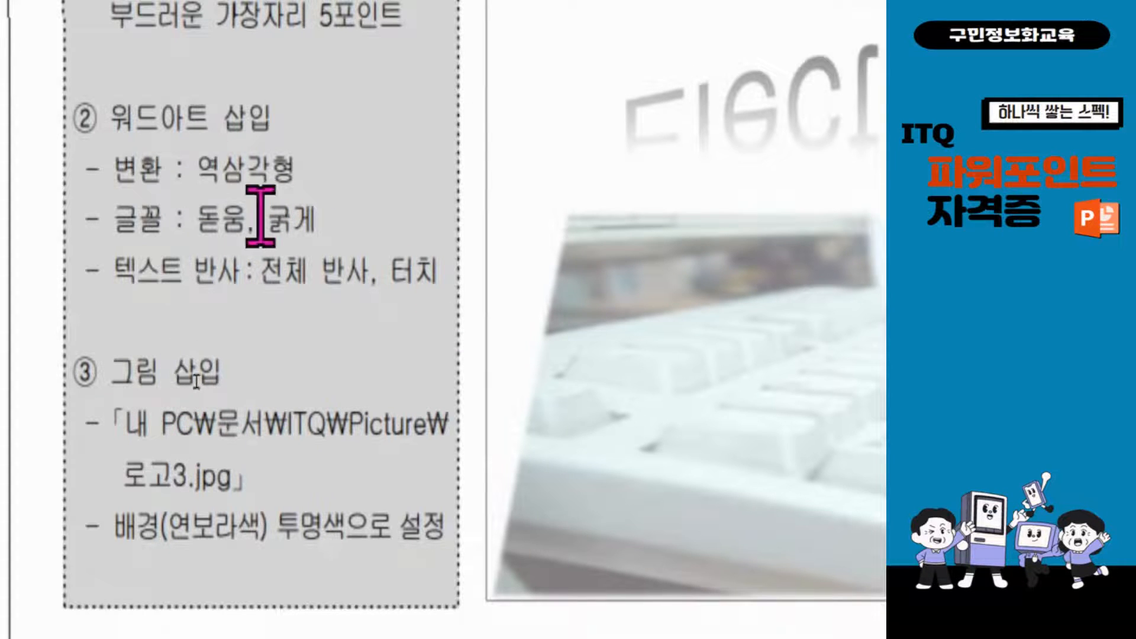
left_click_drag(124, 220, 325, 225)
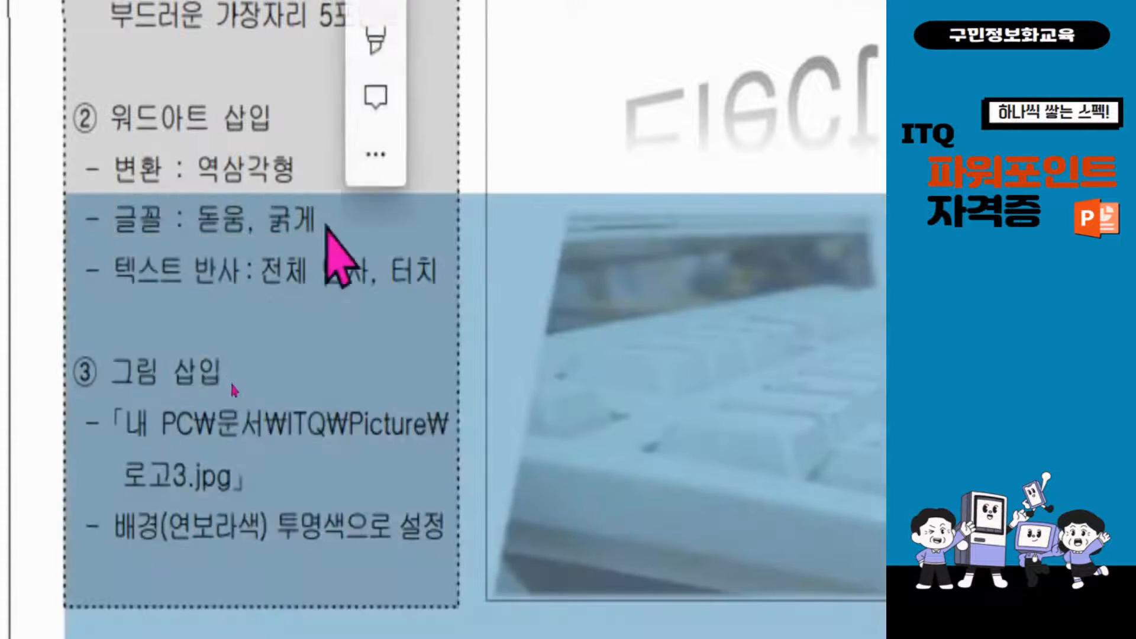
left_click(359, 301)
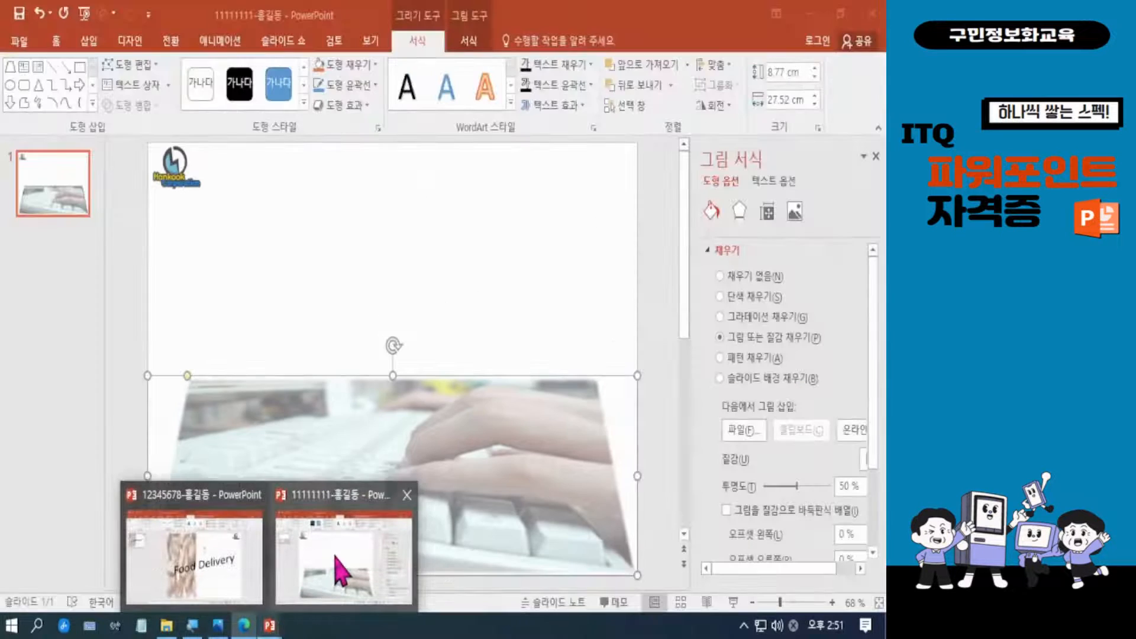
left_click(341, 572)
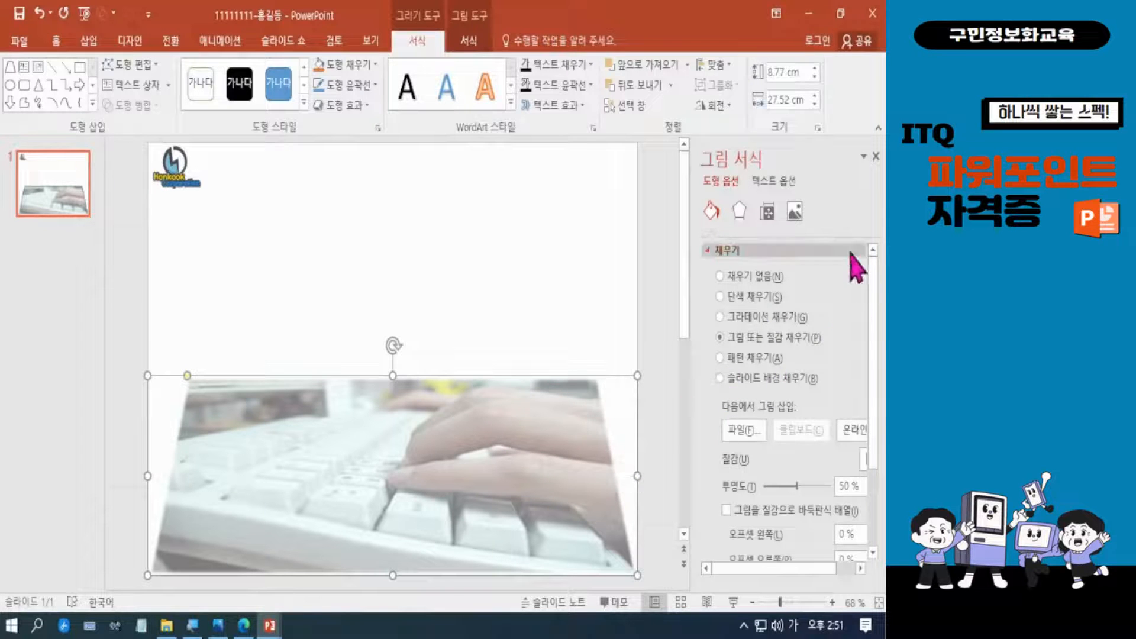
Step: Close the picture formatting settings and insert a WordArt in the first black style with the text "Electric vehicle"
left_click(876, 156)
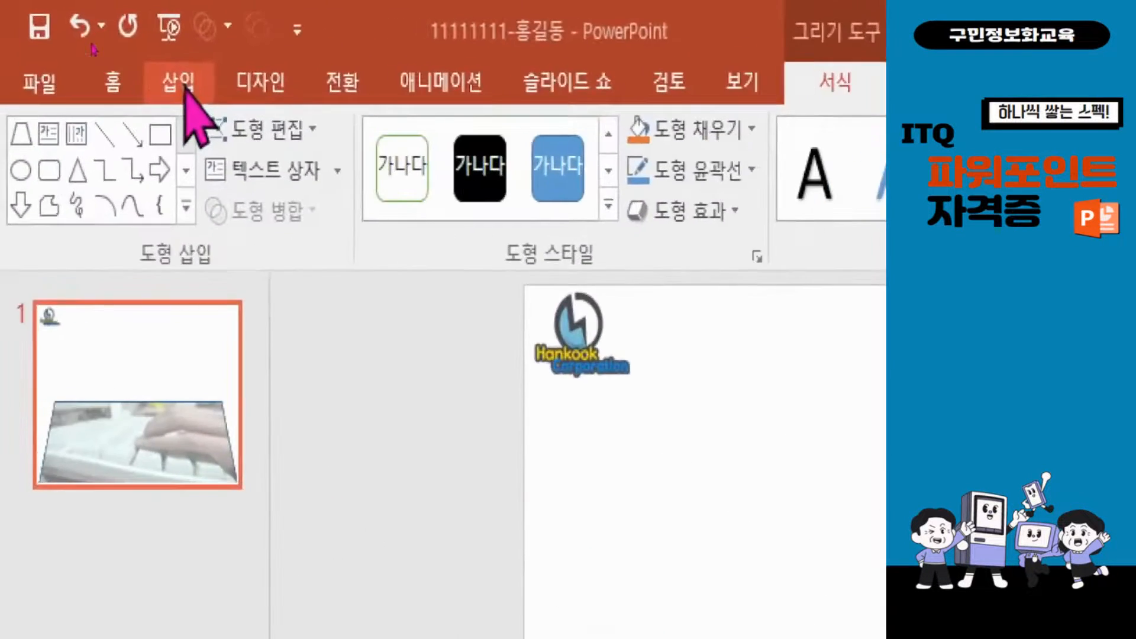
left_click(188, 89)
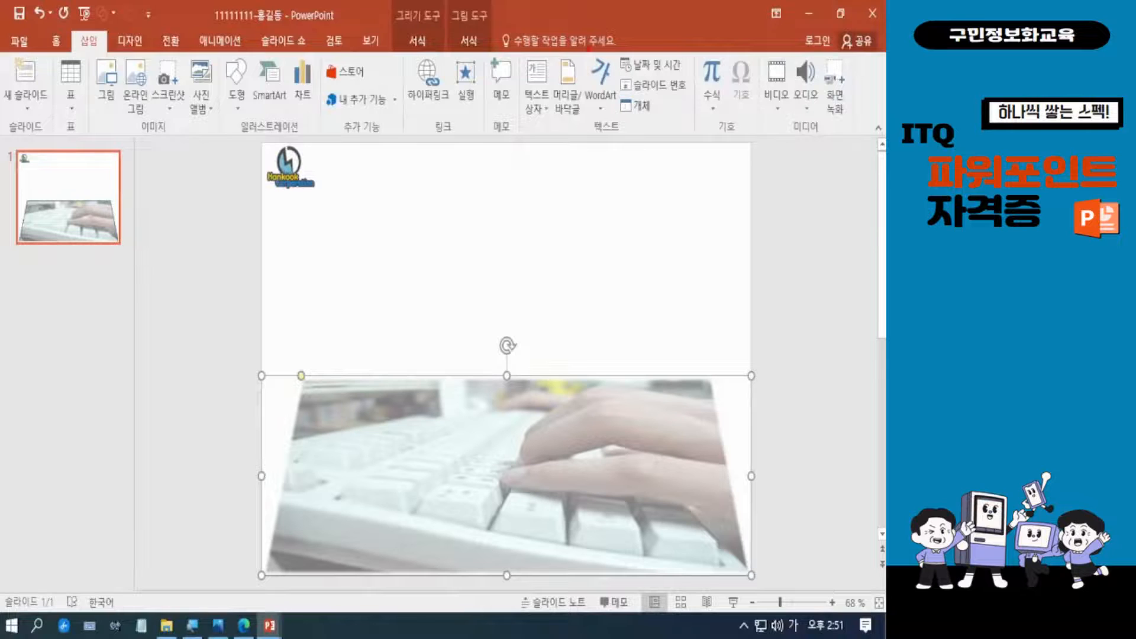
left_click(603, 83)
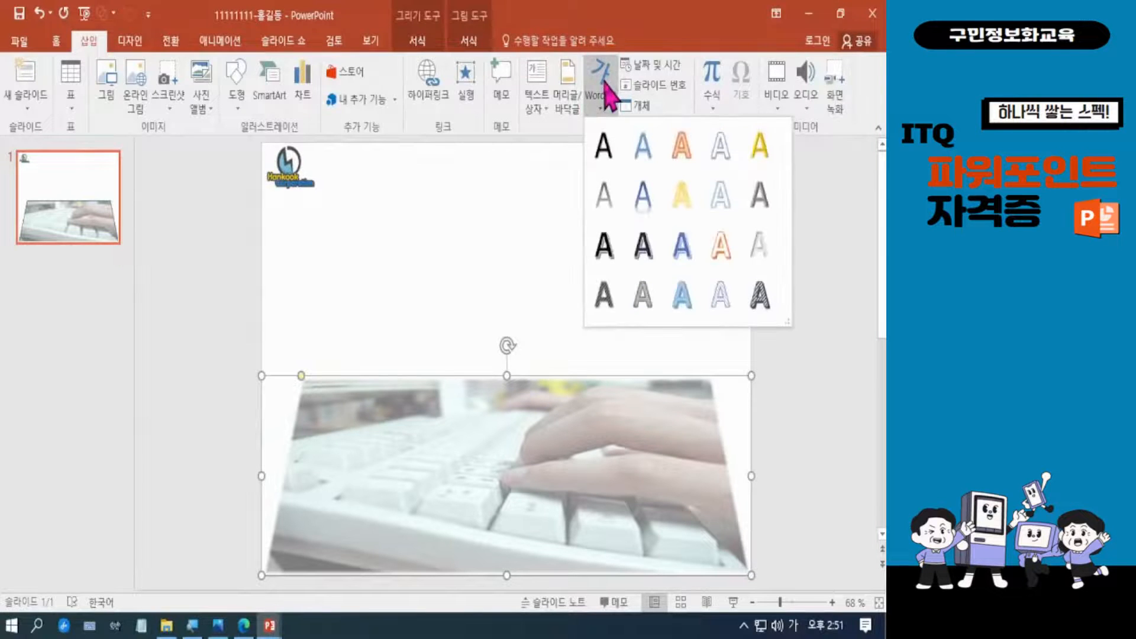
left_click(604, 145)
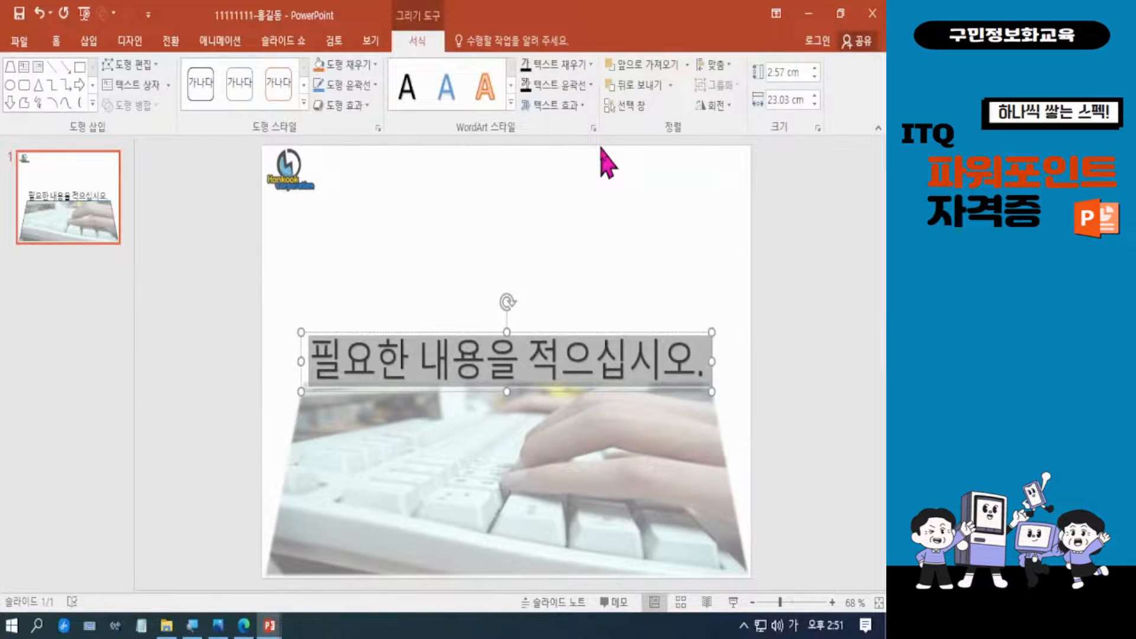
type("ㄷ")
key("BackSpace")
key("Hangul")
type("E")
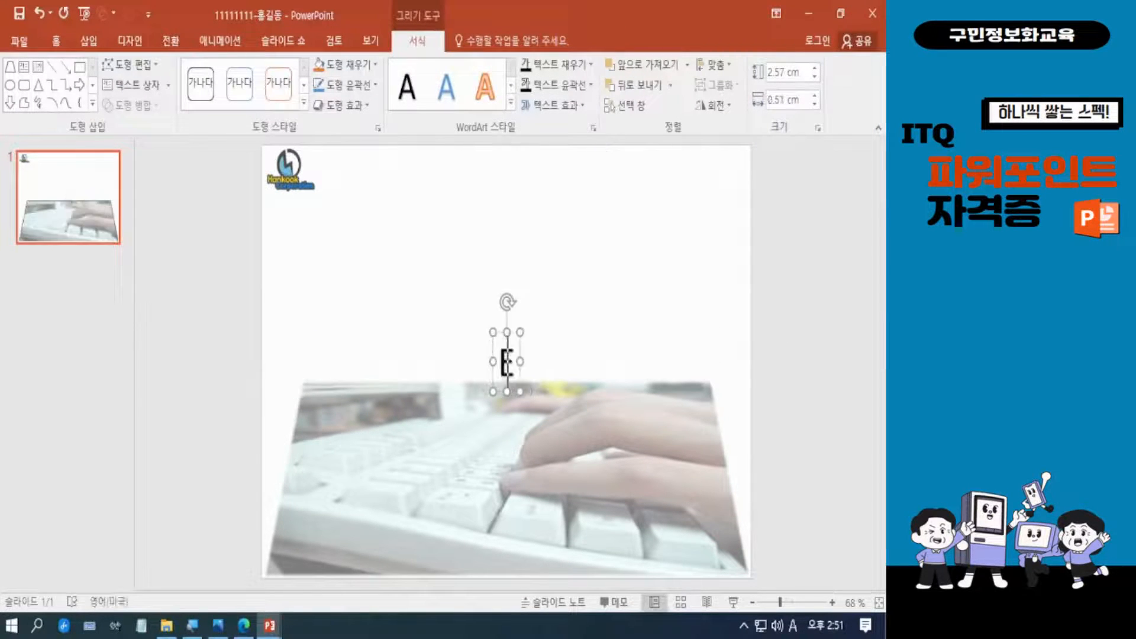
type("le")
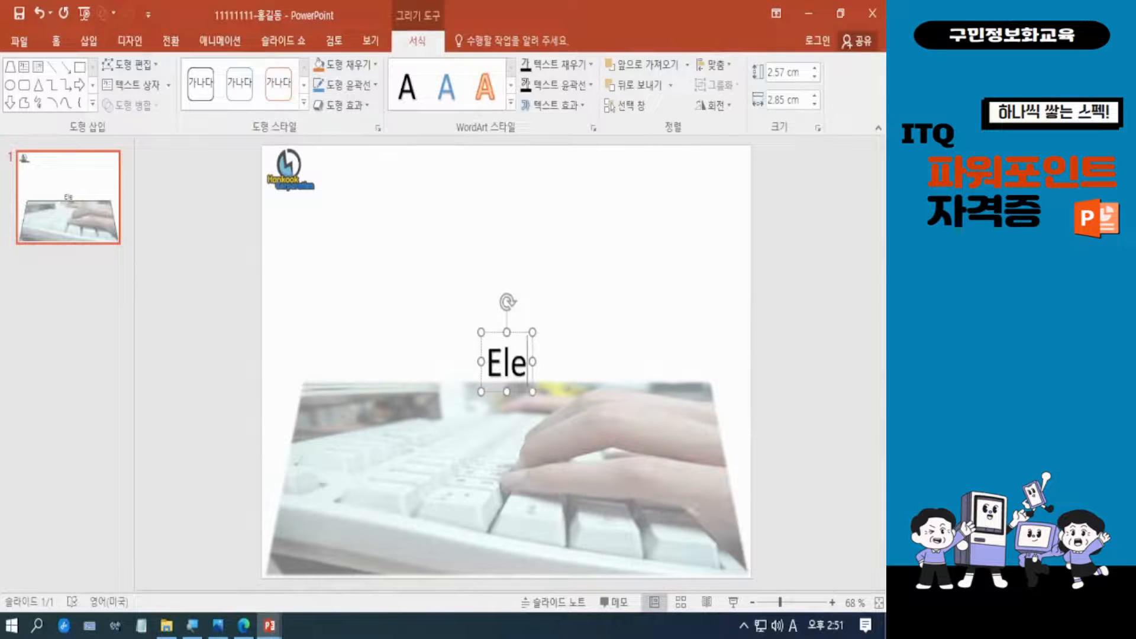
type("ctric")
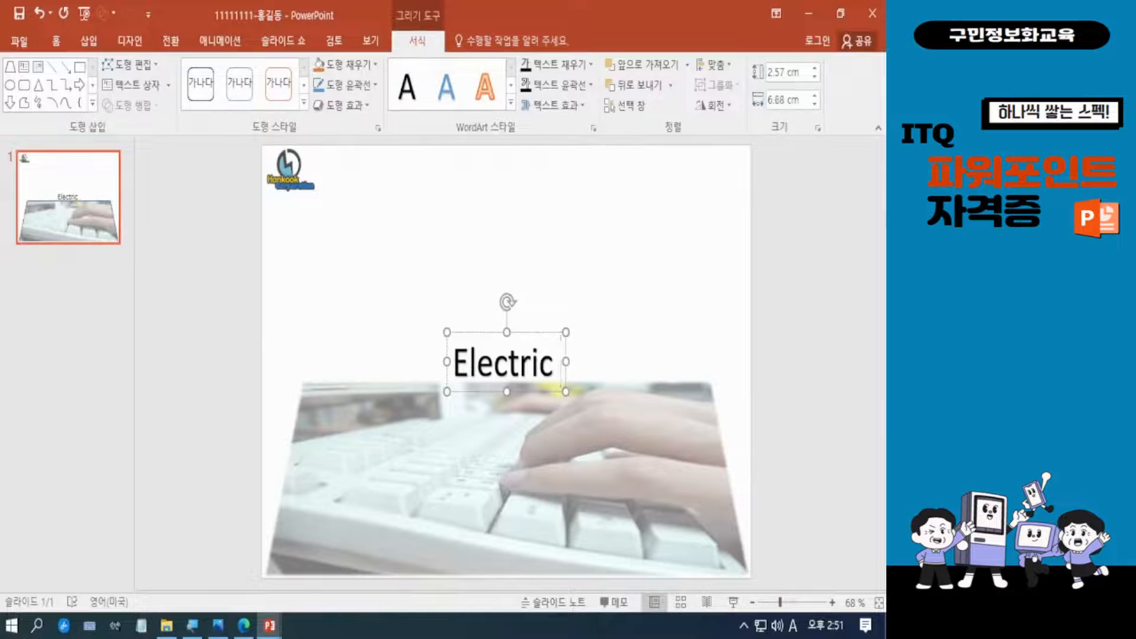
type(" V")
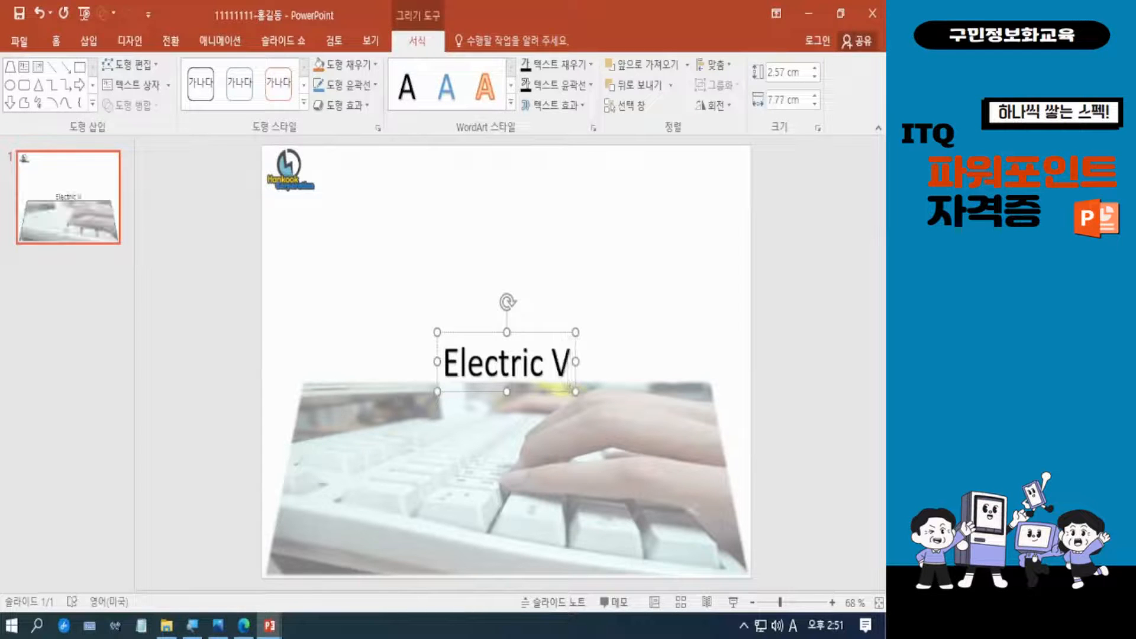
key("BackSpace")
type("vehi")
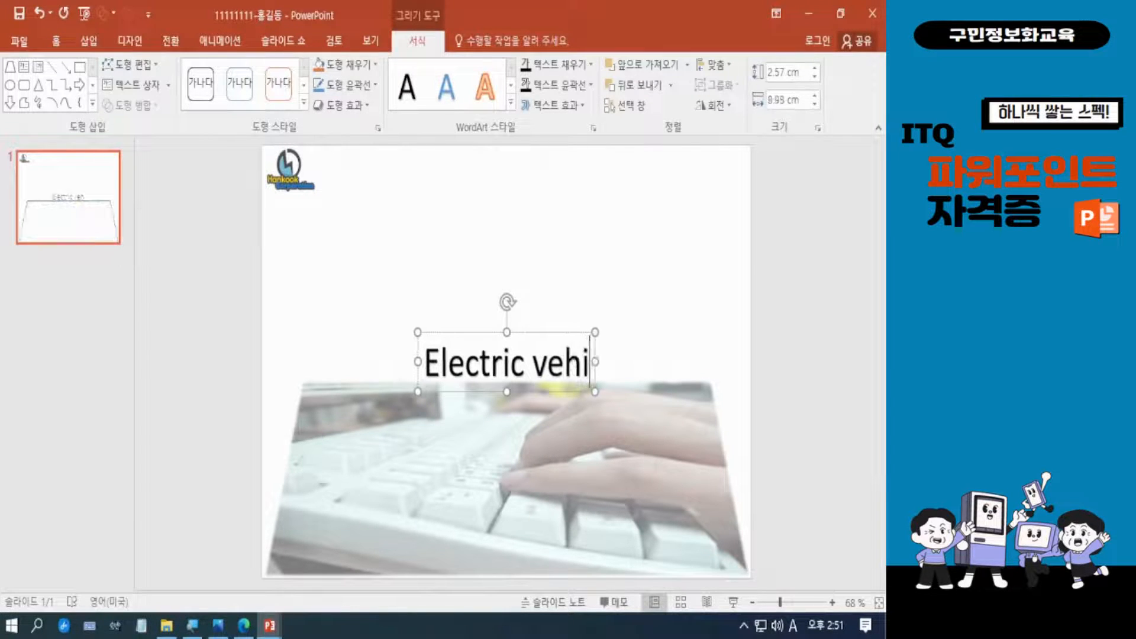
type("cle")
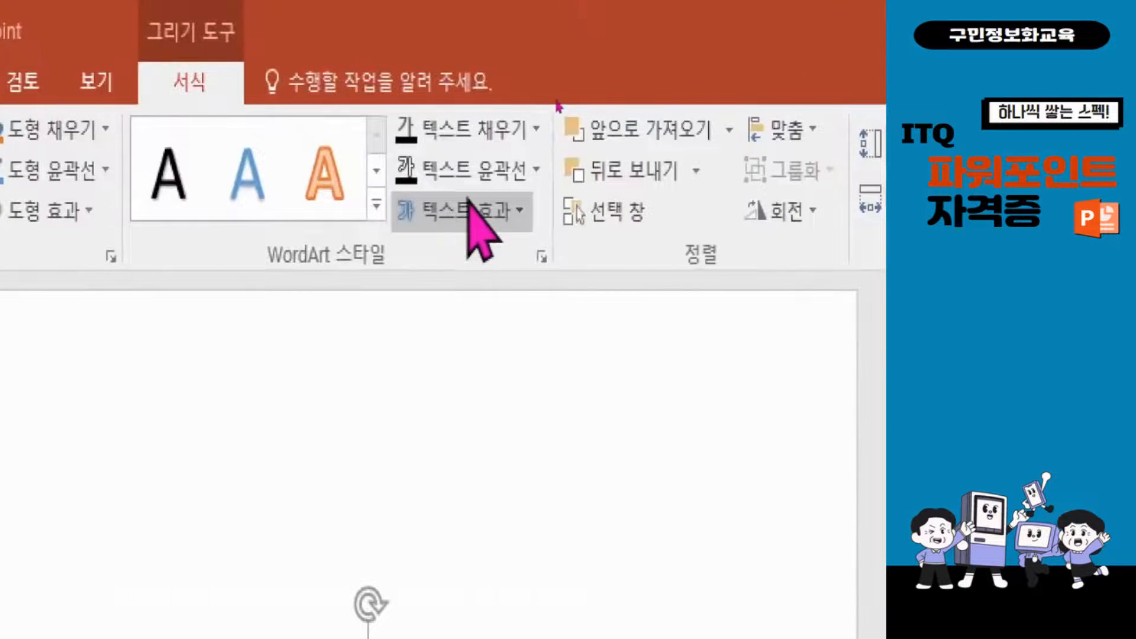
Step: Remove the shadow from the "Electric vehicle" WordArt text by choosing 그림자 없음
left_click(480, 218)
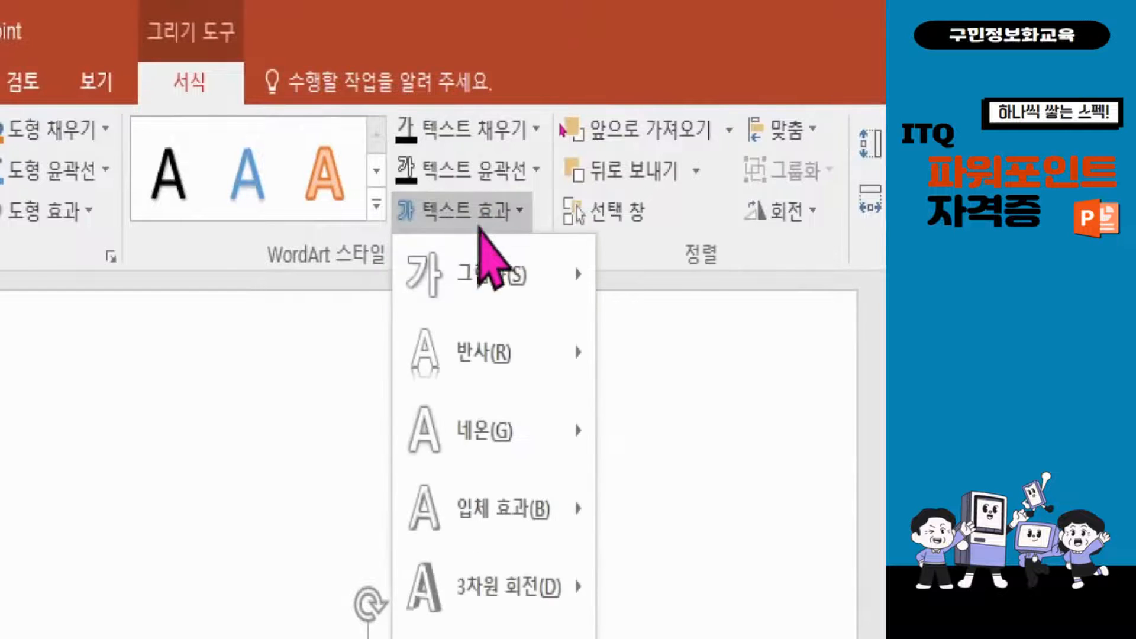
mouse_move(481, 287)
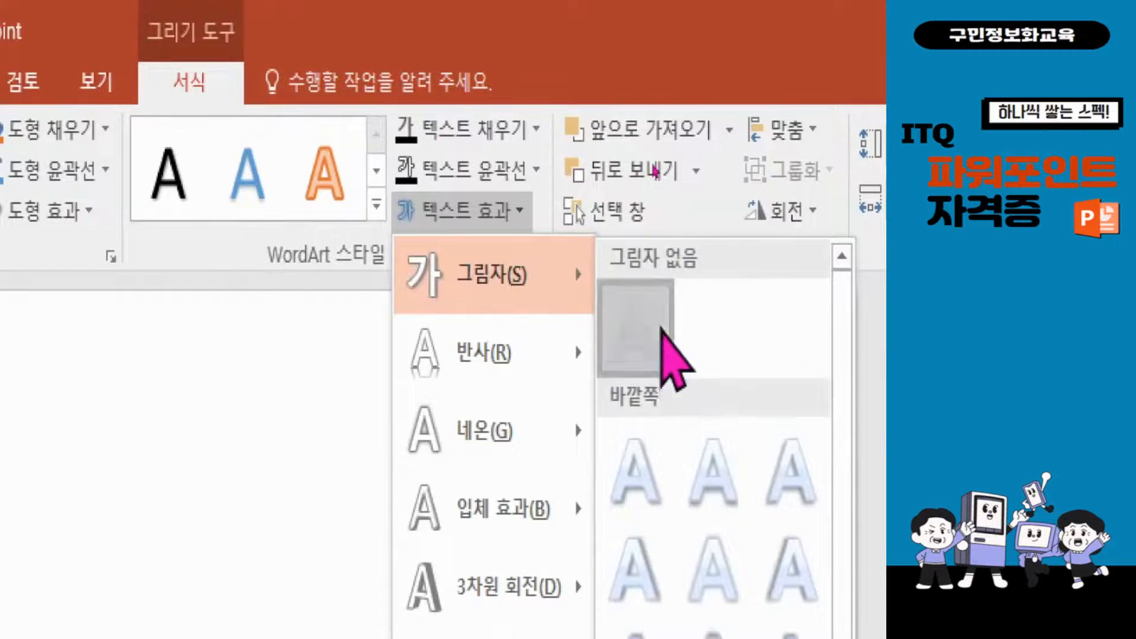
left_click(661, 329)
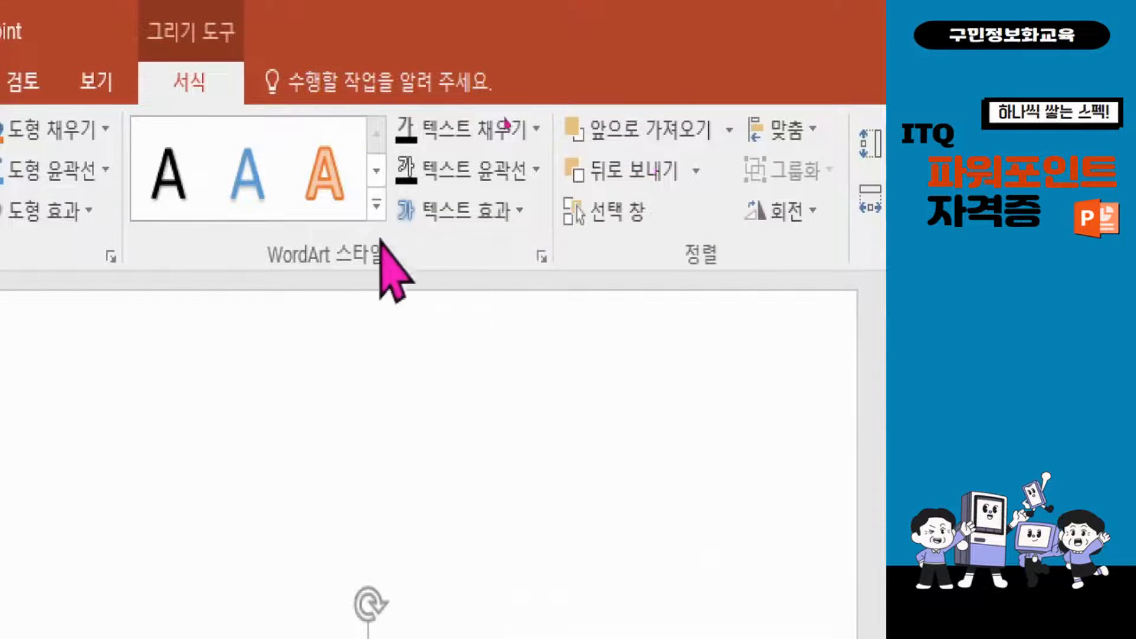
Step: Apply the 전체 반사, 터치 reflection to the "Electric vehicle" WordArt text
left_click(483, 214)
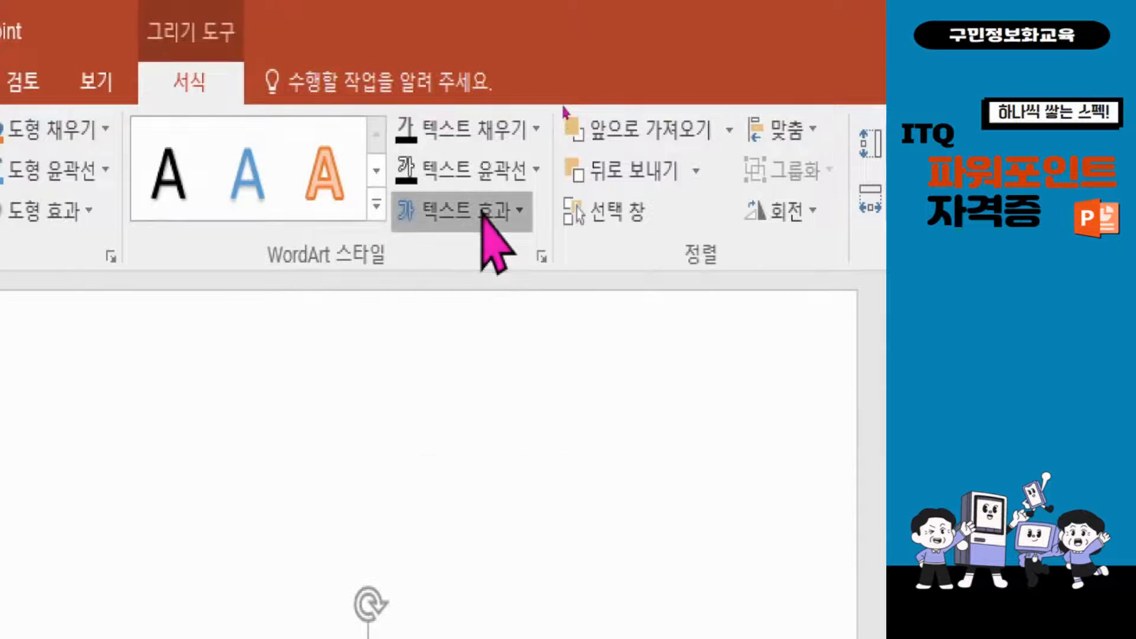
mouse_move(508, 374)
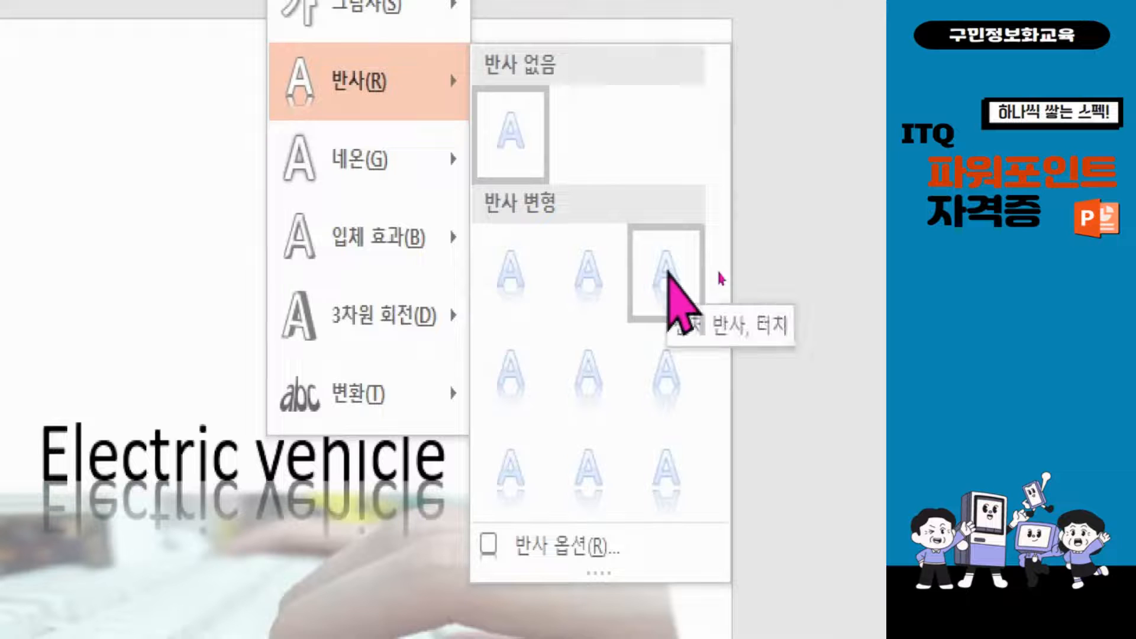
left_click(668, 271)
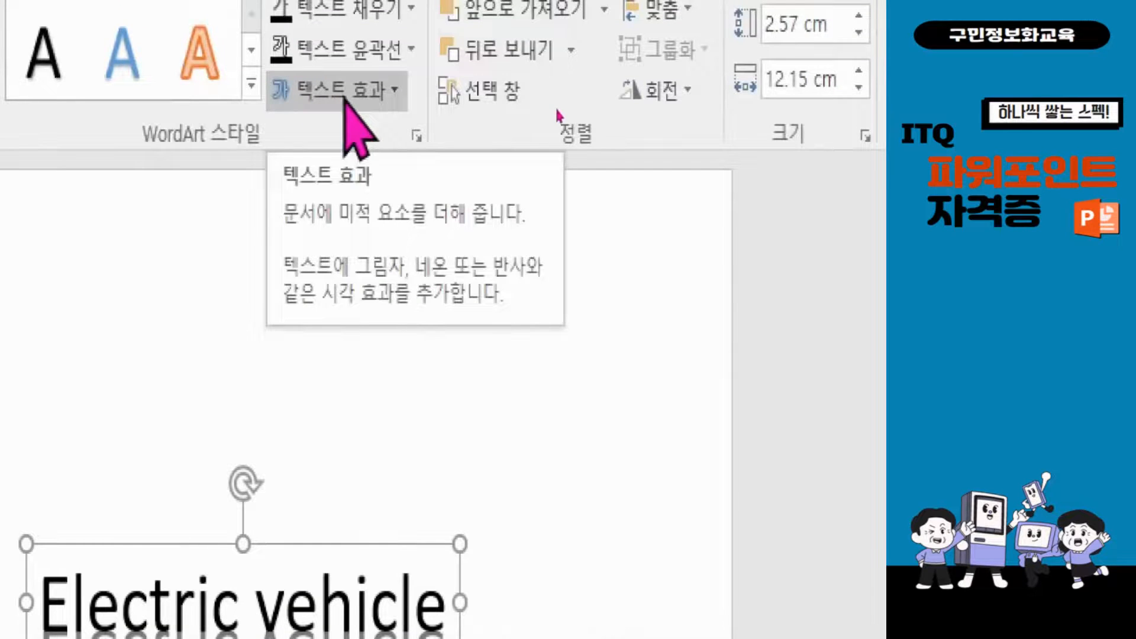
Step: Apply the 역삼각형 transform effect to the "Electric vehicle" WordArt text
left_click(345, 95)
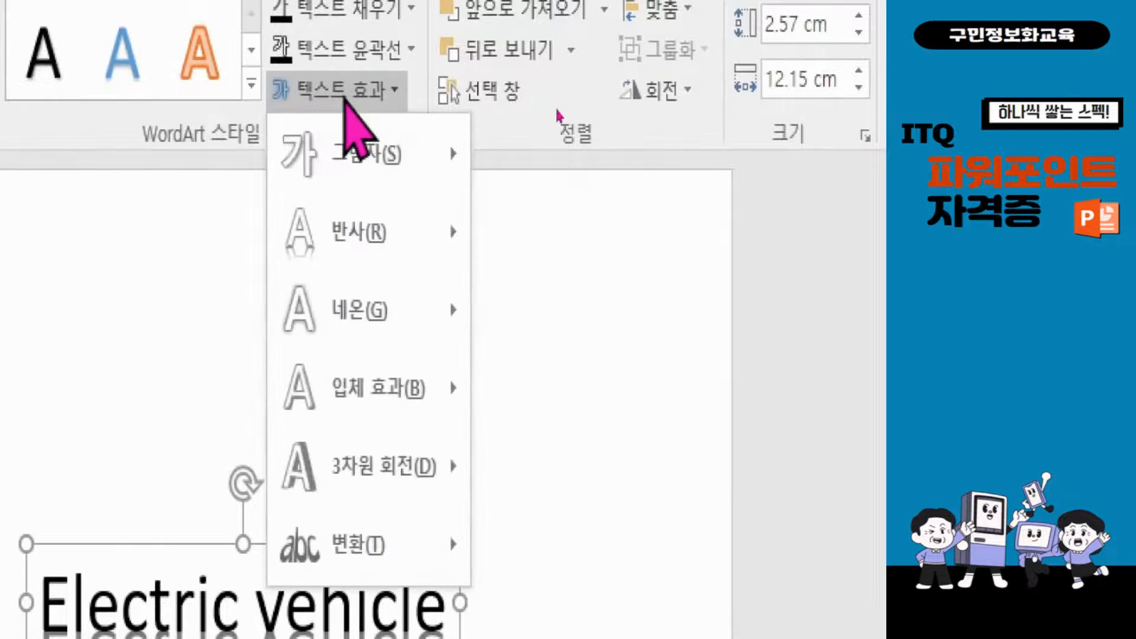
mouse_move(446, 549)
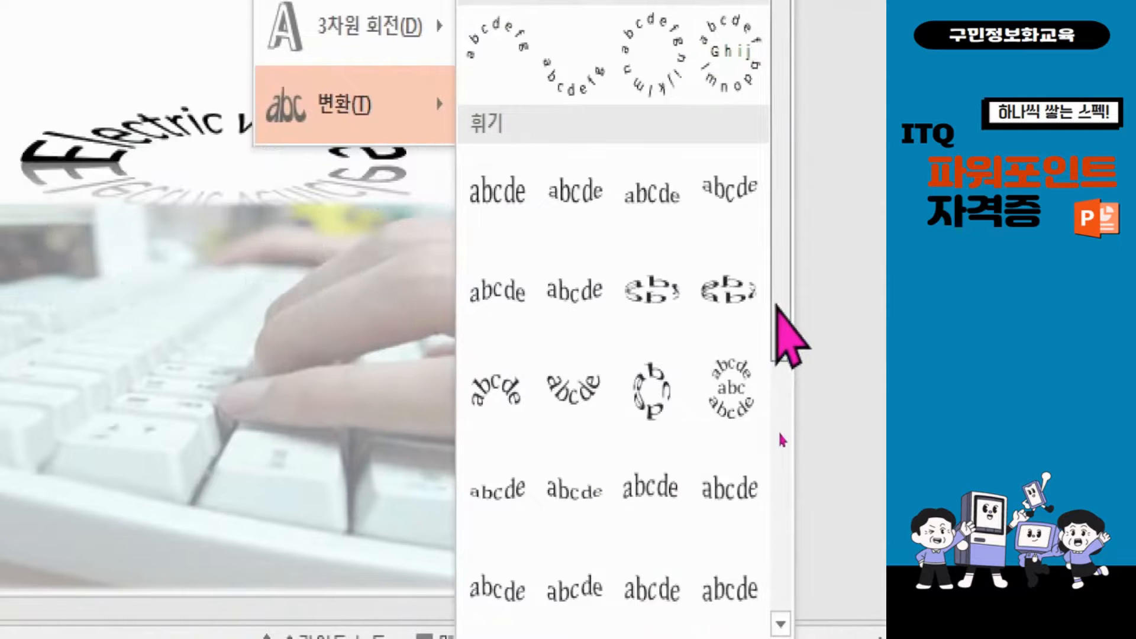
left_click_drag(778, 306, 762, 207)
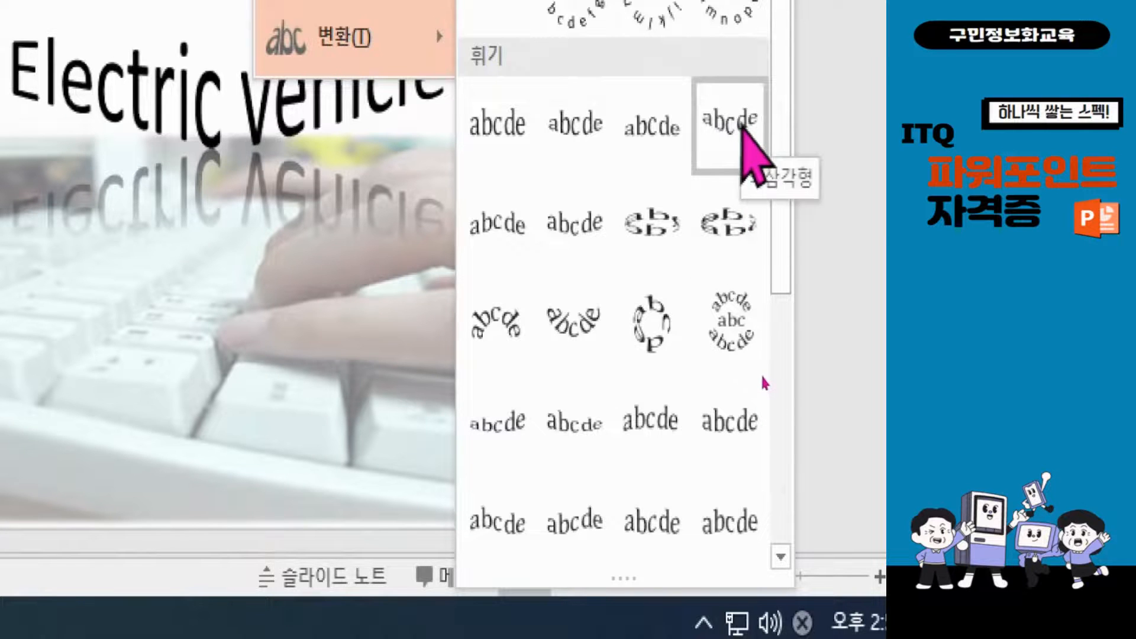
left_click(742, 130)
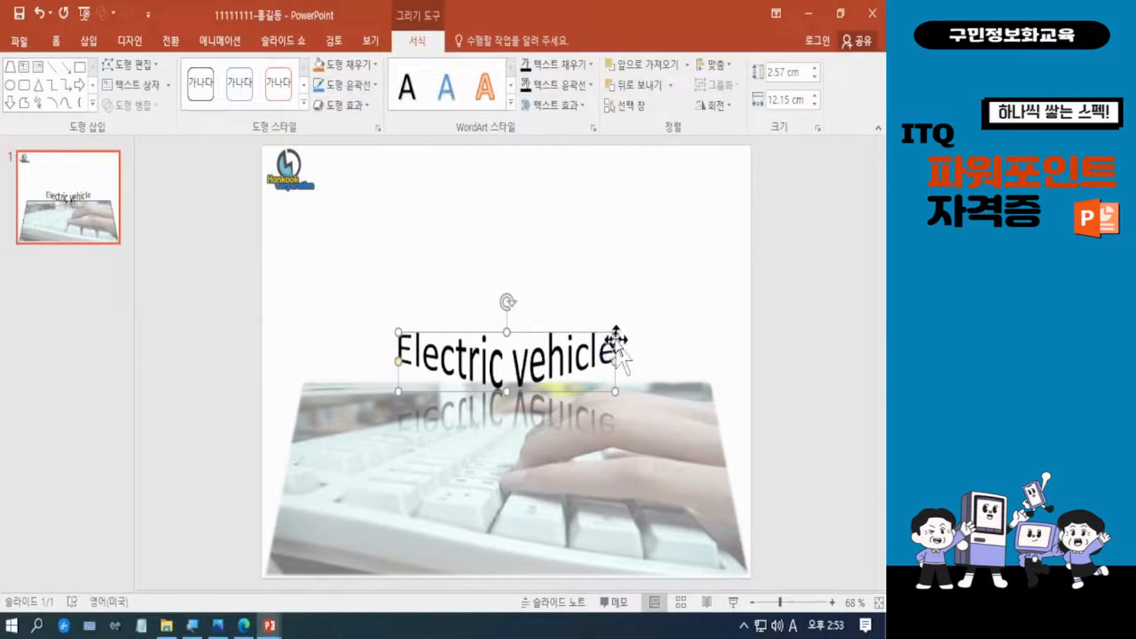
Step: Enlarge the "Electric vehicle" WordArt to about 3.56 cm high and 21.25 cm wide, and place it above the keyboard picture
left_click_drag(620, 332, 670, 249)
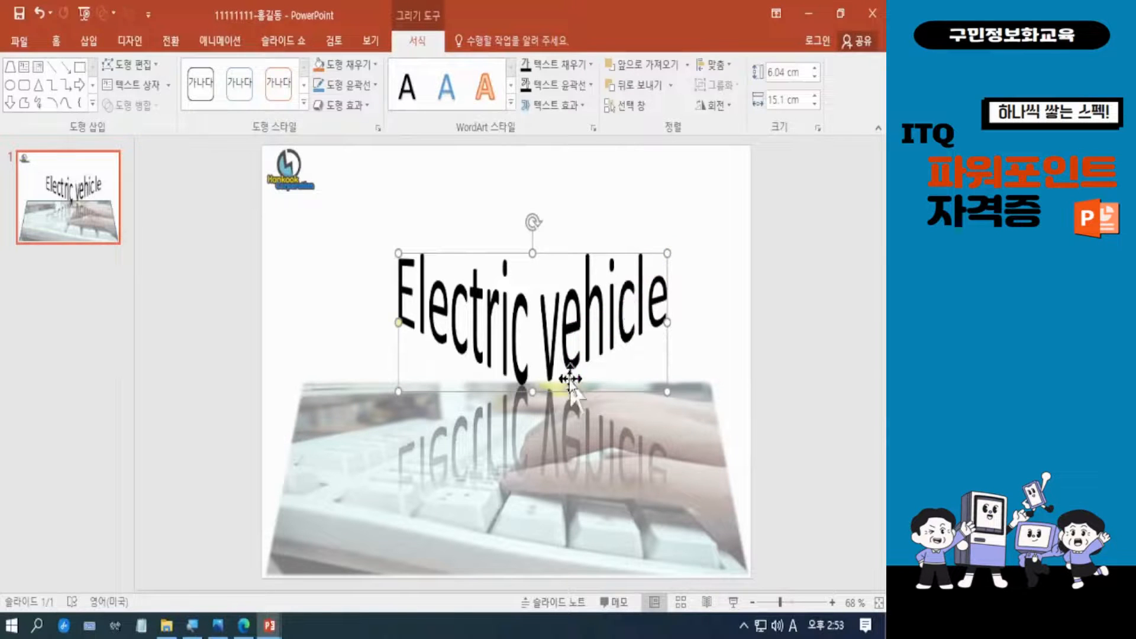
left_click_drag(536, 255, 533, 300)
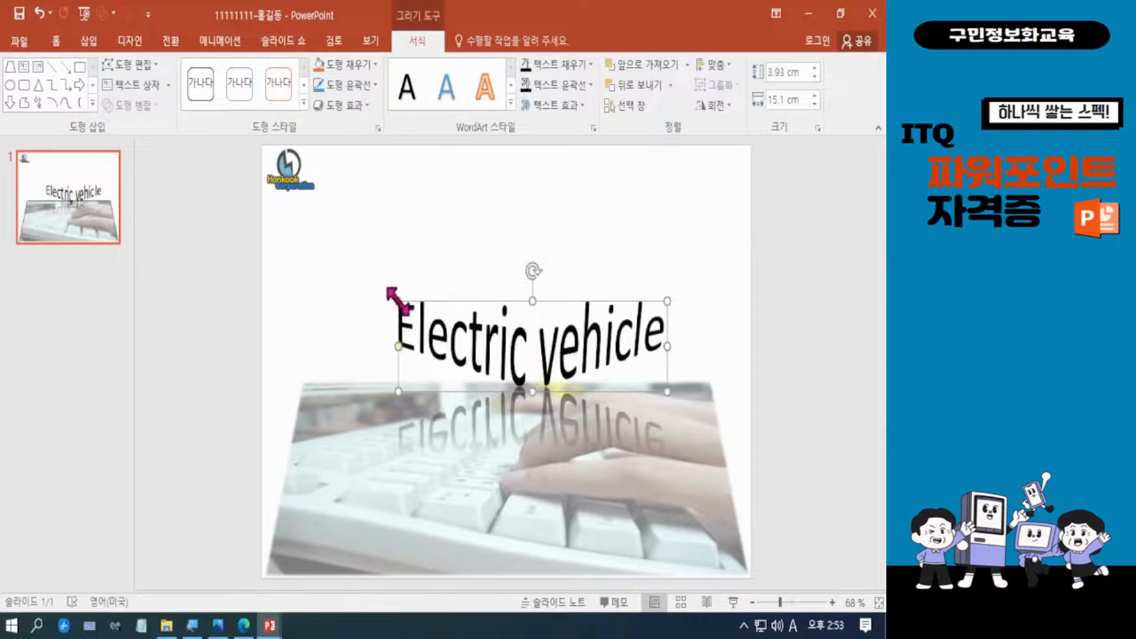
left_click_drag(399, 299, 320, 273)
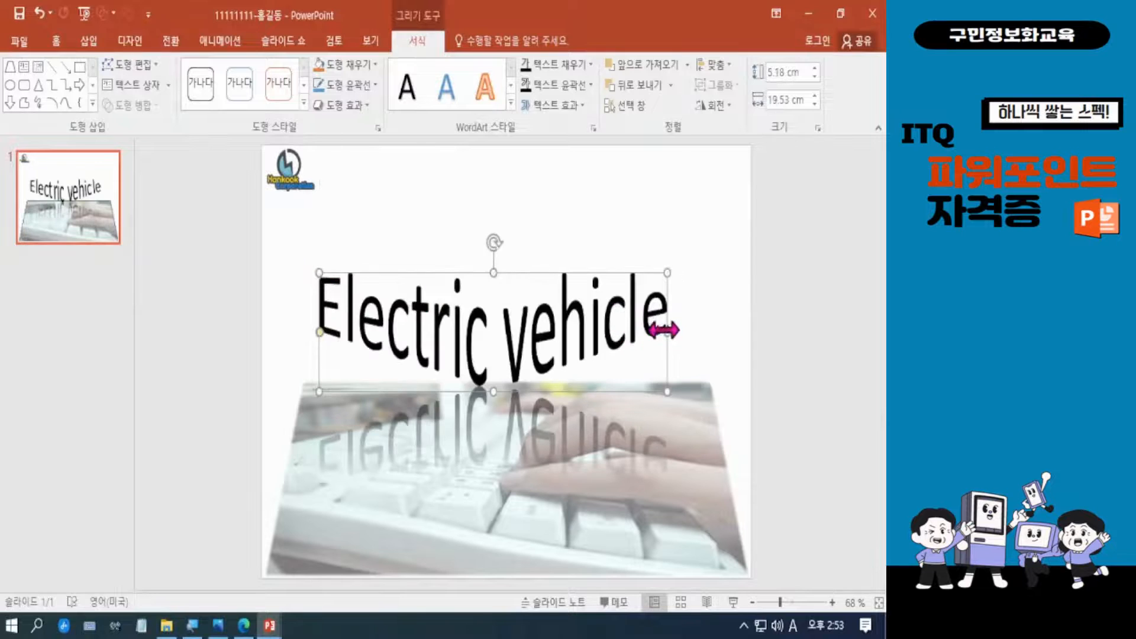
left_click_drag(663, 330, 698, 331)
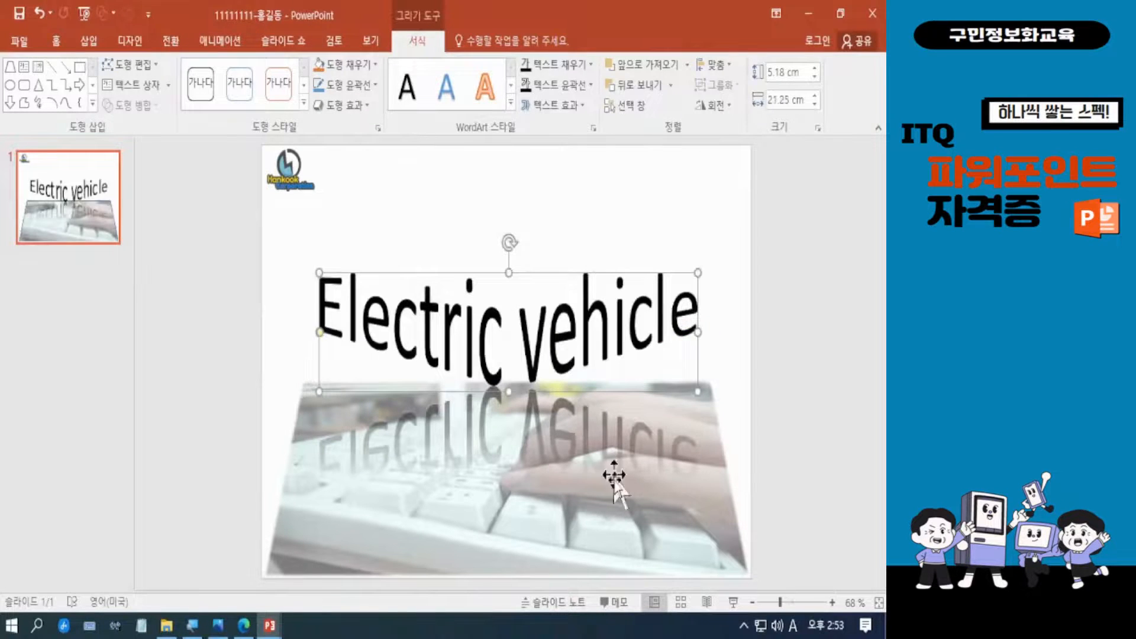
left_click_drag(508, 392, 514, 339)
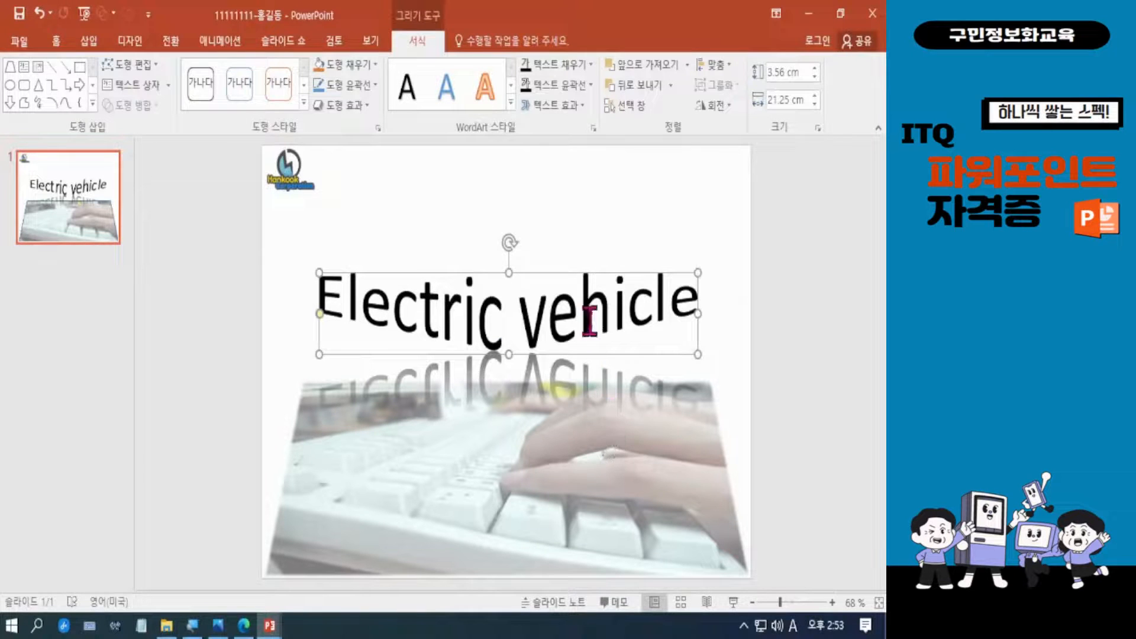
left_click_drag(531, 269, 537, 233)
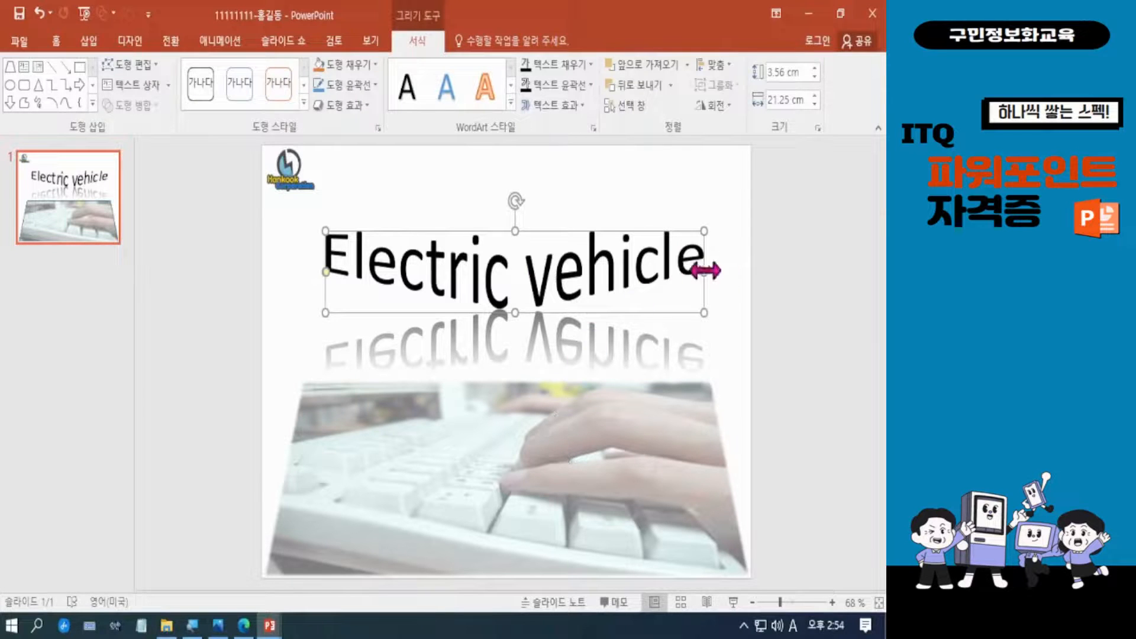
Step: Narrow the "Electric vehicle" WordArt to about 19.92 cm wide and pull its left edge slightly inward
key("ctrl+z")
key("ctrl+z")
key("ctrl+z")
key("ctrl+y")
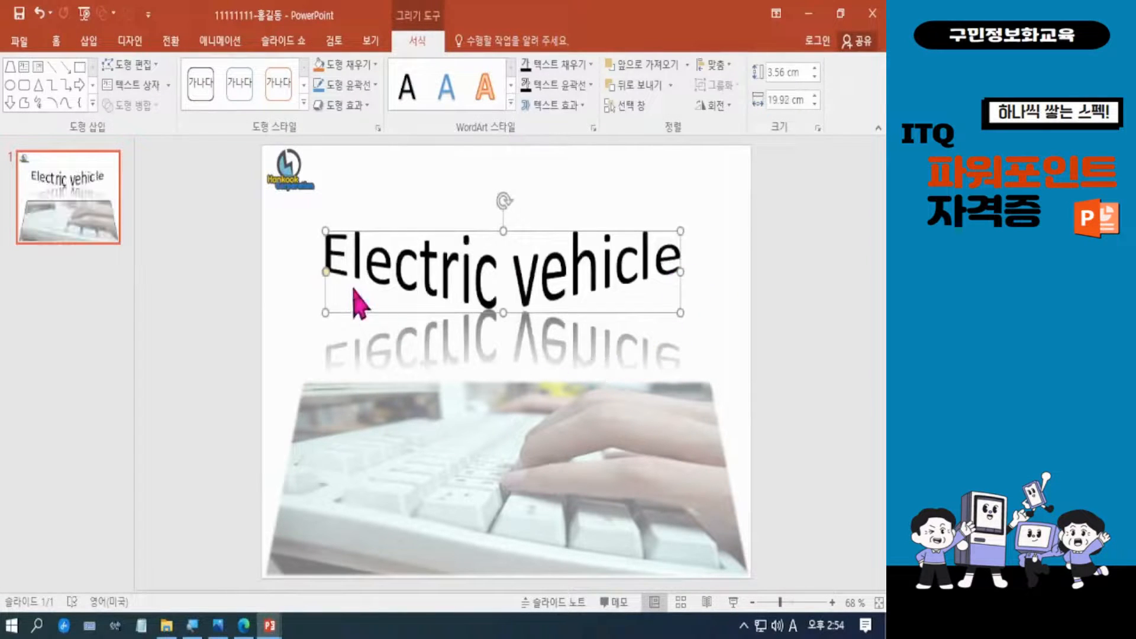
key("ctrl+z")
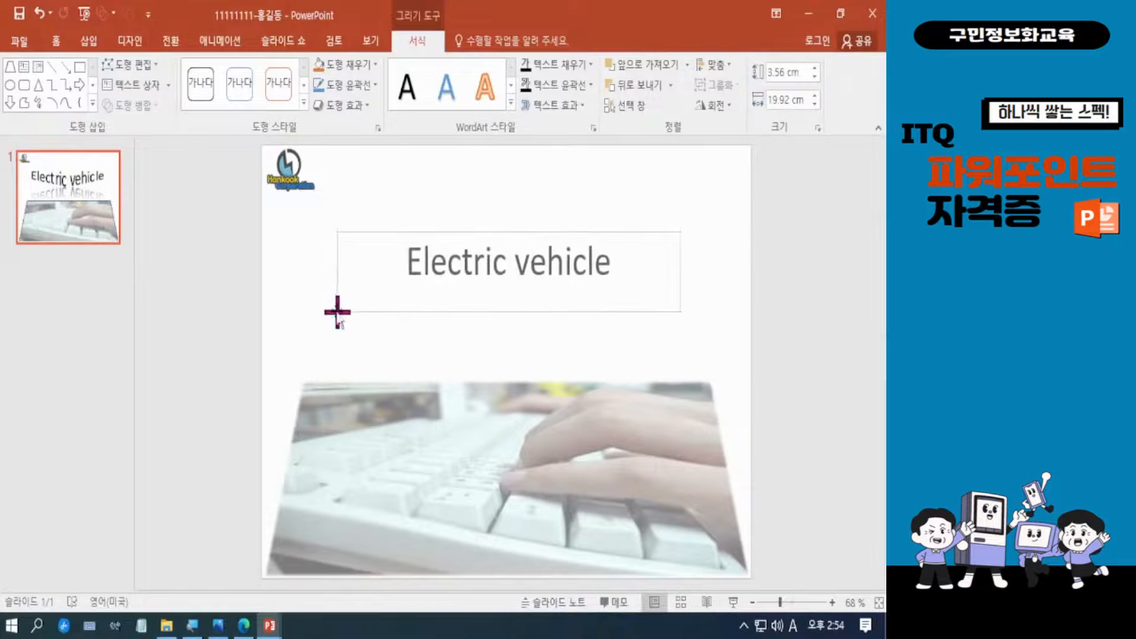
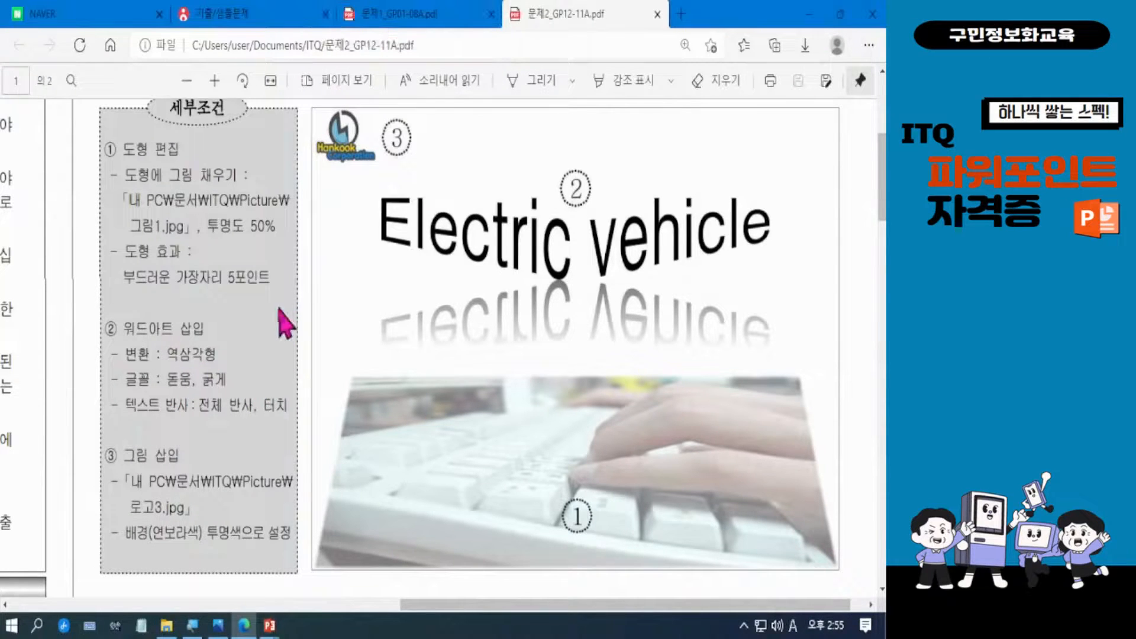
Step: Check the WordArt font requirements in 문제1_GP01-08A.pdf and switch to the "Food Delivery" presentation in PowerPoint
left_click(401, 25)
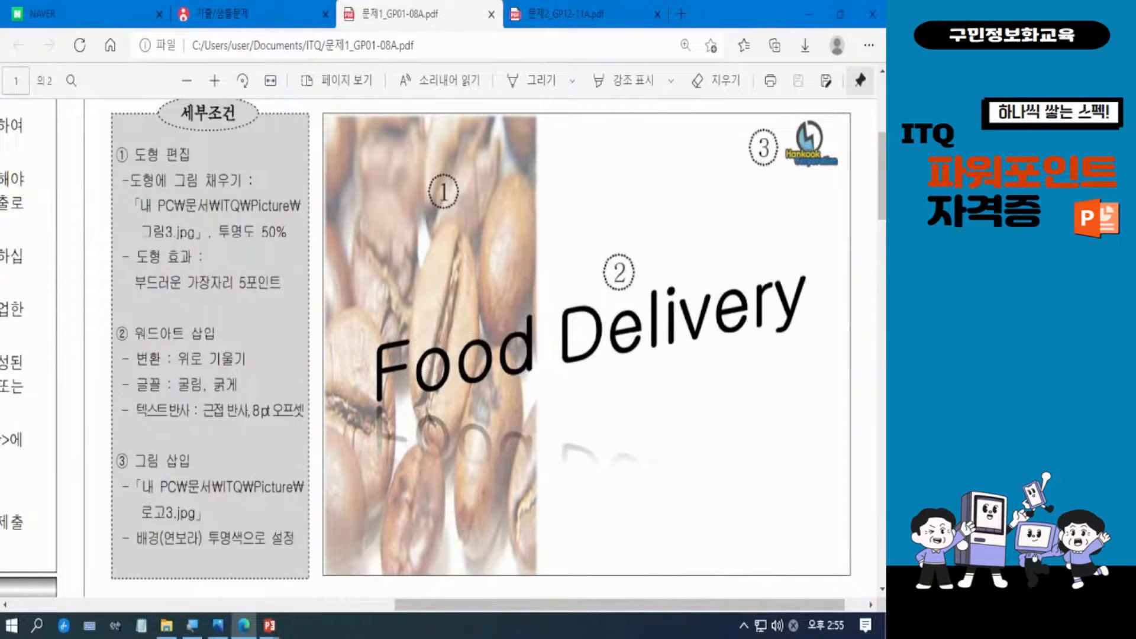
mouse_move(271, 627)
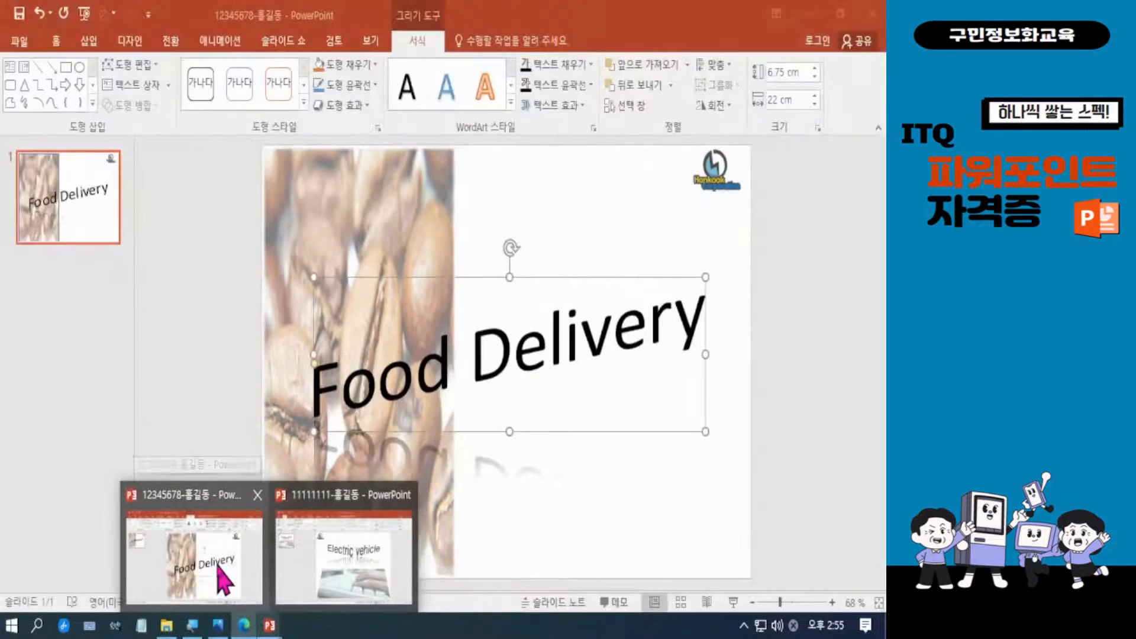
left_click(218, 577)
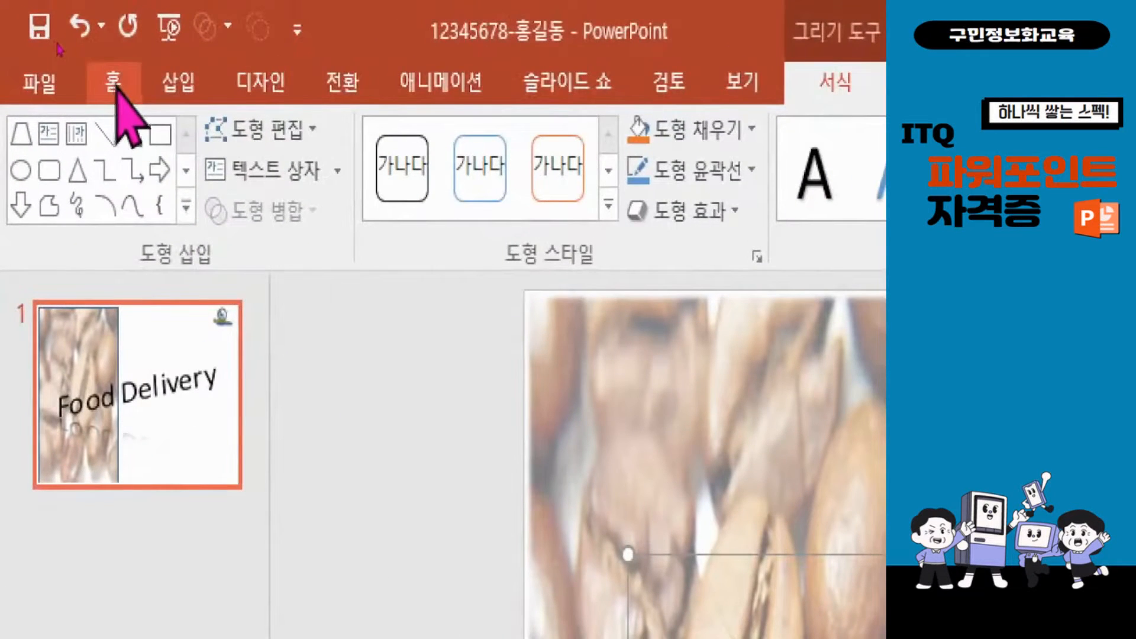
Step: Make the "Food Delivery" WordArt text bold and set its font to 굴림
left_click(113, 83)
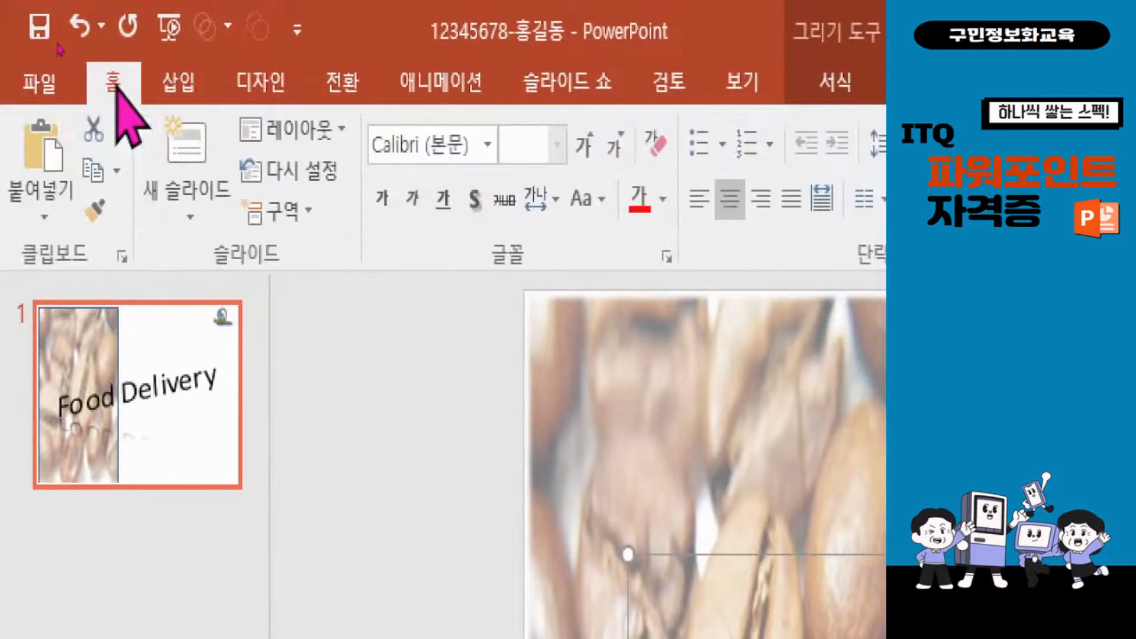
left_click(383, 200)
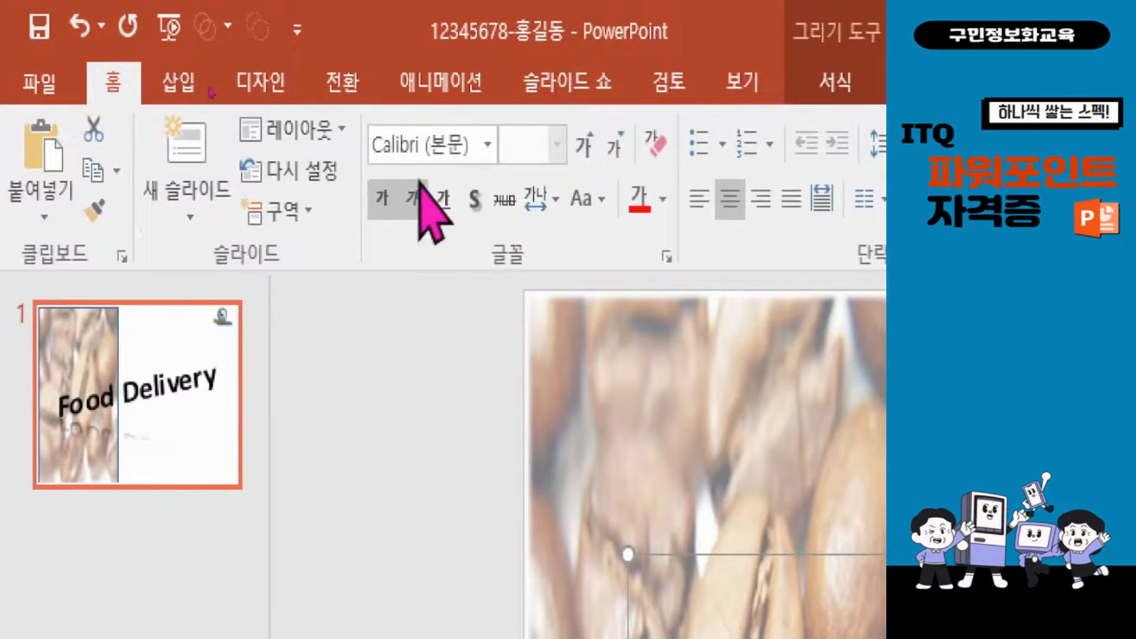
left_click(426, 136)
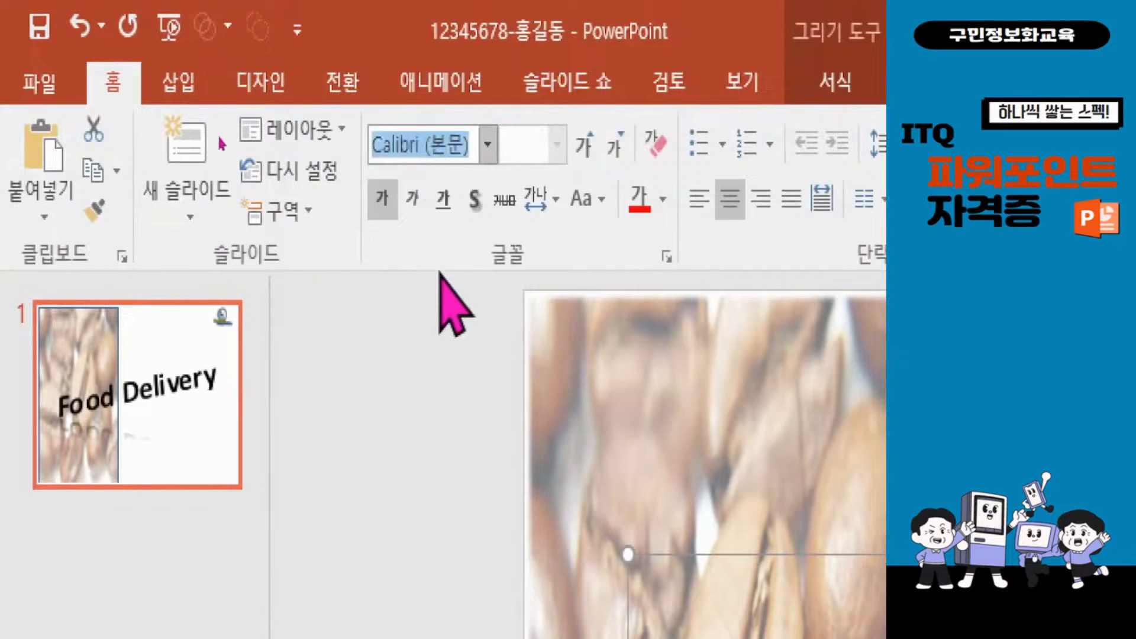
type("굴림")
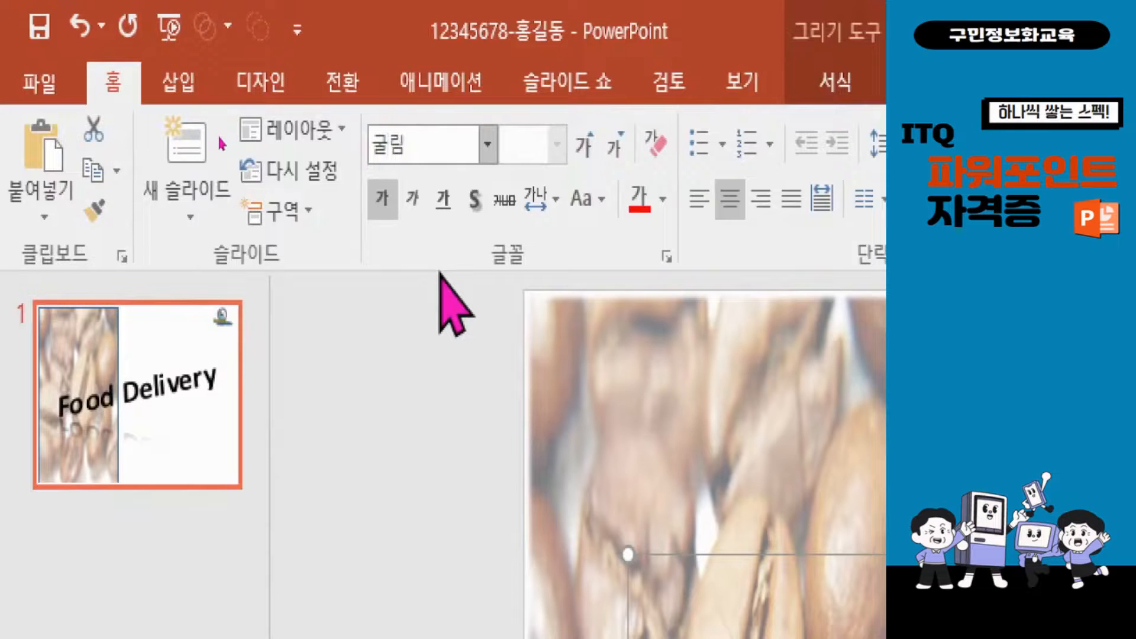
key("Return")
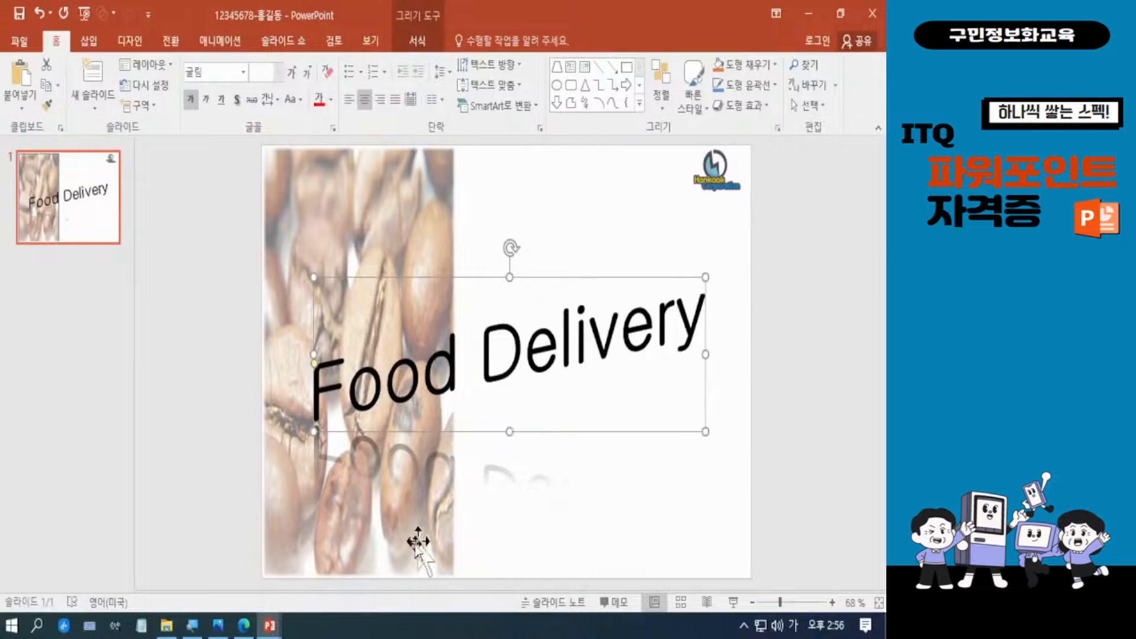
Step: Compare the "Food Delivery" slide with the sample in the exam PDF, return to PowerPoint and deselect the WordArt
left_click(244, 626)
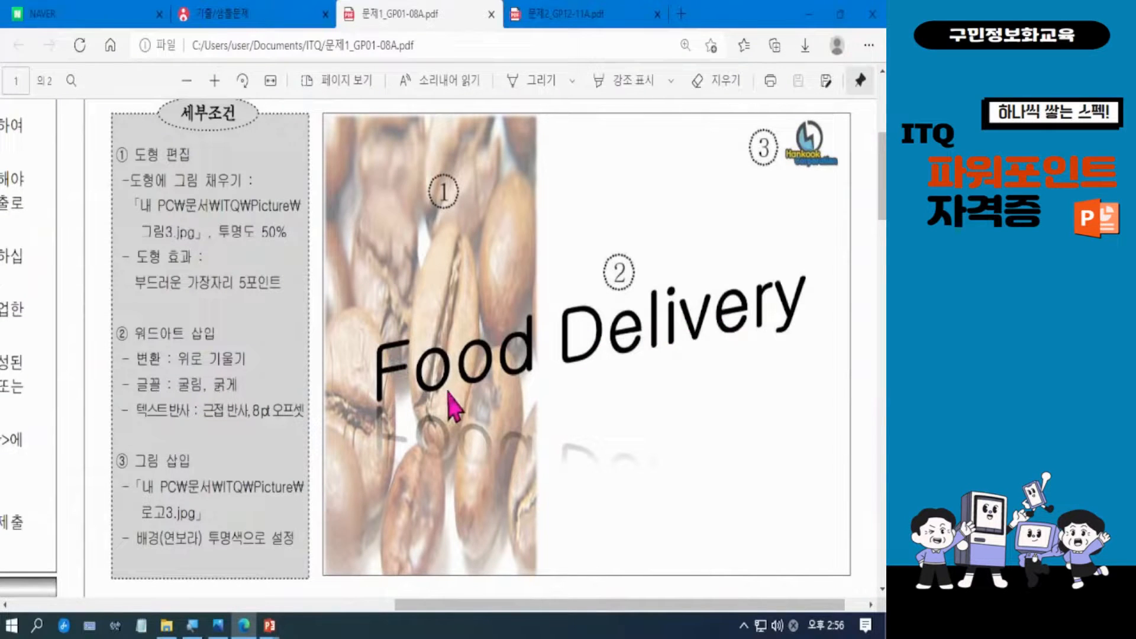
mouse_move(271, 632)
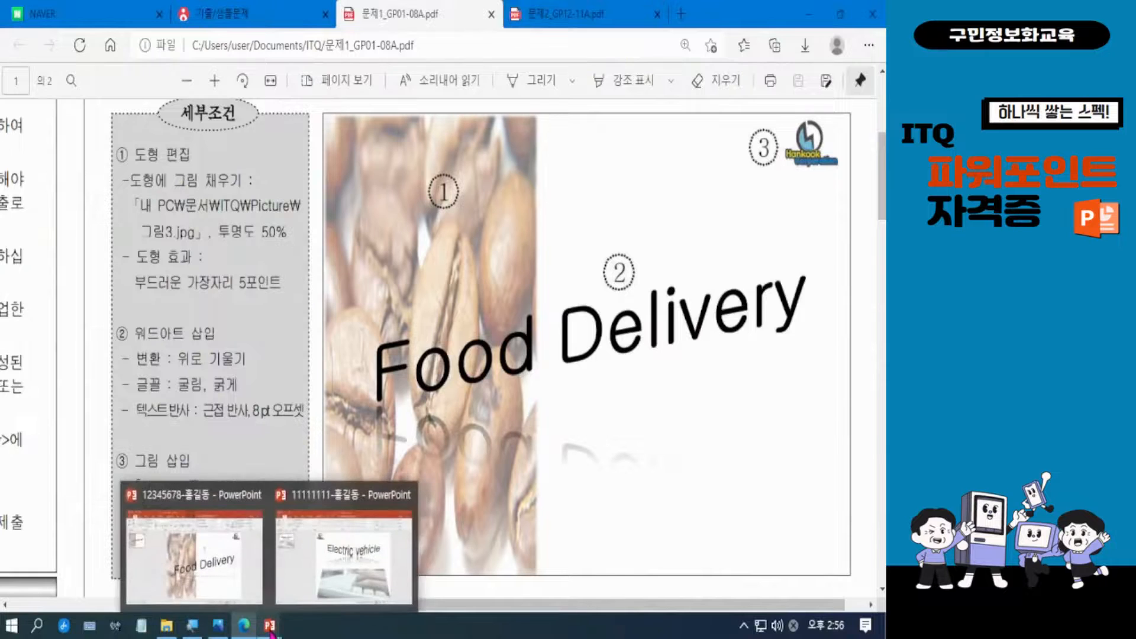
left_click(252, 568)
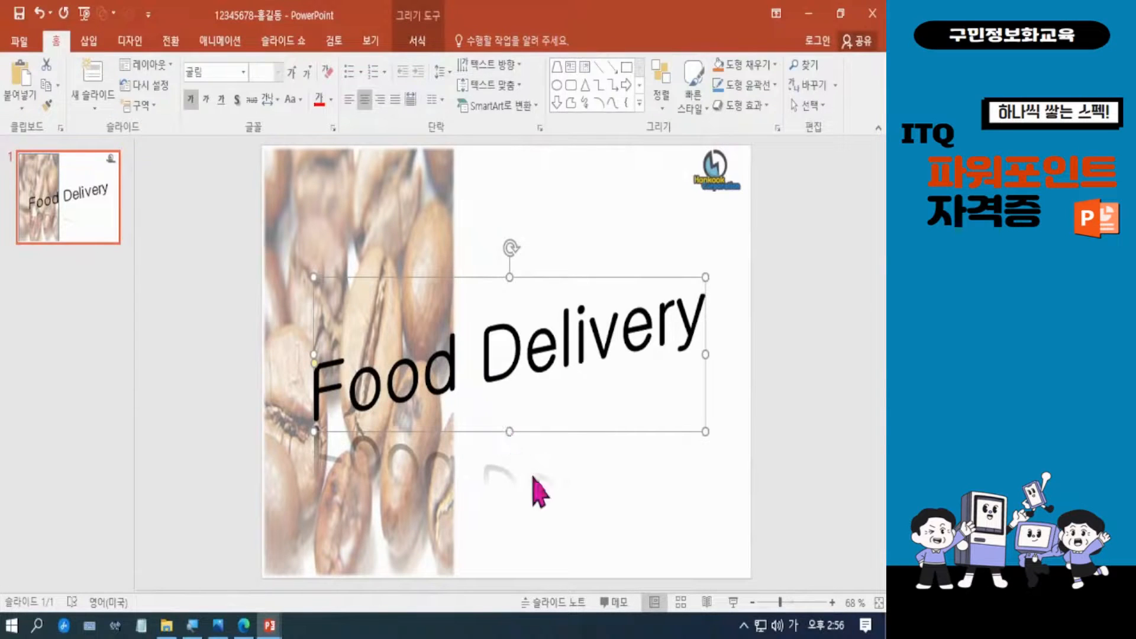
left_click(806, 355)
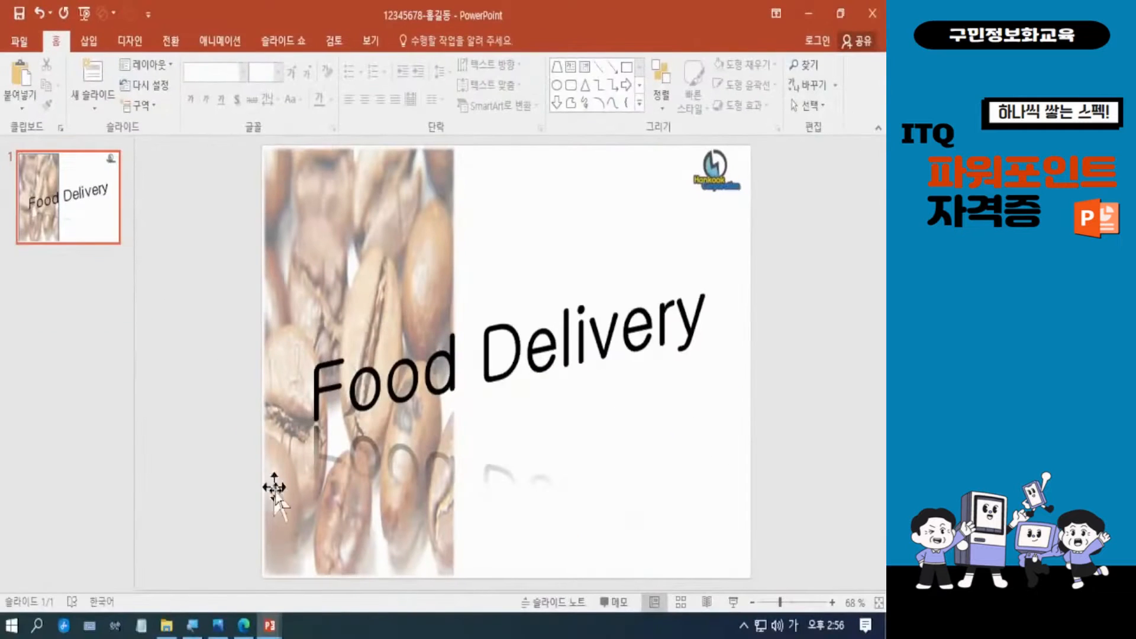
Step: Switch to the "Electric vehicle" presentation and save it
mouse_move(273, 628)
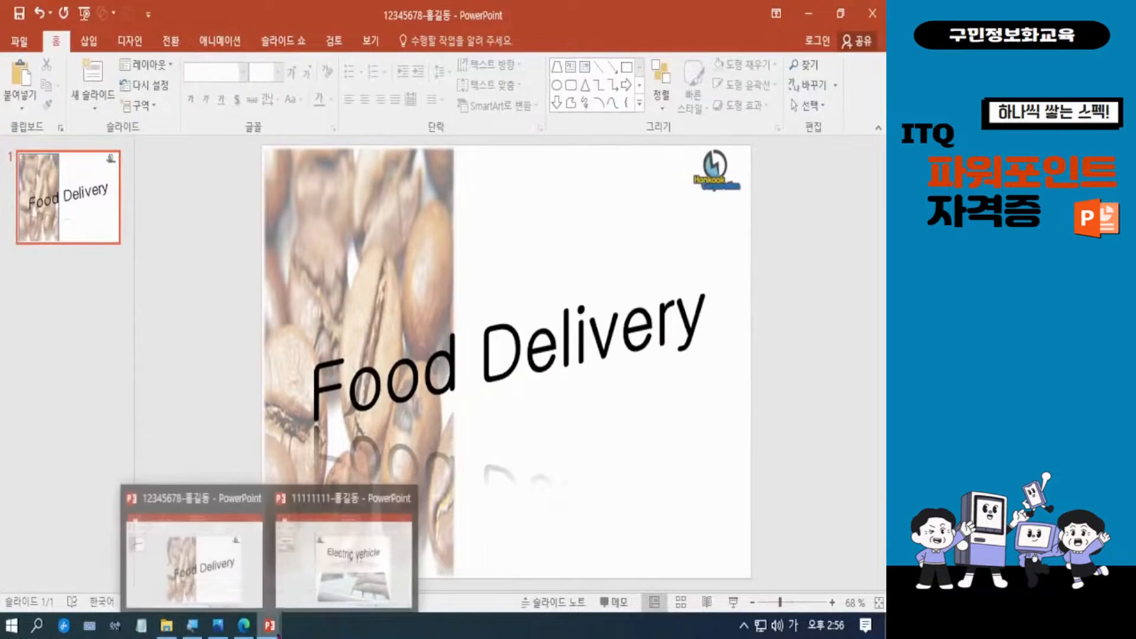
left_click(339, 577)
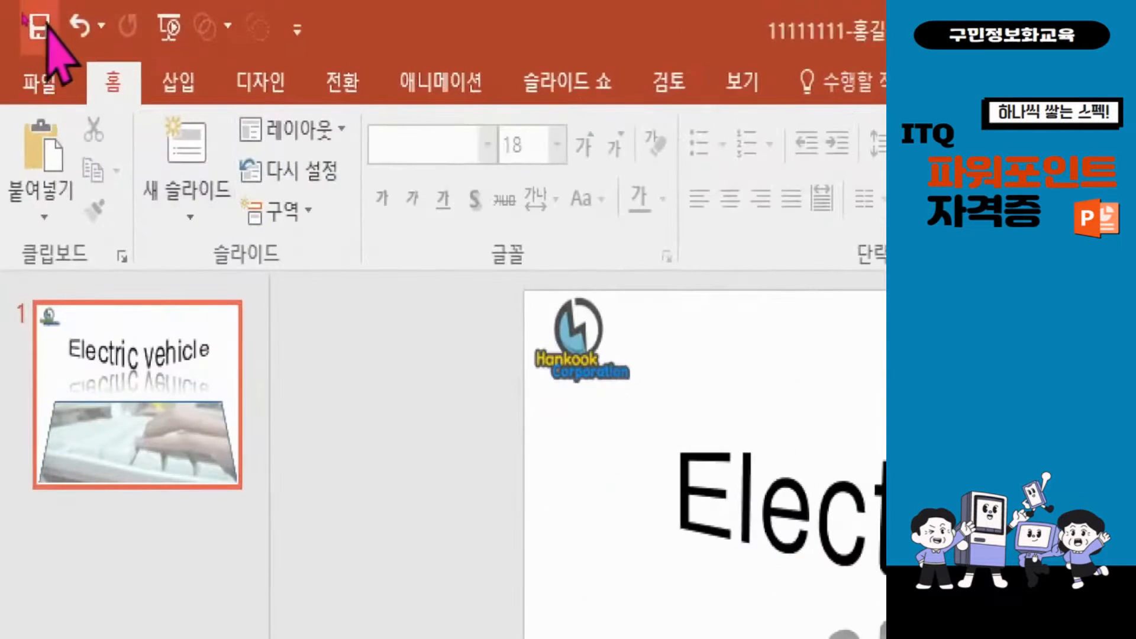
left_click(39, 27)
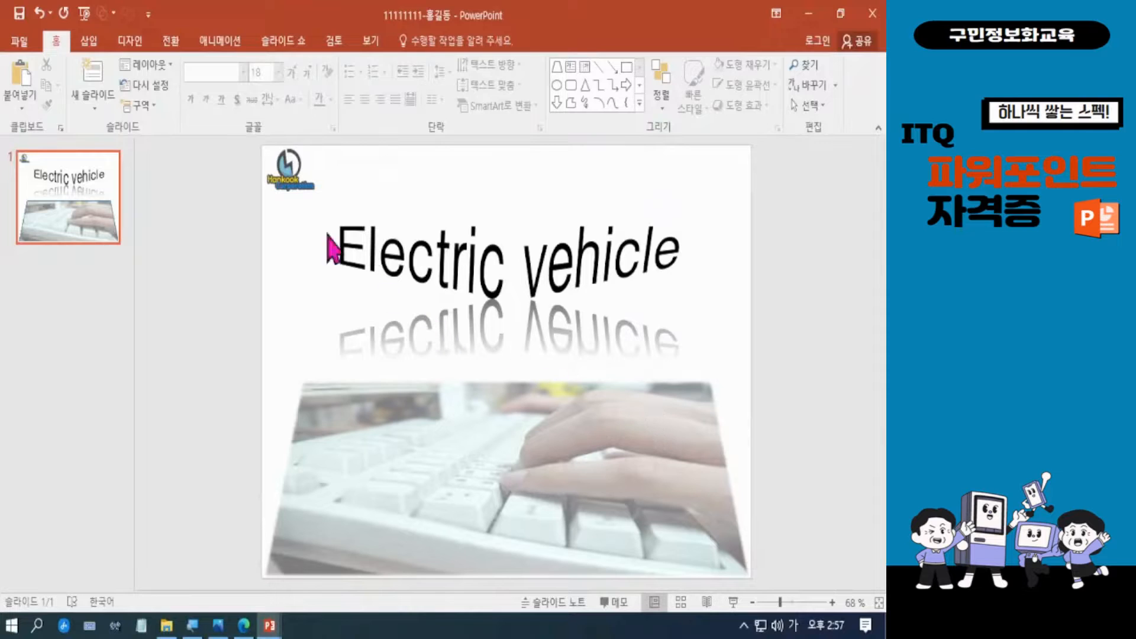
mouse_move(261, 139)
left_mouse_down()
mouse_move(283, 195)
mouse_move(313, 207)
left_mouse_up()
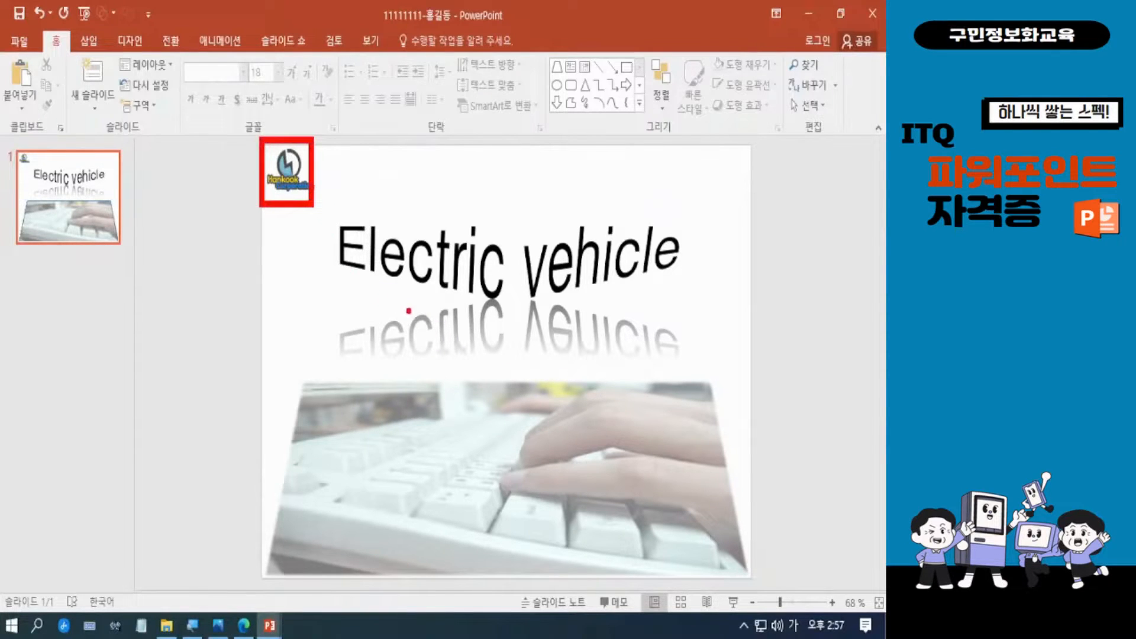
mouse_move(322, 210)
left_mouse_down()
mouse_move(325, 243)
mouse_move(713, 379)
left_mouse_up()
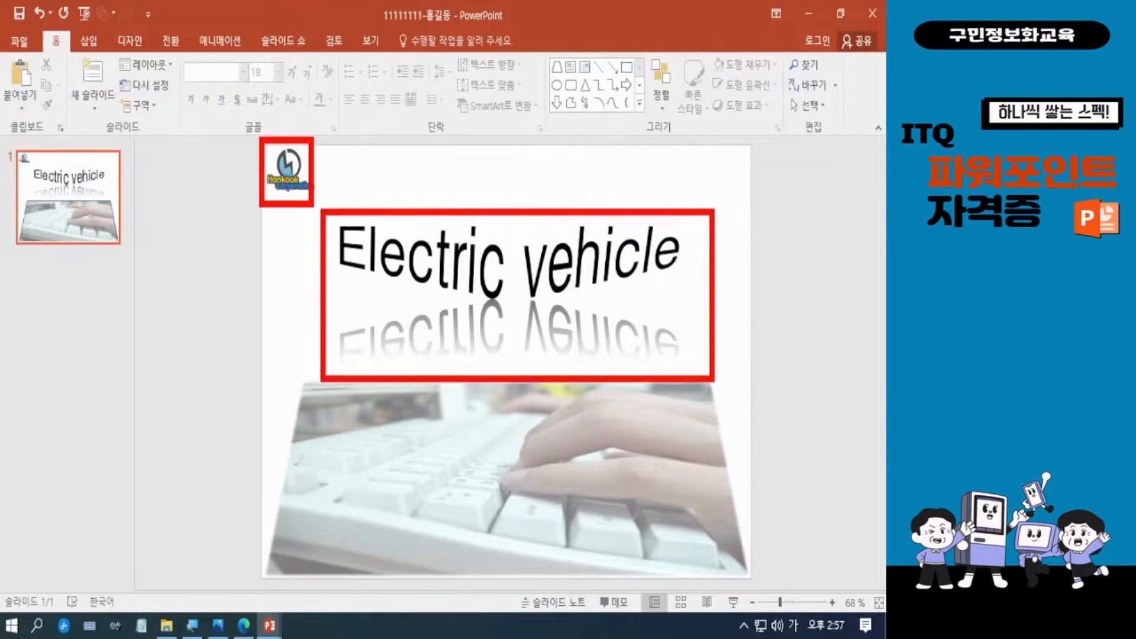
key("Escape")
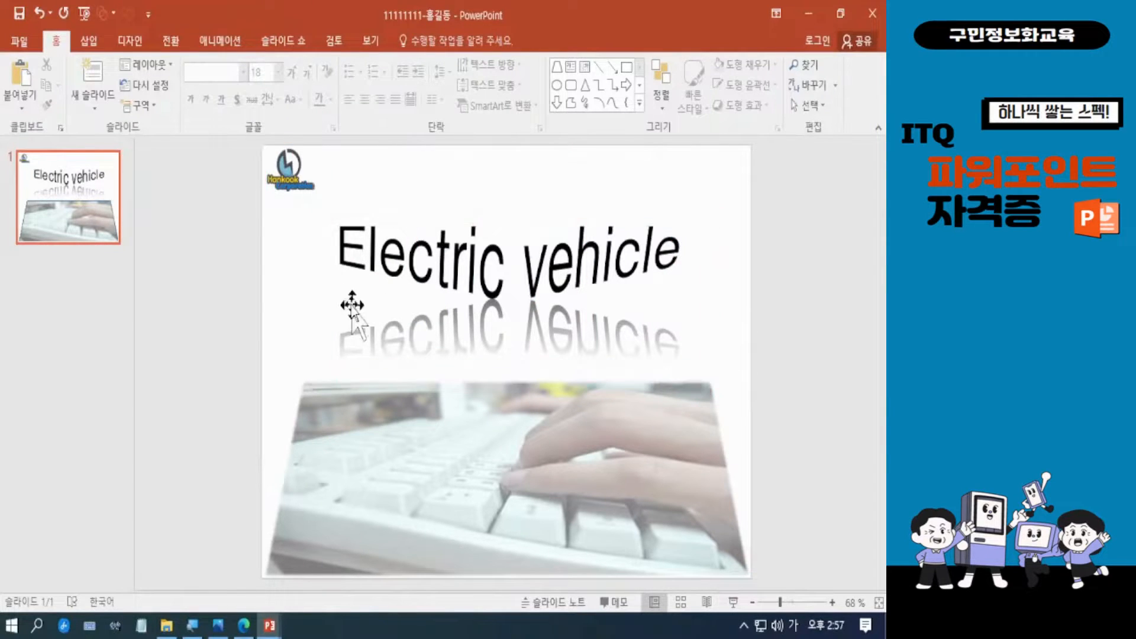
key("ctrl+2")
mouse_move(257, 358)
left_mouse_down()
mouse_move(541, 579)
mouse_move(777, 604)
left_mouse_up()
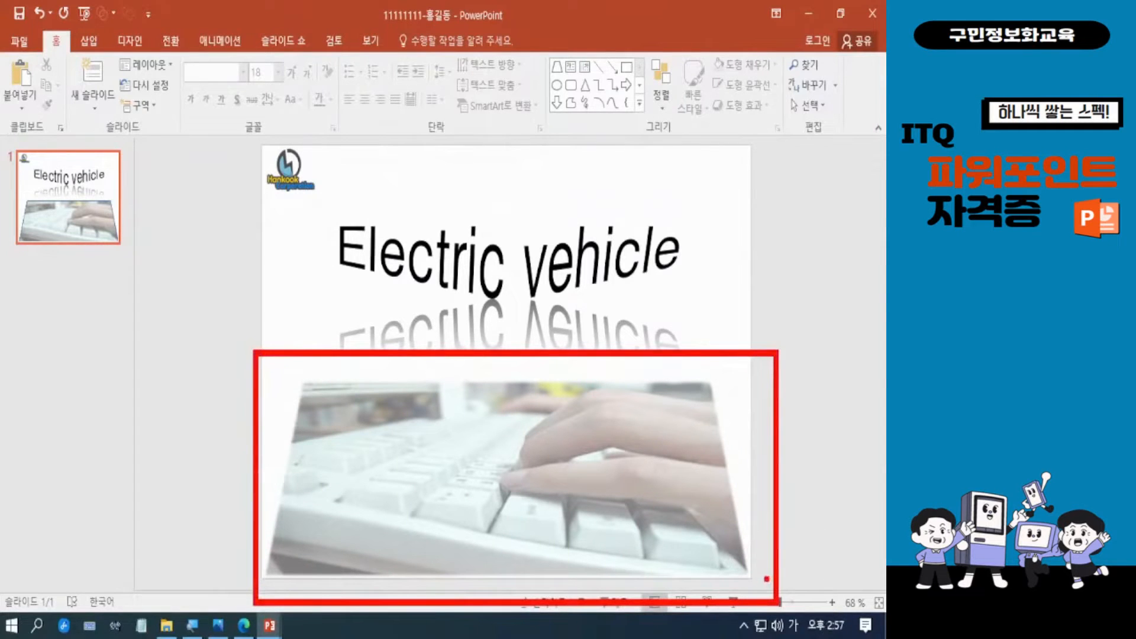
key("Escape")
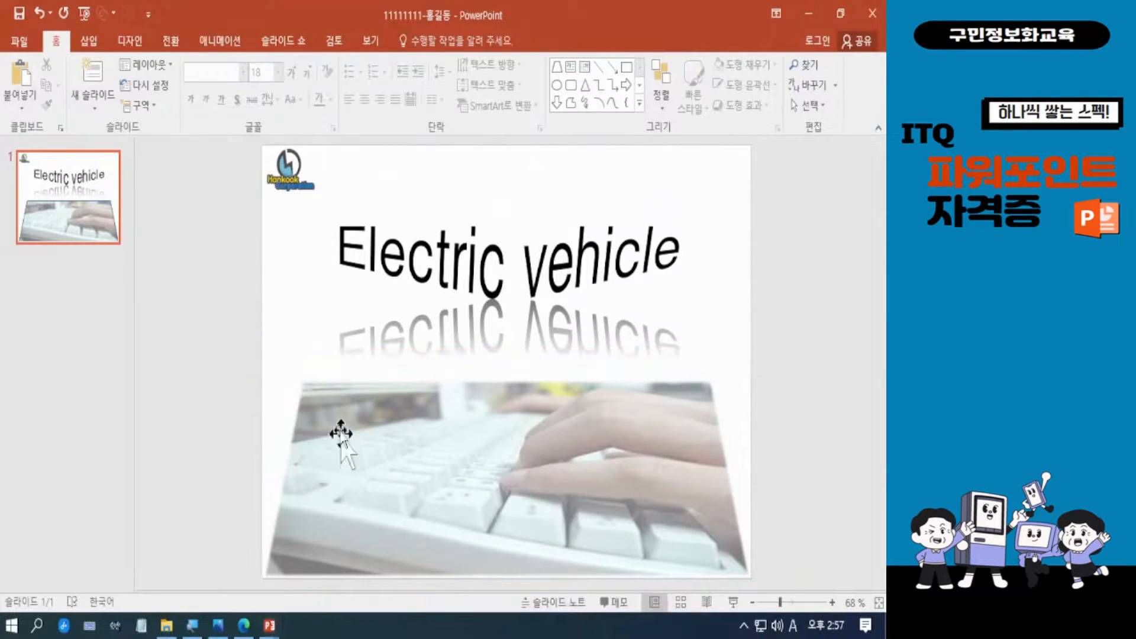
Step: Insert a horizontal text box over the upper part of the keyboard picture and enter "Electric vehicle" in it
left_click(538, 293)
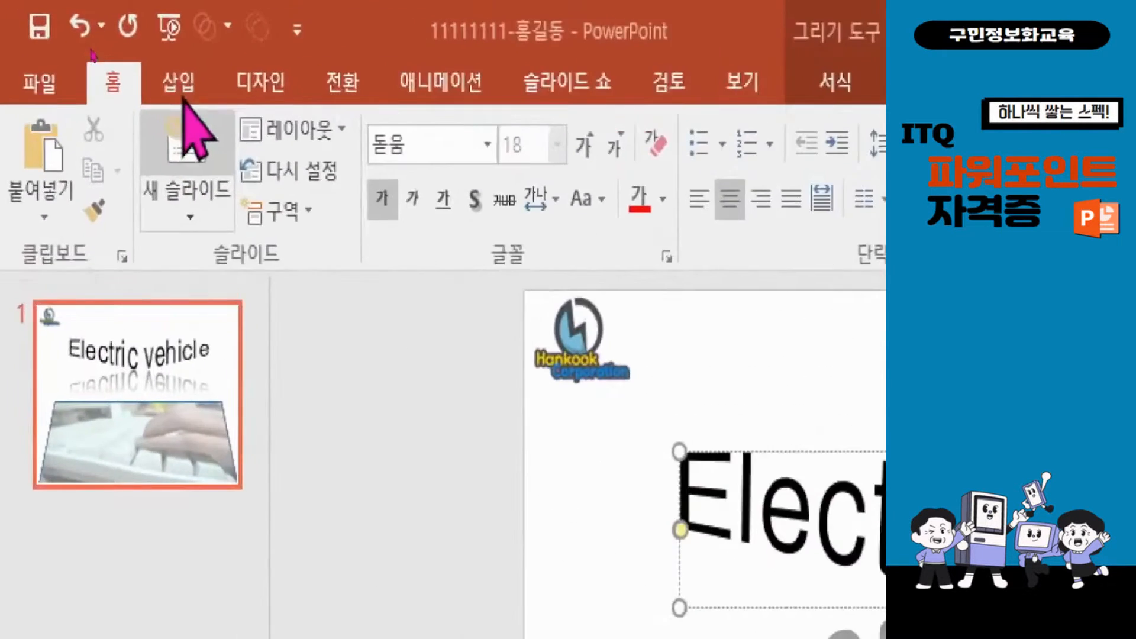
left_click(90, 41)
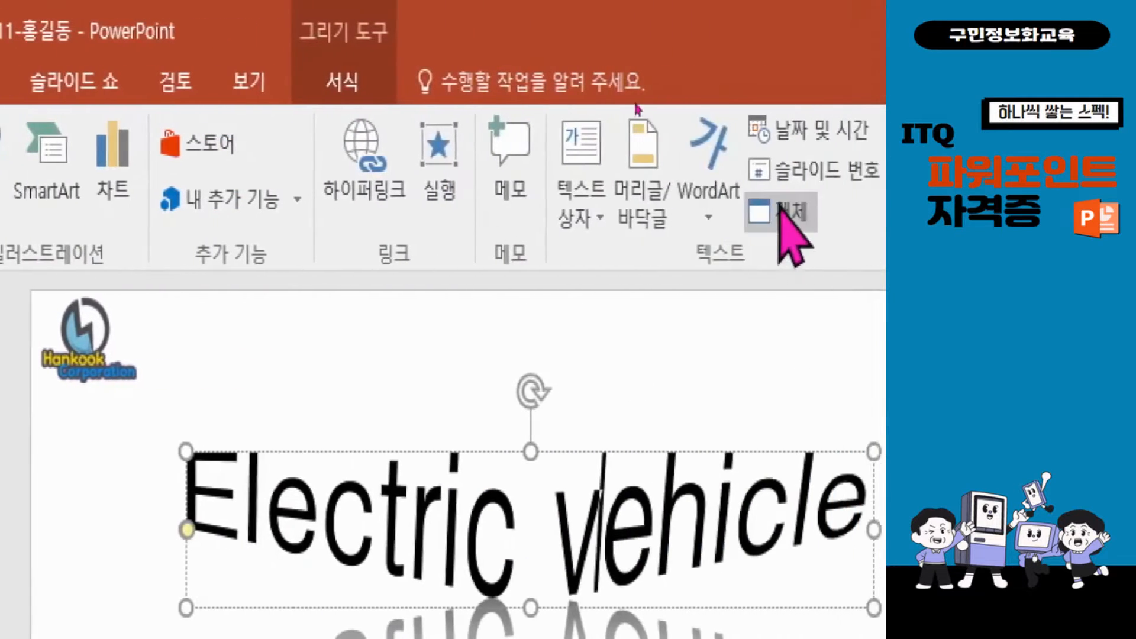
left_click(707, 207)
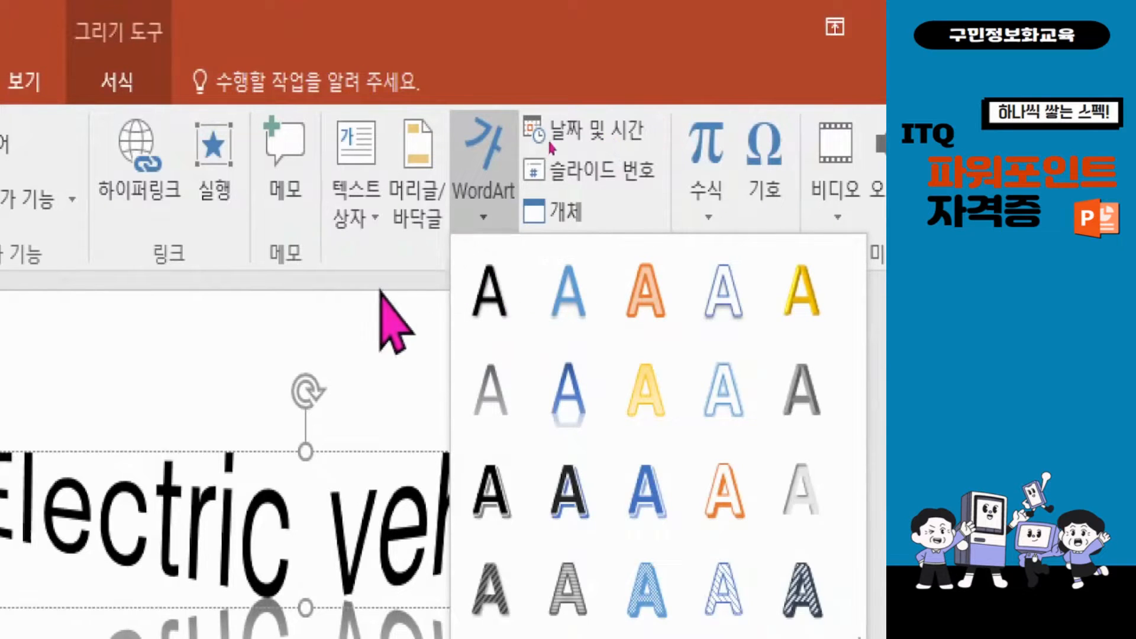
left_click(362, 170)
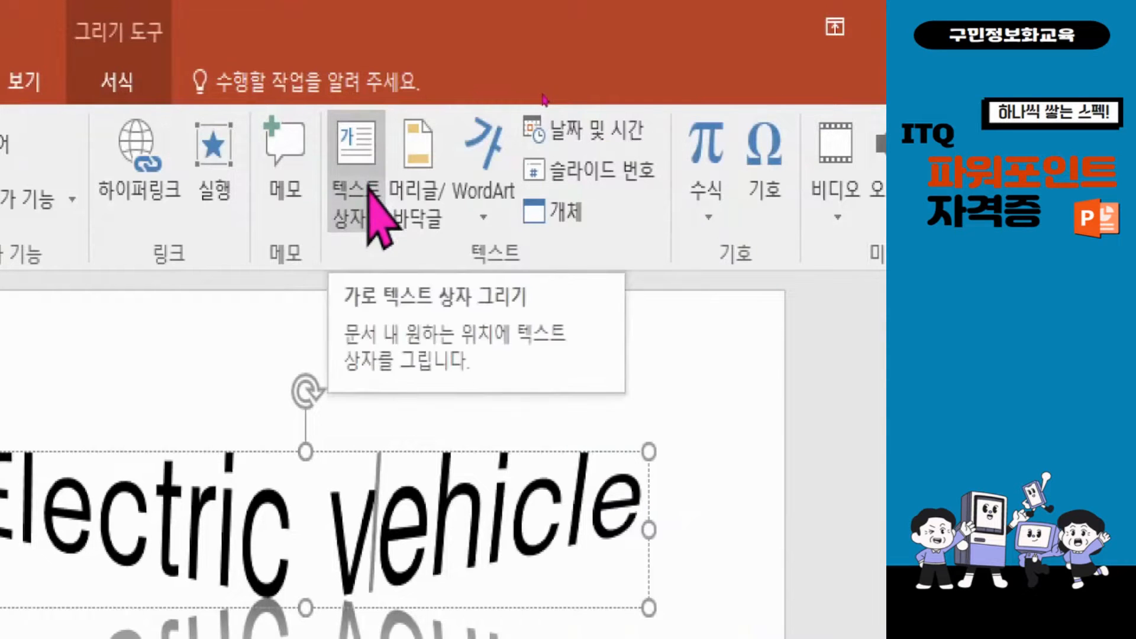
left_click(358, 149)
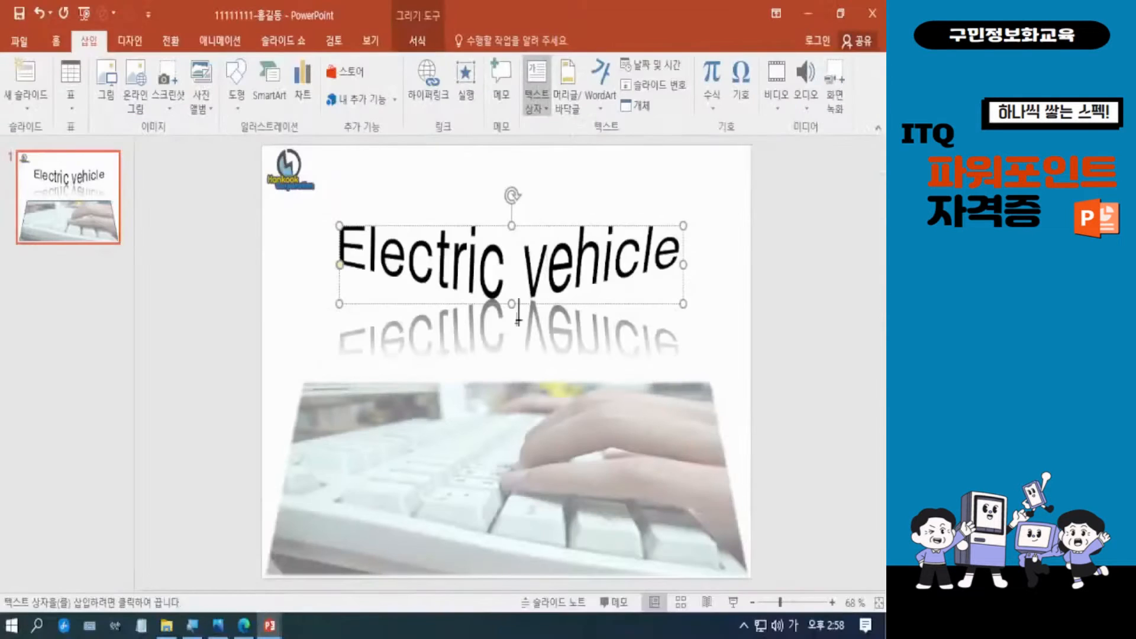
mouse_move(359, 378)
left_mouse_down()
mouse_move(383, 414)
mouse_move(674, 463)
left_mouse_up()
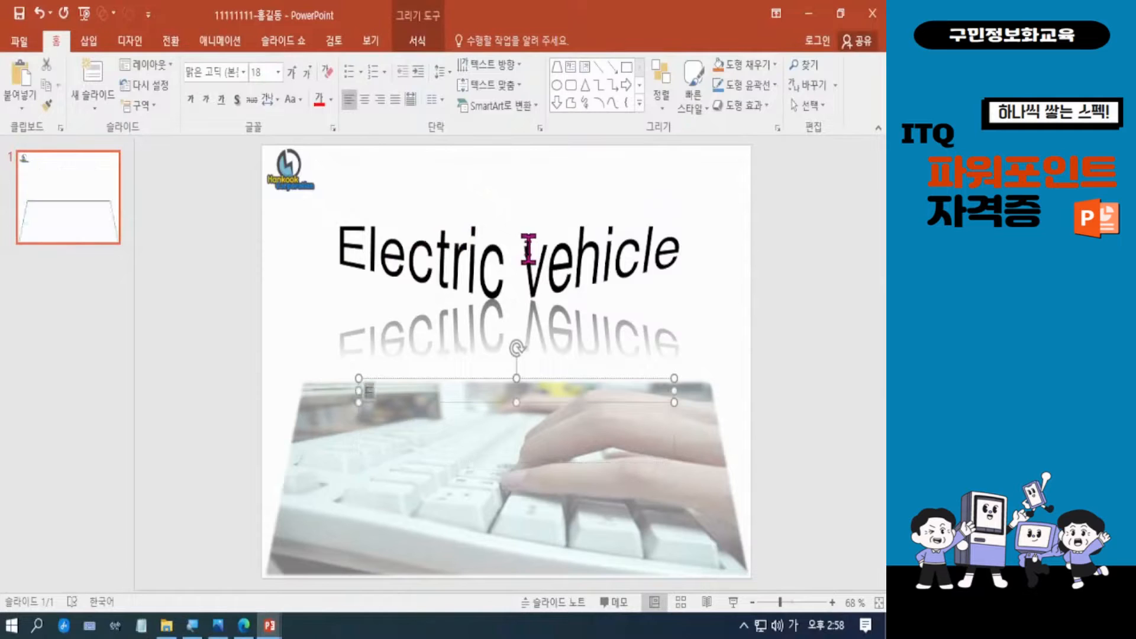
key("Hangul")
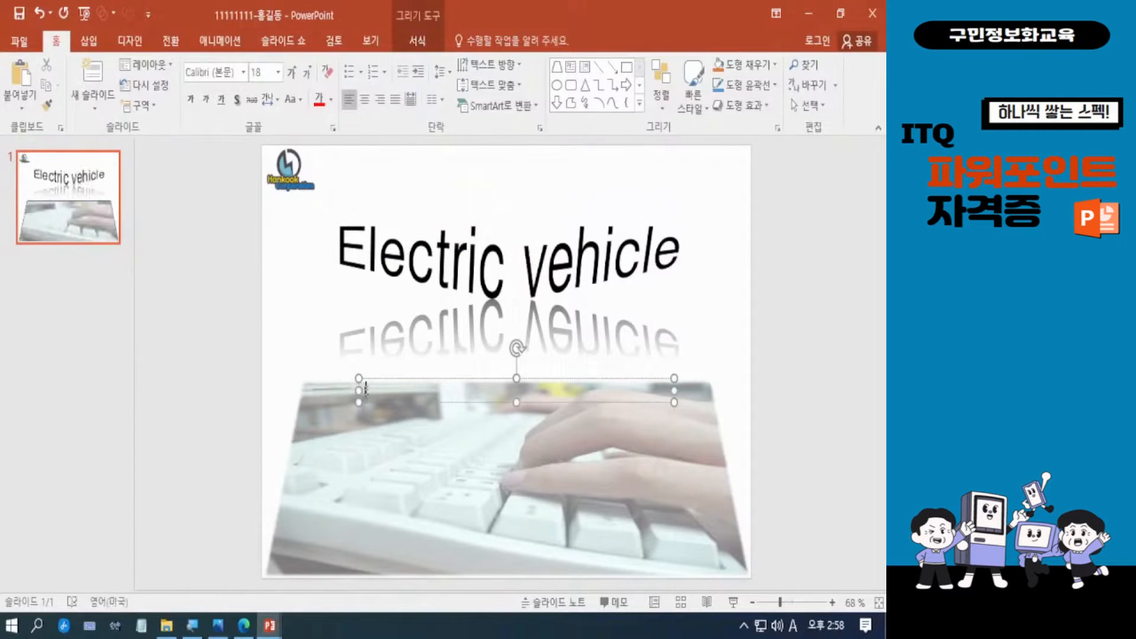
type("Electric v")
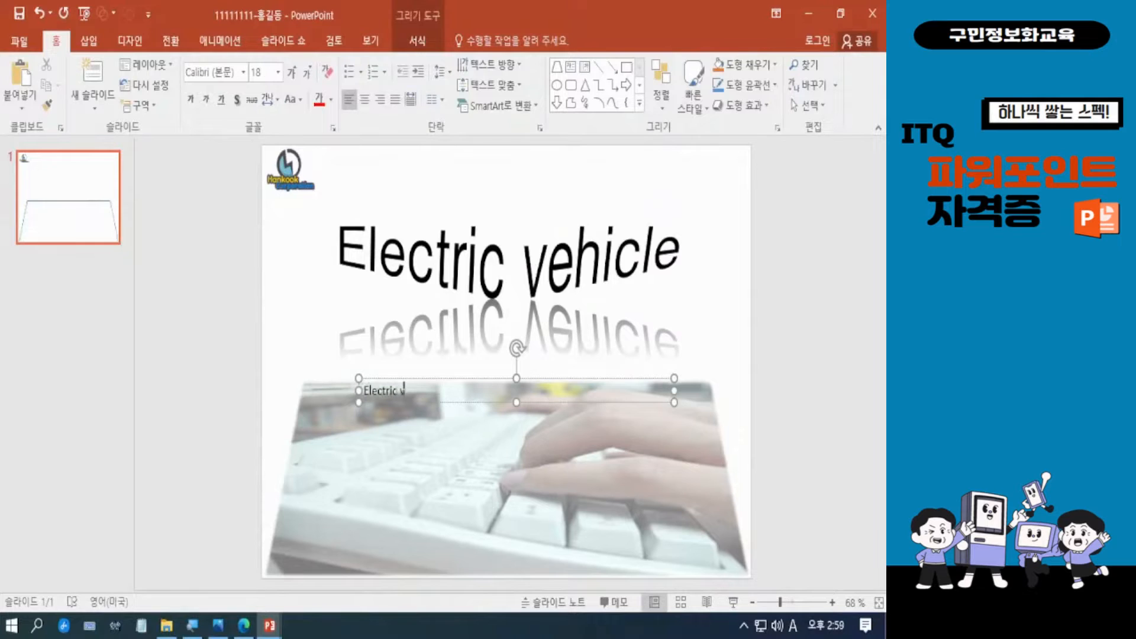
type("ehice")
key("BackSpace")
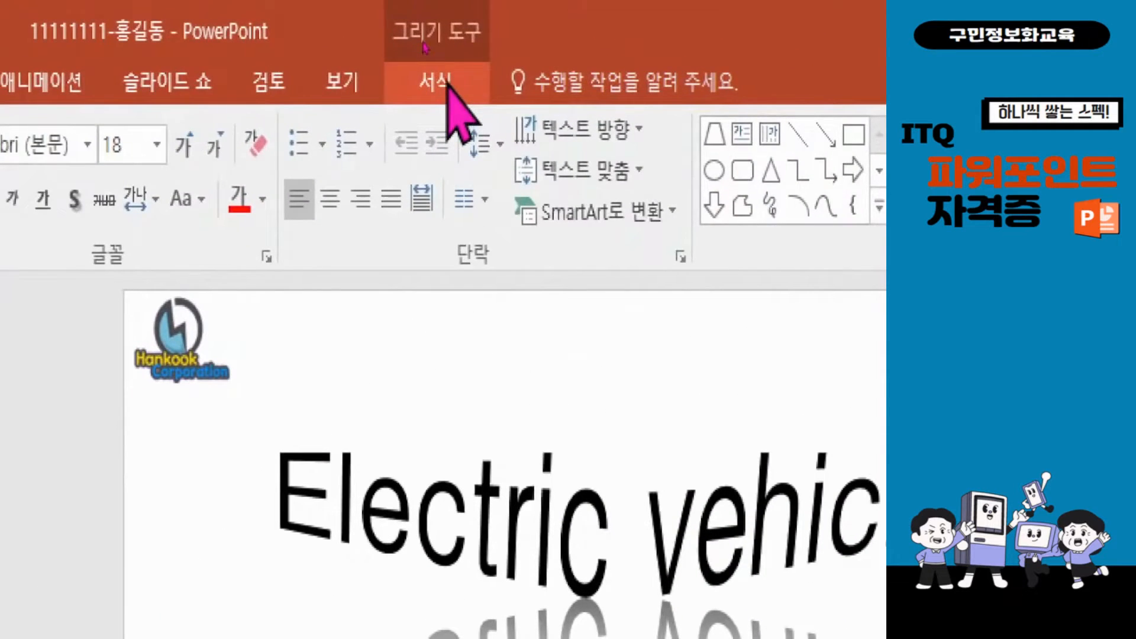
Step: Apply the 1/2 reflection with 8 pt offset as a text effect to the "Electric vehicle" text box
left_click(419, 41)
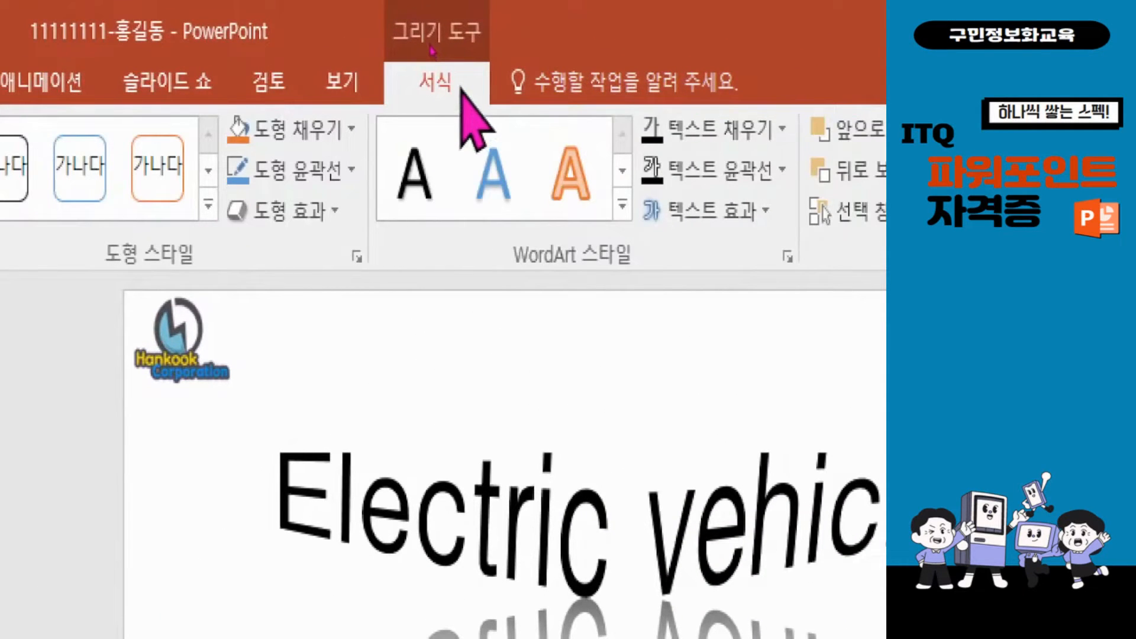
left_click(745, 213)
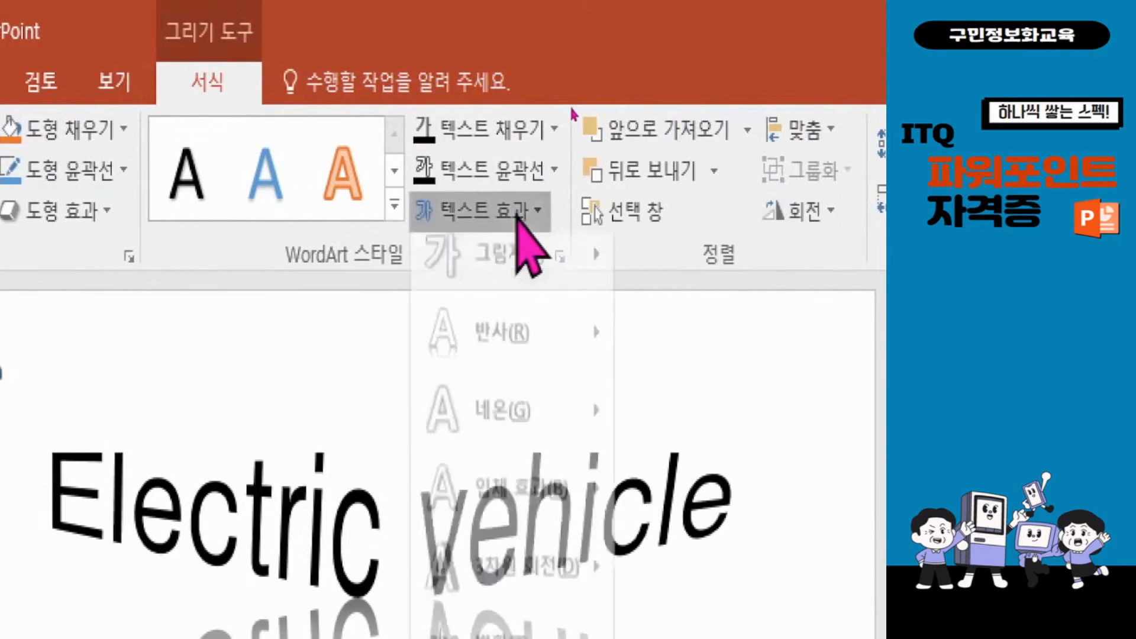
mouse_move(546, 384)
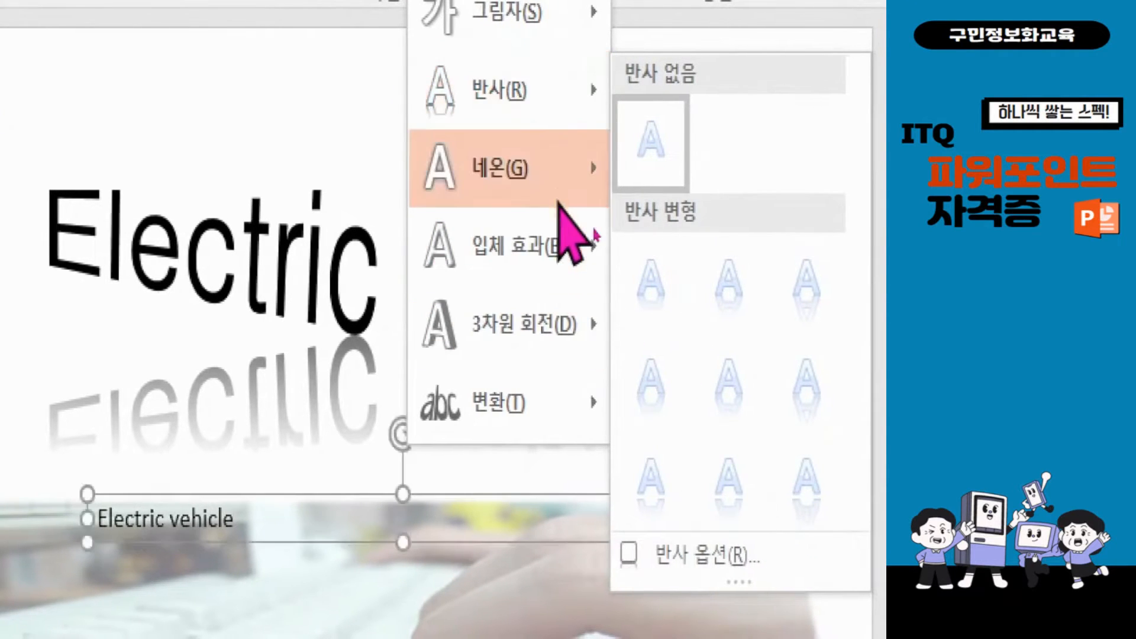
mouse_move(543, 169)
mouse_move(555, 110)
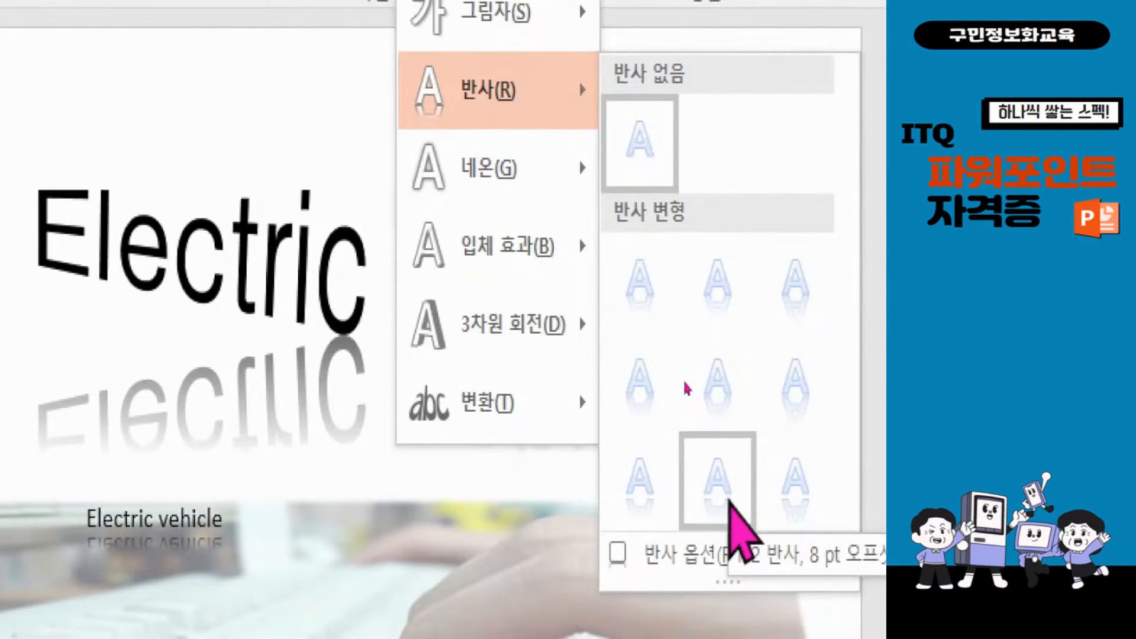
left_click(730, 502)
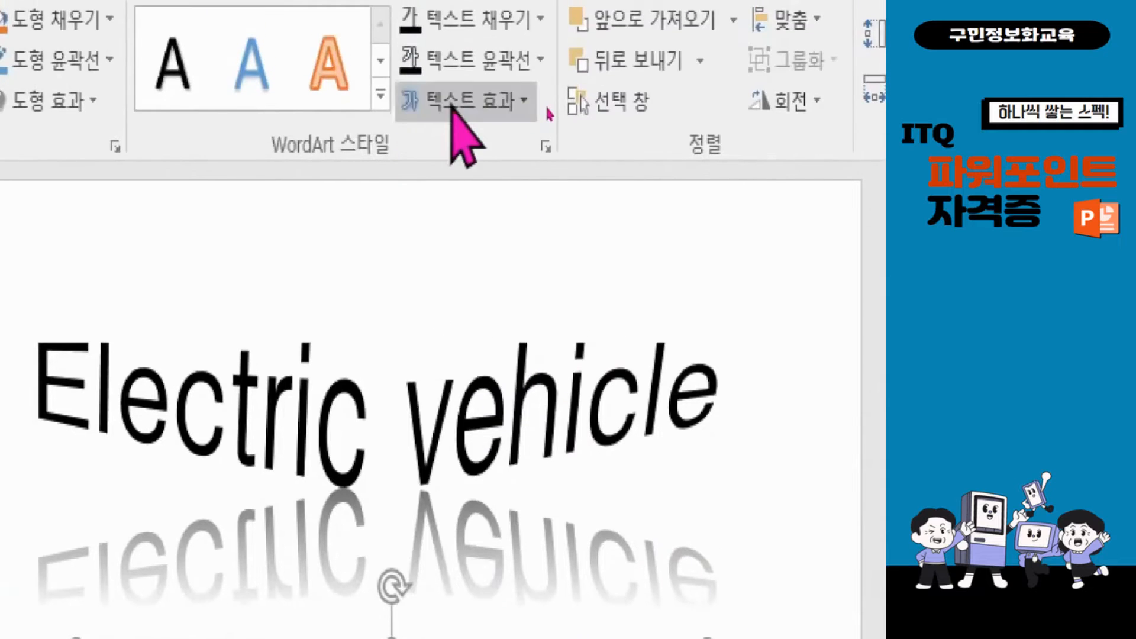
Step: Transform the new "Electric vehicle" text with the upward-slanting warp
left_click(451, 104)
mouse_move(536, 562)
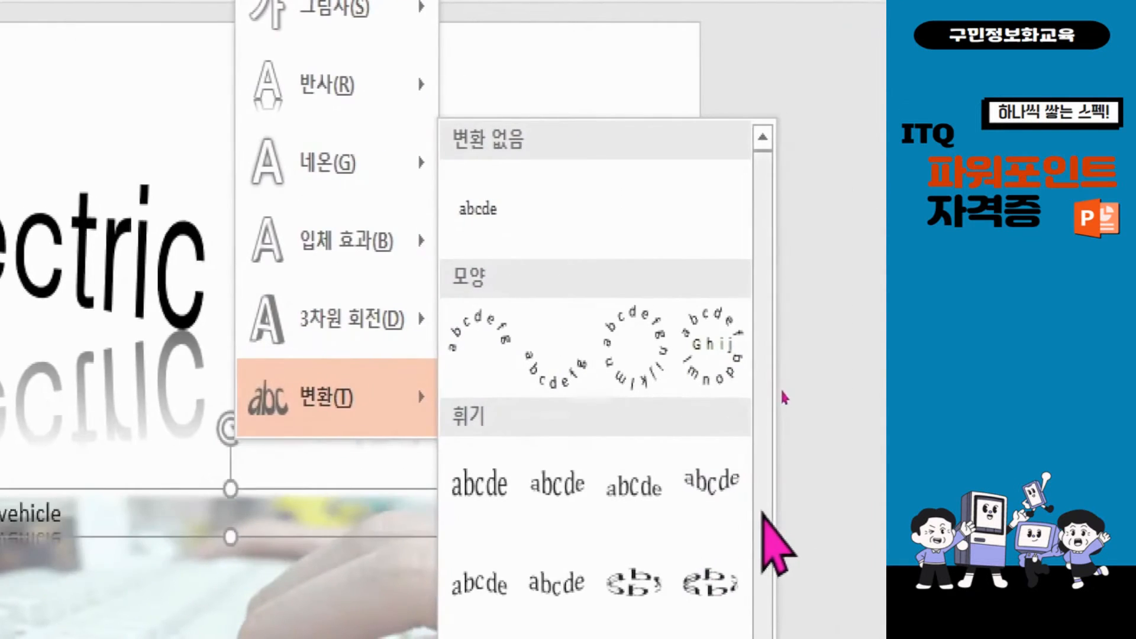
scroll(763, 515, "down", 3)
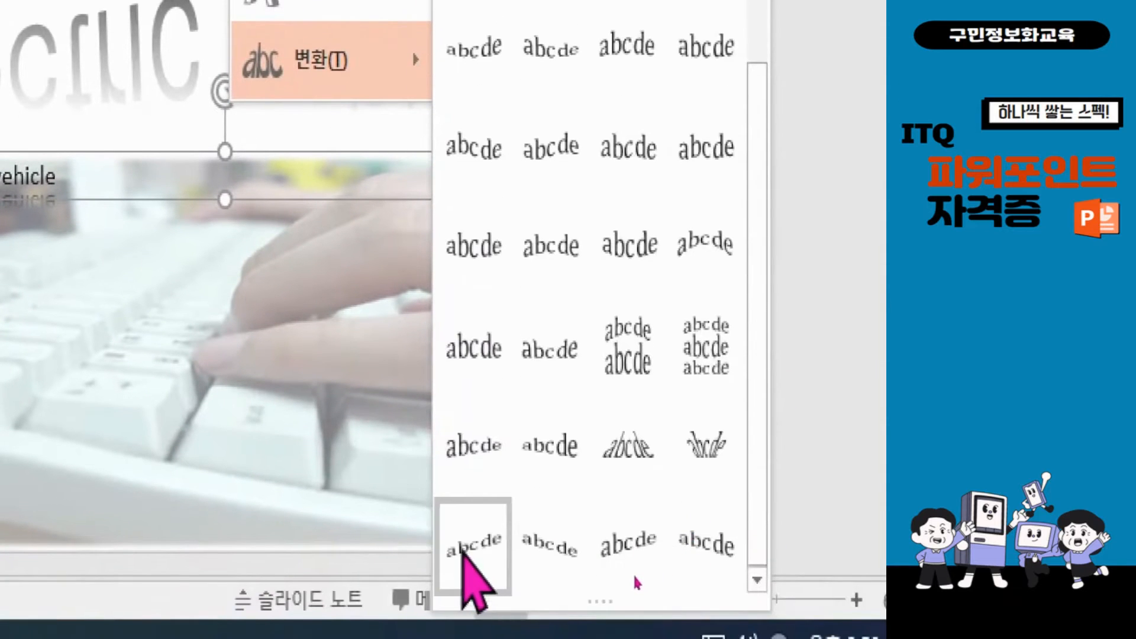
left_click(469, 546)
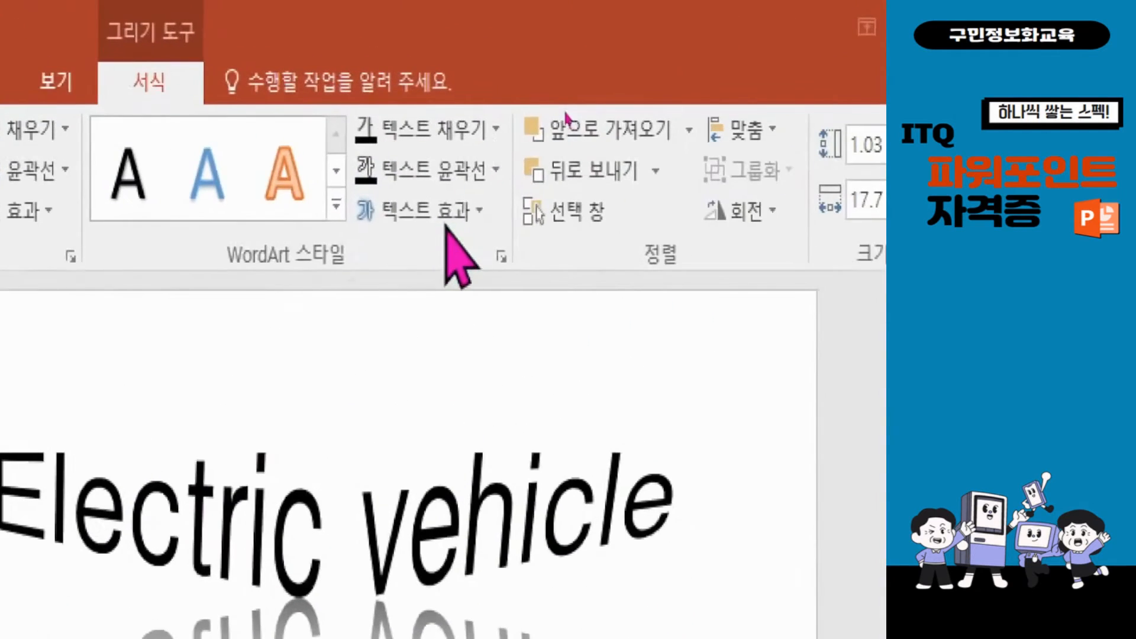
Step: Change the new text's reflection to the third preset in the first row of reflection variations
left_click(562, 108)
mouse_move(497, 379)
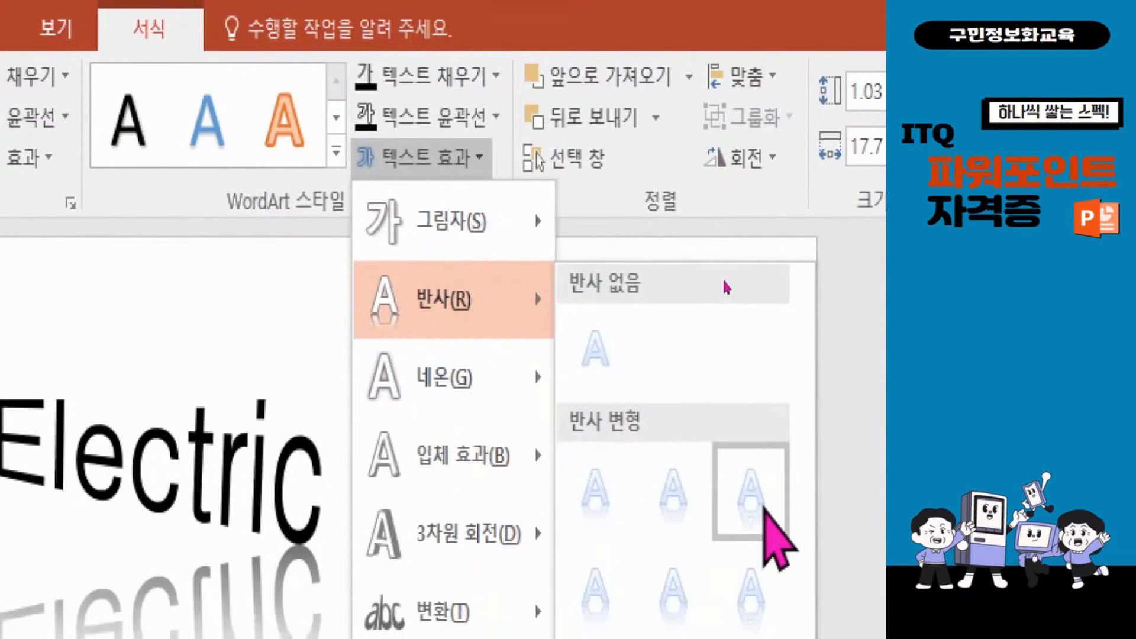
left_click(764, 509)
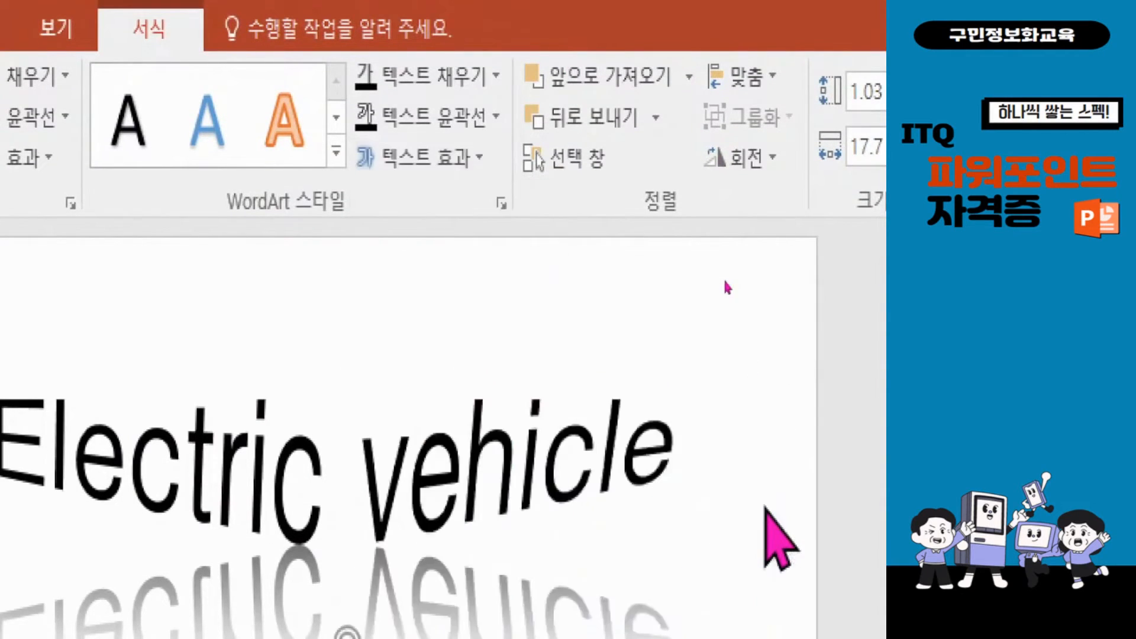
Step: Transform the new text with the warp that dips in the middle and stretch its box taller over the picture
left_click(468, 166)
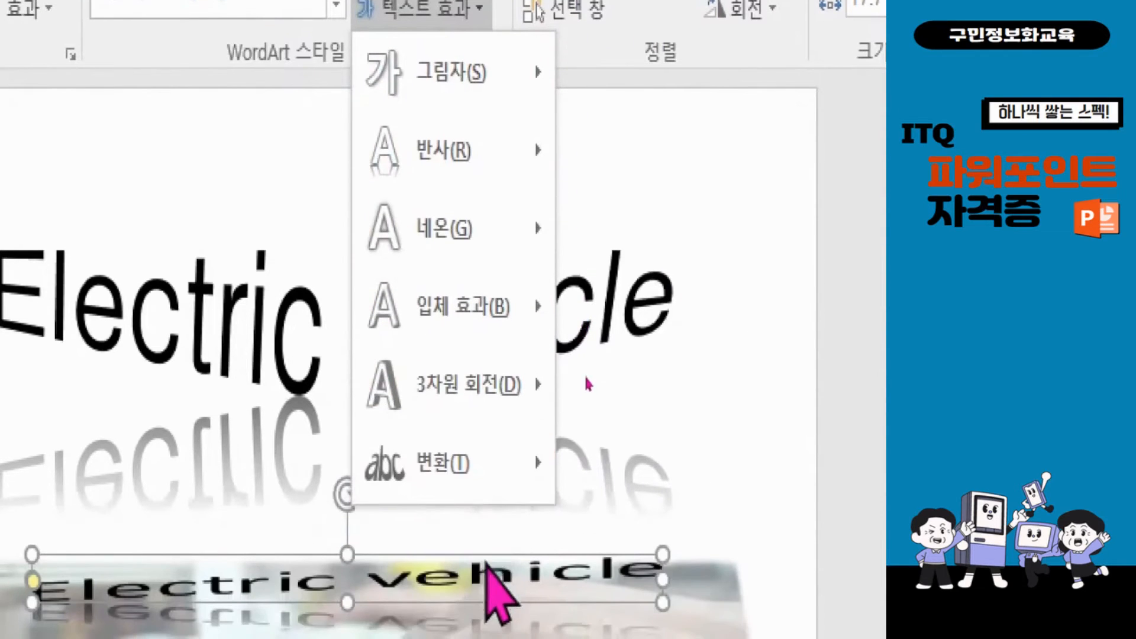
mouse_move(508, 482)
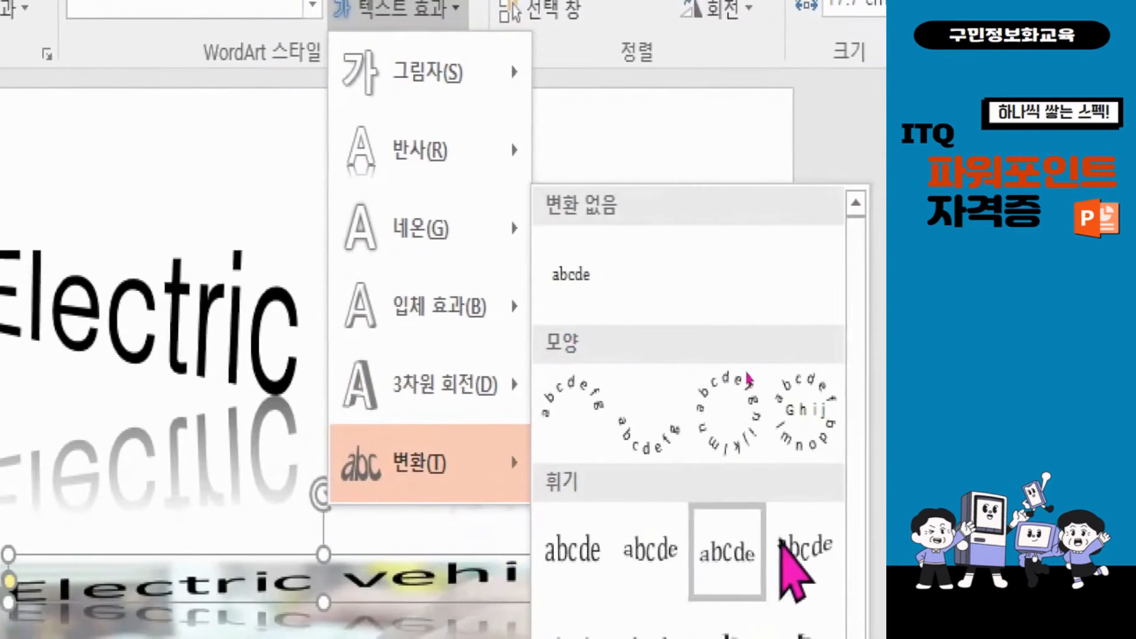
left_click(780, 560)
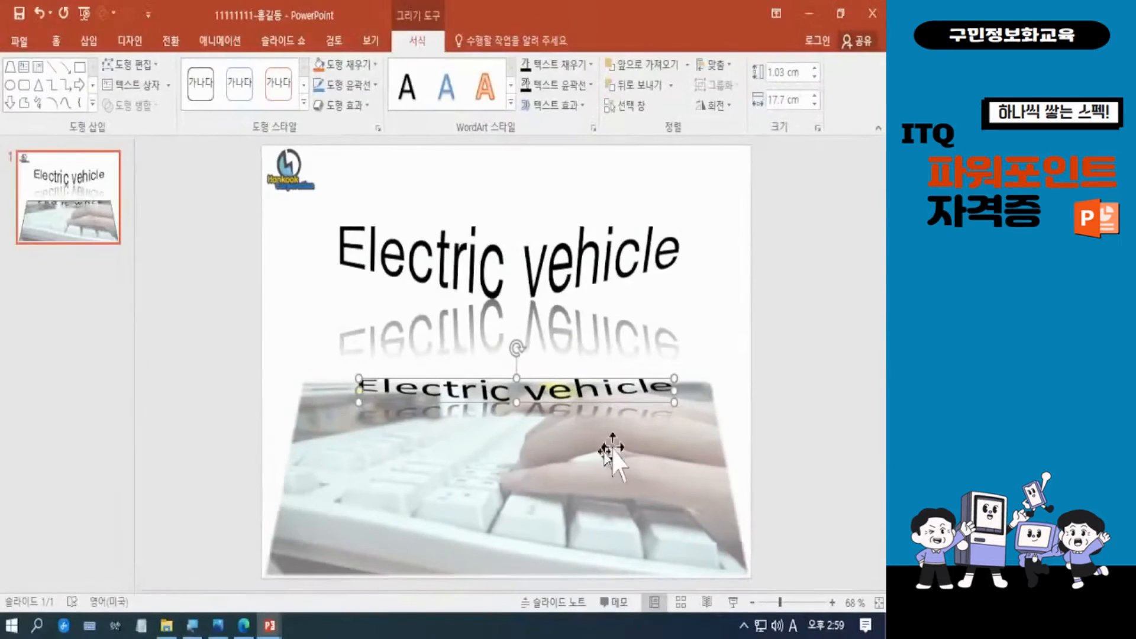
left_click_drag(517, 402, 525, 484)
left_click_drag(517, 377, 517, 395)
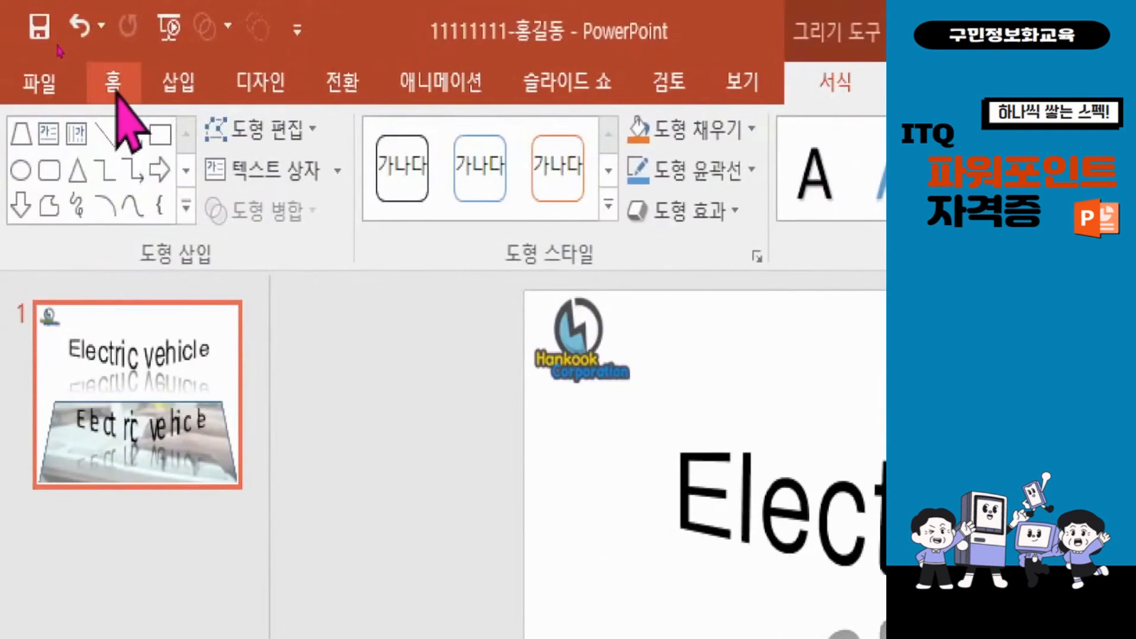
Step: Set the new "Electric vehicle" text's font to 돋움 and make it bold
left_click(57, 43)
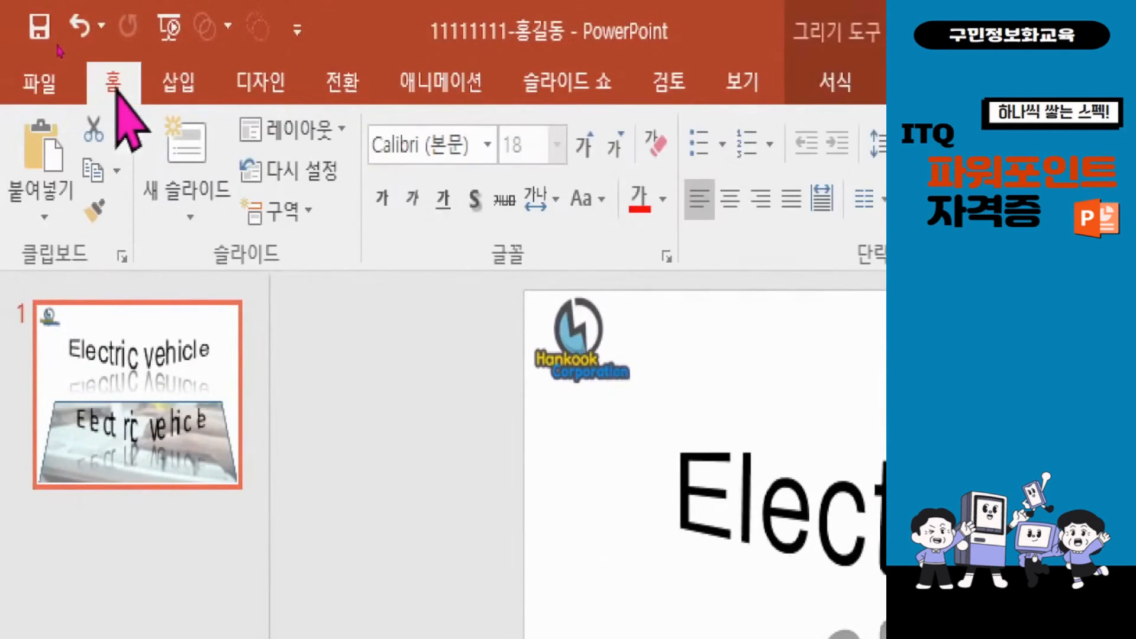
left_click(436, 146)
type("e")
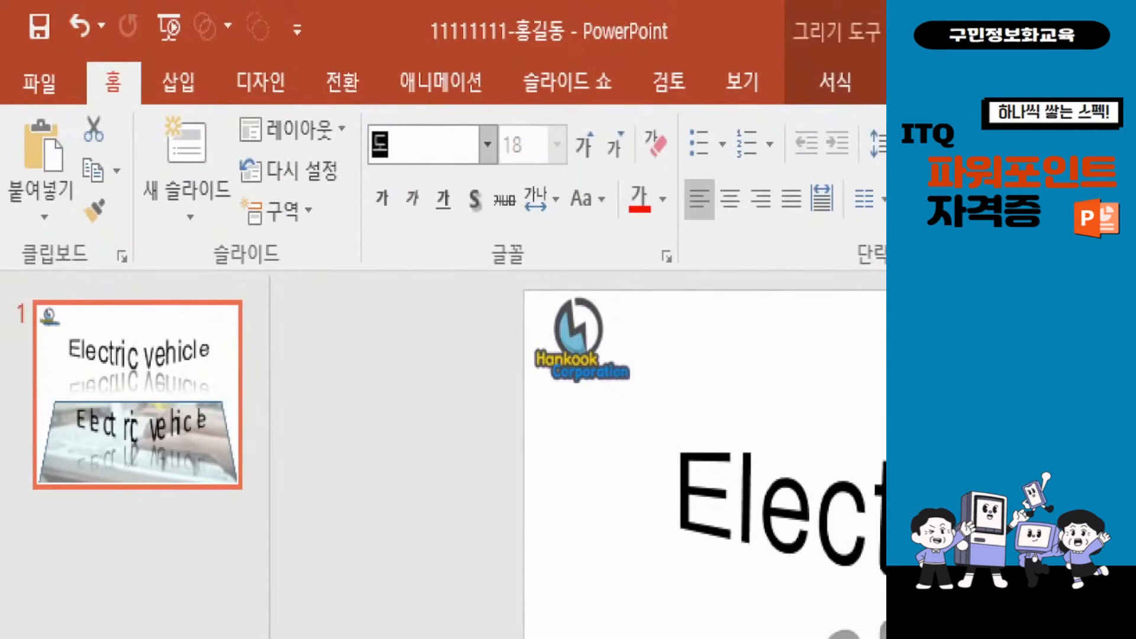
type("hednd")
key("Return")
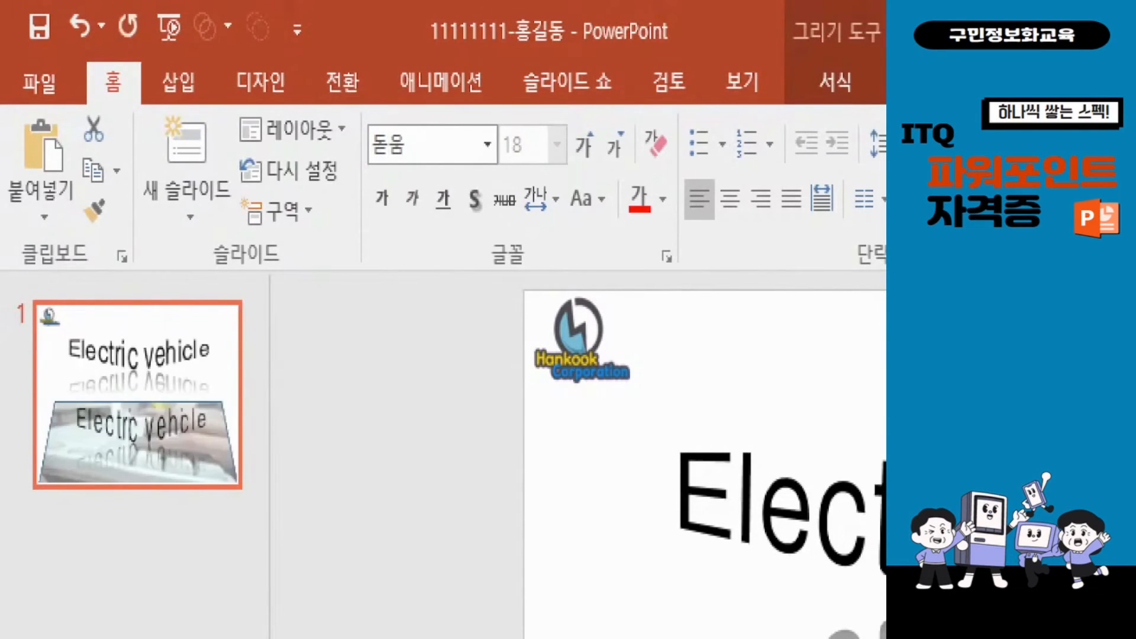
left_click(384, 207)
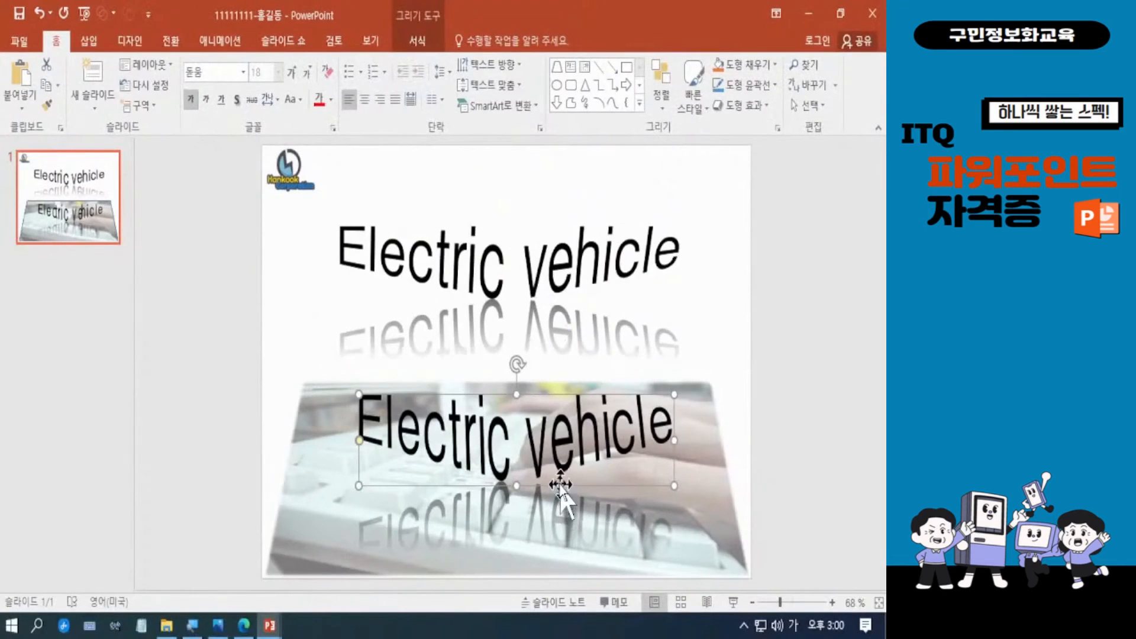
Step: Compare the two "Electric vehicle" texts on the slide and delete the one over the picture
left_click(729, 386)
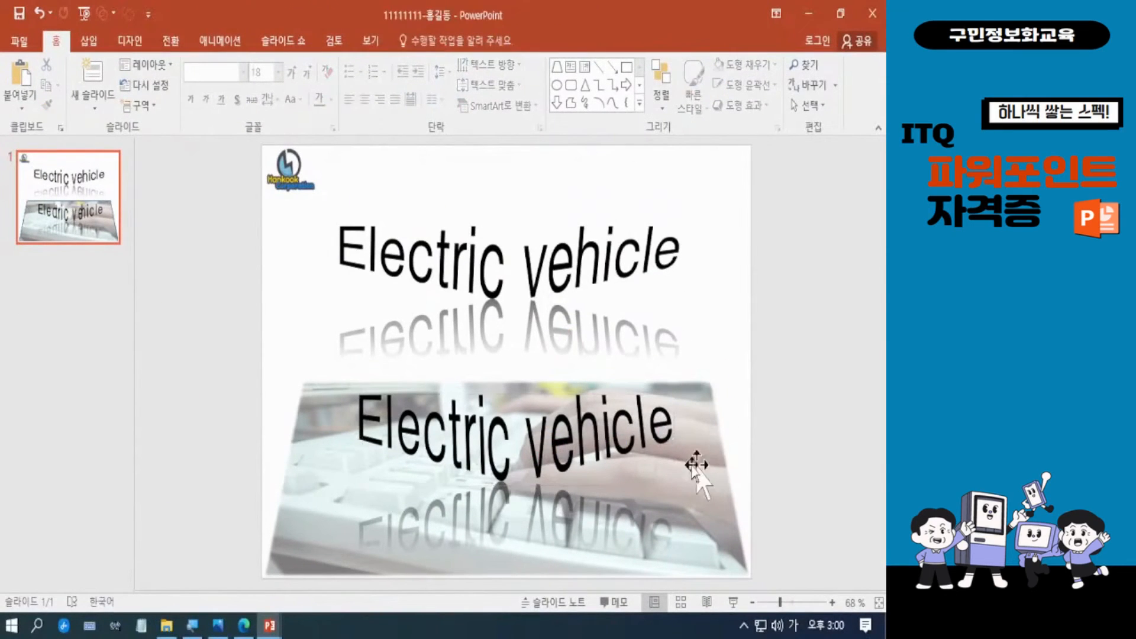
left_click(595, 446)
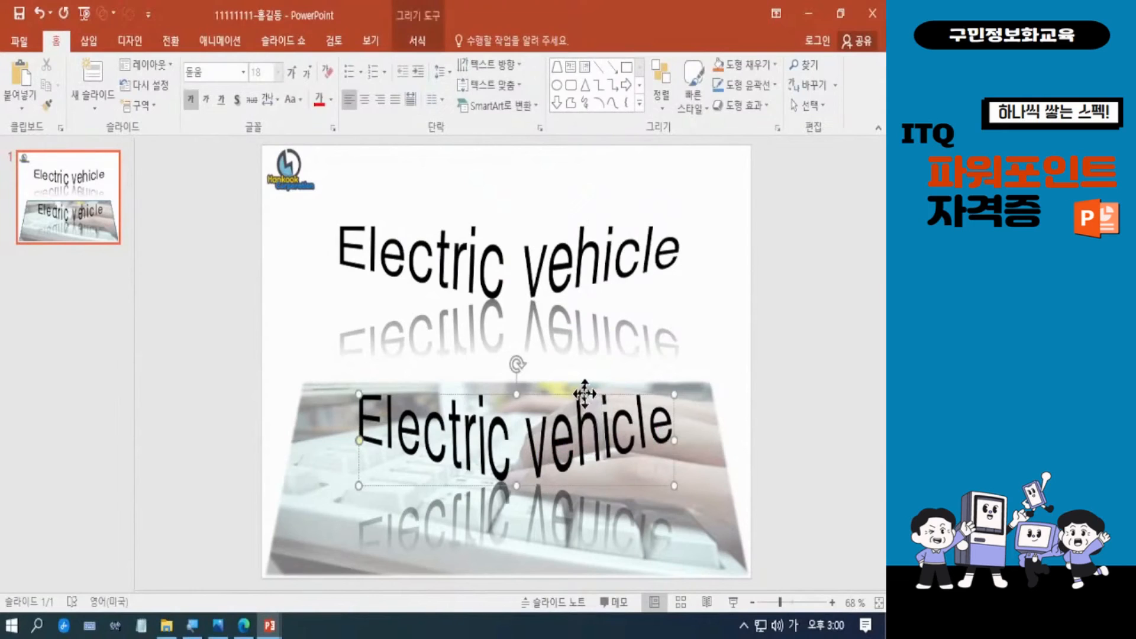
left_click(566, 260)
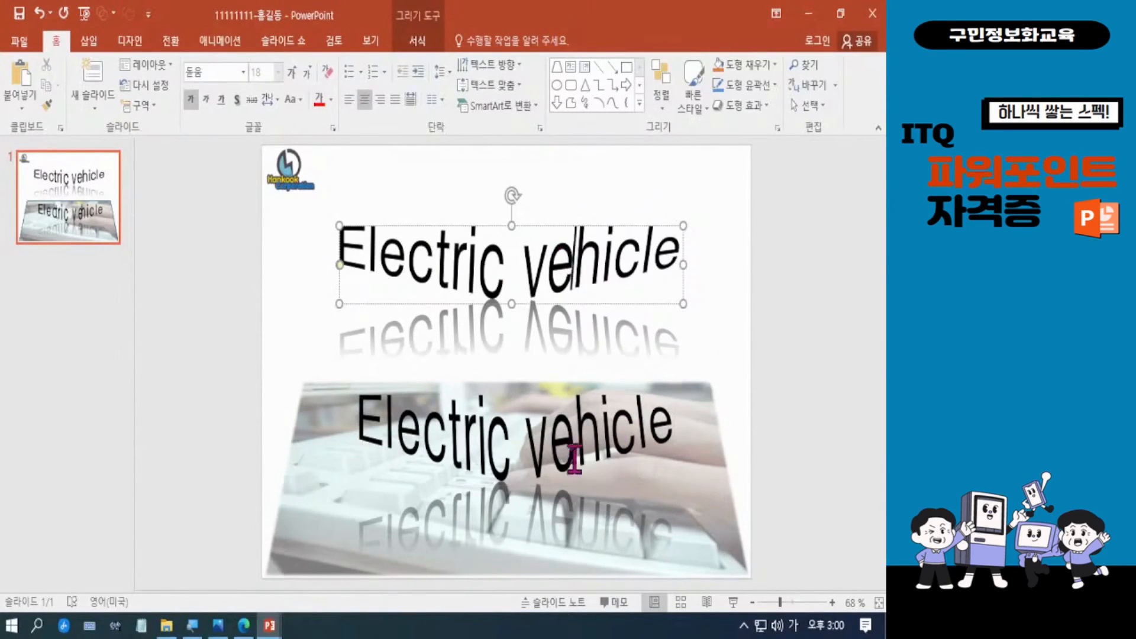
left_click(536, 432)
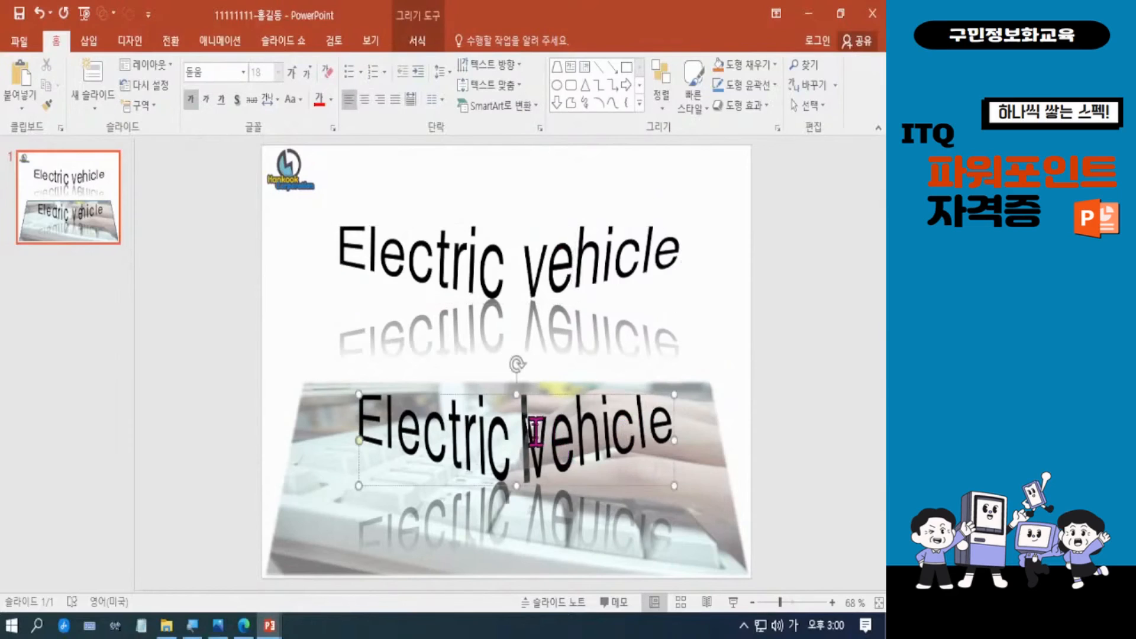
left_click(562, 395)
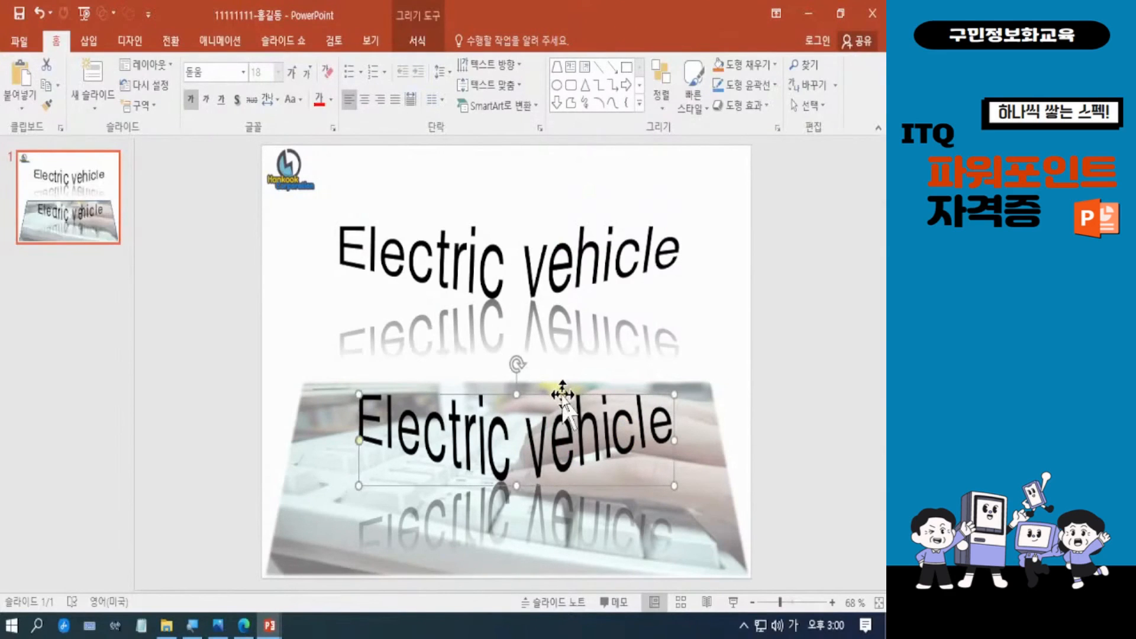
key("Delete")
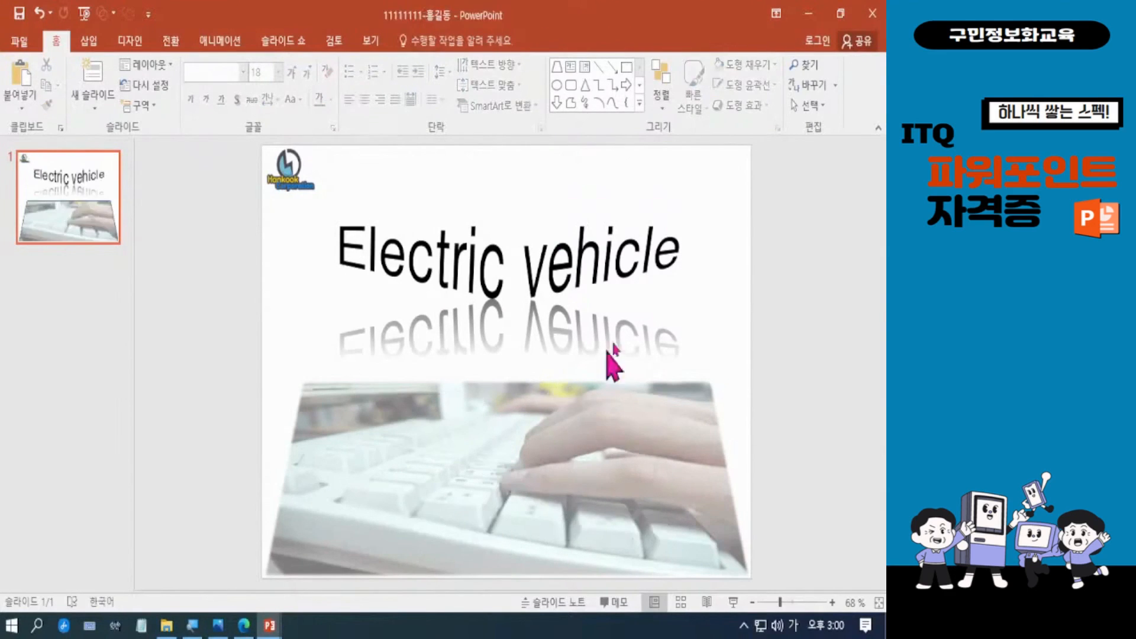